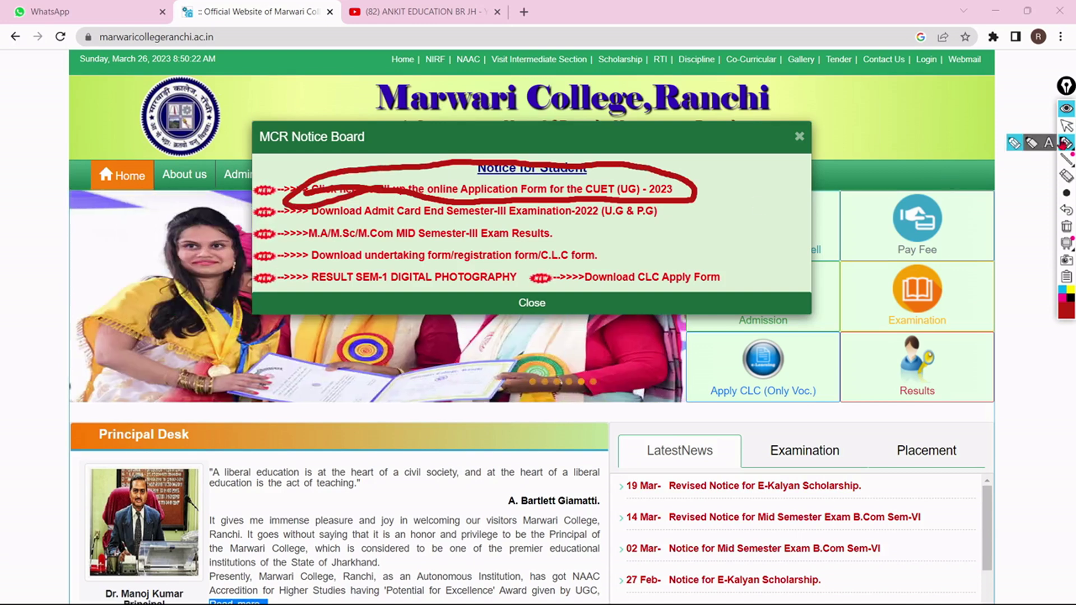
Erase the red ink, return to the cursor and open the CUET (UG) 2023 application form link
{"action": "left_click", "coordinate": [1067, 225]}
{"action": "left_click", "coordinate": [1067, 126]}
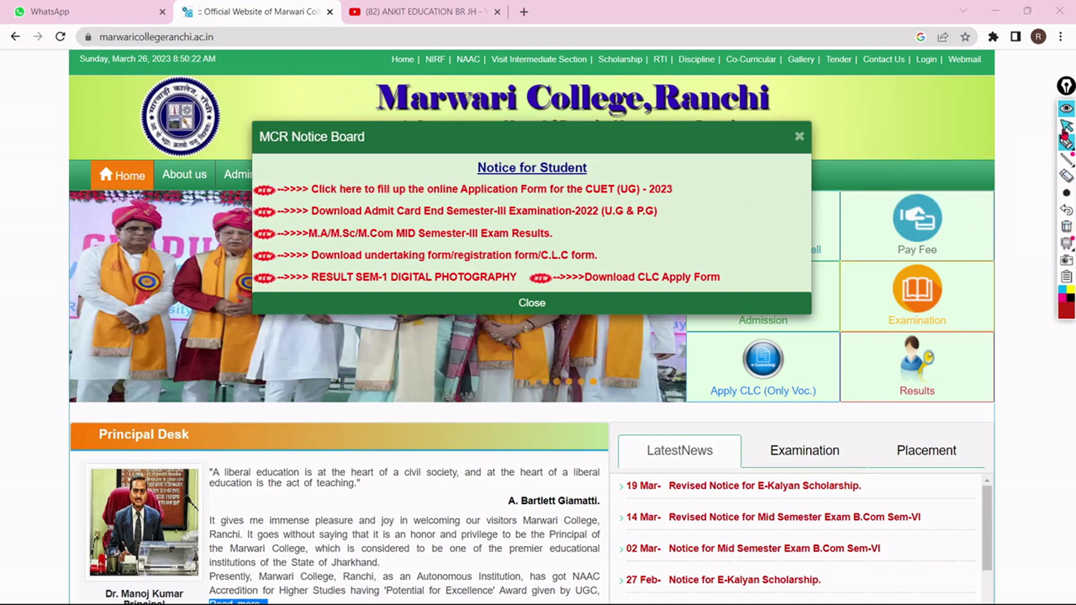
{"action": "left_click", "coordinate": [536, 192]}
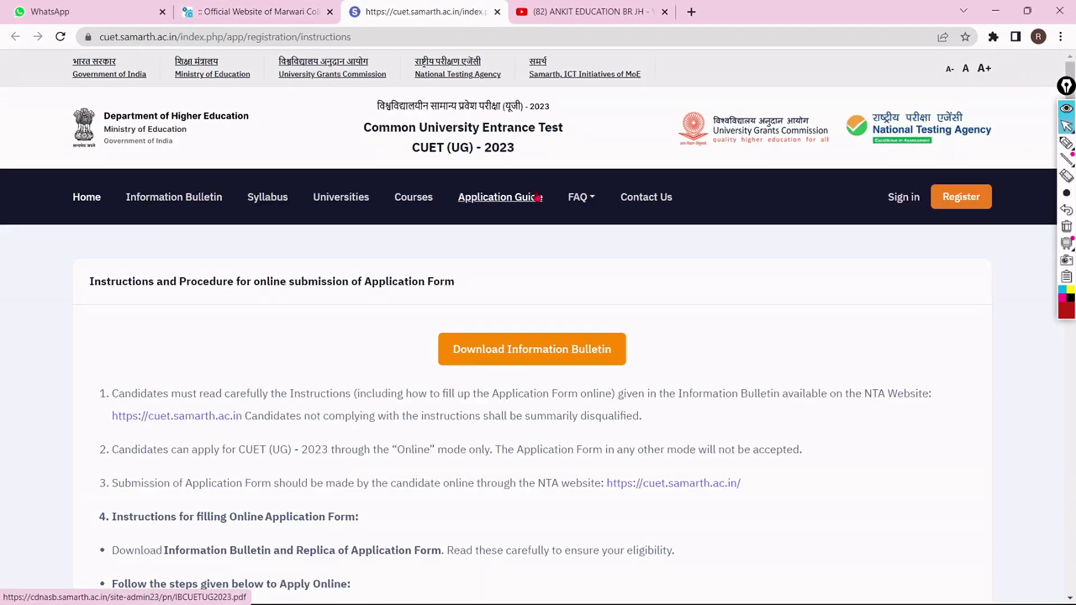
Scroll to Step 2 and mark its heading and the photo, signature and PwBD certificate upload rules in red
{"action": "scroll", "coordinate": [604, 312], "scroll_direction": "down", "scroll_amount": 2}
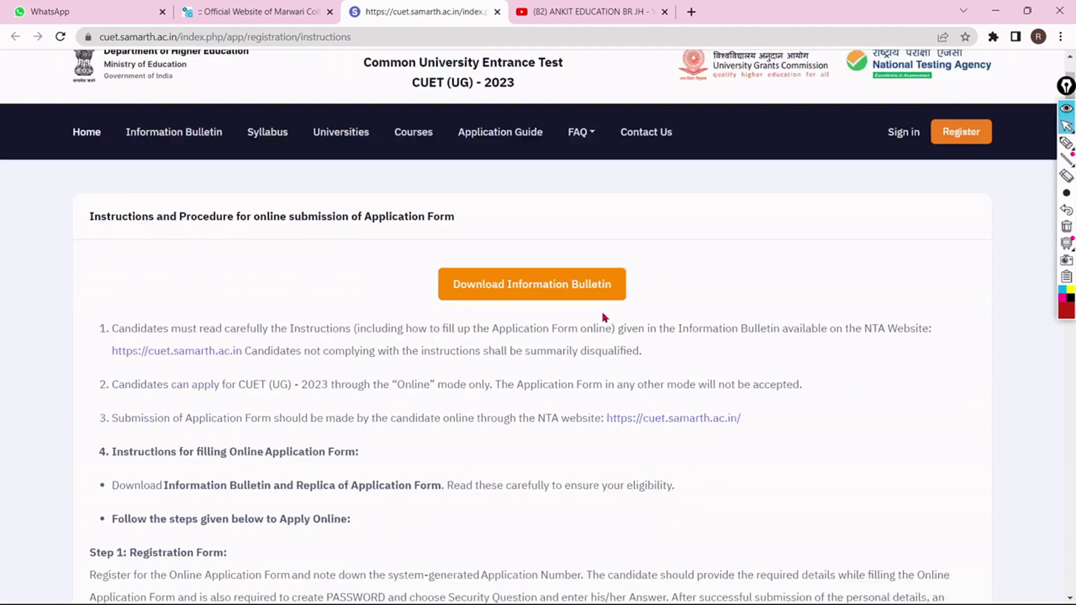
{"action": "scroll", "coordinate": [603, 312], "scroll_direction": "down", "scroll_amount": 5}
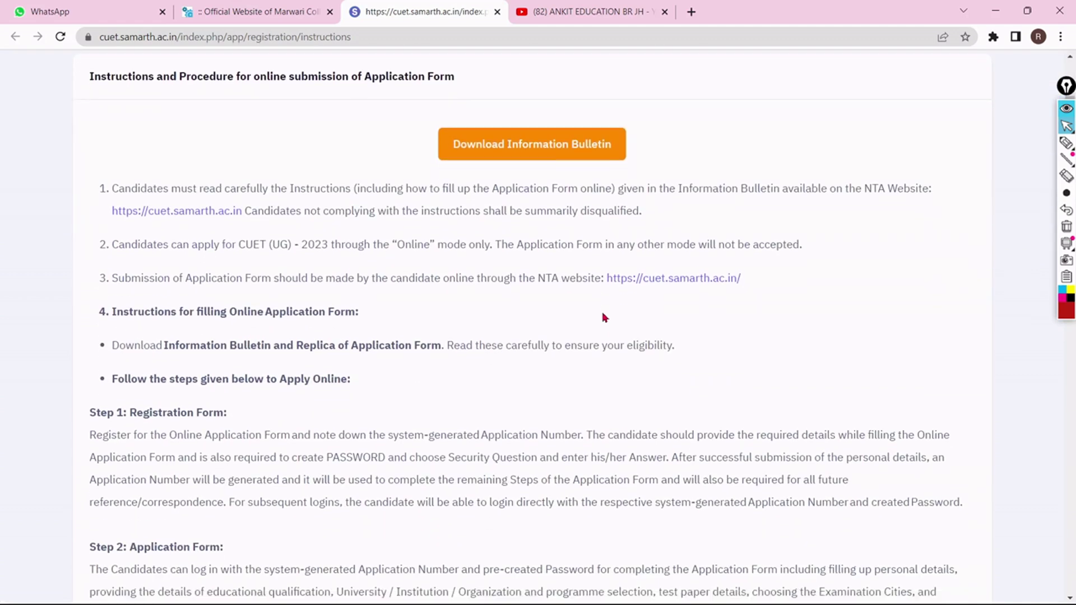
{"action": "scroll", "coordinate": [603, 312], "scroll_direction": "down", "scroll_amount": 4}
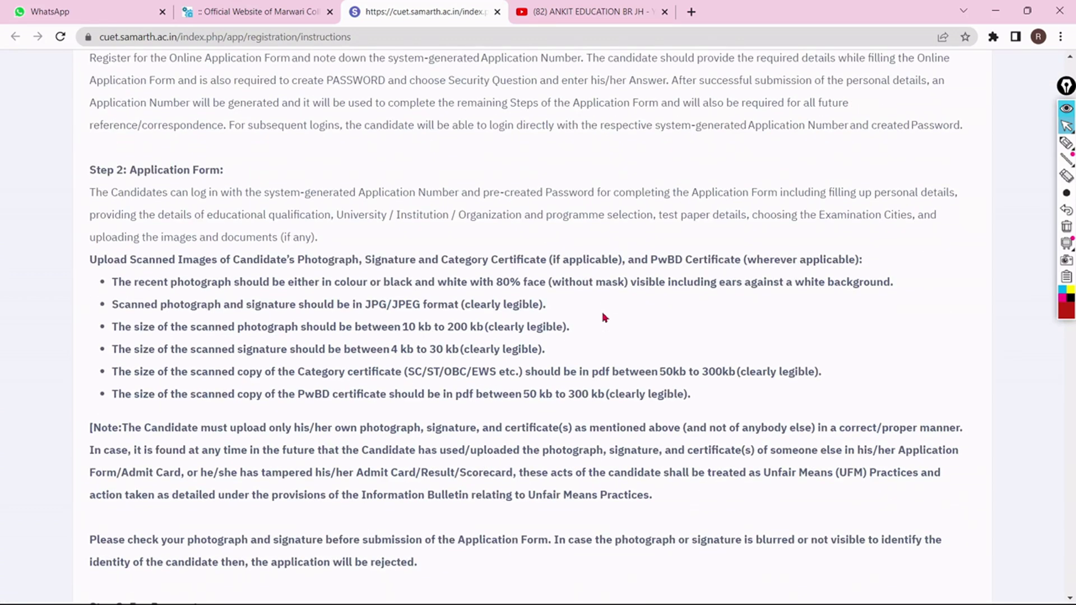
{"action": "left_click", "coordinate": [1067, 143]}
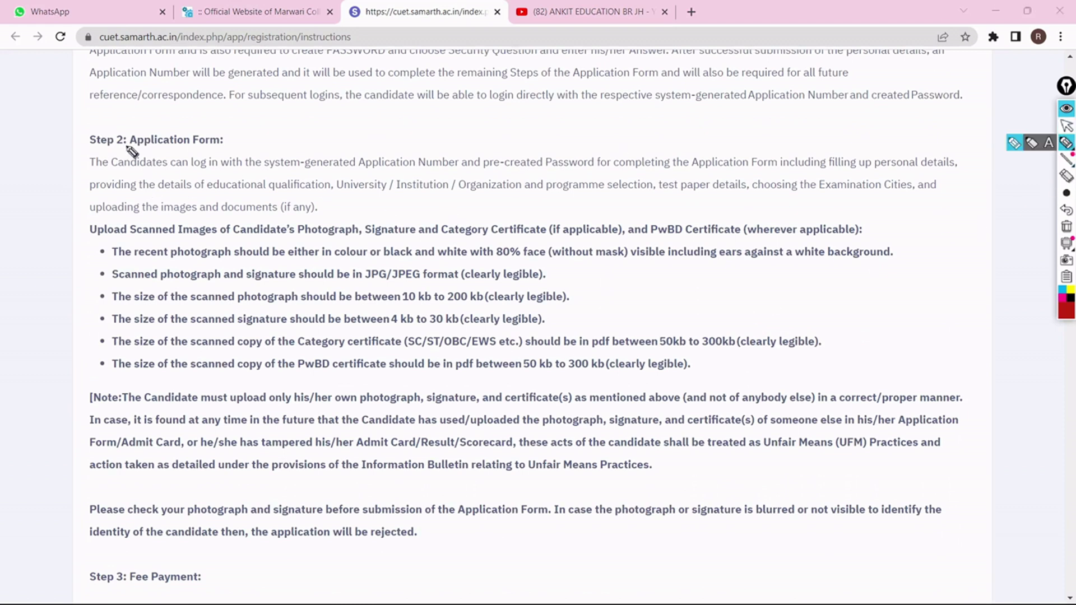
{"action": "mouse_move", "coordinate": [127, 150]}
{"action": "left_mouse_down"}
{"action": "mouse_move", "coordinate": [117, 114]}
{"action": "mouse_move", "coordinate": [127, 149]}
{"action": "left_mouse_up"}
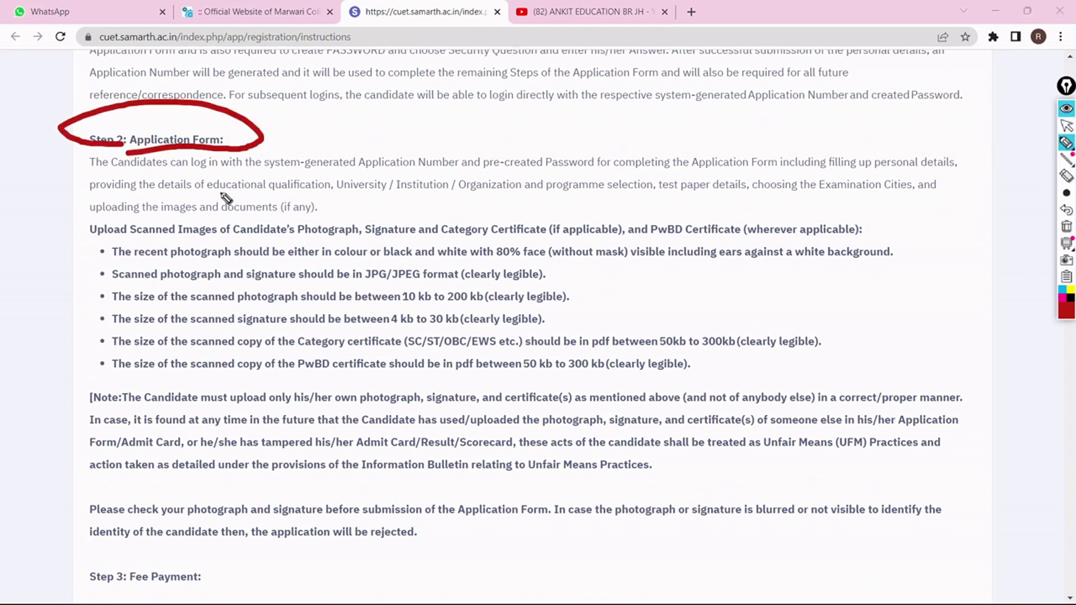
{"action": "left_click_drag", "start_coordinate": [106, 238], "coordinate": [609, 242]}
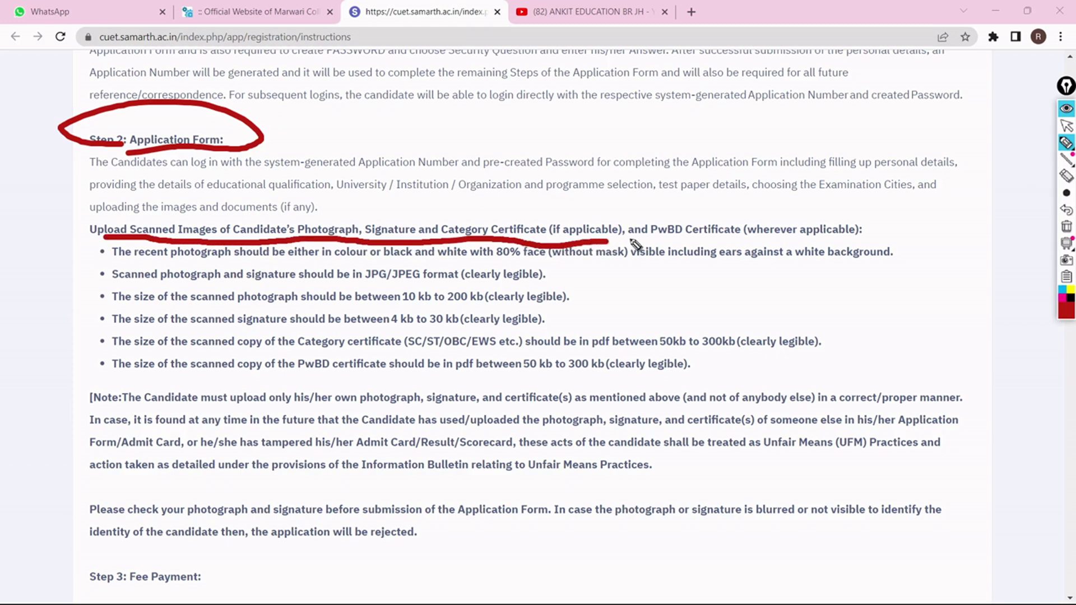
{"action": "mouse_move", "coordinate": [633, 240]}
{"action": "left_mouse_down"}
{"action": "mouse_move", "coordinate": [872, 240]}
{"action": "mouse_move", "coordinate": [853, 225]}
{"action": "mouse_move", "coordinate": [688, 195]}
{"action": "mouse_move", "coordinate": [519, 218]}
{"action": "left_mouse_up"}
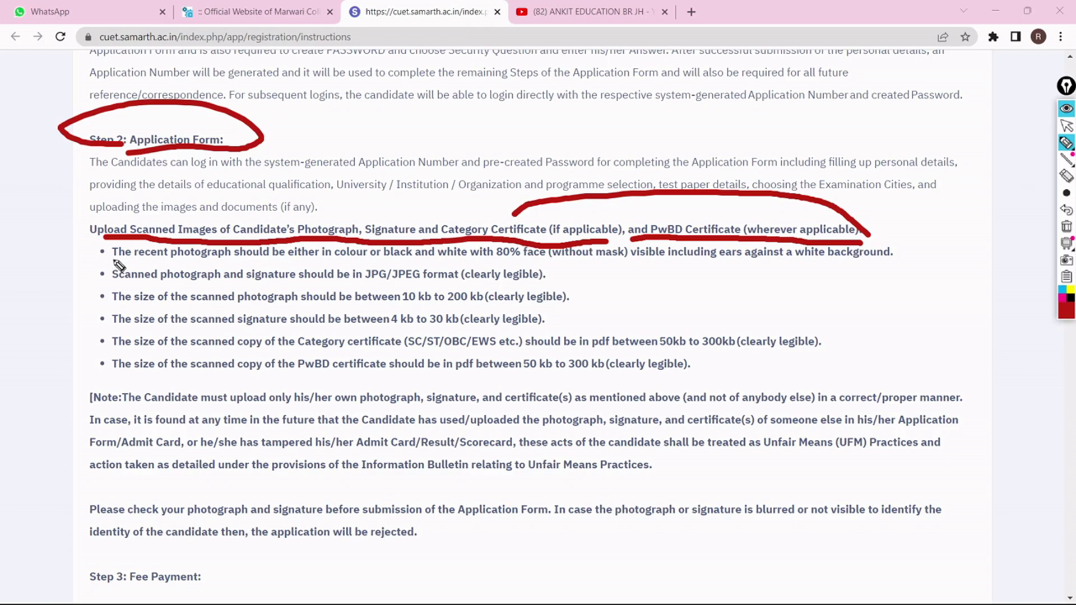
Underline the recent-photo, no-mask, JPG/JPEG format and 10–200 kb size rules, then clear the marks
{"action": "left_click_drag", "start_coordinate": [115, 260], "coordinate": [342, 269]}
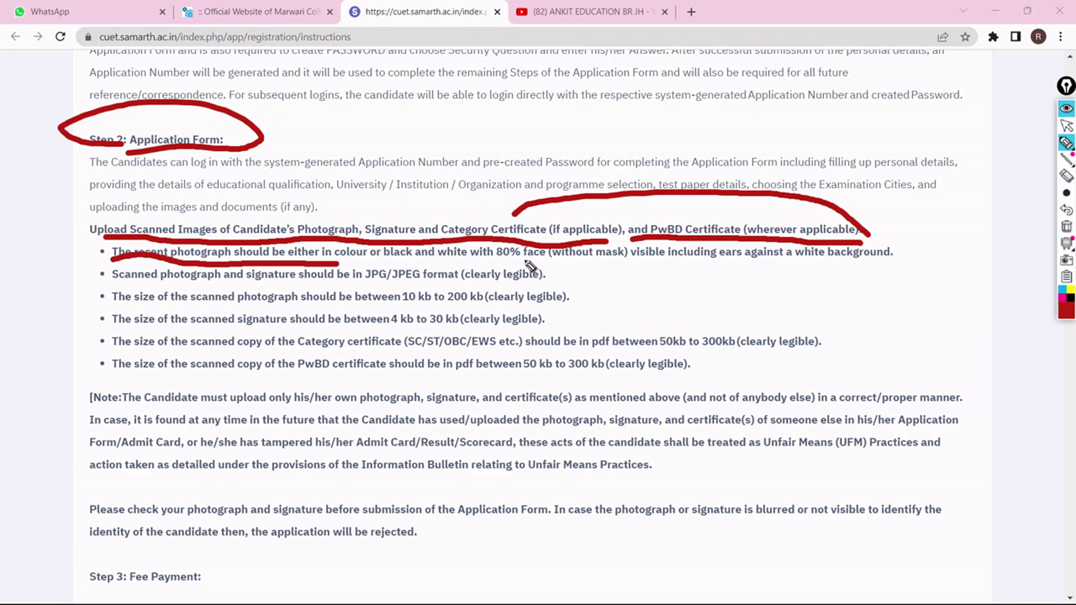
{"action": "left_click_drag", "start_coordinate": [562, 259], "coordinate": [763, 266]}
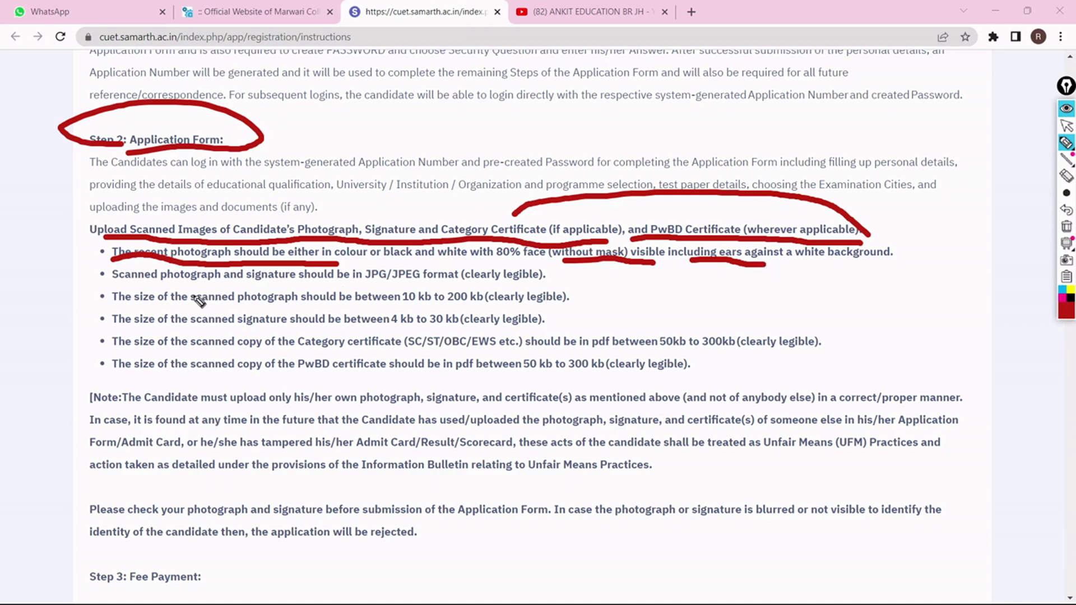
{"action": "left_click_drag", "start_coordinate": [119, 282], "coordinate": [417, 287]}
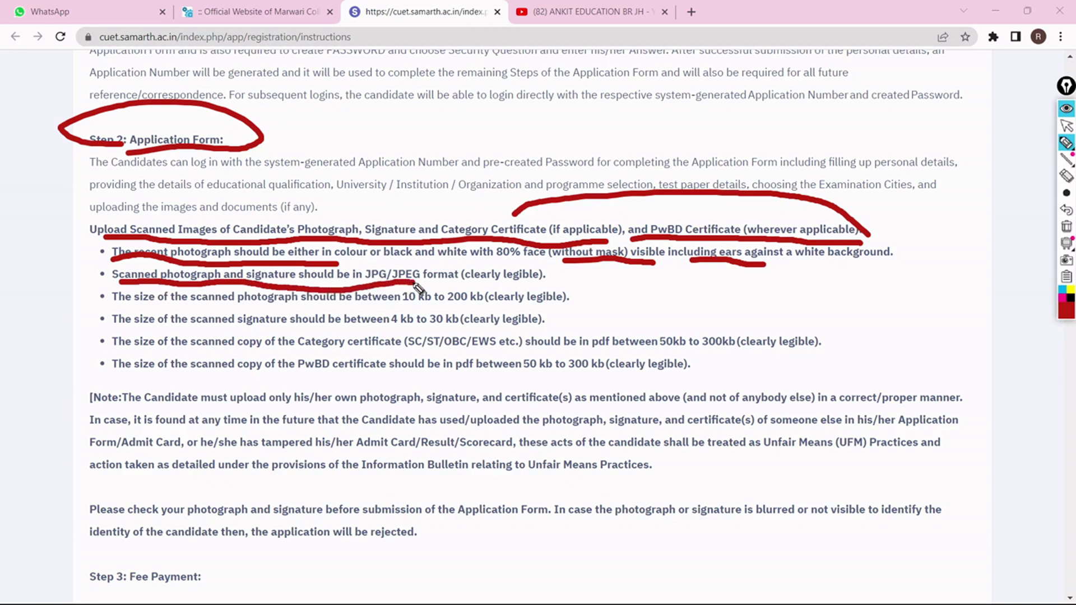
{"action": "left_click_drag", "start_coordinate": [496, 287], "coordinate": [536, 274]}
{"action": "mouse_move", "coordinate": [412, 306]}
{"action": "left_mouse_down"}
{"action": "mouse_move", "coordinate": [463, 317]}
{"action": "mouse_move", "coordinate": [469, 273]}
{"action": "mouse_move", "coordinate": [390, 295]}
{"action": "mouse_move", "coordinate": [421, 315]}
{"action": "left_mouse_up"}
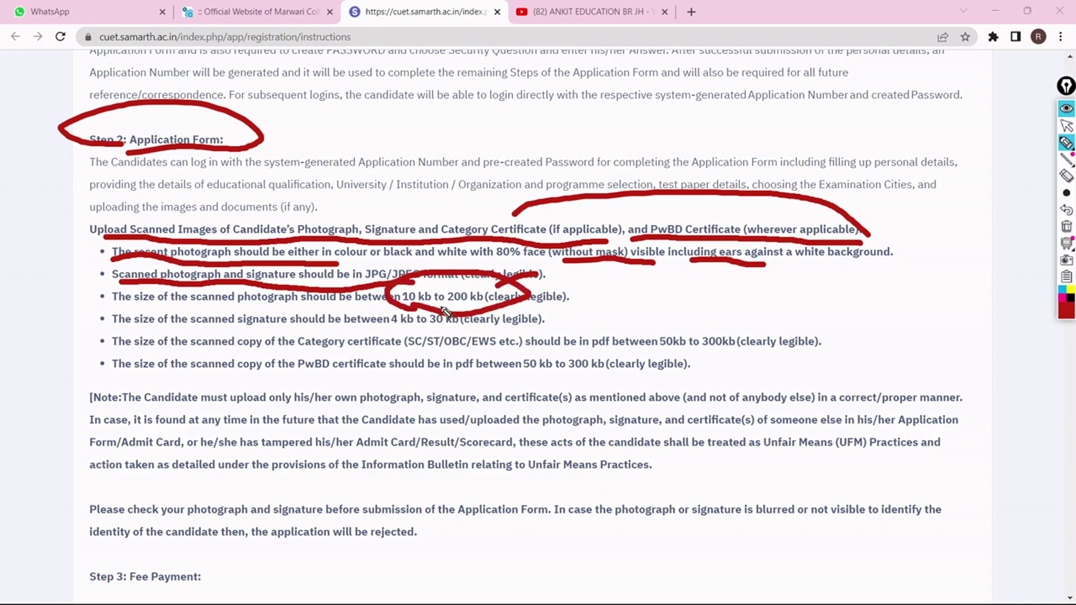
{"action": "left_click_drag", "start_coordinate": [396, 312], "coordinate": [504, 288]}
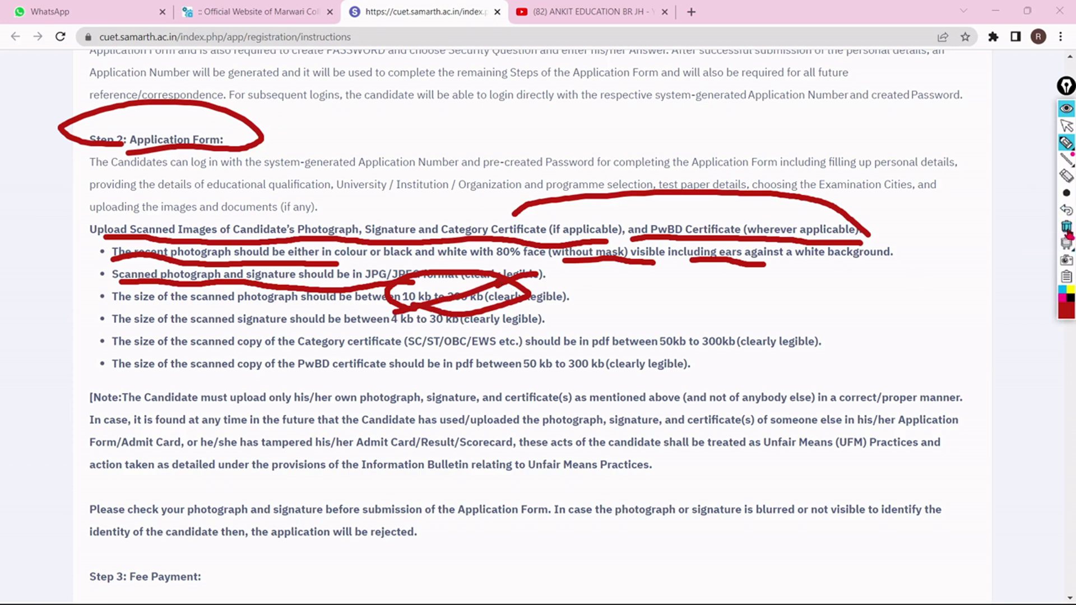
{"action": "left_click", "coordinate": [1067, 230]}
{"action": "mouse_move", "coordinate": [404, 331]}
{"action": "left_mouse_down"}
{"action": "mouse_move", "coordinate": [555, 330]}
{"action": "mouse_move", "coordinate": [440, 310]}
{"action": "mouse_move", "coordinate": [387, 319]}
{"action": "mouse_move", "coordinate": [408, 333]}
{"action": "left_mouse_up"}
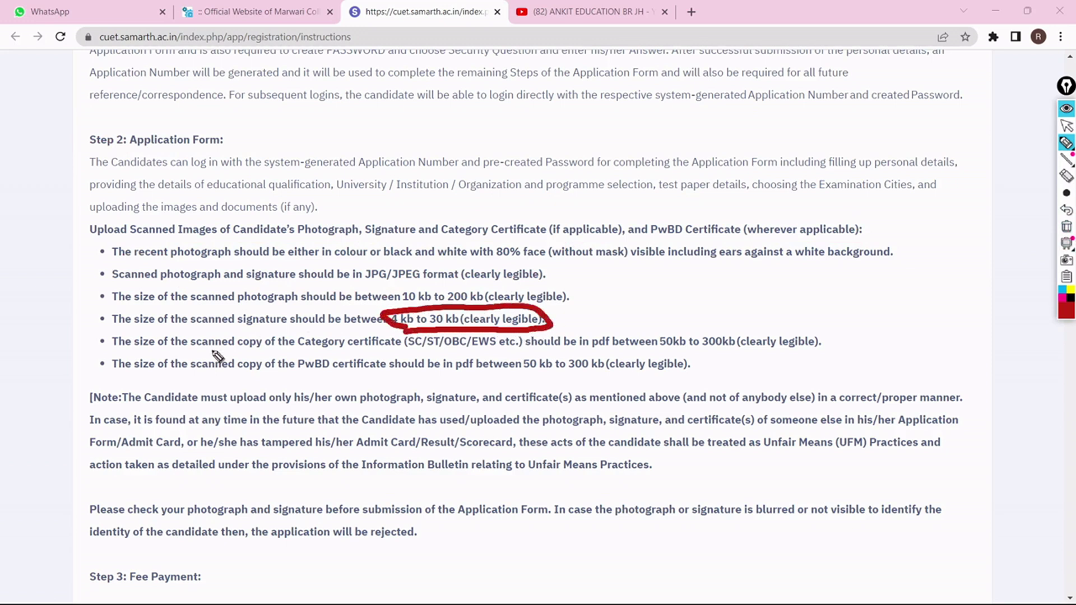
{"action": "left_click_drag", "start_coordinate": [143, 349], "coordinate": [489, 353]}
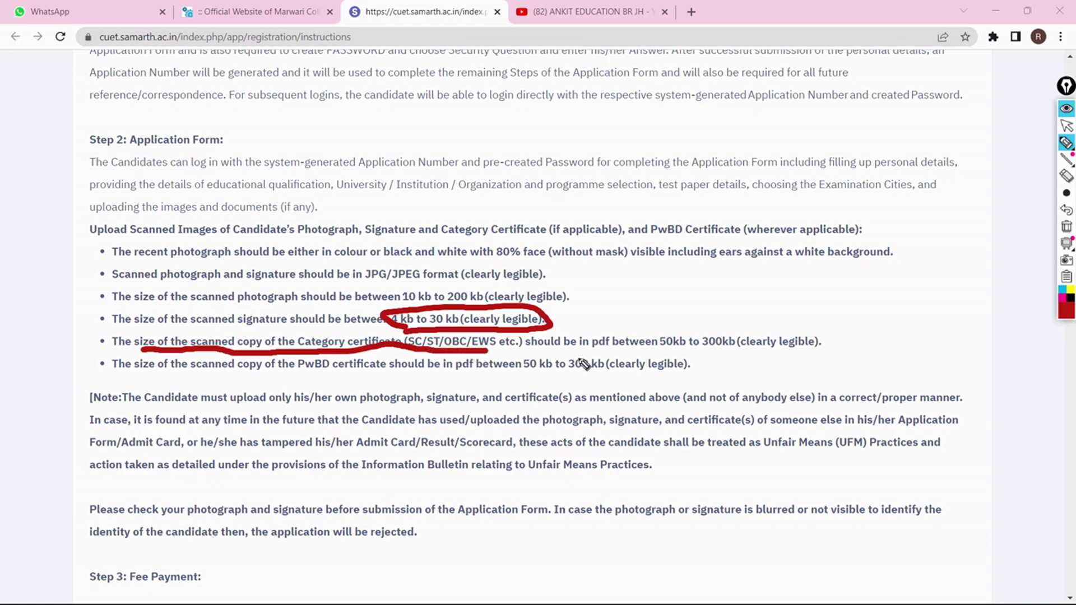
{"action": "left_click_drag", "start_coordinate": [598, 351], "coordinate": [631, 348]}
{"action": "mouse_move", "coordinate": [662, 351]}
{"action": "left_mouse_down"}
{"action": "mouse_move", "coordinate": [776, 349]}
{"action": "mouse_move", "coordinate": [721, 307]}
{"action": "mouse_move", "coordinate": [651, 357]}
{"action": "left_mouse_up"}
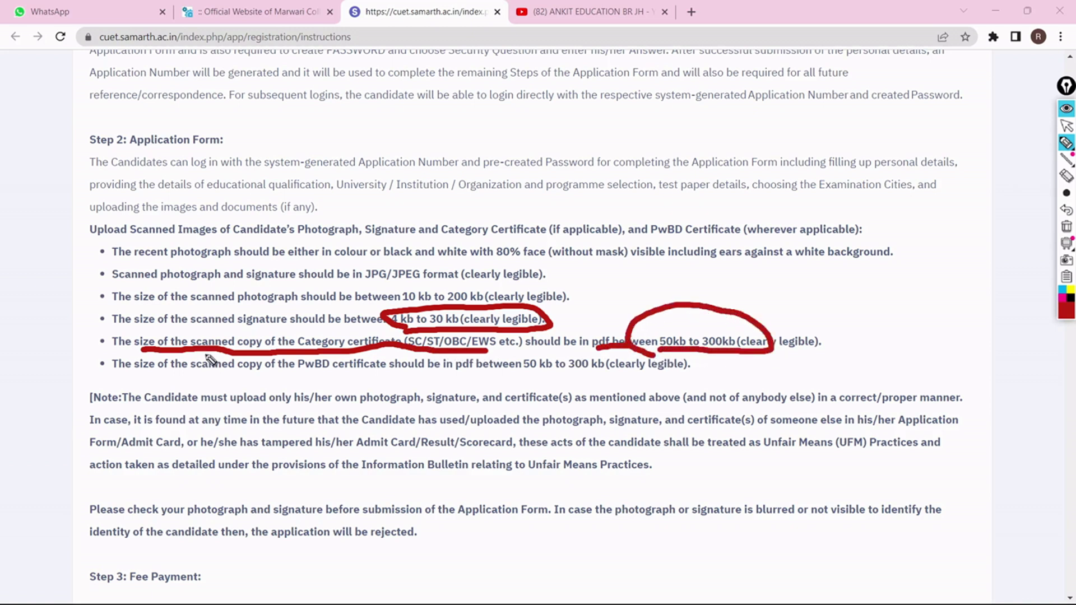
{"action": "mouse_move", "coordinate": [300, 375]}
{"action": "left_mouse_down"}
{"action": "mouse_move", "coordinate": [415, 366]}
{"action": "mouse_move", "coordinate": [499, 382]}
{"action": "left_mouse_up"}
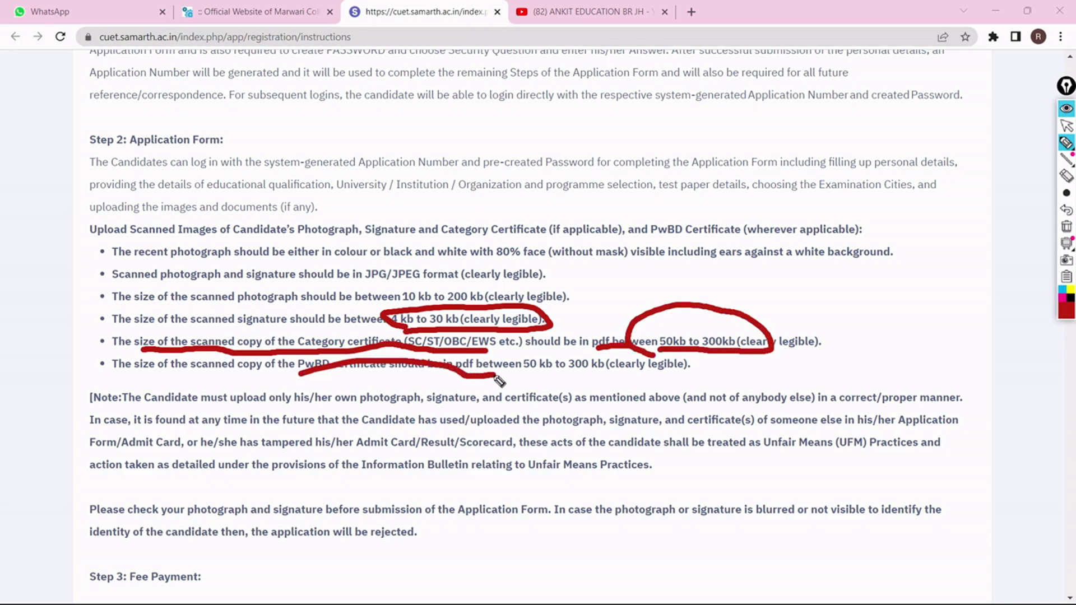
{"action": "mouse_move", "coordinate": [504, 376]}
{"action": "left_mouse_down"}
{"action": "mouse_move", "coordinate": [701, 367]}
{"action": "mouse_move", "coordinate": [533, 366]}
{"action": "left_mouse_up"}
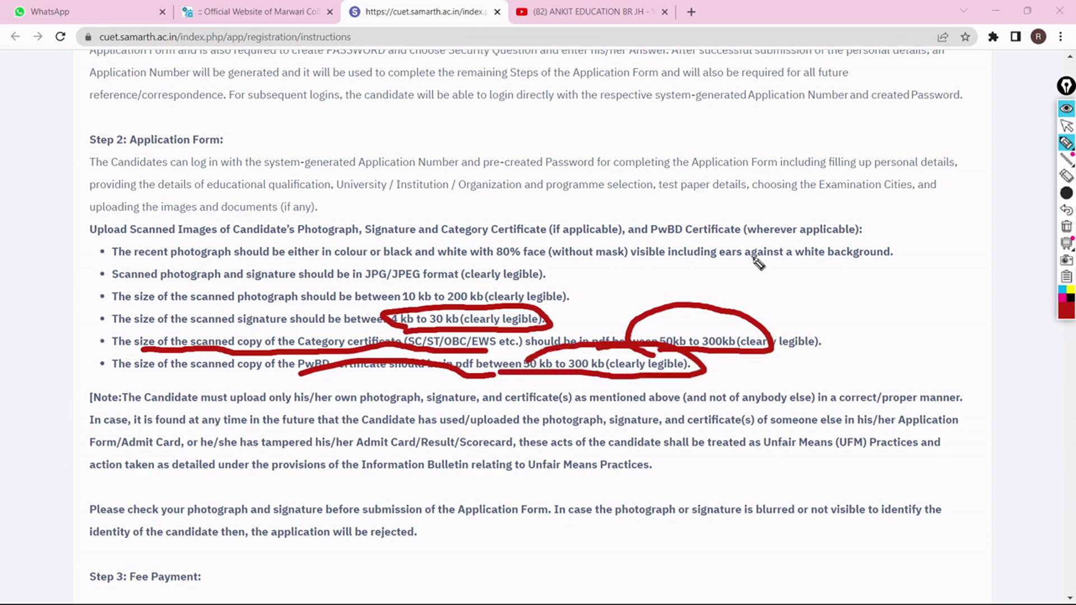
{"action": "left_click", "coordinate": [1067, 227]}
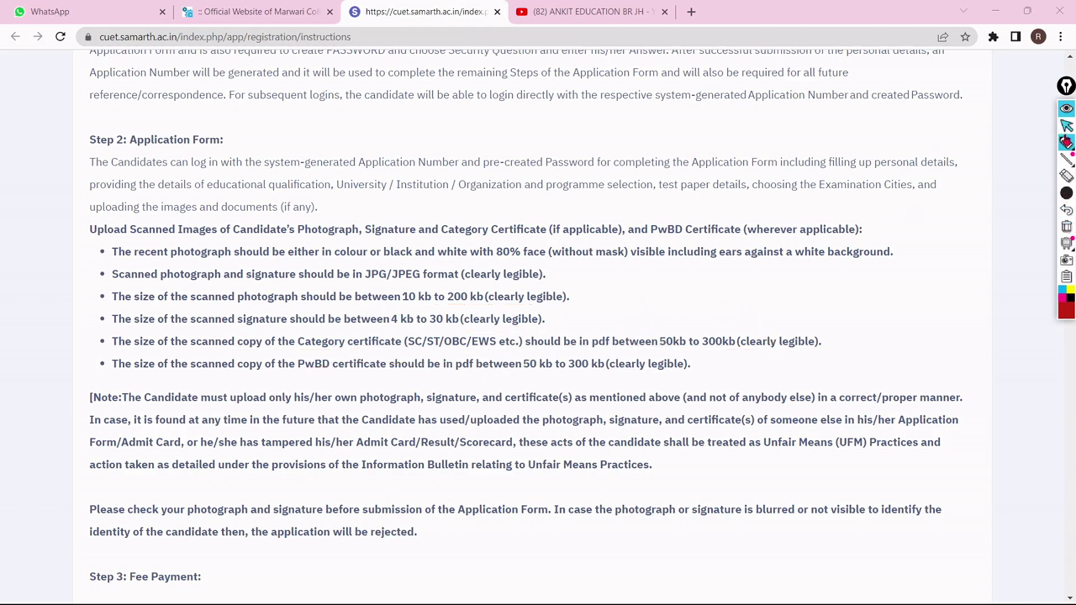
Scroll to the fee table, pick a thicker pen and mark the 'Fee Payable by candidates' heading
{"action": "left_click", "coordinate": [1067, 141]}
{"action": "left_click", "coordinate": [1067, 141]}
{"action": "left_click", "coordinate": [1066, 126]}
{"action": "scroll", "coordinate": [687, 362], "scroll_direction": "down", "scroll_amount": 5}
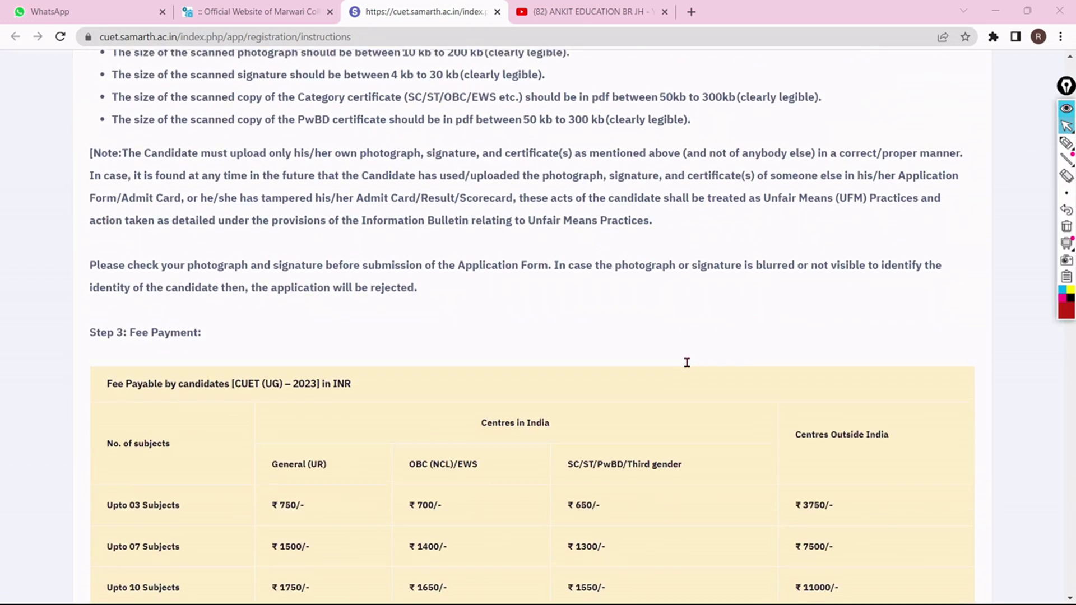
{"action": "scroll", "coordinate": [687, 363], "scroll_direction": "down", "scroll_amount": 3}
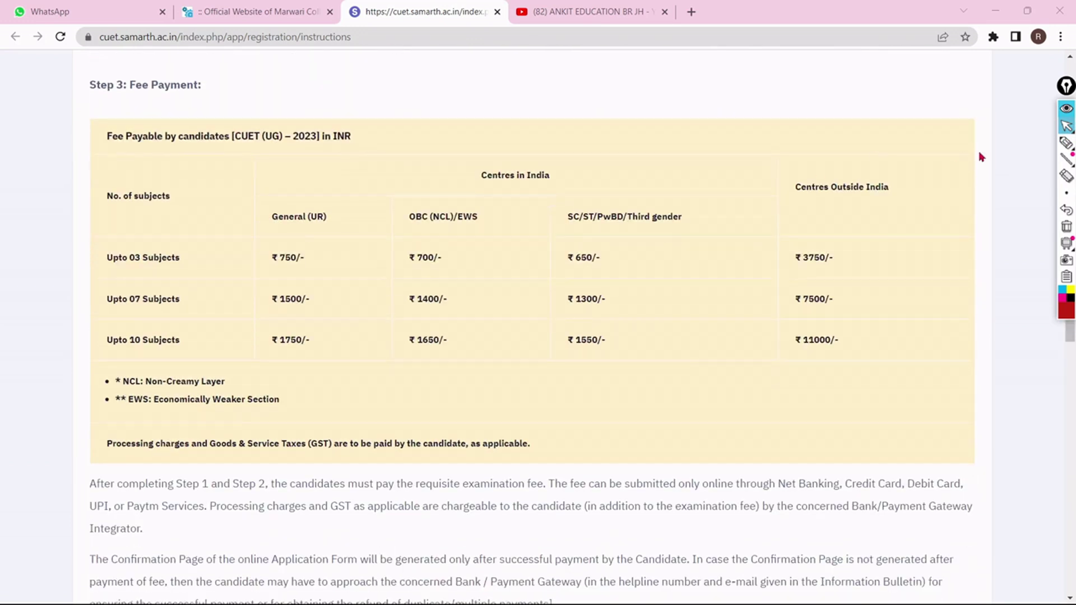
{"action": "left_click", "coordinate": [1062, 145]}
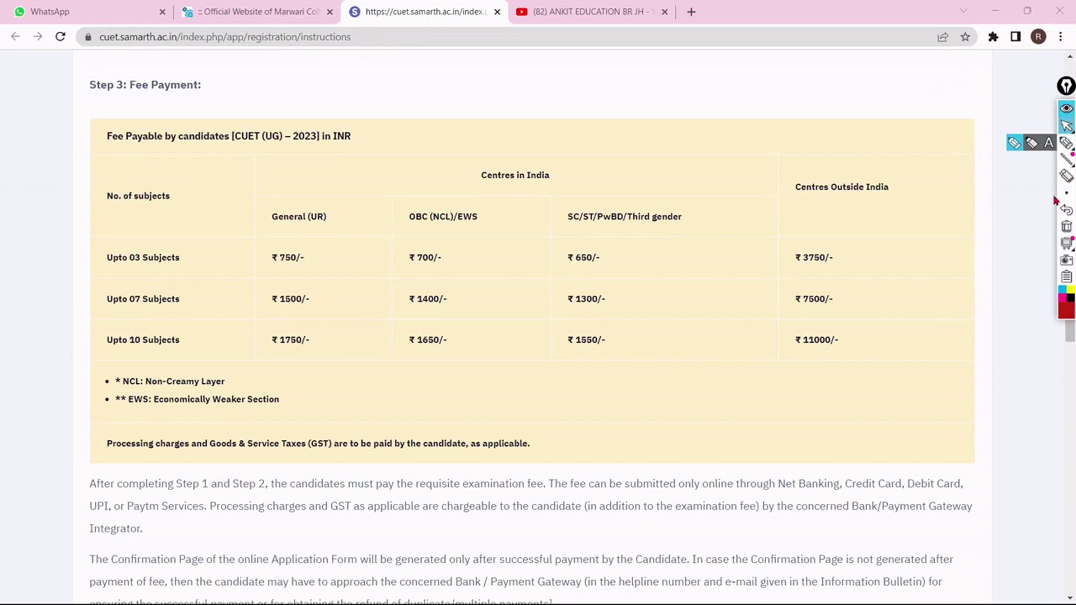
{"action": "mouse_move", "coordinate": [1064, 195]}
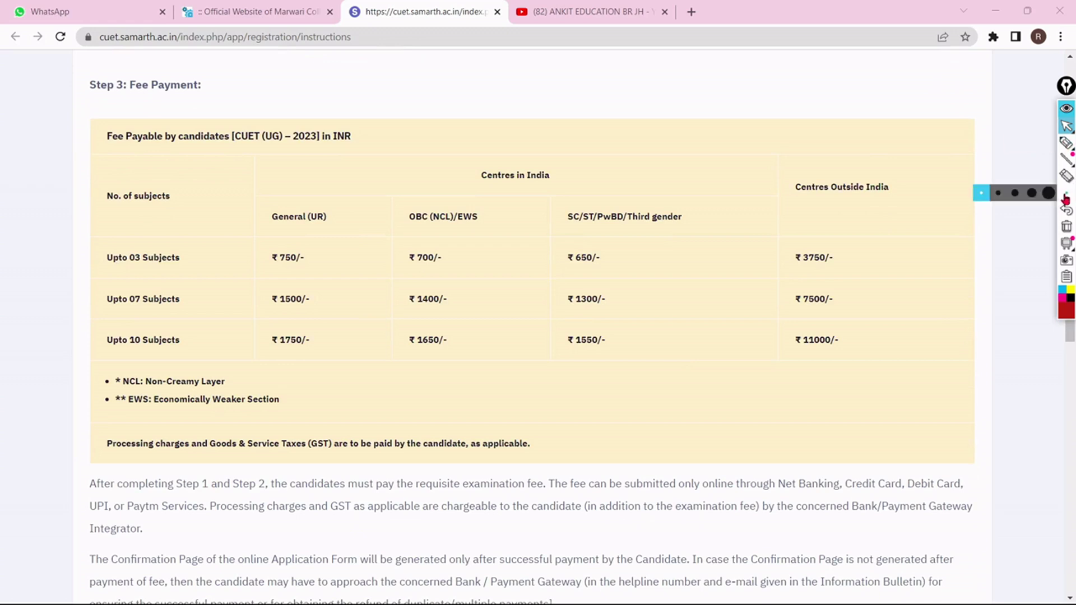
{"action": "left_click", "coordinate": [1009, 195]}
{"action": "left_click_drag", "start_coordinate": [116, 151], "coordinate": [145, 148]}
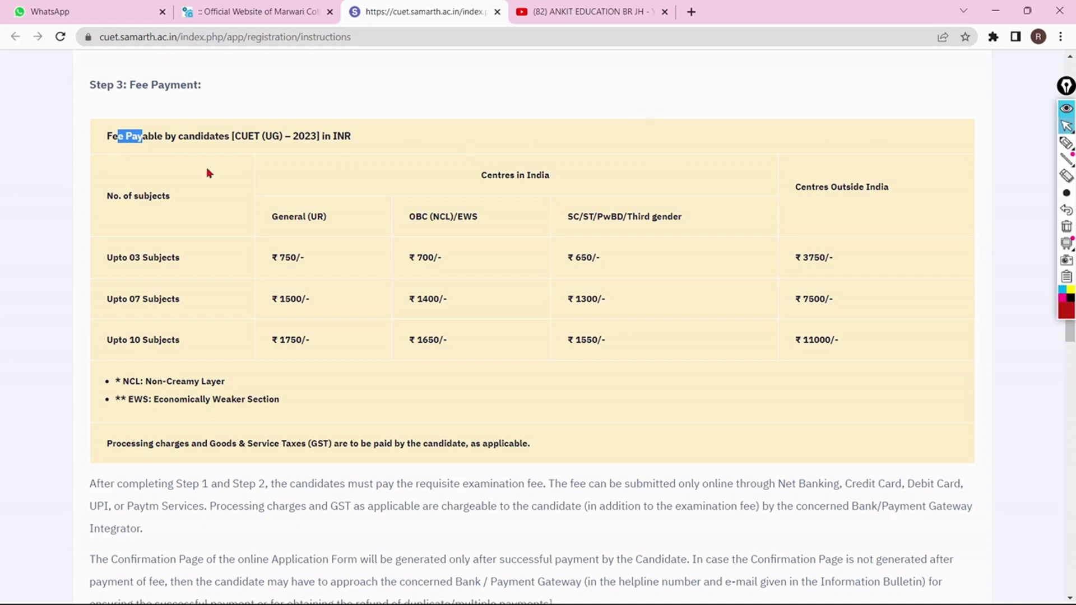
{"action": "left_click_drag", "start_coordinate": [106, 147], "coordinate": [348, 154]}
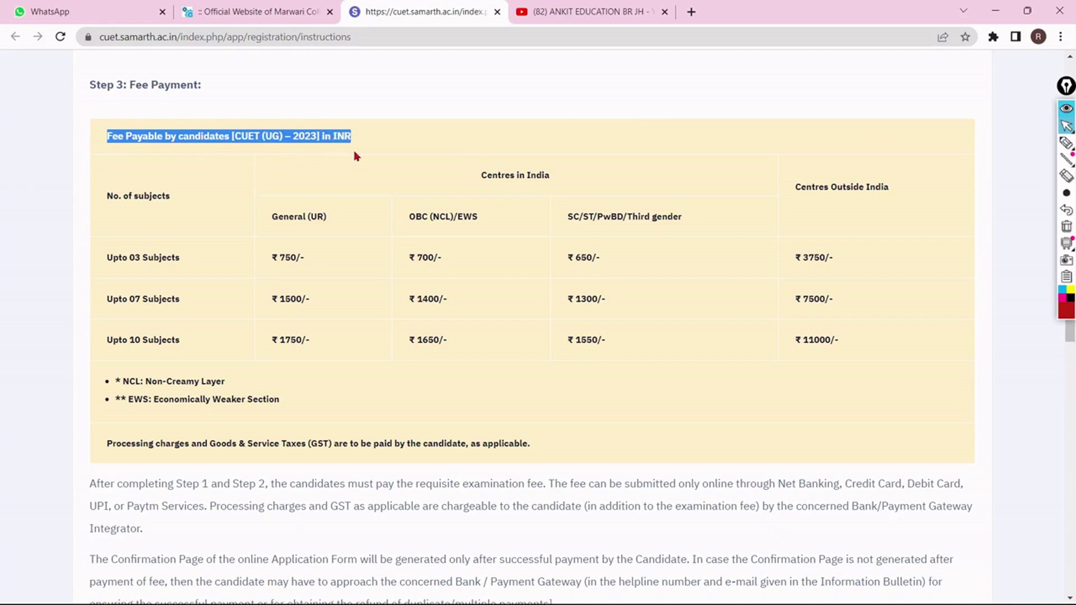
Mark the Upto 03 Subjects fees: ₹ 750, ₹ 700, ₹ 650 and ₹ 3750
{"action": "left_click", "coordinate": [1066, 144]}
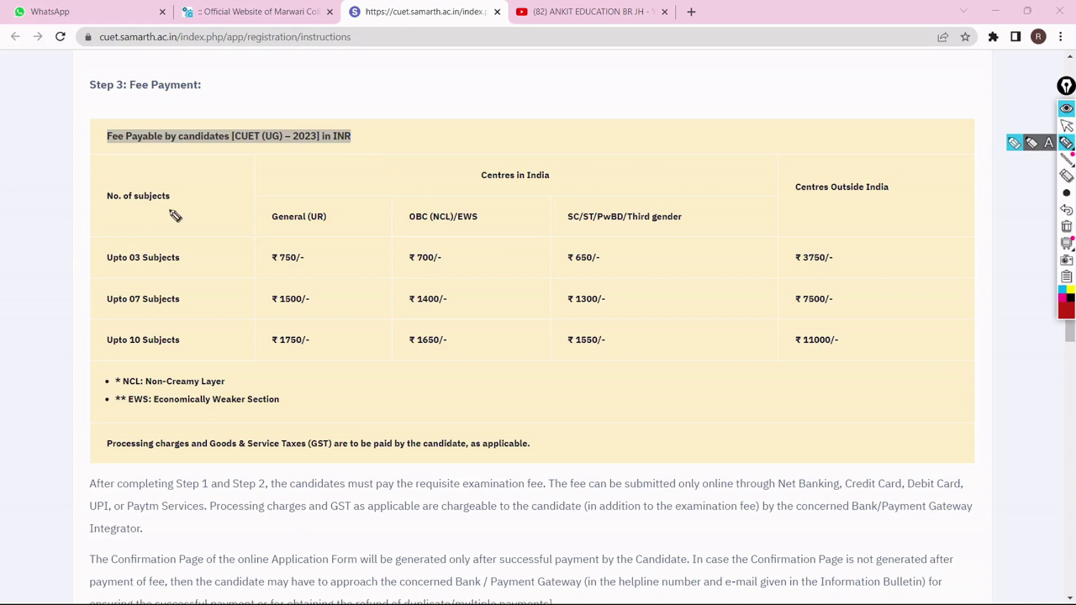
{"action": "mouse_move", "coordinate": [107, 212]}
{"action": "left_mouse_down"}
{"action": "mouse_move", "coordinate": [218, 197]}
{"action": "mouse_move", "coordinate": [95, 210]}
{"action": "left_mouse_up"}
{"action": "left_click_drag", "start_coordinate": [110, 273], "coordinate": [185, 268]}
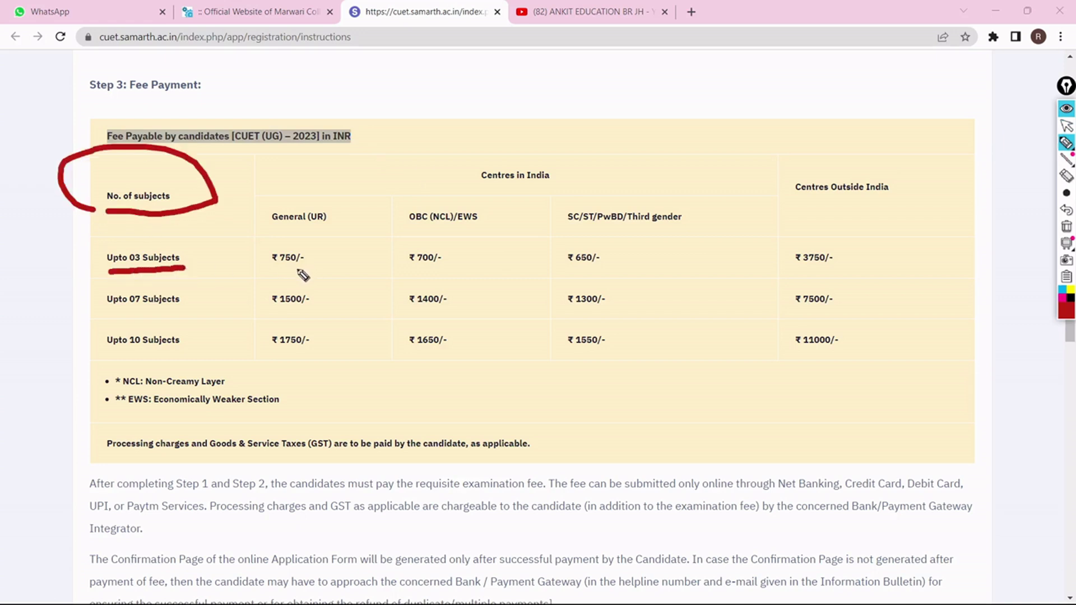
{"action": "left_click_drag", "start_coordinate": [273, 272], "coordinate": [366, 248]}
{"action": "left_click", "coordinate": [439, 265]}
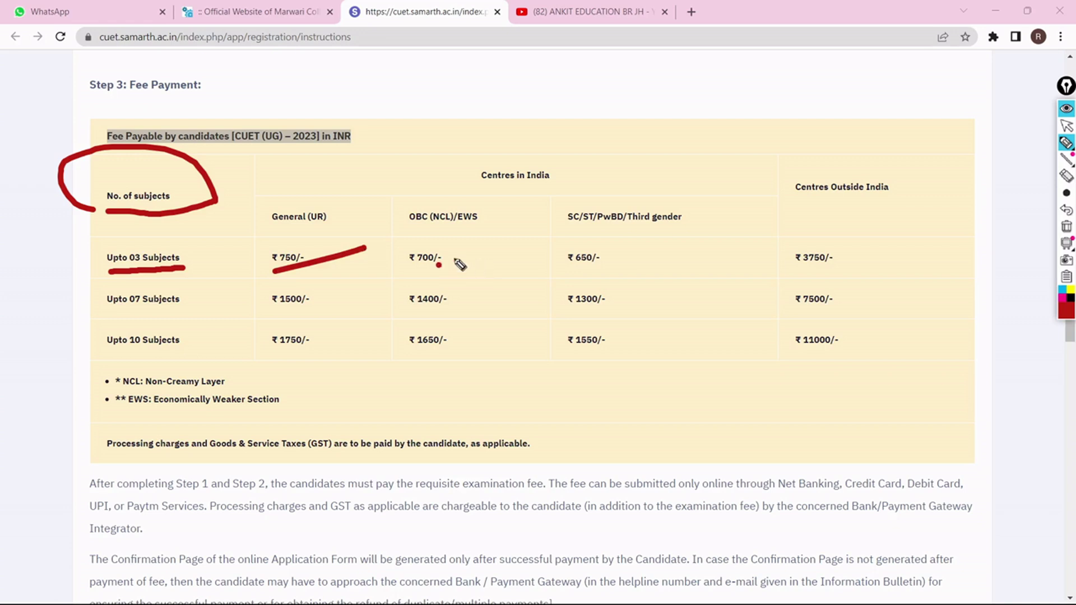
{"action": "left_click_drag", "start_coordinate": [439, 265], "coordinate": [469, 253]}
{"action": "left_click_drag", "start_coordinate": [449, 269], "coordinate": [517, 242]}
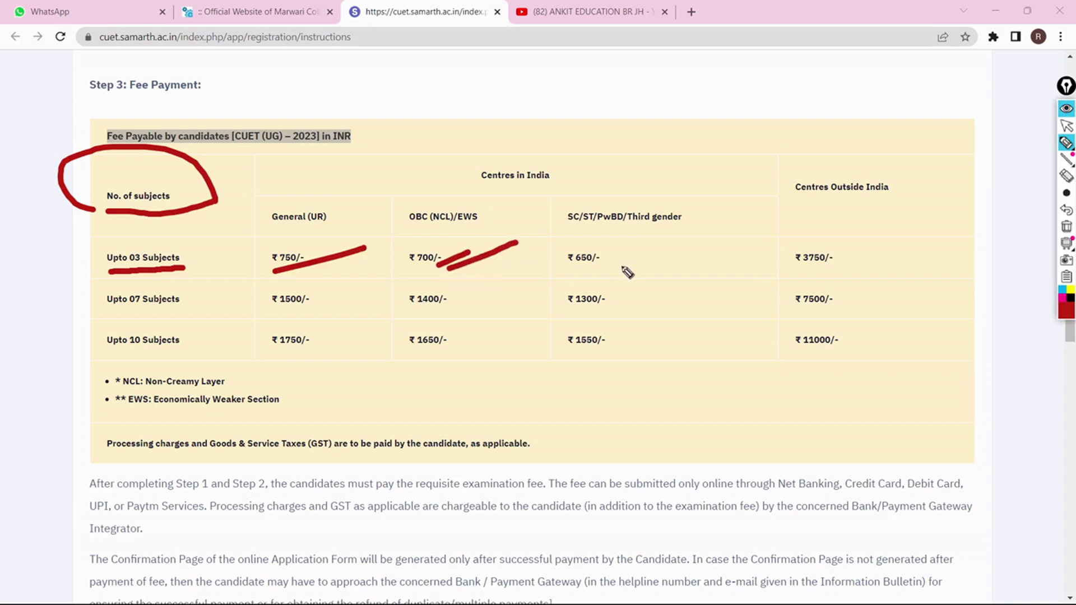
{"action": "mouse_move", "coordinate": [597, 270]}
{"action": "left_mouse_down"}
{"action": "mouse_move", "coordinate": [546, 262]}
{"action": "mouse_move", "coordinate": [617, 268]}
{"action": "left_mouse_up"}
{"action": "mouse_move", "coordinate": [784, 276]}
{"action": "left_mouse_down"}
{"action": "mouse_move", "coordinate": [901, 230]}
{"action": "mouse_move", "coordinate": [812, 248]}
{"action": "left_mouse_up"}
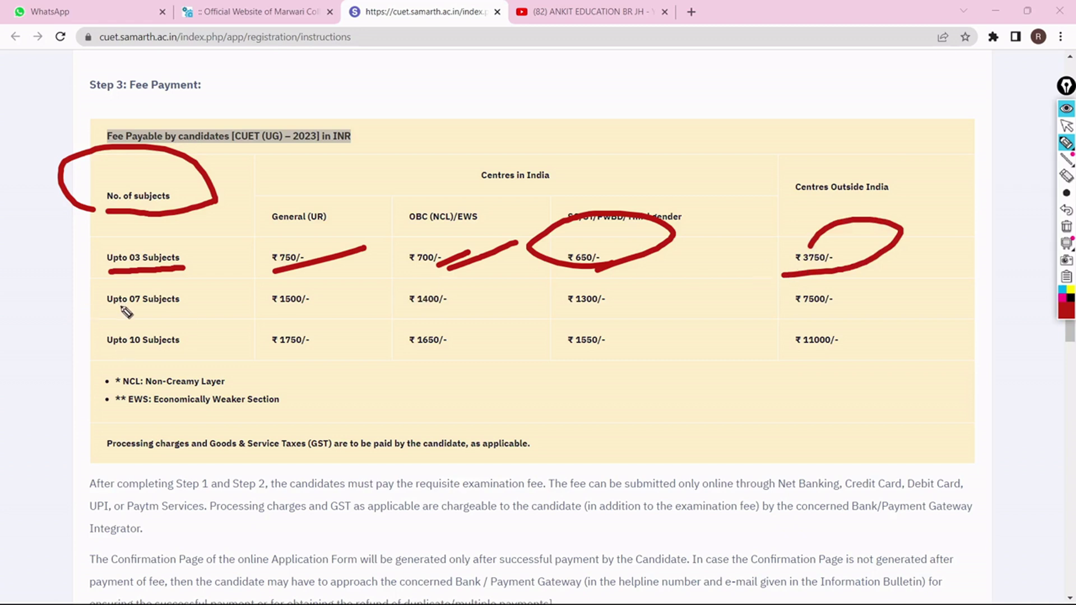
Mark the Upto 07 and Upto 10 Subjects fees (₹ 1500, ₹ 1750, ₹ 1650, ₹ 1550), then clear the table
{"action": "left_click_drag", "start_coordinate": [119, 306], "coordinate": [202, 310]}
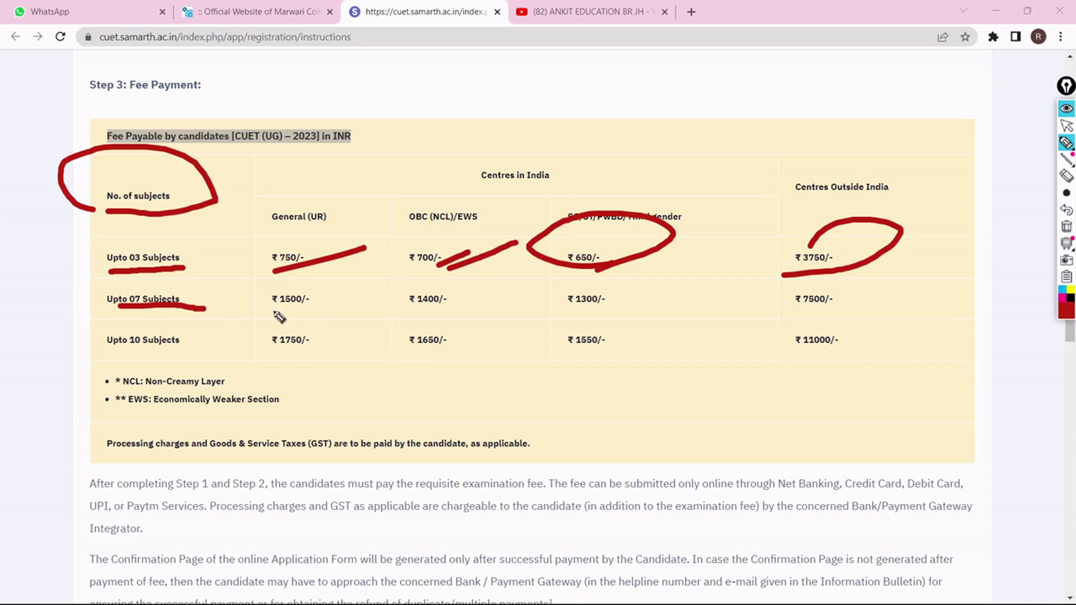
{"action": "left_click_drag", "start_coordinate": [273, 311], "coordinate": [344, 308]}
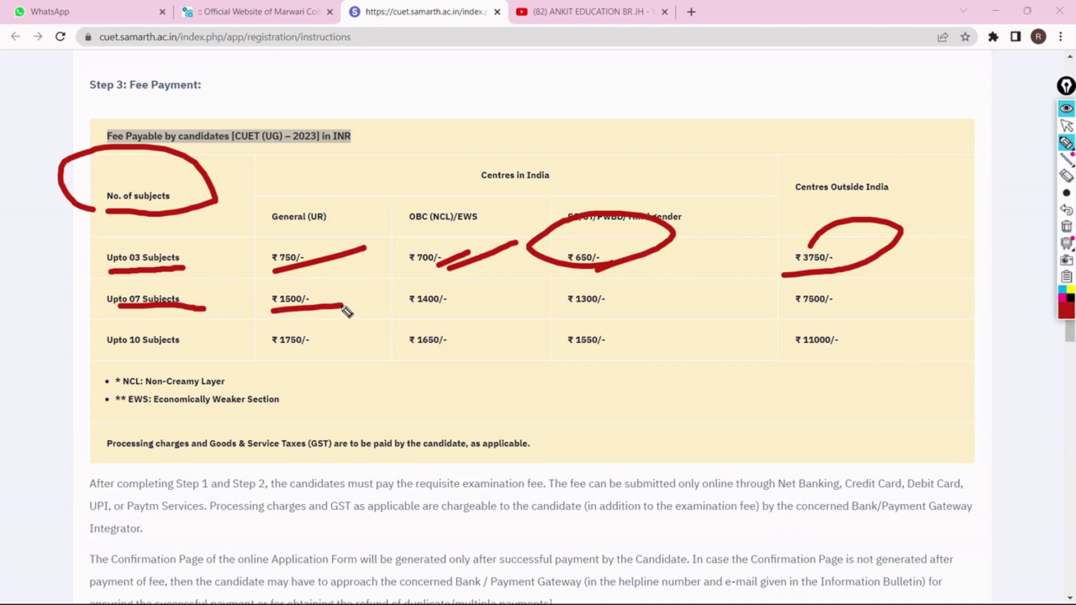
{"action": "left_click_drag", "start_coordinate": [428, 308], "coordinate": [604, 229]}
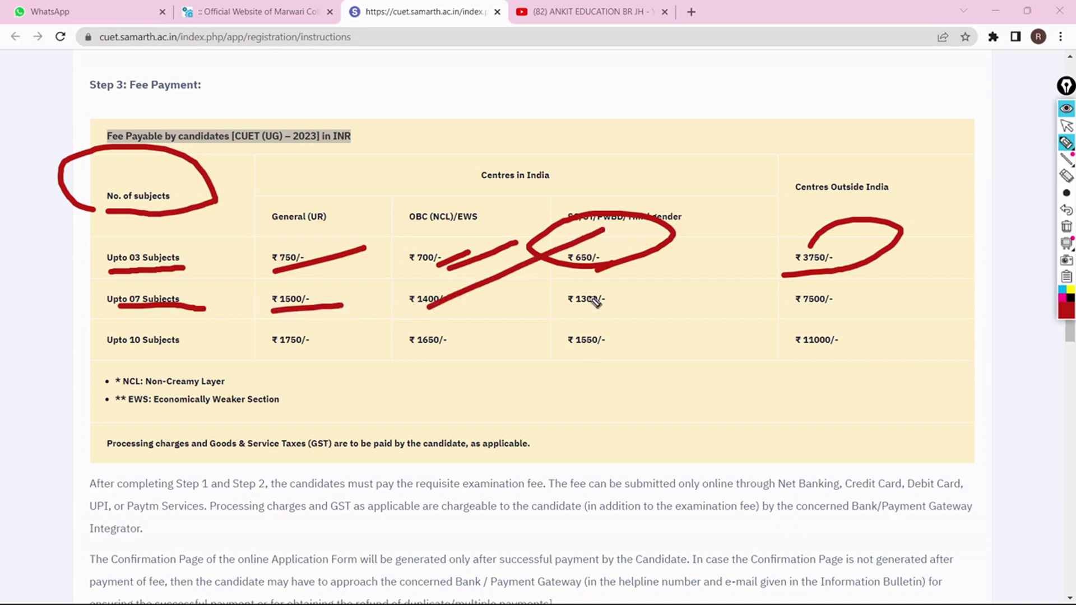
{"action": "left_click_drag", "start_coordinate": [589, 300], "coordinate": [711, 206]}
{"action": "left_click_drag", "start_coordinate": [139, 352], "coordinate": [234, 309]}
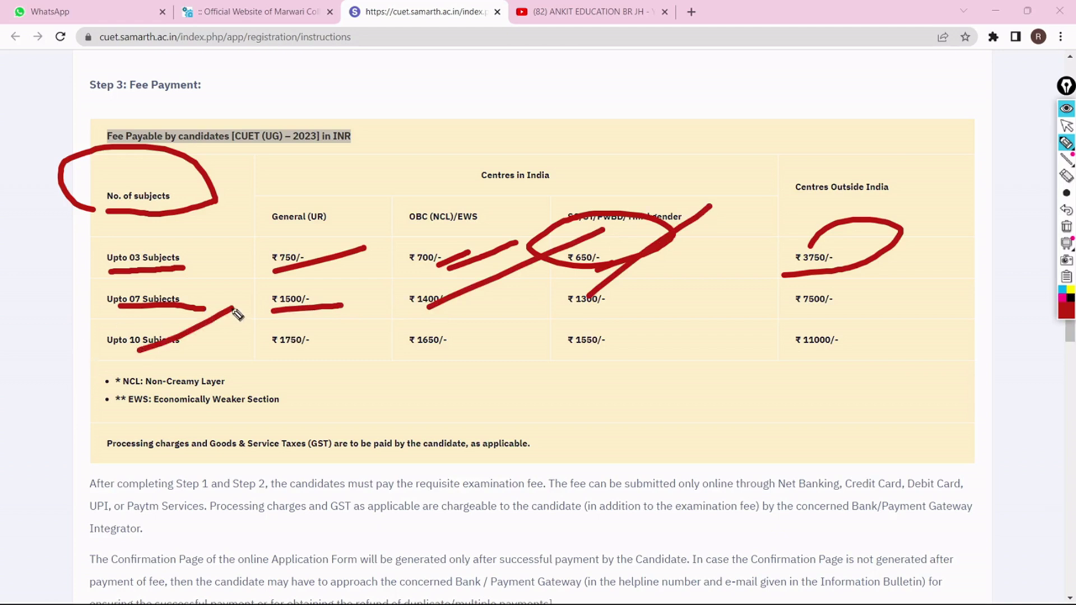
{"action": "mouse_move", "coordinate": [283, 354]}
{"action": "left_mouse_down"}
{"action": "mouse_move", "coordinate": [318, 330]}
{"action": "mouse_move", "coordinate": [261, 338]}
{"action": "left_mouse_up"}
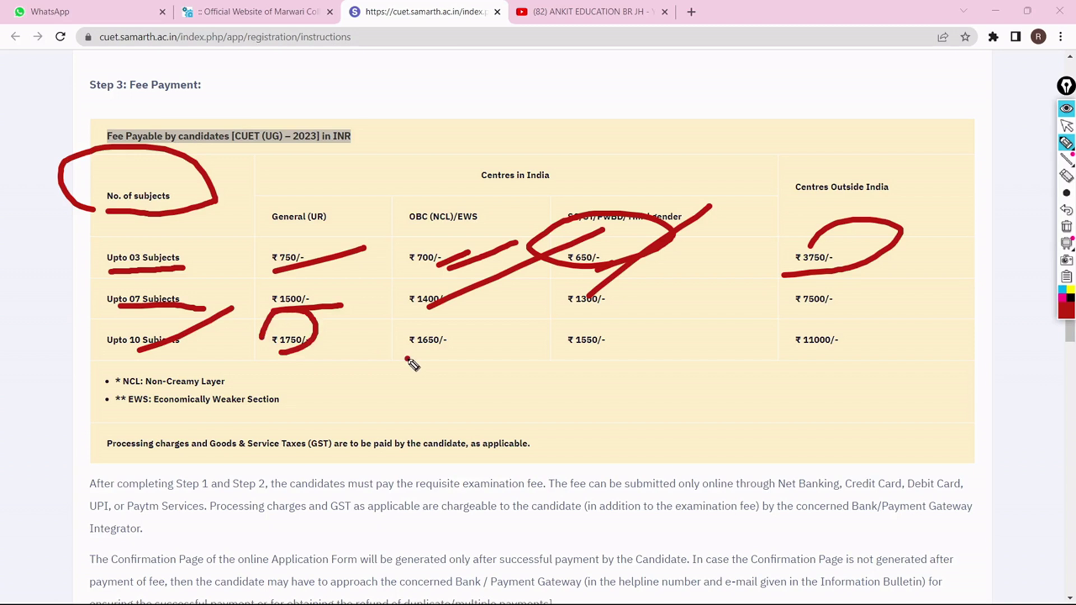
{"action": "left_click_drag", "start_coordinate": [407, 359], "coordinate": [409, 335]}
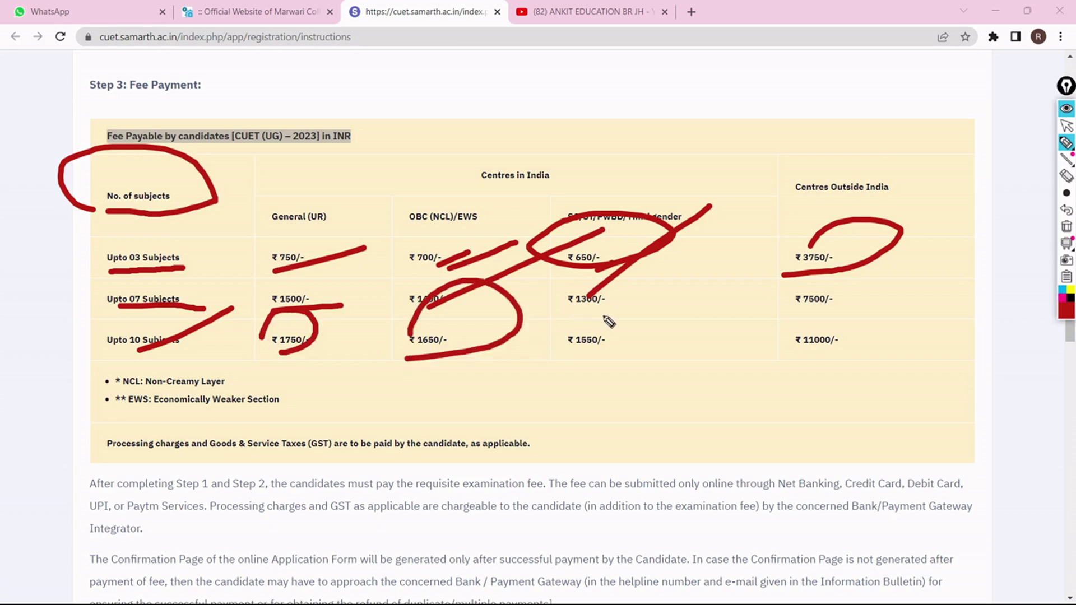
{"action": "mouse_move", "coordinate": [577, 321]}
{"action": "left_mouse_down"}
{"action": "mouse_move", "coordinate": [514, 367]}
{"action": "mouse_move", "coordinate": [574, 333]}
{"action": "left_mouse_up"}
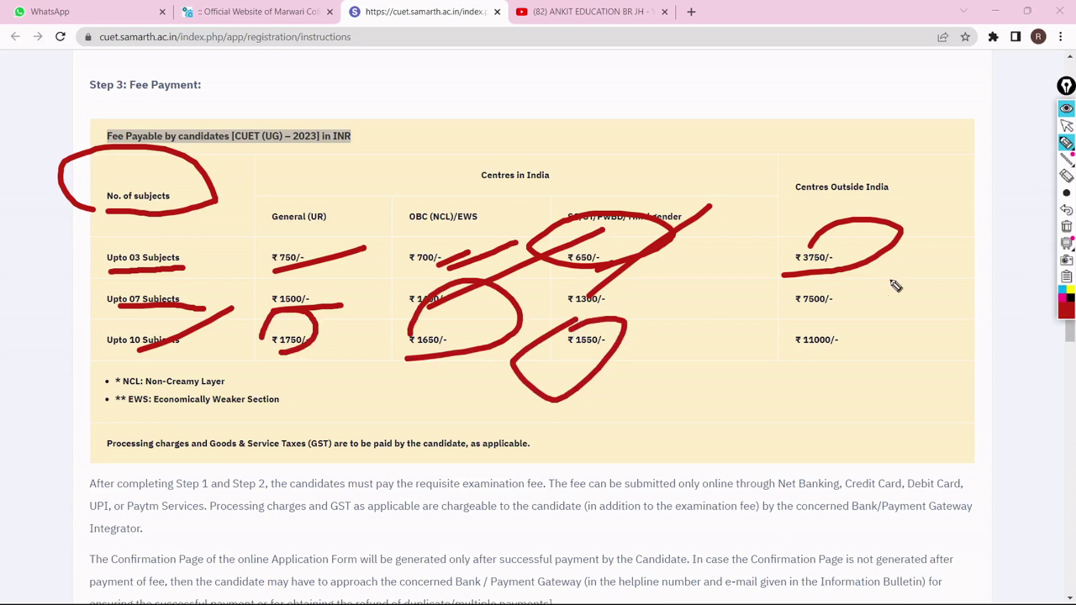
{"action": "left_click_drag", "start_coordinate": [838, 342], "coordinate": [655, 334]}
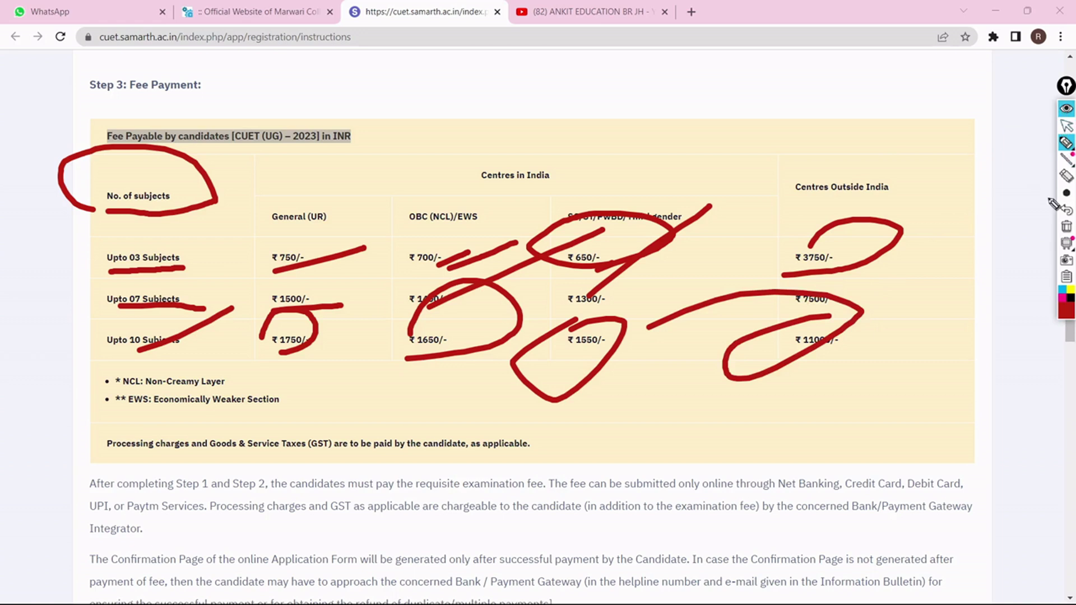
{"action": "left_click", "coordinate": [1066, 227]}
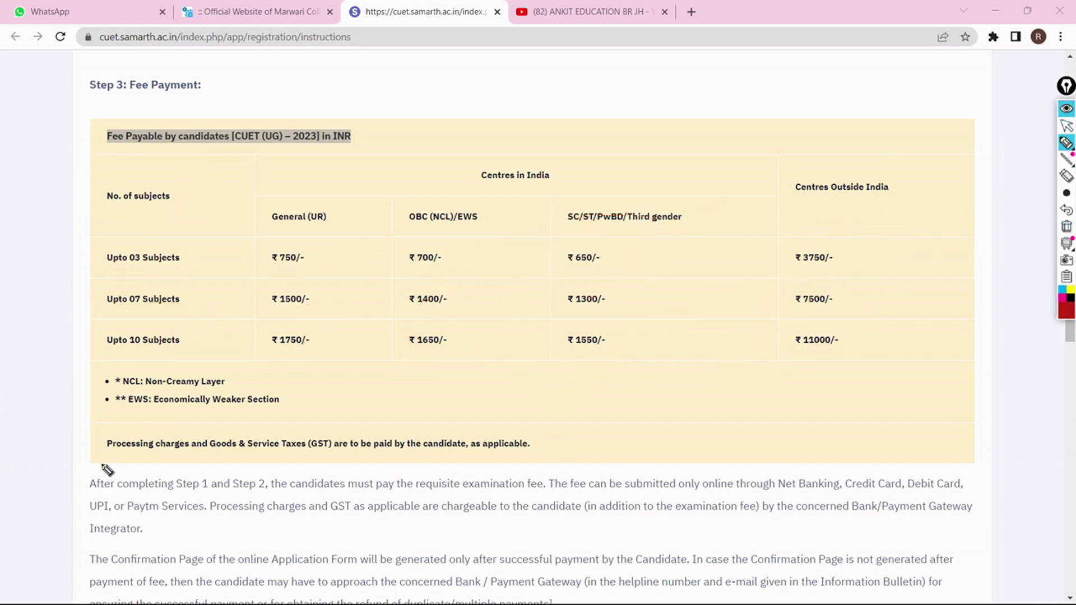
Underline the processing charges and GST note, switch to a thinner pen and erase it
{"action": "mouse_move", "coordinate": [113, 453]}
{"action": "left_mouse_down"}
{"action": "mouse_move", "coordinate": [201, 468]}
{"action": "mouse_move", "coordinate": [525, 456]}
{"action": "left_mouse_up"}
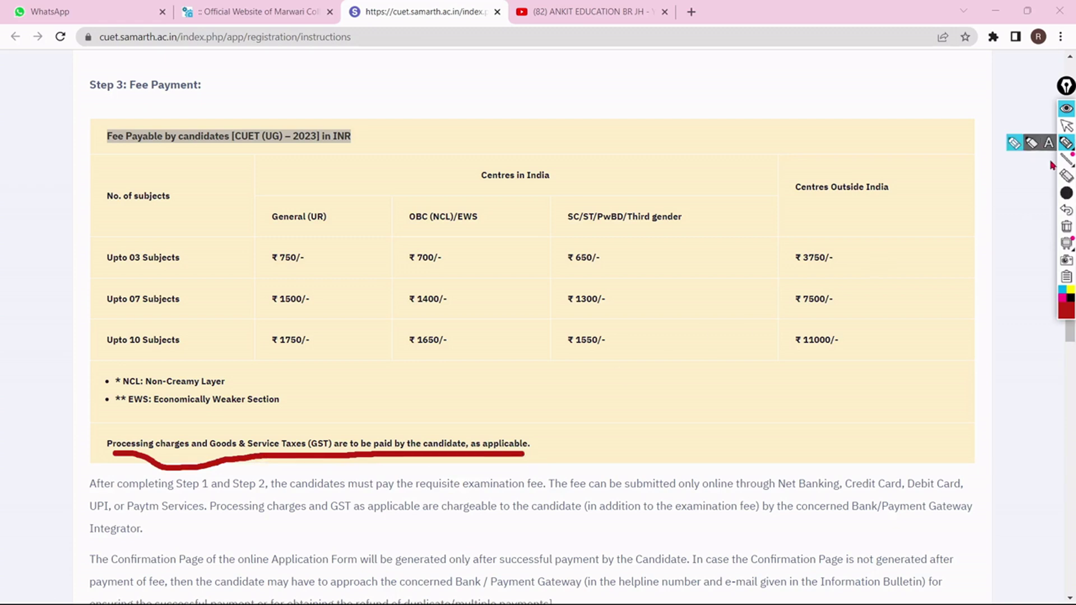
{"action": "mouse_move", "coordinate": [1067, 195]}
{"action": "left_click", "coordinate": [1016, 193]}
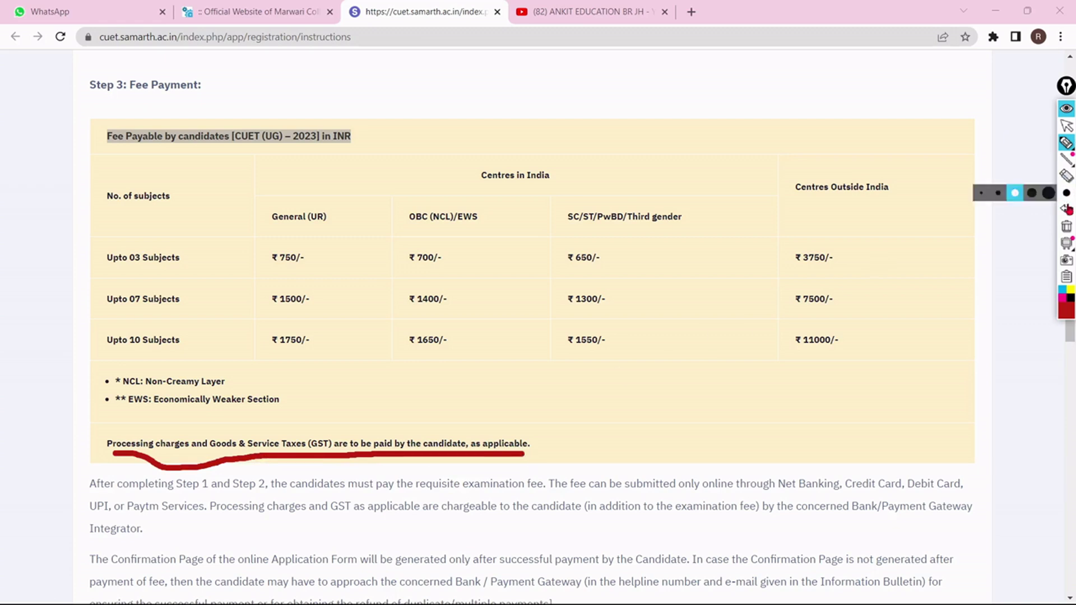
{"action": "left_click", "coordinate": [1067, 229]}
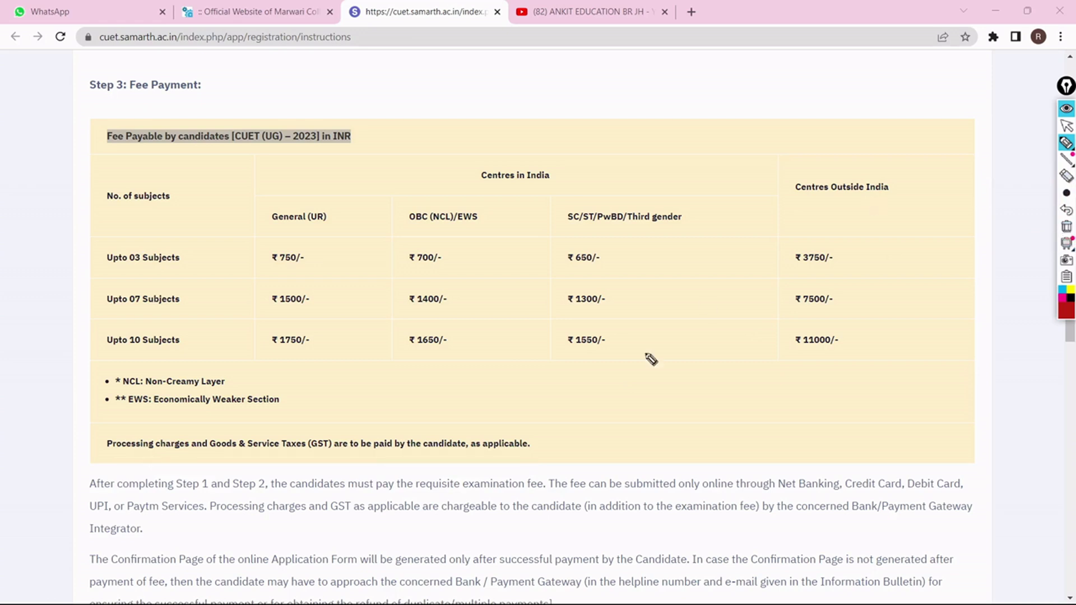
{"action": "left_click", "coordinate": [574, 433]}
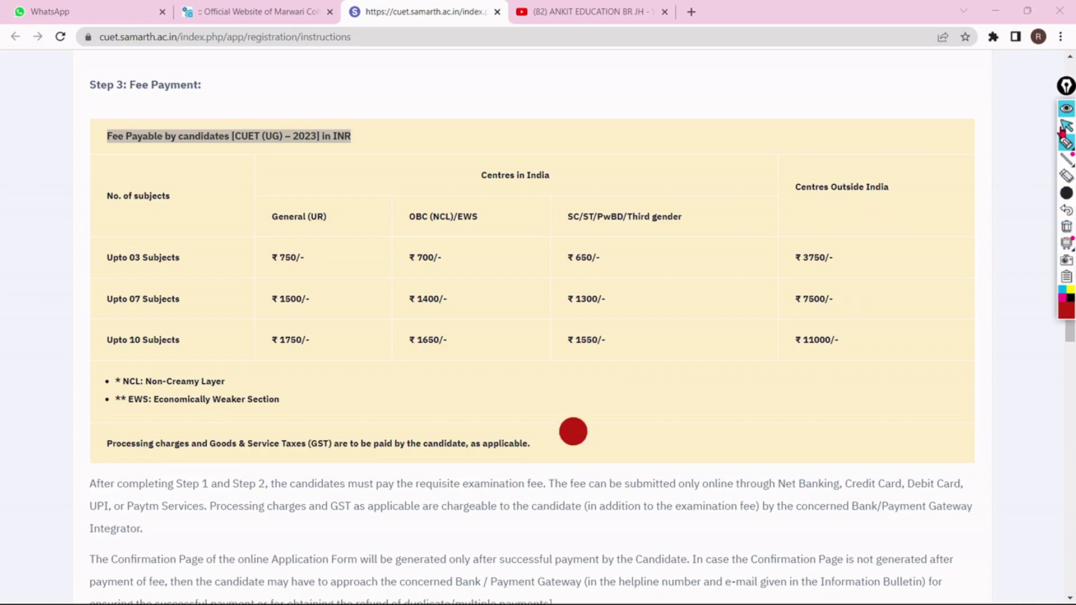
Leave drawing mode and scroll down to the password policy section
{"action": "left_click", "coordinate": [1066, 127]}
{"action": "left_click", "coordinate": [1067, 227]}
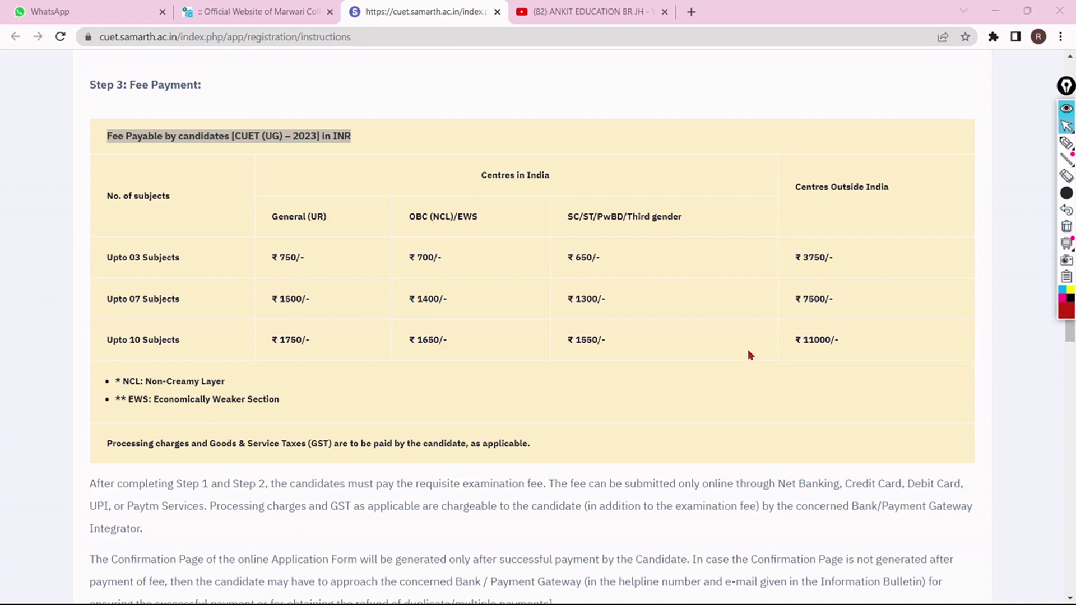
{"action": "scroll", "coordinate": [751, 348], "scroll_direction": "down", "scroll_amount": 3}
{"action": "scroll", "coordinate": [752, 349], "scroll_direction": "down", "scroll_amount": 3}
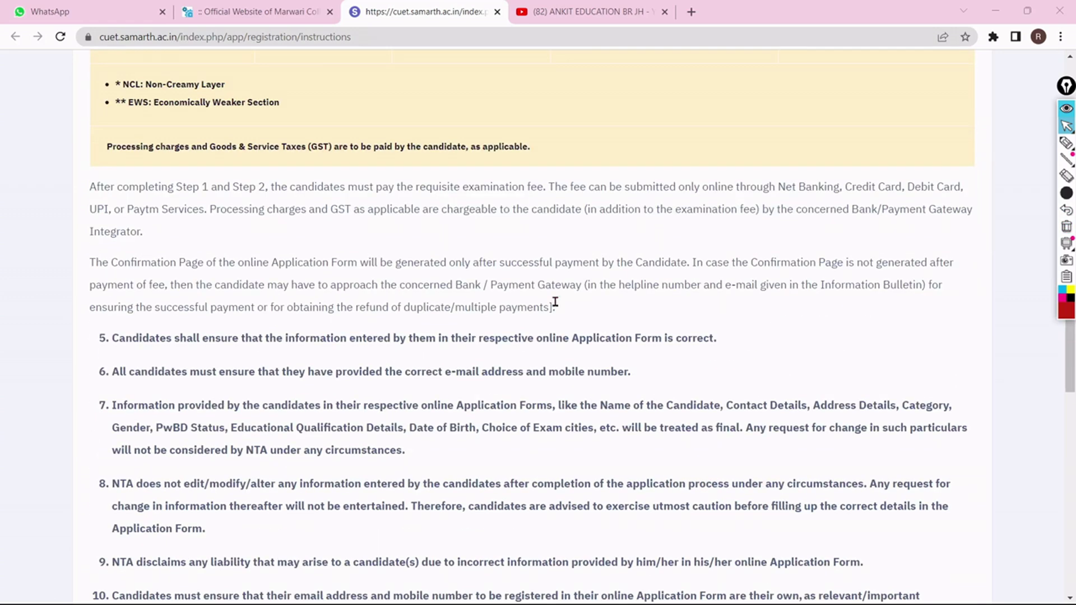
{"action": "scroll", "coordinate": [671, 319], "scroll_direction": "down", "scroll_amount": 2}
{"action": "scroll", "coordinate": [671, 319], "scroll_direction": "down", "scroll_amount": 5}
{"action": "scroll", "coordinate": [671, 319], "scroll_direction": "down", "scroll_amount": 2}
{"action": "scroll", "coordinate": [670, 319], "scroll_direction": "down", "scroll_amount": 4}
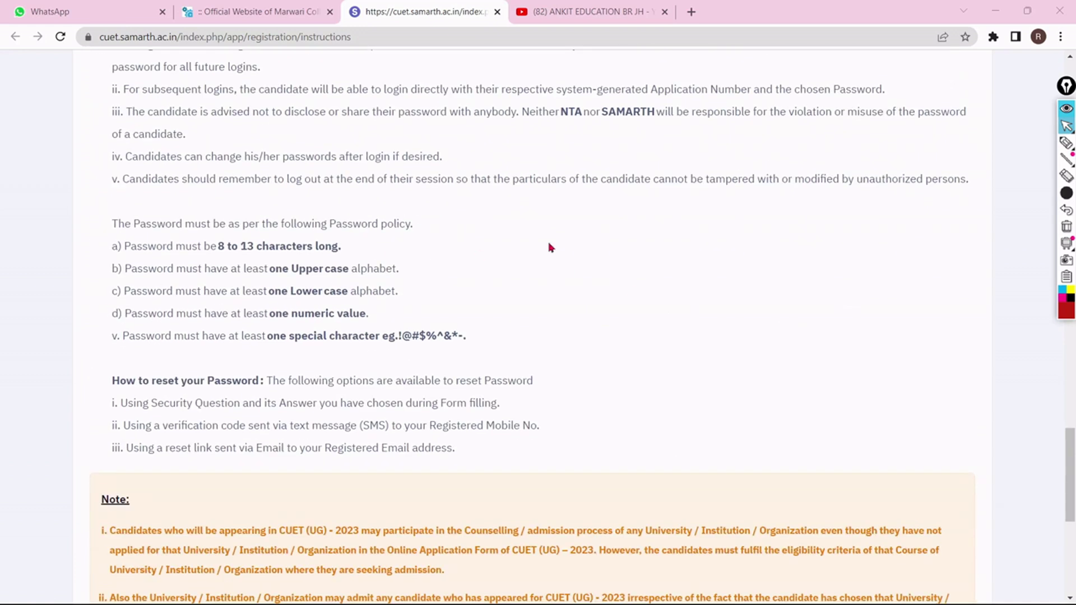
With a thin red pen, mark the 8–13 characters, uppercase, lowercase and special character rules
{"action": "left_click", "coordinate": [1067, 142]}
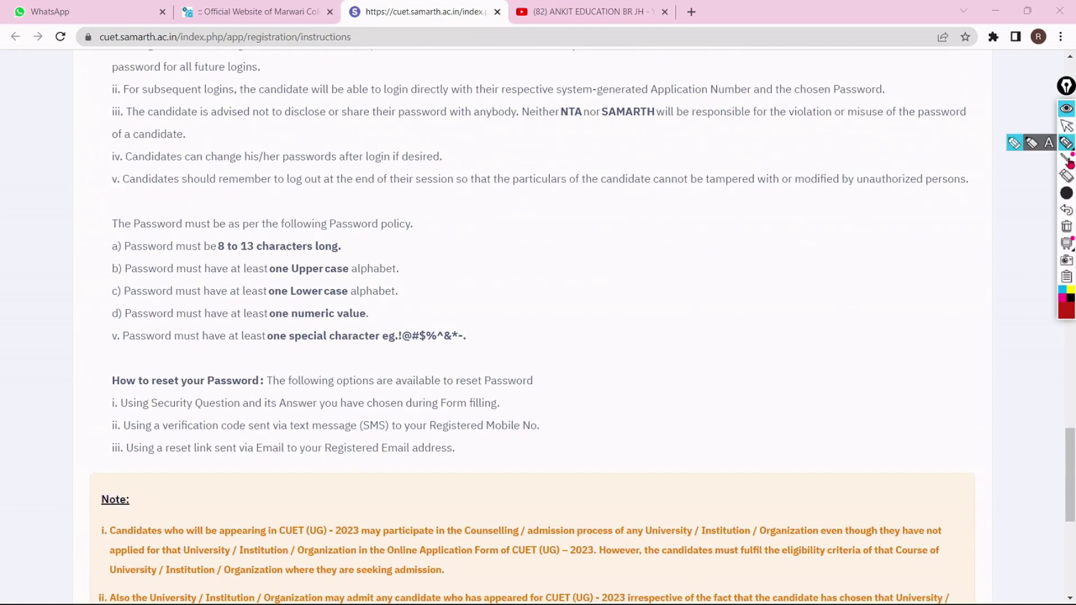
{"action": "mouse_move", "coordinate": [1066, 198]}
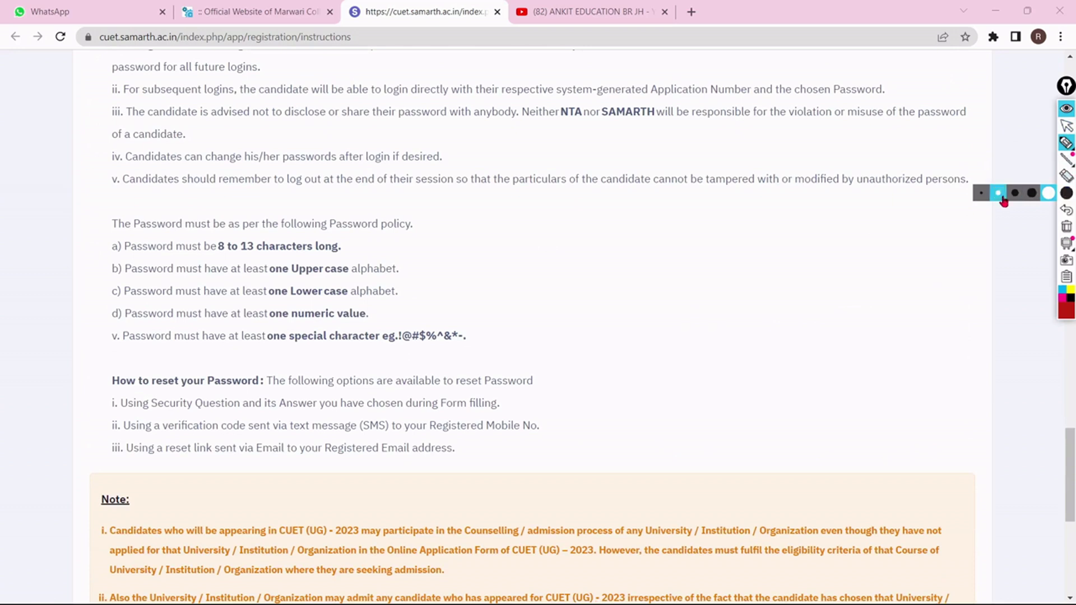
{"action": "left_click", "coordinate": [1000, 193]}
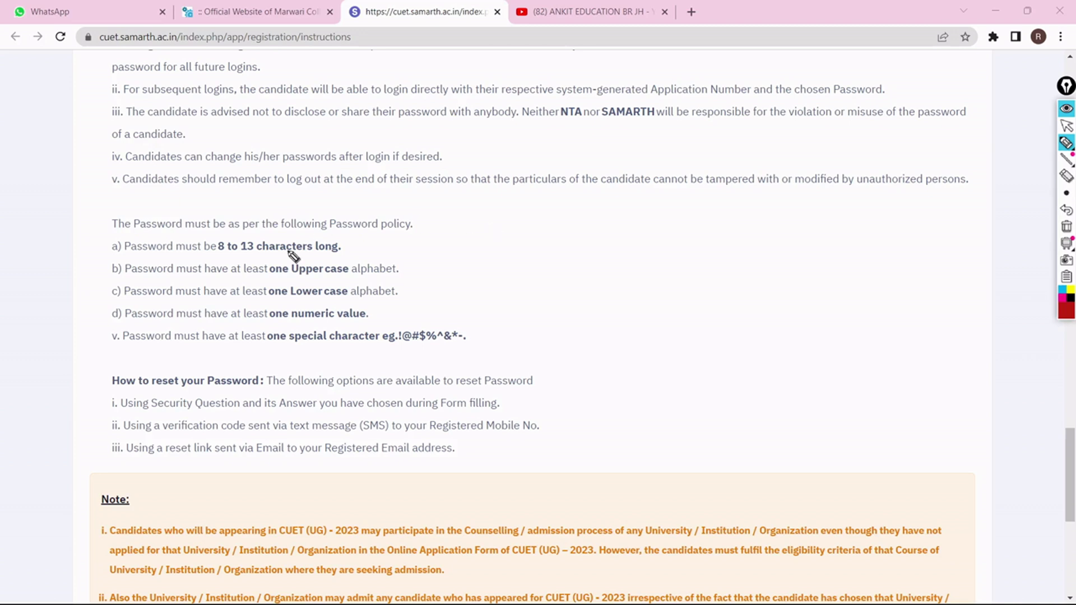
{"action": "left_click_drag", "start_coordinate": [153, 255], "coordinate": [361, 253]}
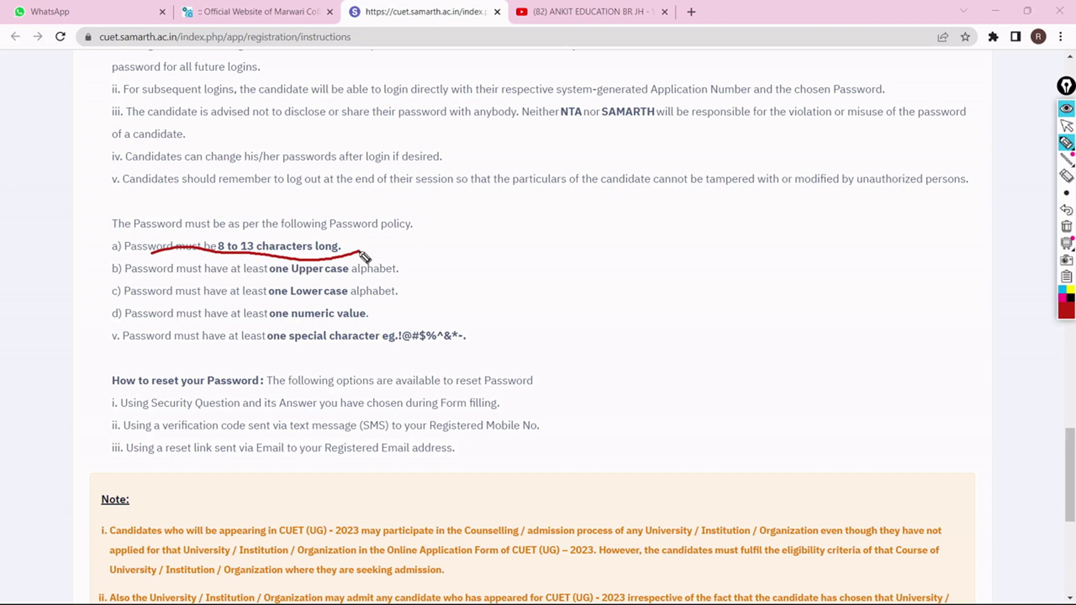
{"action": "left_click_drag", "start_coordinate": [162, 273], "coordinate": [365, 278]}
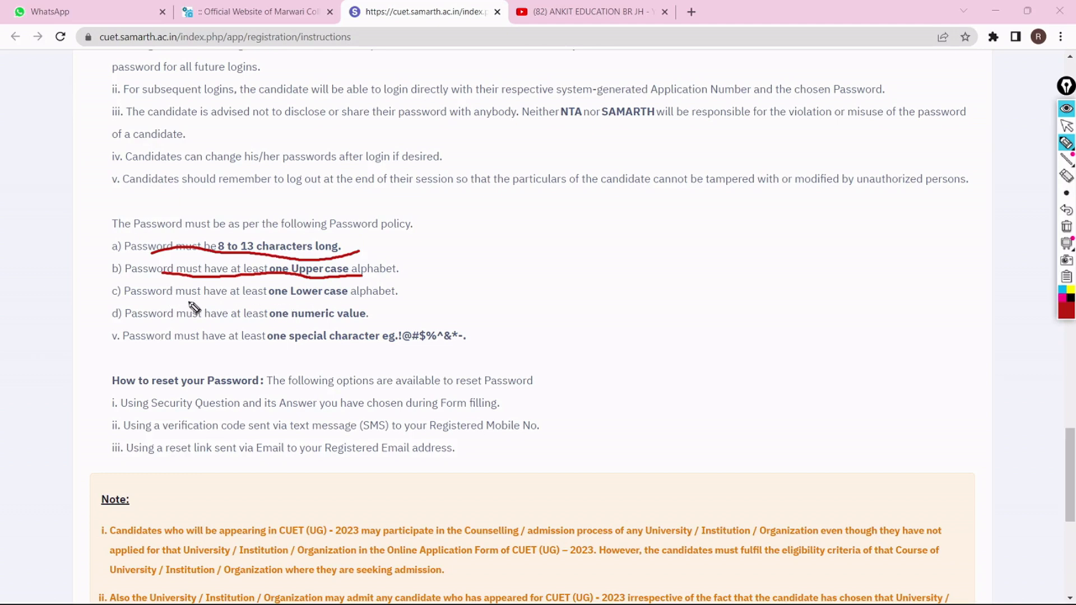
{"action": "left_click_drag", "start_coordinate": [288, 302], "coordinate": [389, 299]}
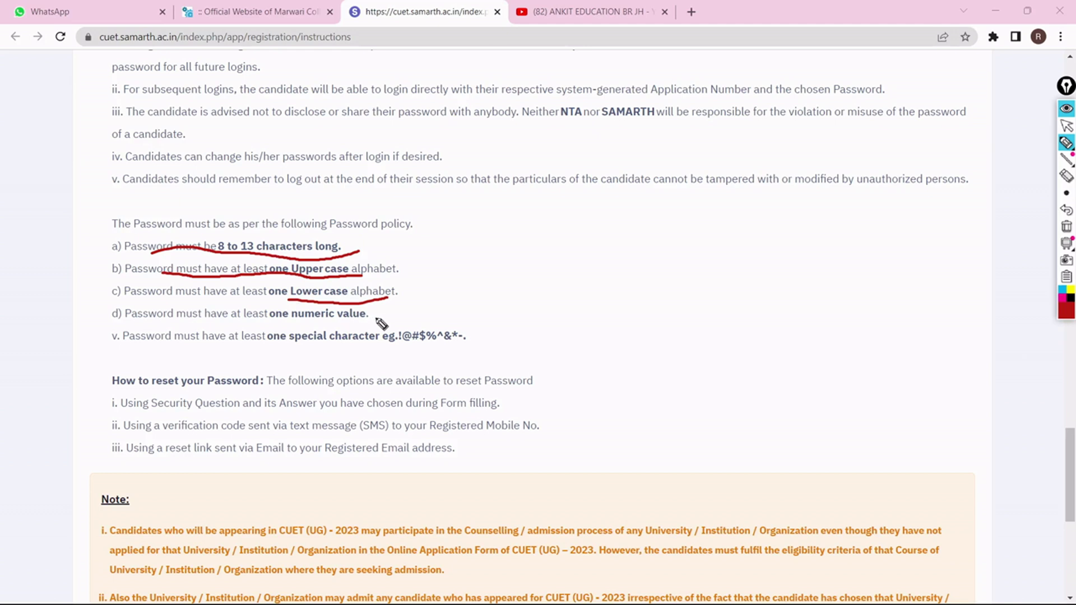
{"action": "mouse_move", "coordinate": [285, 351]}
{"action": "left_mouse_down"}
{"action": "mouse_move", "coordinate": [422, 351]}
{"action": "mouse_move", "coordinate": [495, 301]}
{"action": "mouse_move", "coordinate": [371, 329]}
{"action": "mouse_move", "coordinate": [382, 353]}
{"action": "mouse_move", "coordinate": [551, 273]}
{"action": "left_mouse_up"}
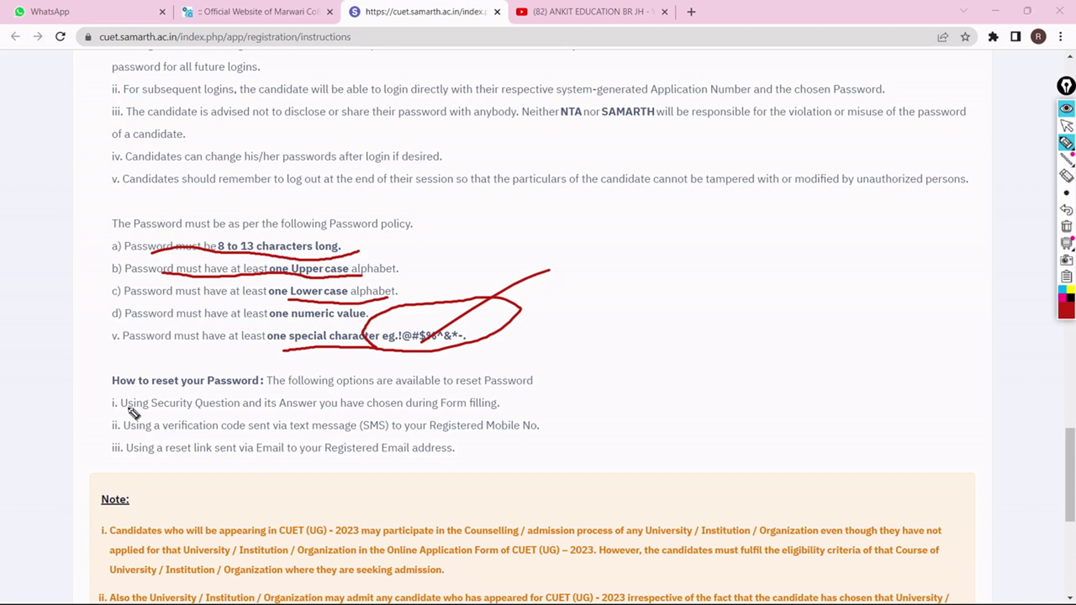
Underline the password reset options: SMS verification code and e-mail reset link
{"action": "left_click_drag", "start_coordinate": [281, 395], "coordinate": [490, 392]}
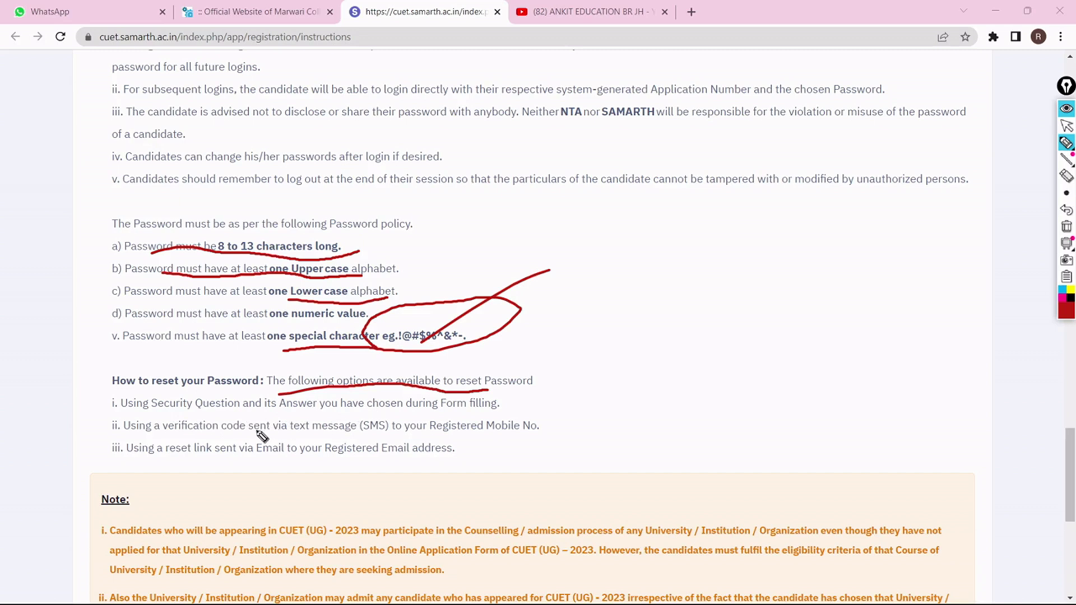
{"action": "left_click_drag", "start_coordinate": [328, 430], "coordinate": [418, 415]}
{"action": "left_click_drag", "start_coordinate": [493, 439], "coordinate": [611, 381]}
{"action": "left_click", "coordinate": [390, 459]}
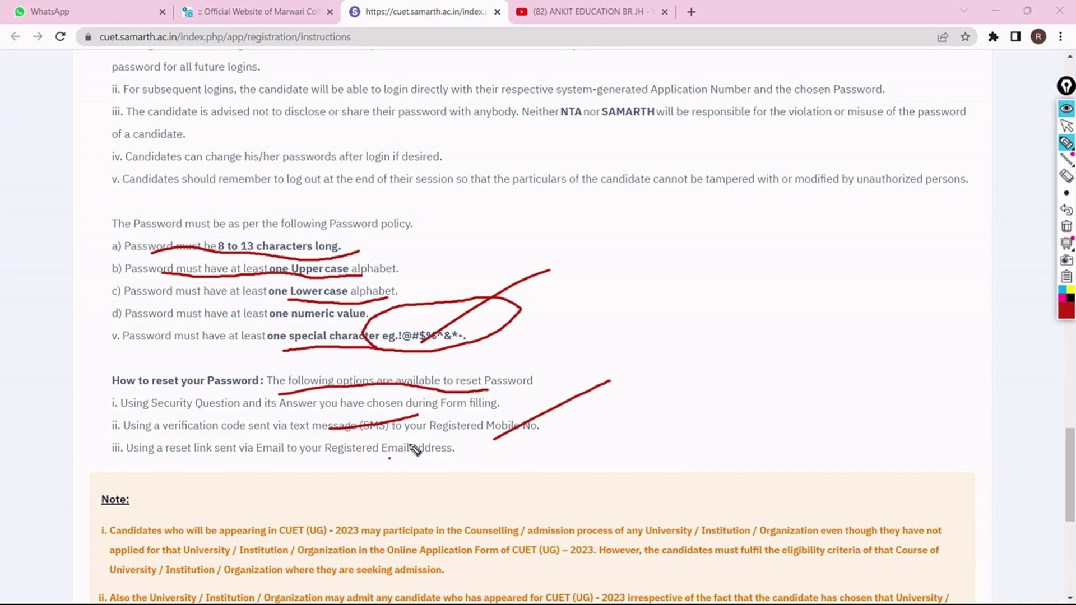
{"action": "left_click", "coordinate": [1065, 126]}
Clear the red annotations, tick the Information Bulletin declaration and proceed to the registration form
{"action": "scroll", "coordinate": [940, 288], "scroll_direction": "down", "scroll_amount": 6}
{"action": "scroll", "coordinate": [940, 287], "scroll_direction": "down", "scroll_amount": 1}
{"action": "left_click", "coordinate": [1067, 227]}
{"action": "mouse_move", "coordinate": [1070, 203]}
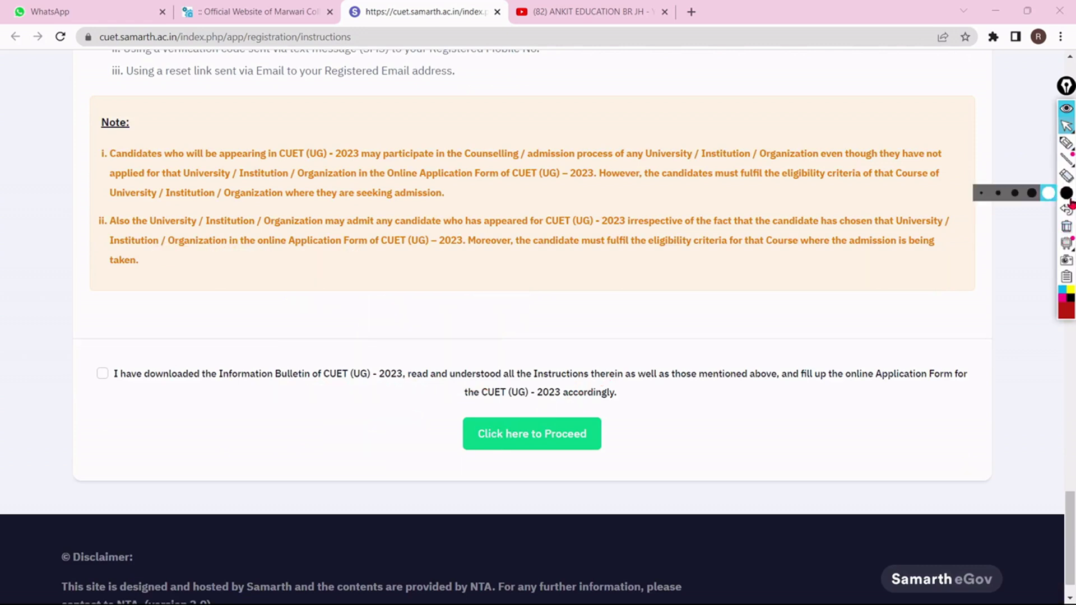
{"action": "left_click", "coordinate": [995, 199]}
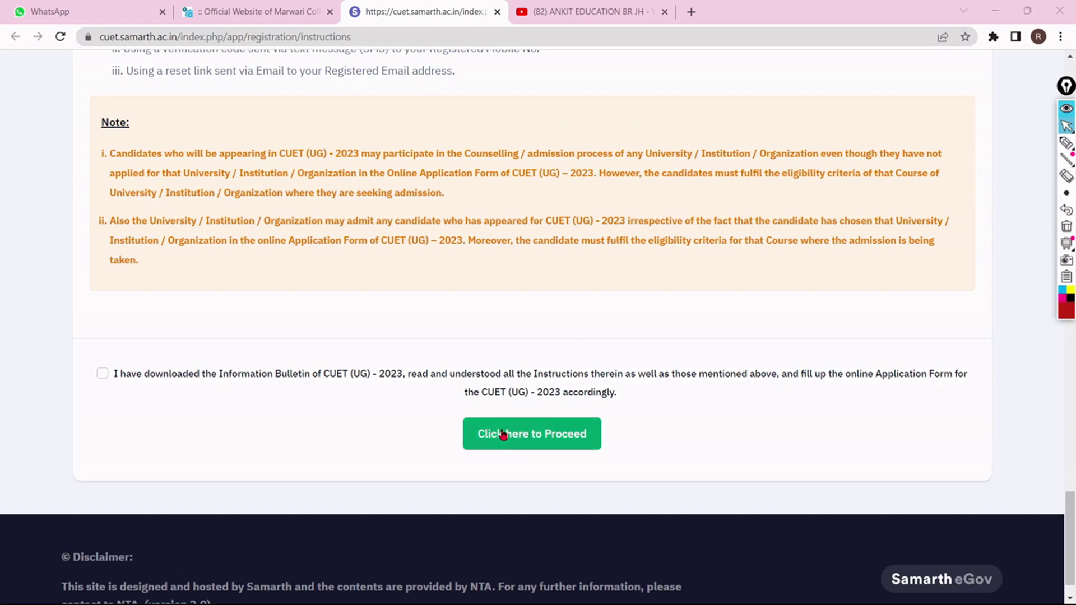
{"action": "left_click", "coordinate": [103, 374]}
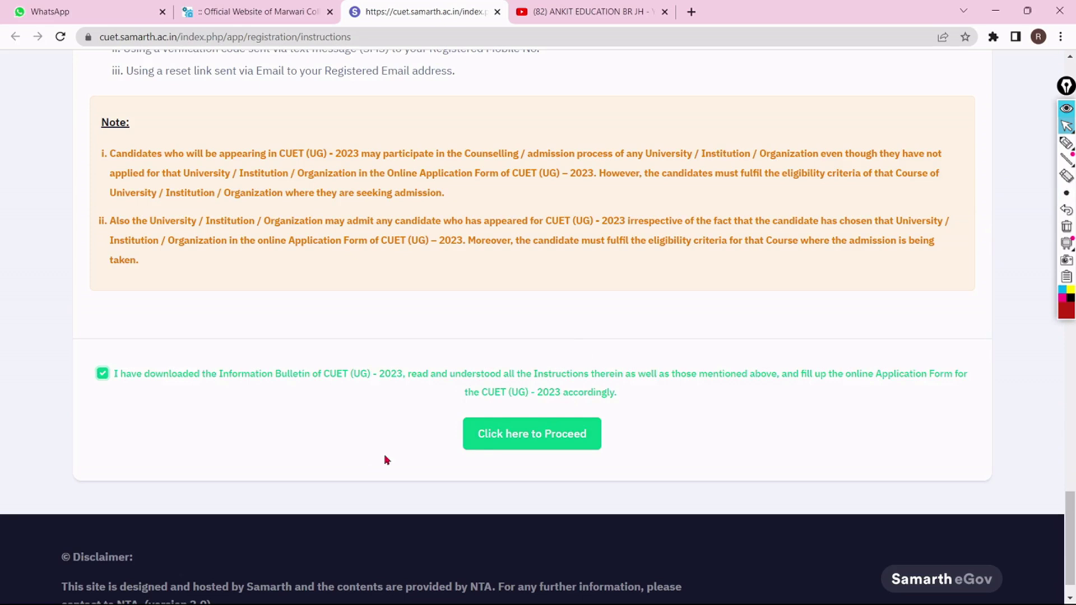
{"action": "left_click", "coordinate": [523, 434]}
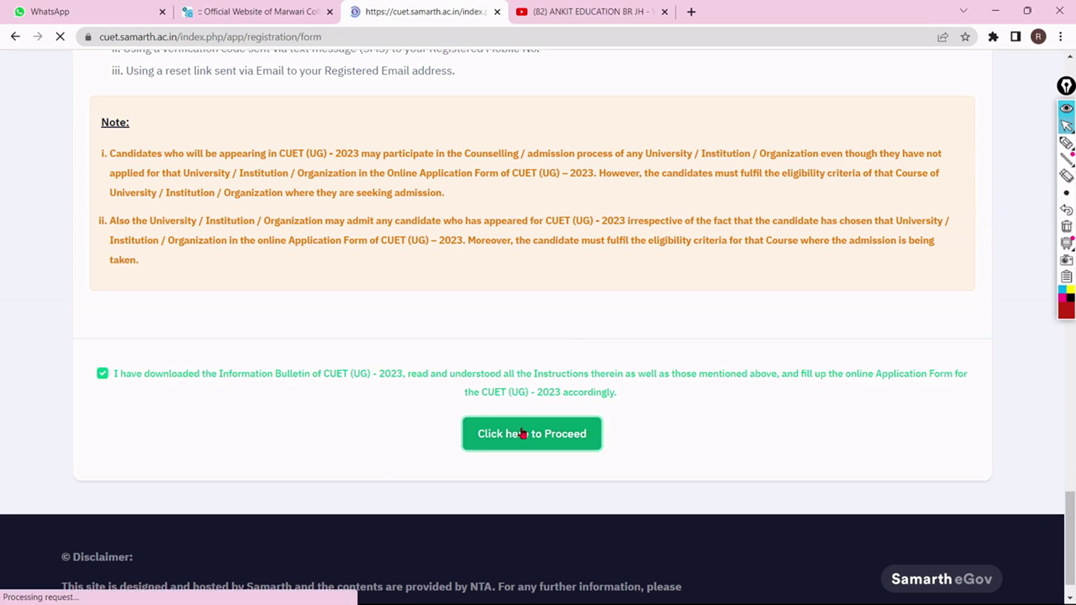
Return to the top of the form, circle the top-right Sign in area in red, then erase it
{"action": "scroll", "coordinate": [582, 336], "scroll_direction": "down", "scroll_amount": 15}
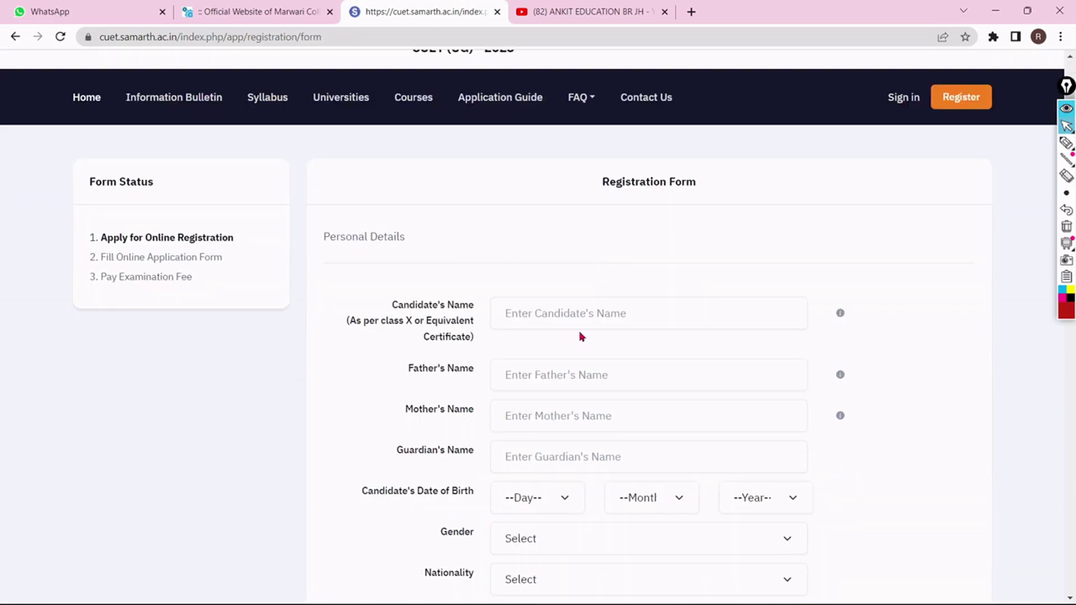
{"action": "scroll", "coordinate": [582, 337], "scroll_direction": "down", "scroll_amount": 18}
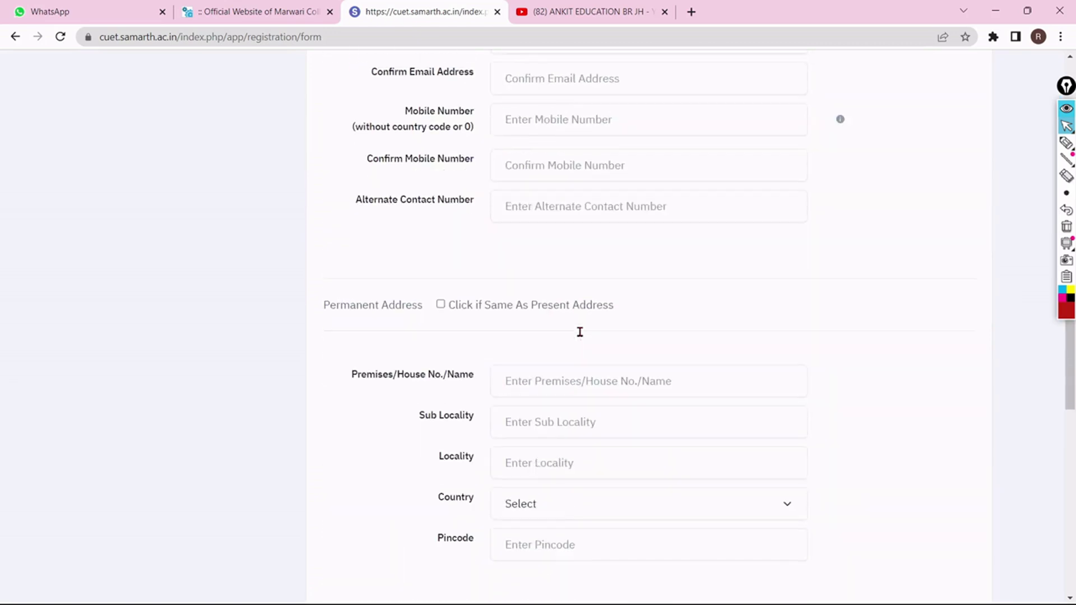
{"action": "scroll", "coordinate": [582, 337], "scroll_direction": "up", "scroll_amount": 10}
{"action": "scroll", "coordinate": [582, 336], "scroll_direction": "up", "scroll_amount": 15}
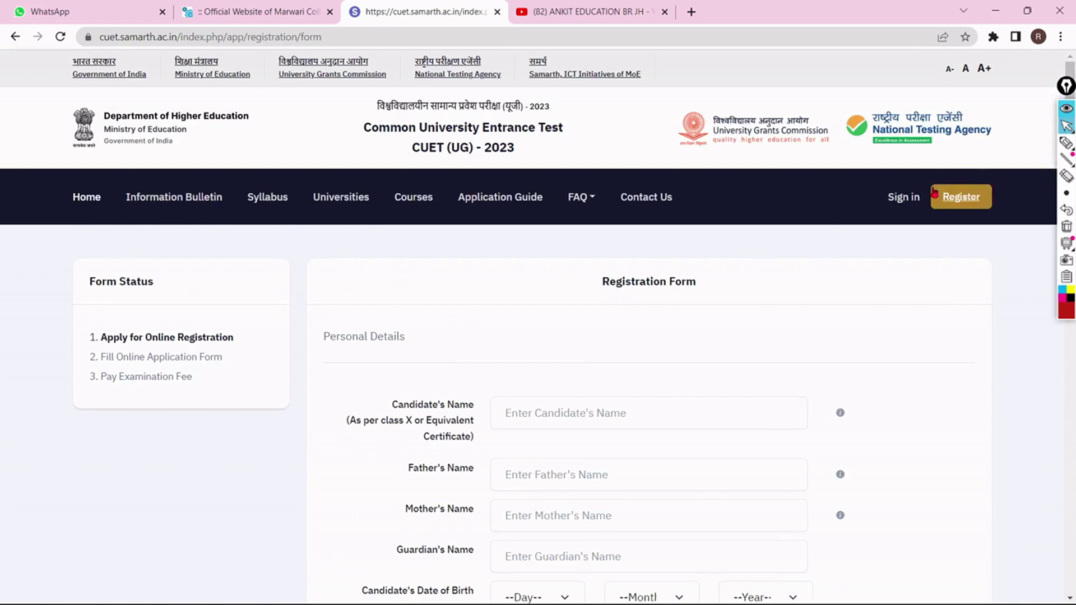
{"action": "left_click", "coordinate": [1067, 144]}
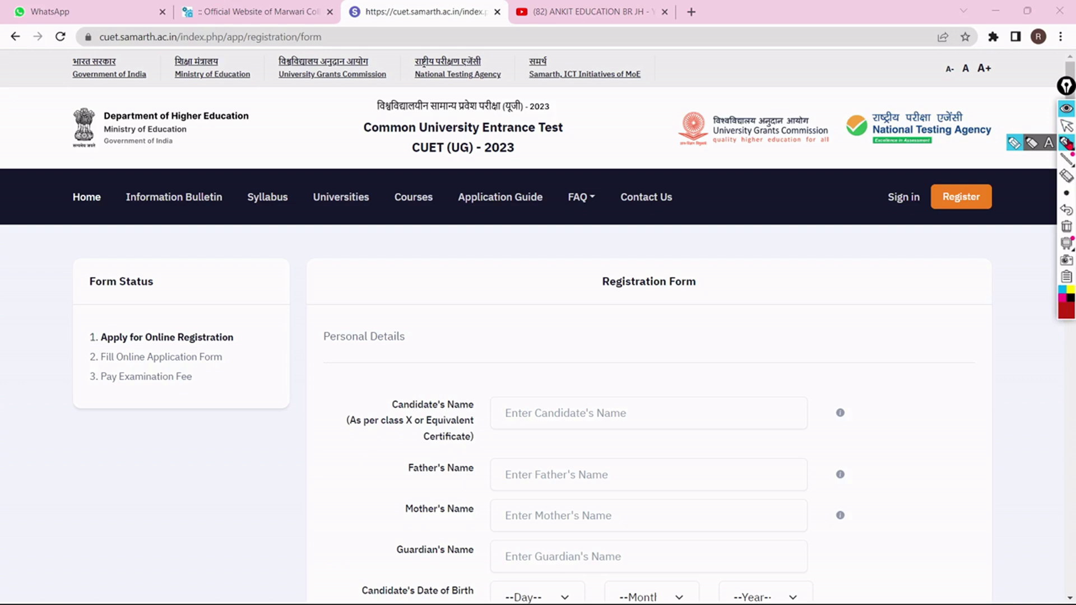
{"action": "mouse_move", "coordinate": [933, 186]}
{"action": "left_mouse_down"}
{"action": "mouse_move", "coordinate": [922, 229]}
{"action": "mouse_move", "coordinate": [879, 207]}
{"action": "left_mouse_up"}
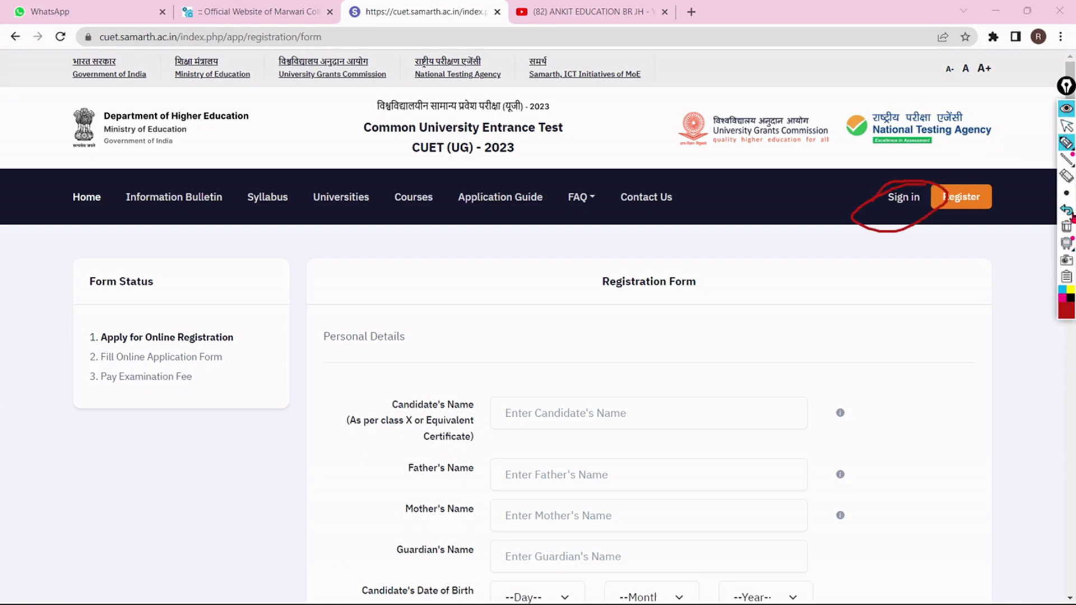
{"action": "left_click", "coordinate": [1067, 226]}
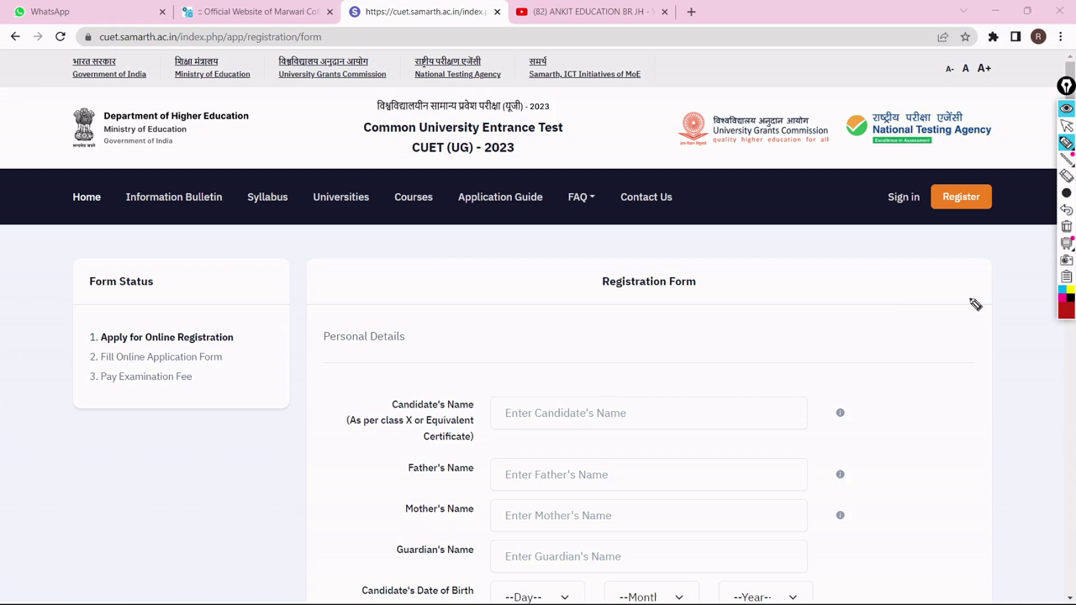
{"action": "key", "text": "ctrl+shift+1"}
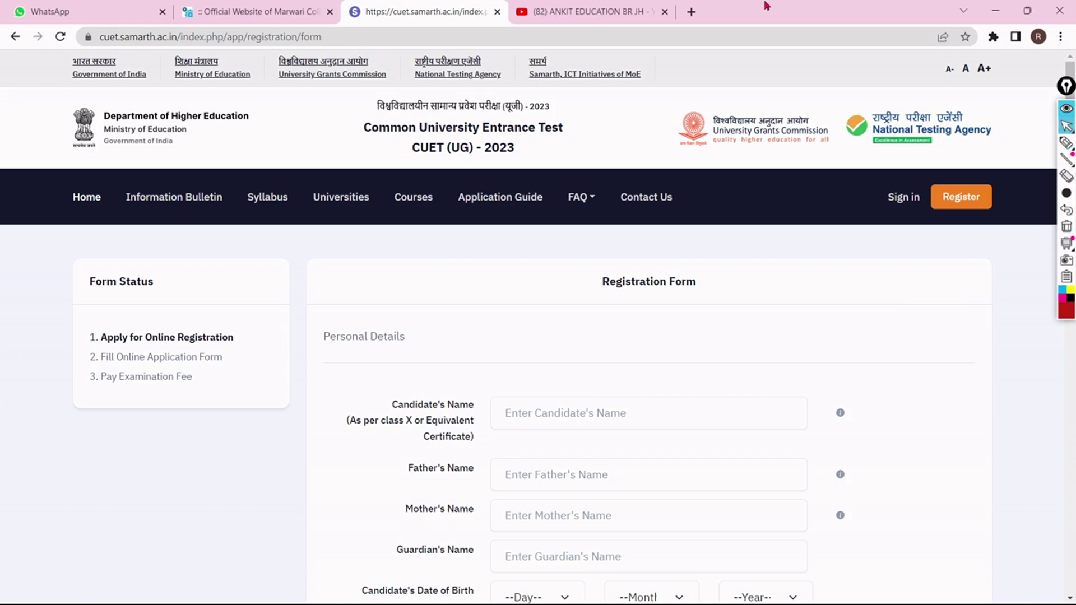
{"action": "scroll", "coordinate": [626, 384], "scroll_direction": "down", "scroll_amount": 2}
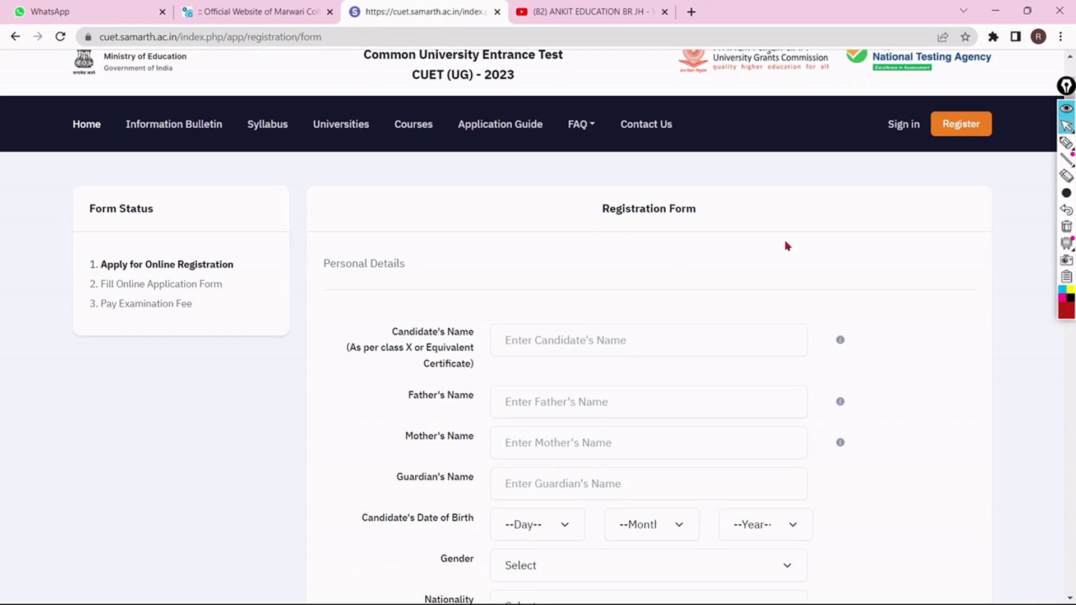
{"action": "left_click", "coordinate": [1067, 143]}
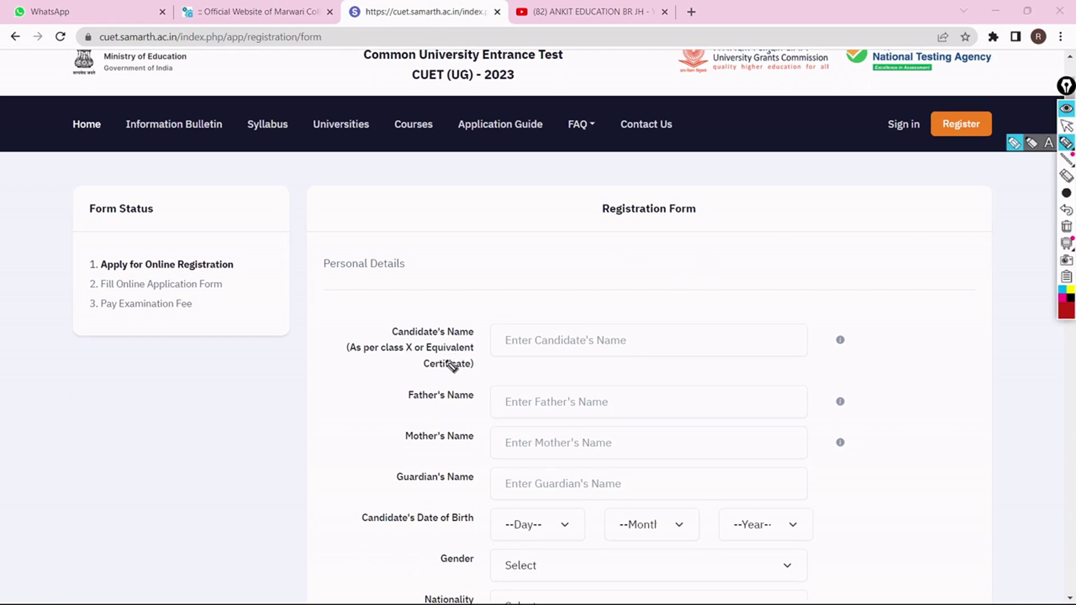
{"action": "mouse_move", "coordinate": [553, 322]}
{"action": "left_mouse_down"}
{"action": "mouse_move", "coordinate": [491, 345]}
{"action": "mouse_move", "coordinate": [750, 363]}
{"action": "left_mouse_up"}
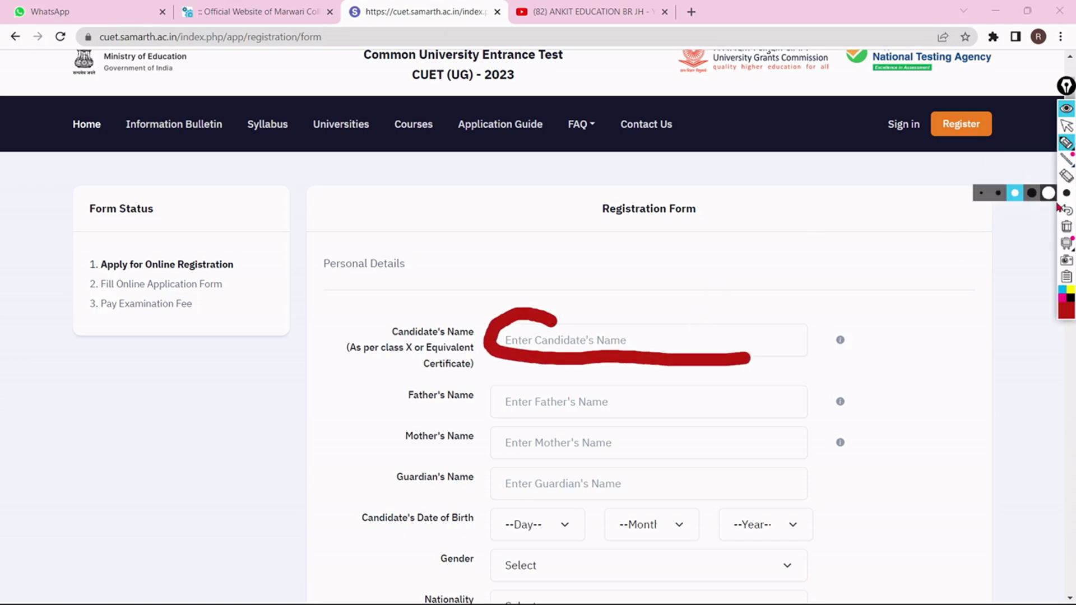
{"action": "left_click", "coordinate": [1065, 233]}
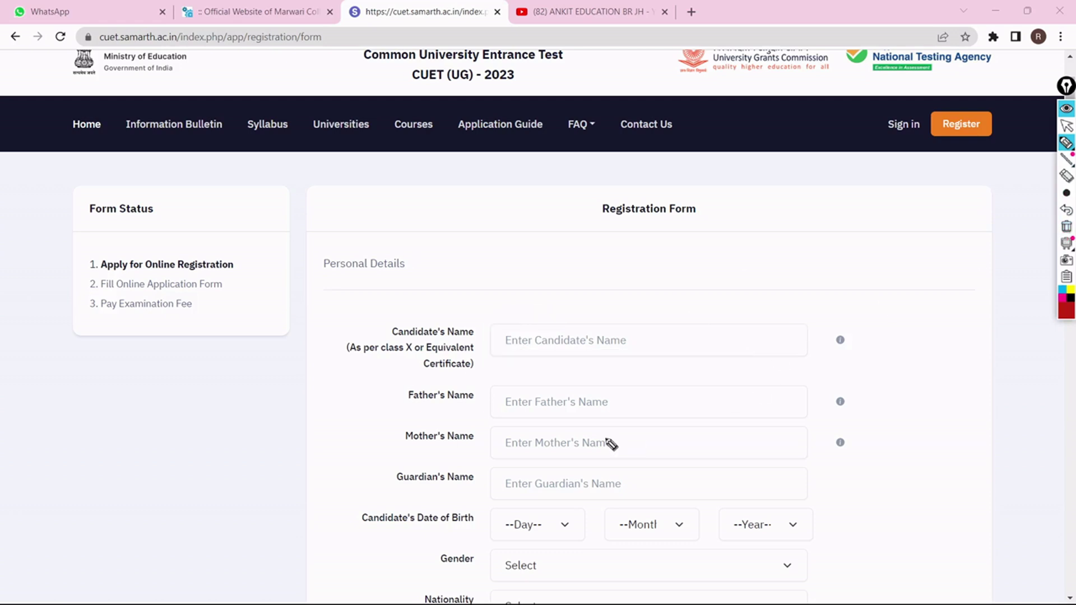
{"action": "left_click_drag", "start_coordinate": [512, 416], "coordinate": [633, 372]}
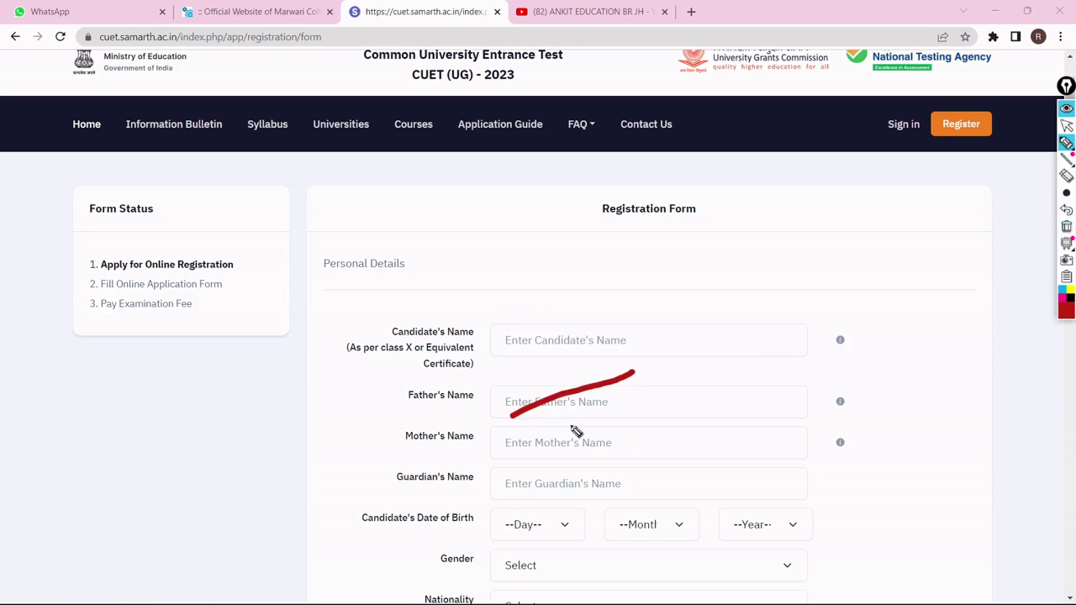
{"action": "left_click_drag", "start_coordinate": [553, 459], "coordinate": [620, 424]}
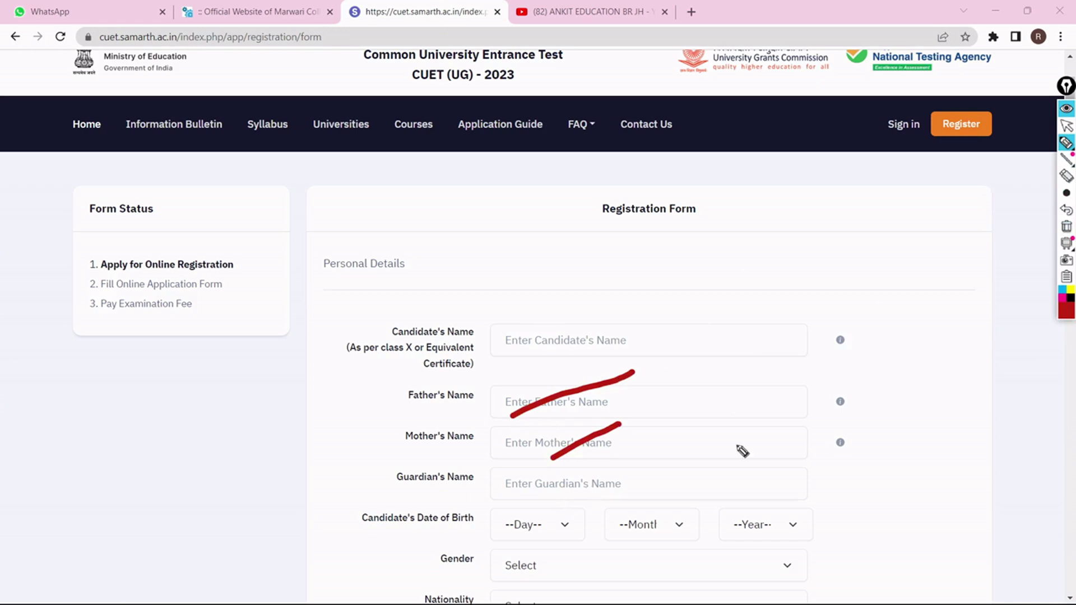
{"action": "left_click", "coordinate": [1069, 163]}
{"action": "left_click", "coordinate": [1066, 126]}
{"action": "scroll", "coordinate": [805, 371], "scroll_direction": "down", "scroll_amount": 2}
{"action": "scroll", "coordinate": [805, 372], "scroll_direction": "down", "scroll_amount": 4}
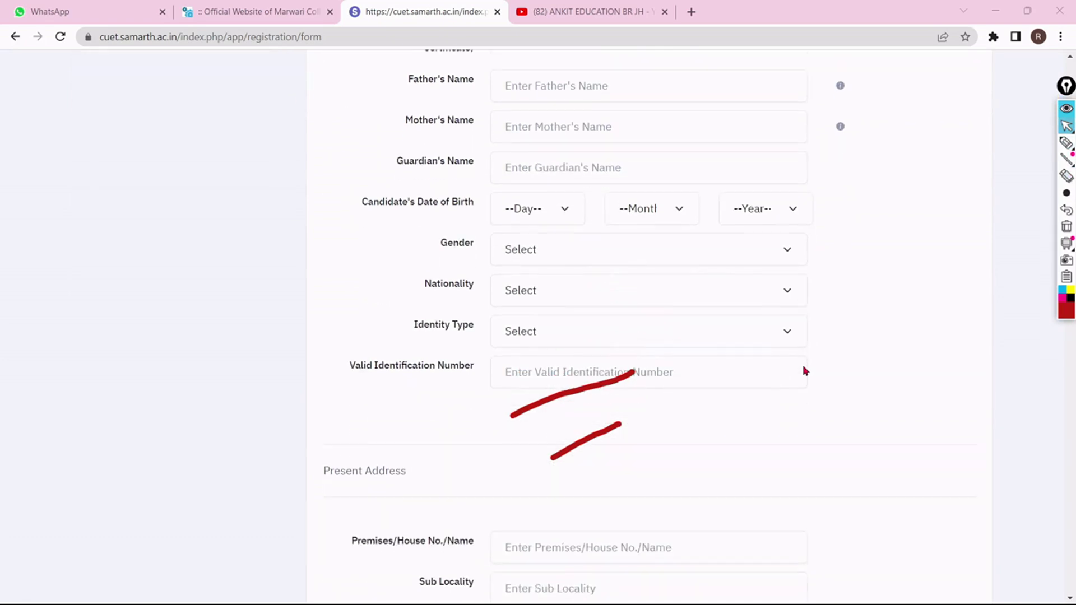
{"action": "left_click", "coordinate": [1066, 193]}
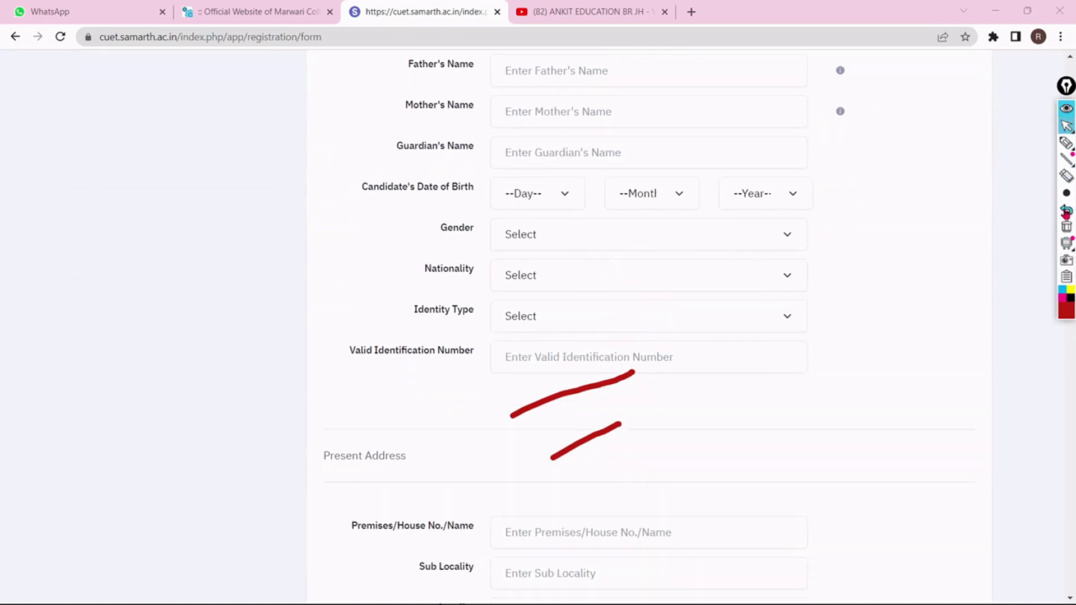
{"action": "left_click", "coordinate": [1067, 226]}
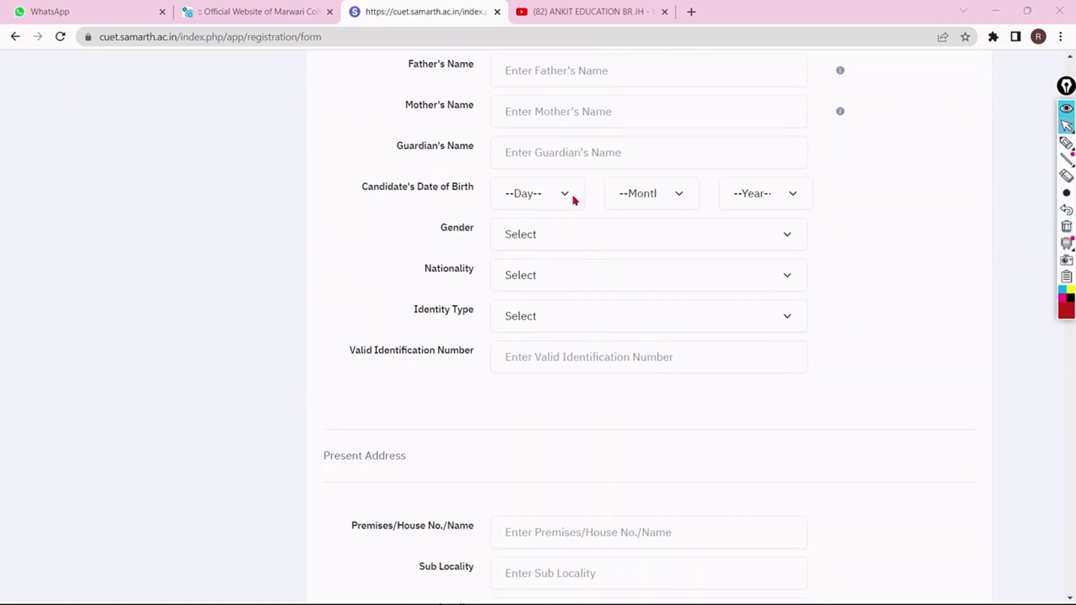
{"action": "left_click", "coordinate": [1067, 143]}
{"action": "left_click_drag", "start_coordinate": [576, 197], "coordinate": [601, 163]}
{"action": "left_click_drag", "start_coordinate": [659, 202], "coordinate": [695, 175]}
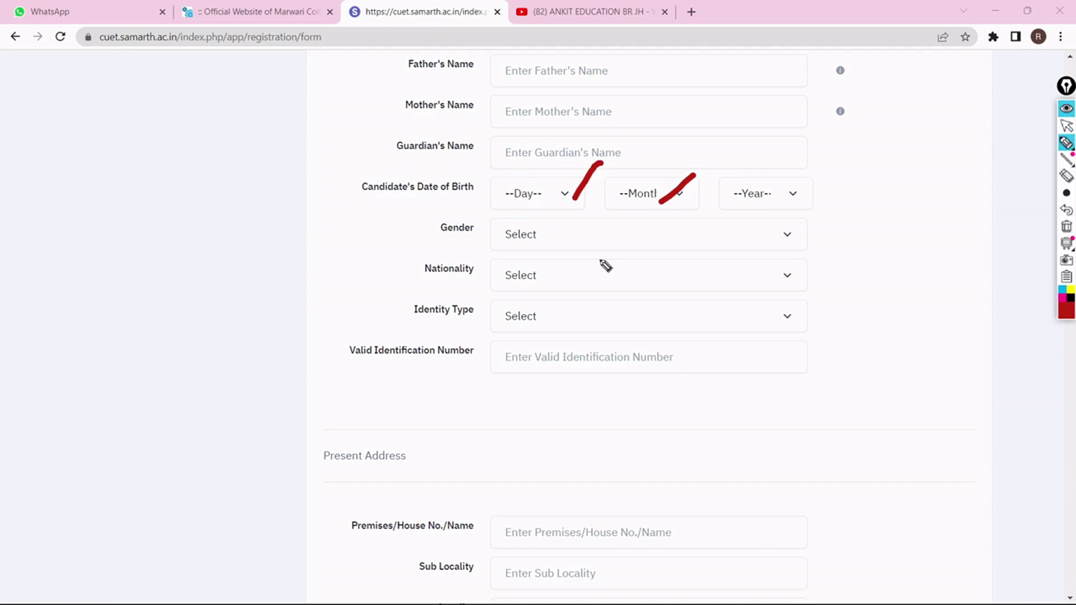
{"action": "mouse_move", "coordinate": [1071, 144]}
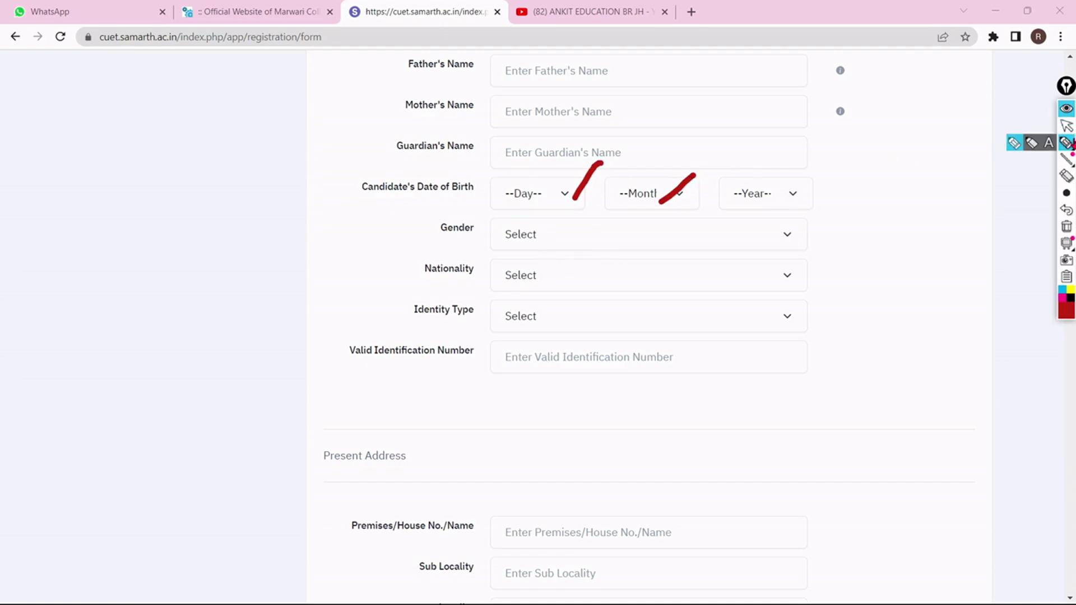
{"action": "left_click", "coordinate": [1067, 126]}
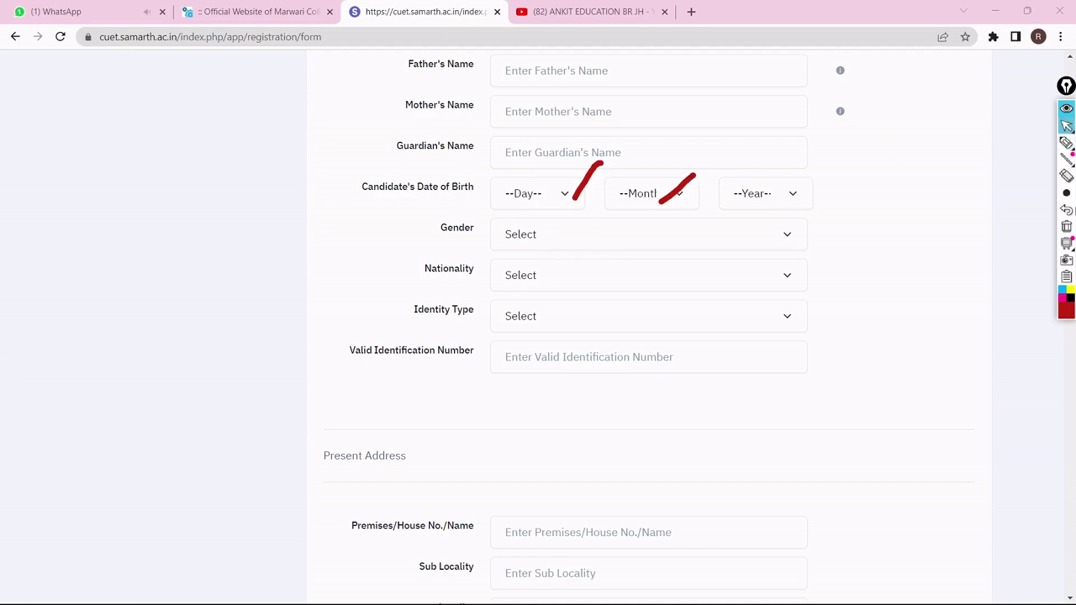
{"action": "left_click", "coordinate": [1067, 227]}
Fill in the candidate's, father's and mother's names
{"action": "scroll", "coordinate": [906, 178], "scroll_direction": "up", "scroll_amount": 4}
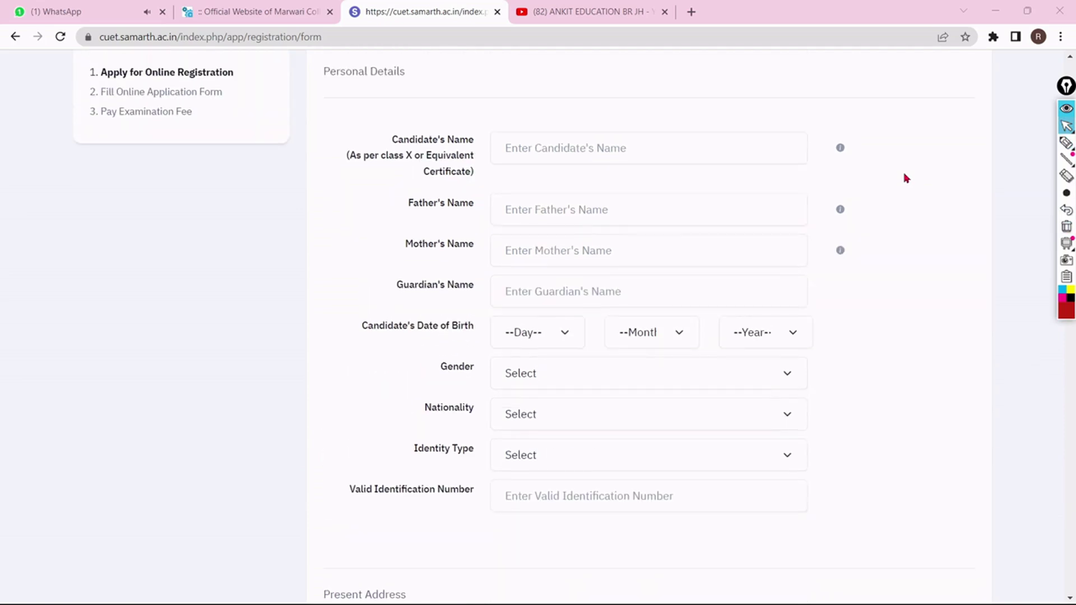
{"action": "left_click", "coordinate": [684, 221]}
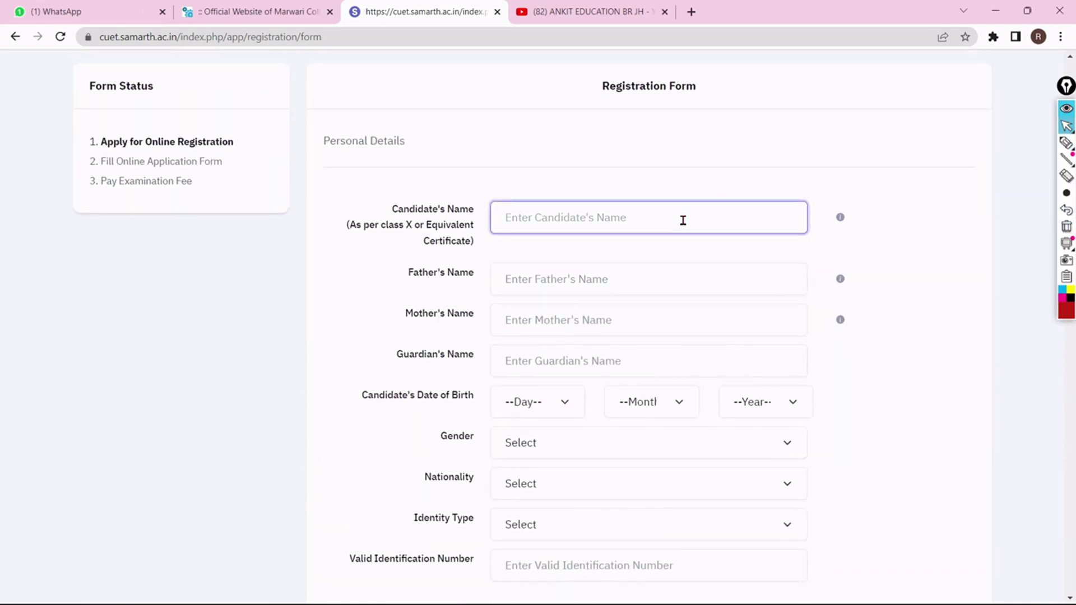
{"action": "type", "text": "abs"}
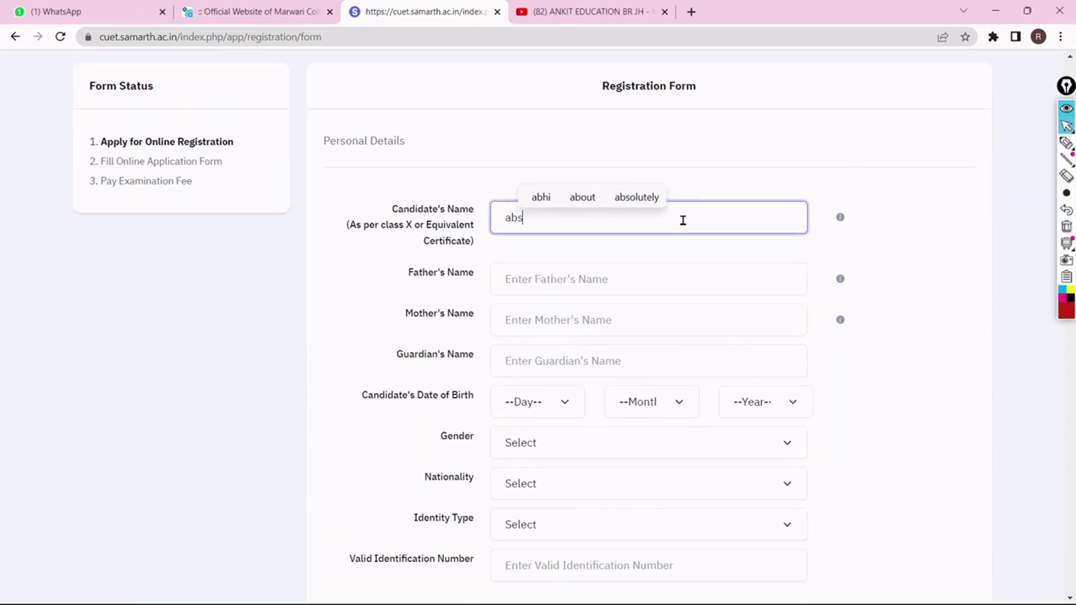
{"action": "key", "text": "BackSpace"}
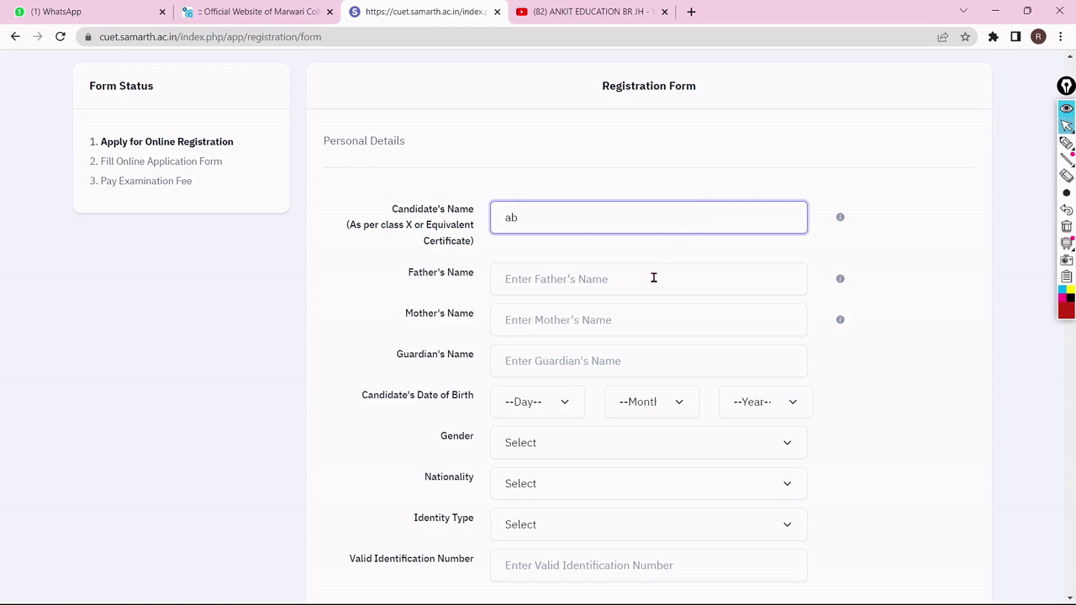
{"action": "left_click", "coordinate": [650, 281]}
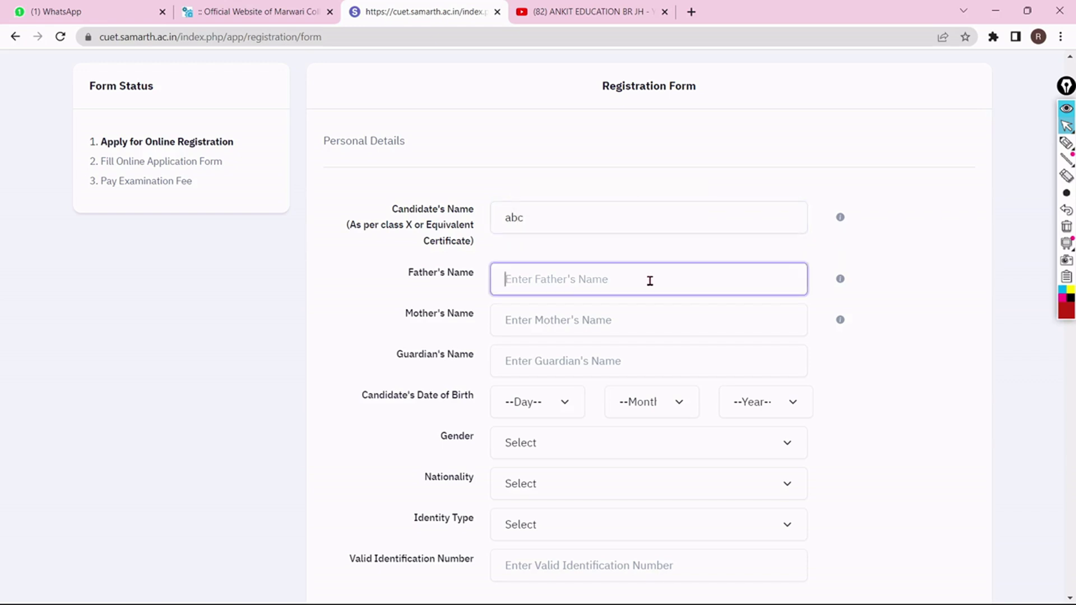
{"action": "type", "text": "tsds"}
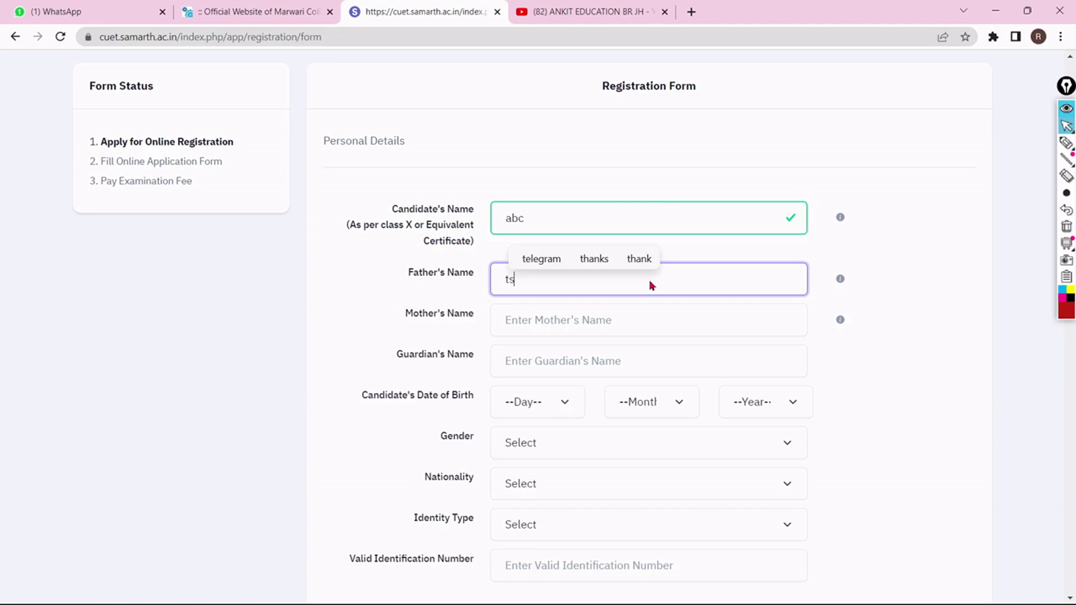
{"action": "left_click", "coordinate": [645, 323]}
{"action": "type", "text": "hjhcx"}
Set the date of birth to 15 March 1994
{"action": "scroll", "coordinate": [624, 334], "scroll_direction": "down", "scroll_amount": 2}
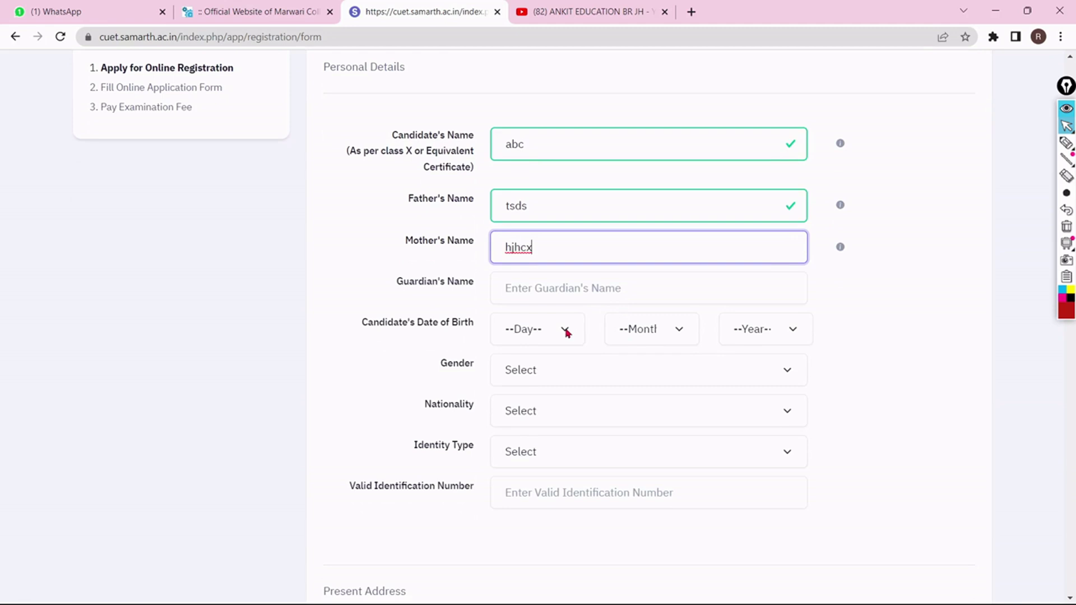
{"action": "left_click", "coordinate": [567, 333]}
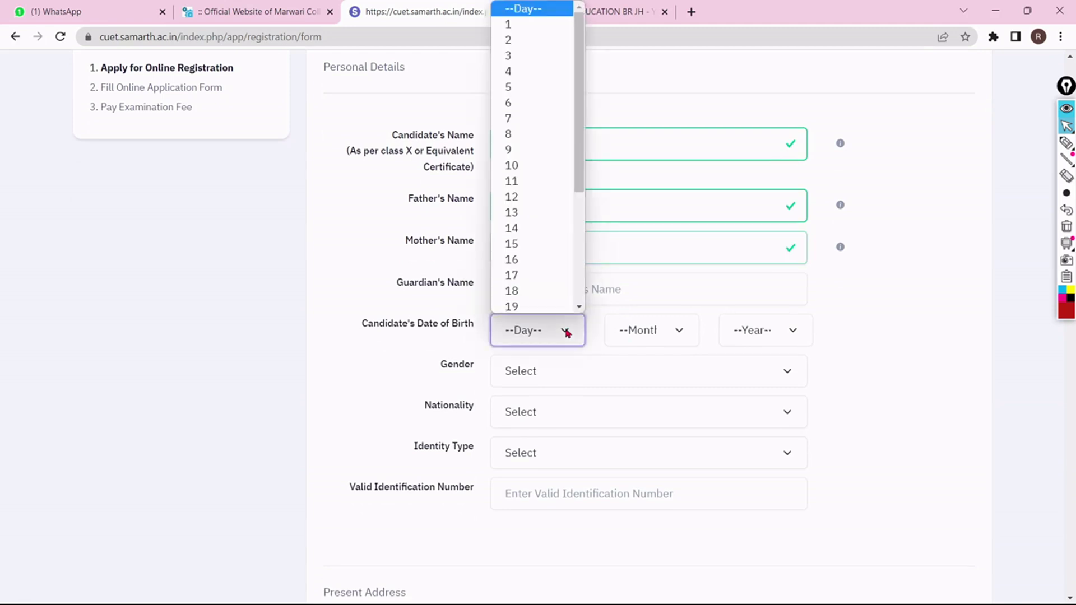
{"action": "left_click", "coordinate": [536, 253]}
{"action": "left_click", "coordinate": [671, 339]}
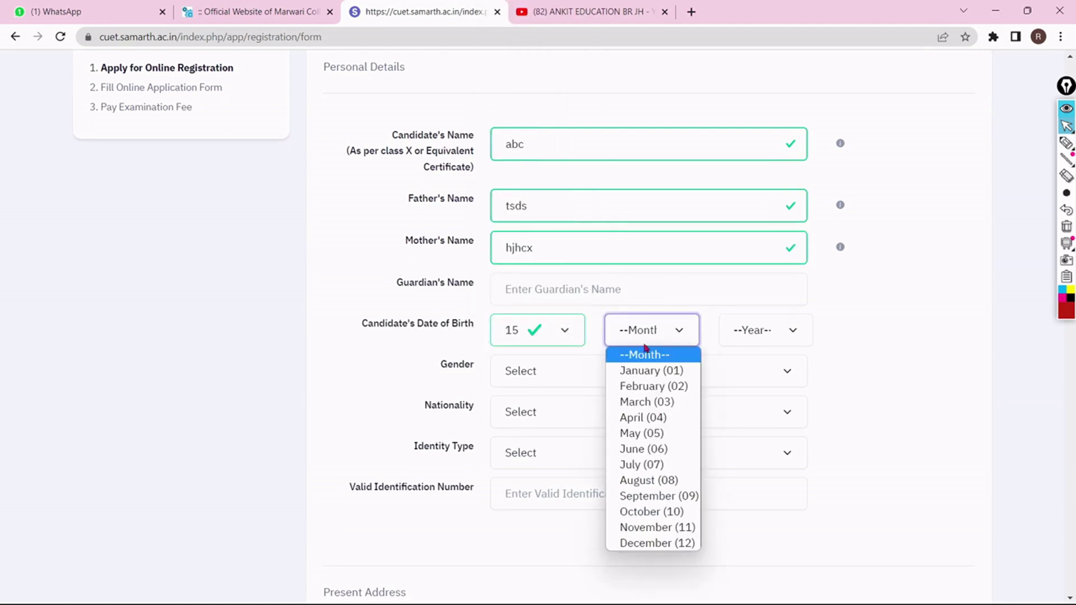
{"action": "left_click", "coordinate": [648, 402]}
{"action": "left_click", "coordinate": [779, 331]}
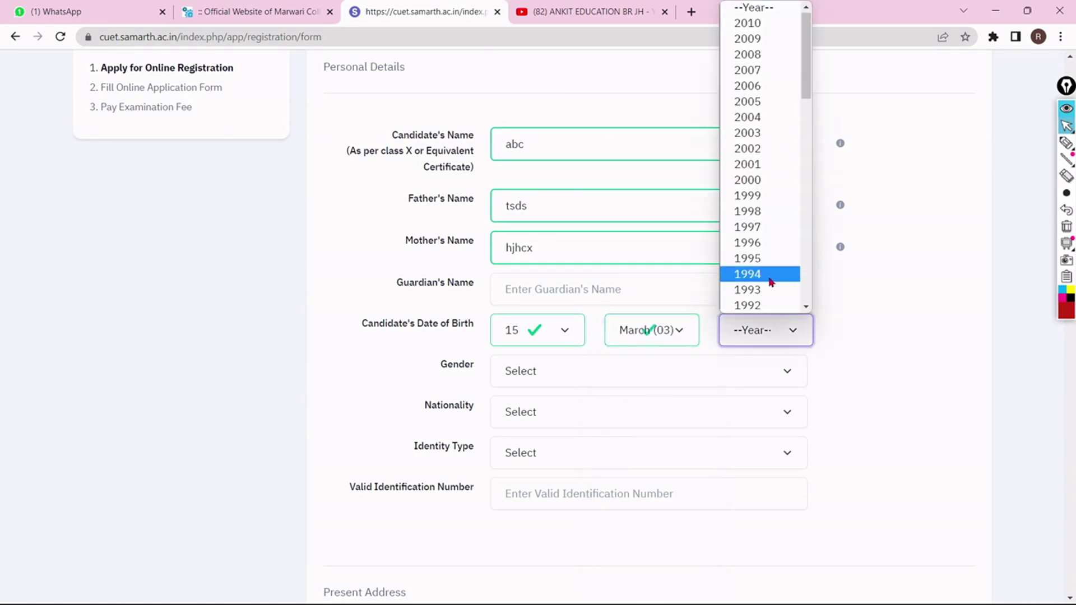
{"action": "left_click", "coordinate": [763, 274]}
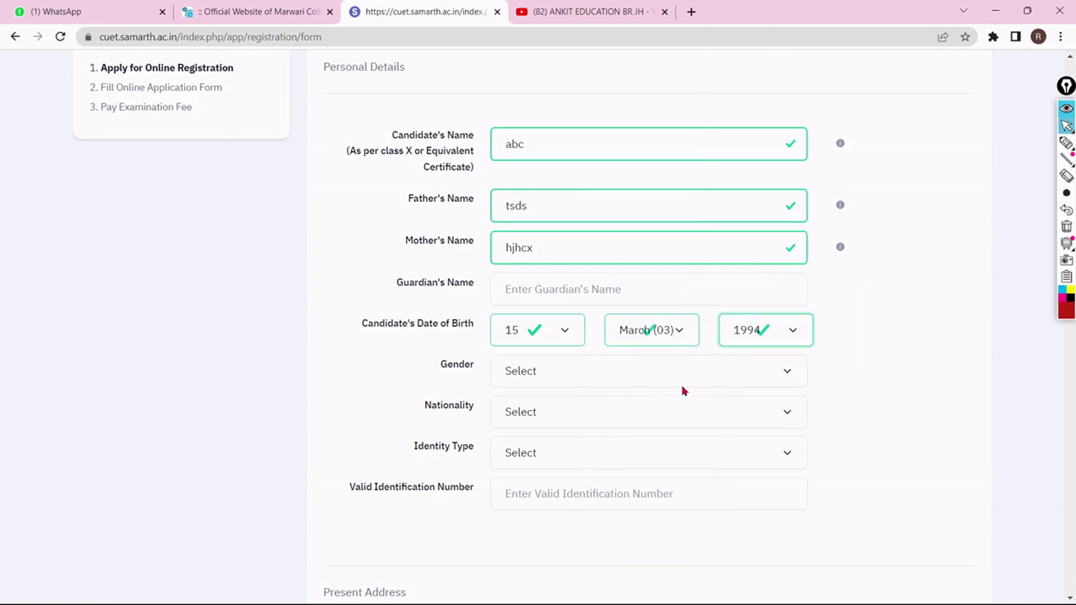
Set gender to Male and nationality to Indian
{"action": "scroll", "coordinate": [683, 390], "scroll_direction": "down", "scroll_amount": 2}
{"action": "left_click", "coordinate": [722, 284]}
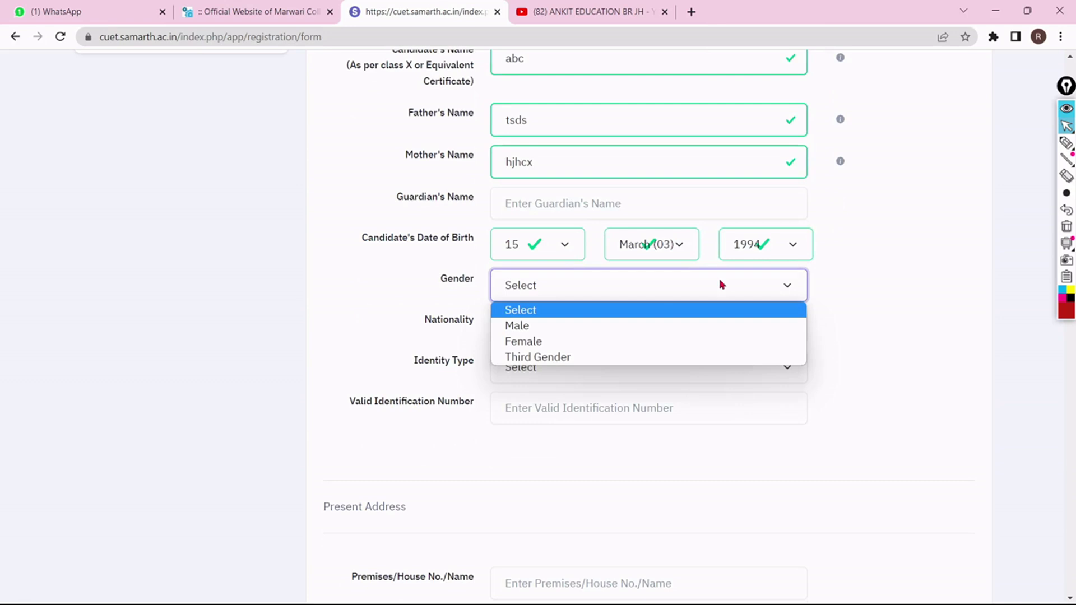
{"action": "left_click", "coordinate": [592, 328]}
{"action": "left_click", "coordinate": [627, 329]}
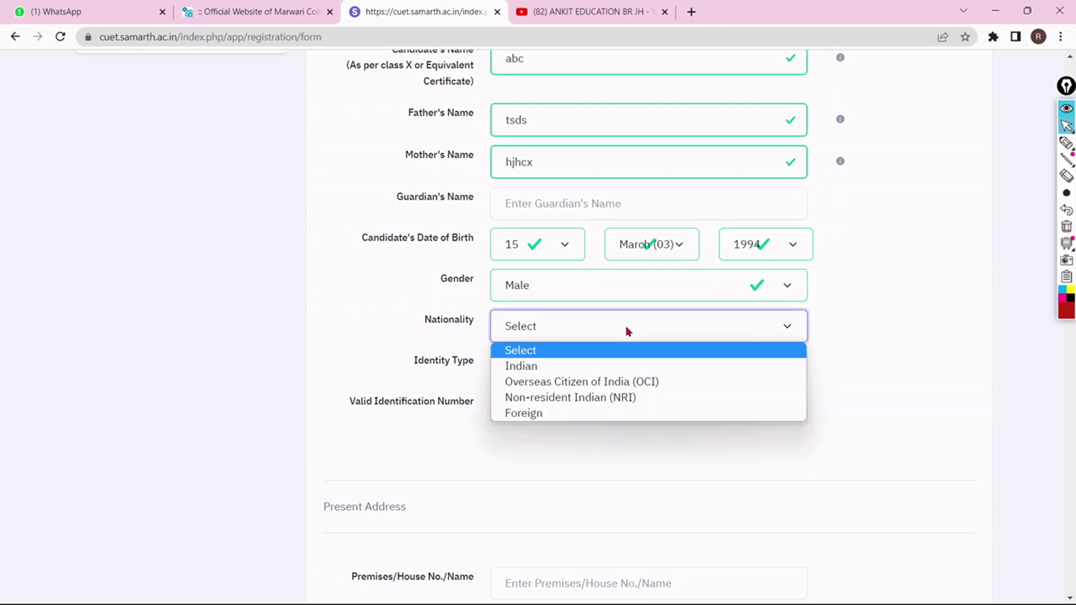
{"action": "left_click", "coordinate": [589, 371]}
Choose 'Other Valid Govt Identity with photograph' and enter the identification number
{"action": "left_click", "coordinate": [597, 376]}
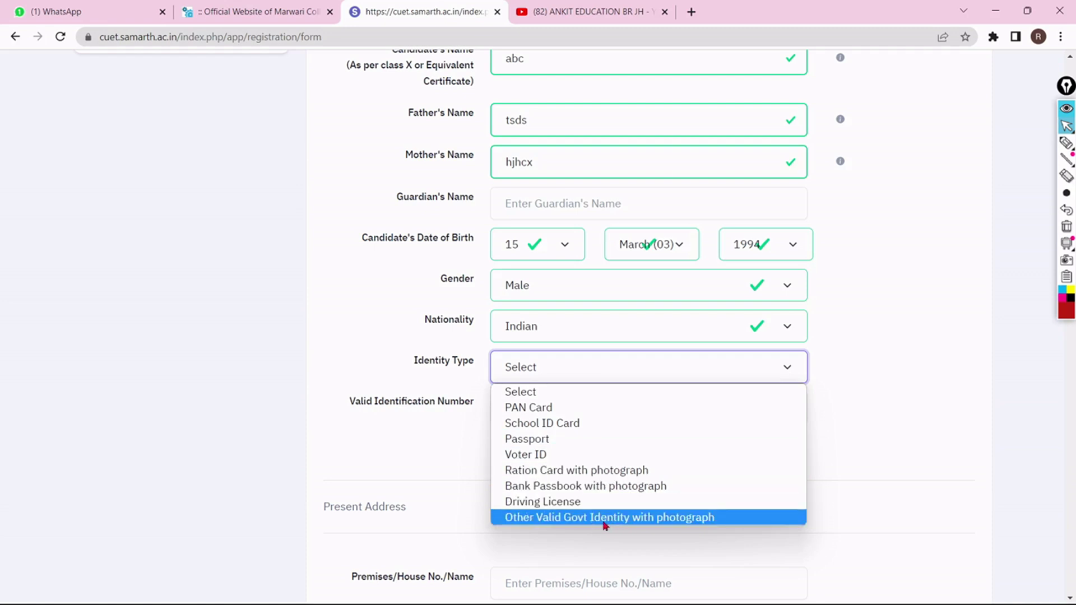
{"action": "left_click", "coordinate": [632, 517]}
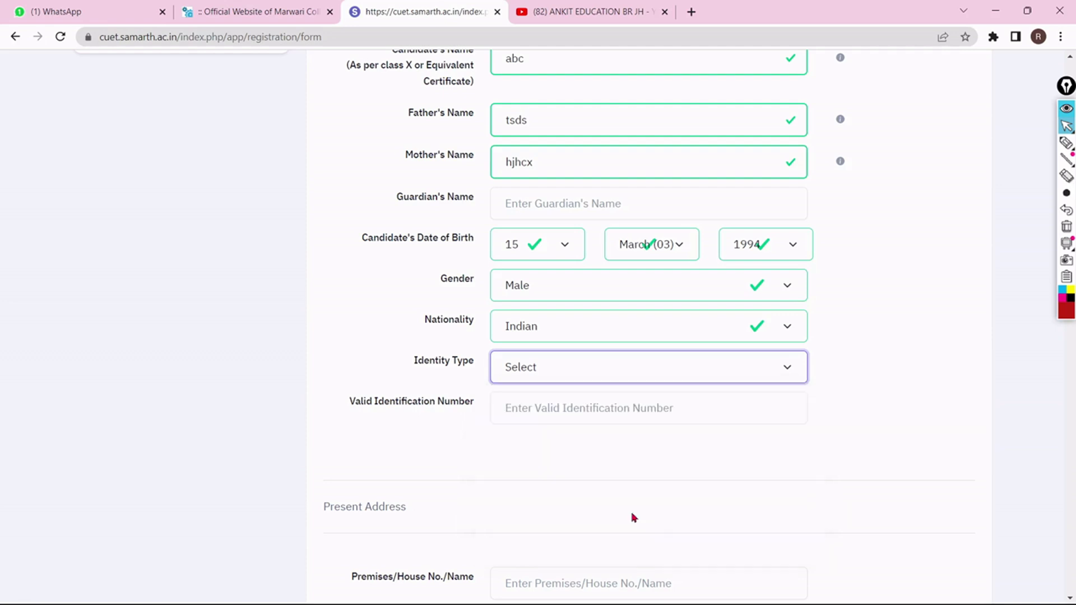
{"action": "left_click", "coordinate": [584, 421]}
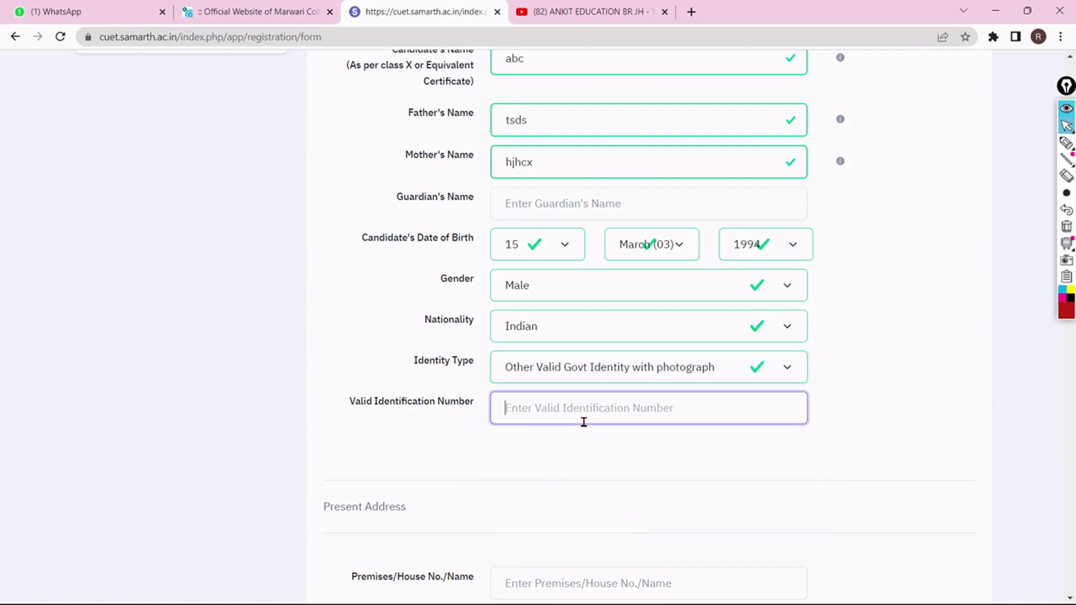
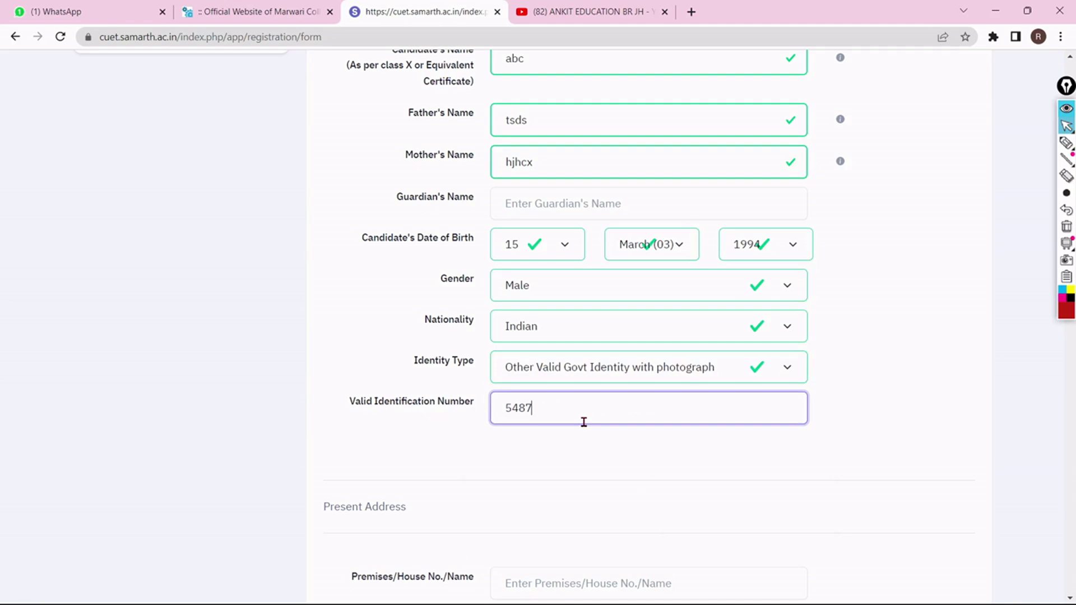
{"action": "scroll", "coordinate": [583, 422], "scroll_direction": "down", "scroll_amount": 5}
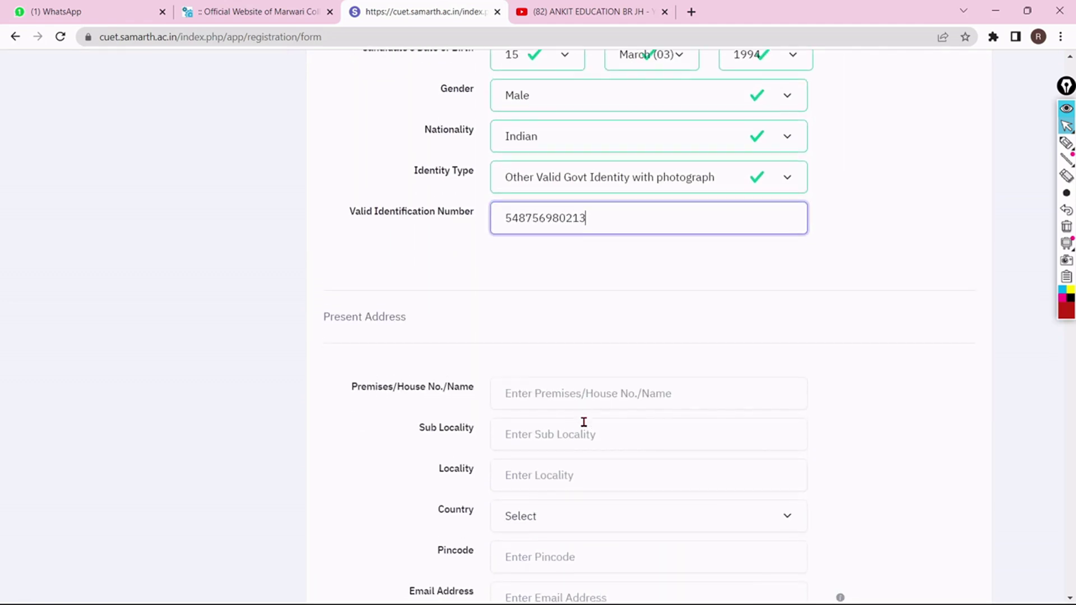
Enter the premises, sub locality and locality of the present address
{"action": "scroll", "coordinate": [605, 183], "scroll_direction": "down", "scroll_amount": 2}
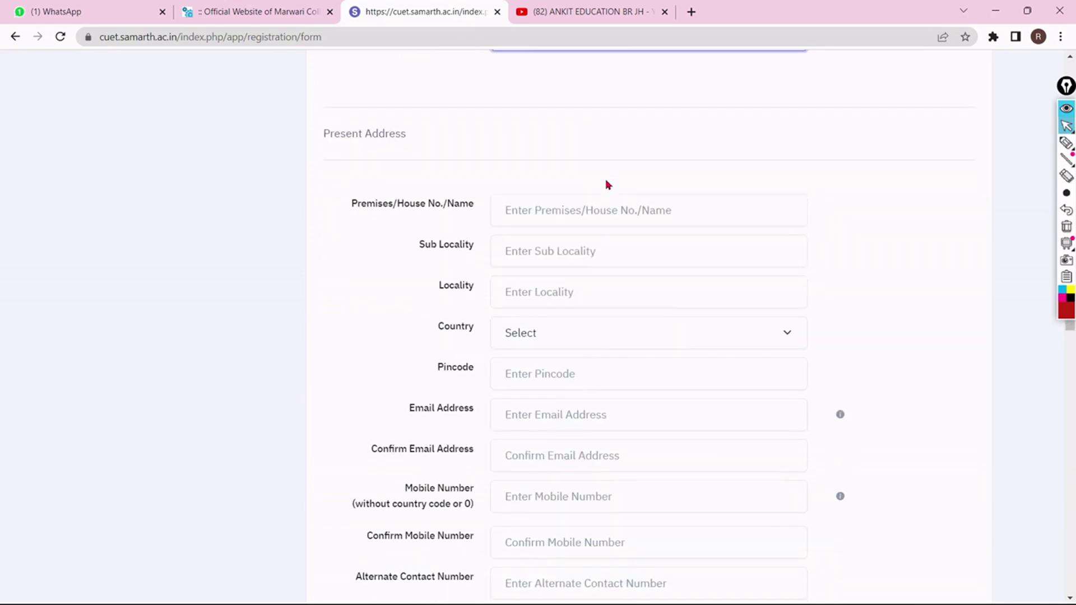
{"action": "left_click", "coordinate": [557, 220]}
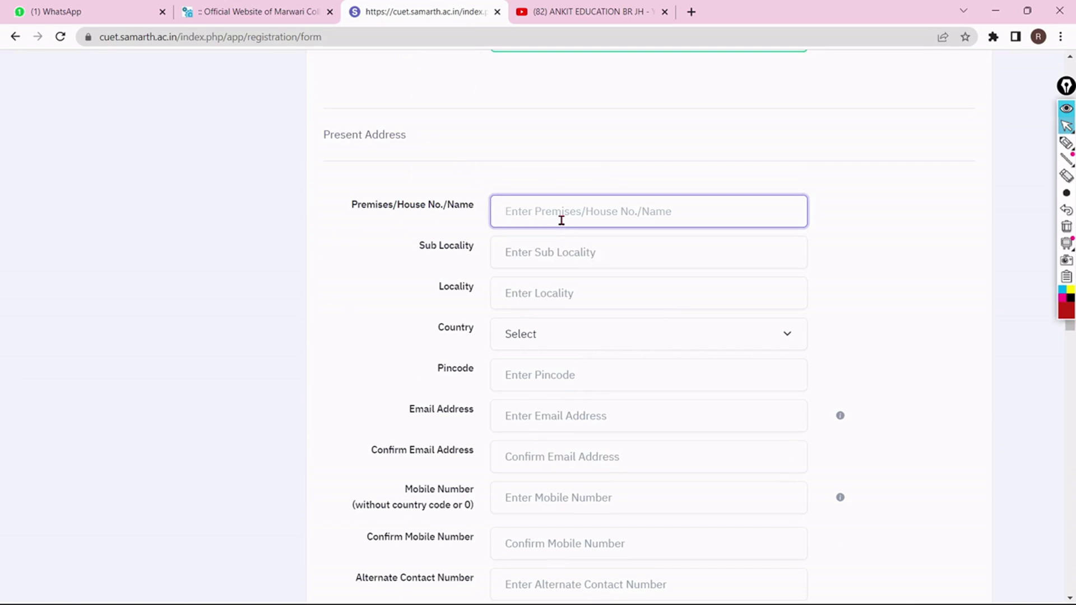
{"action": "type", "text": "hdgfhbf"}
{"action": "left_click", "coordinate": [563, 251]}
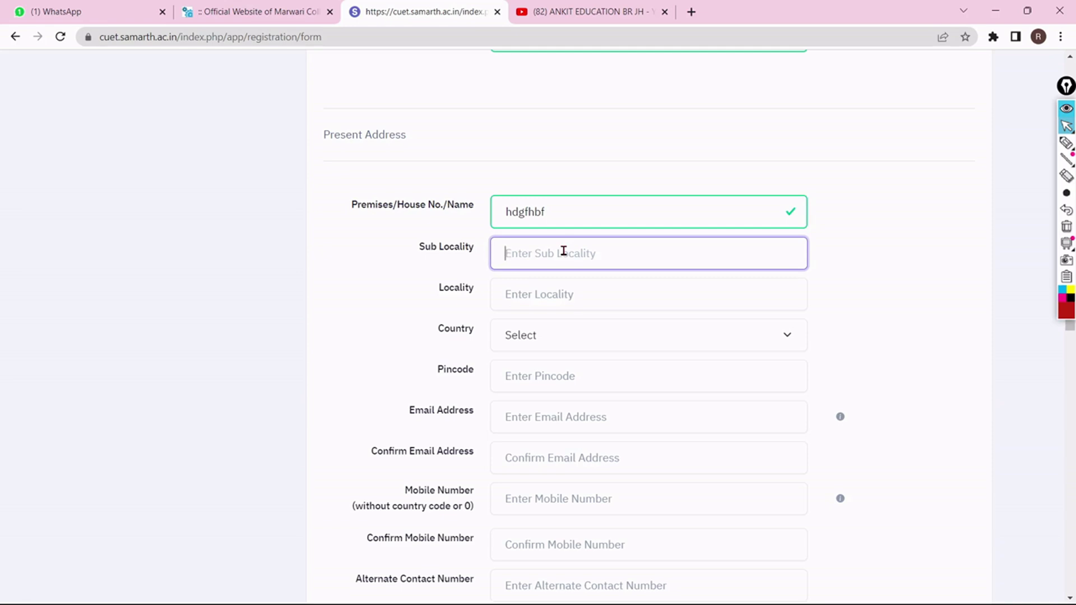
{"action": "type", "text": "nvb"}
{"action": "left_click", "coordinate": [552, 298]}
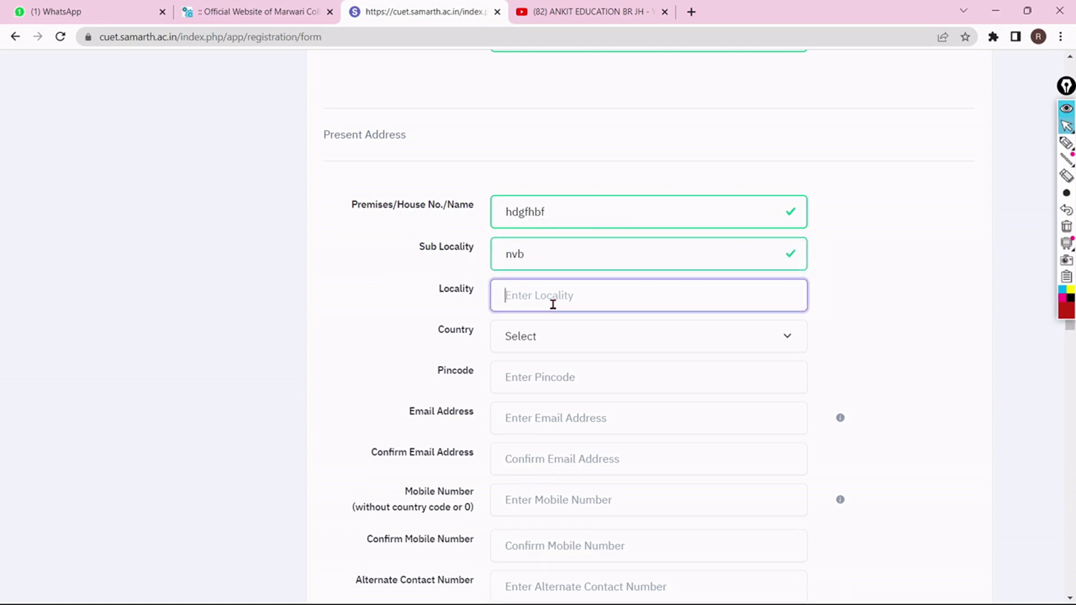
{"action": "type", "text": "dfhjgn"}
Select country India, state JHARKHAND and district RANCHI
{"action": "left_click", "coordinate": [557, 342]}
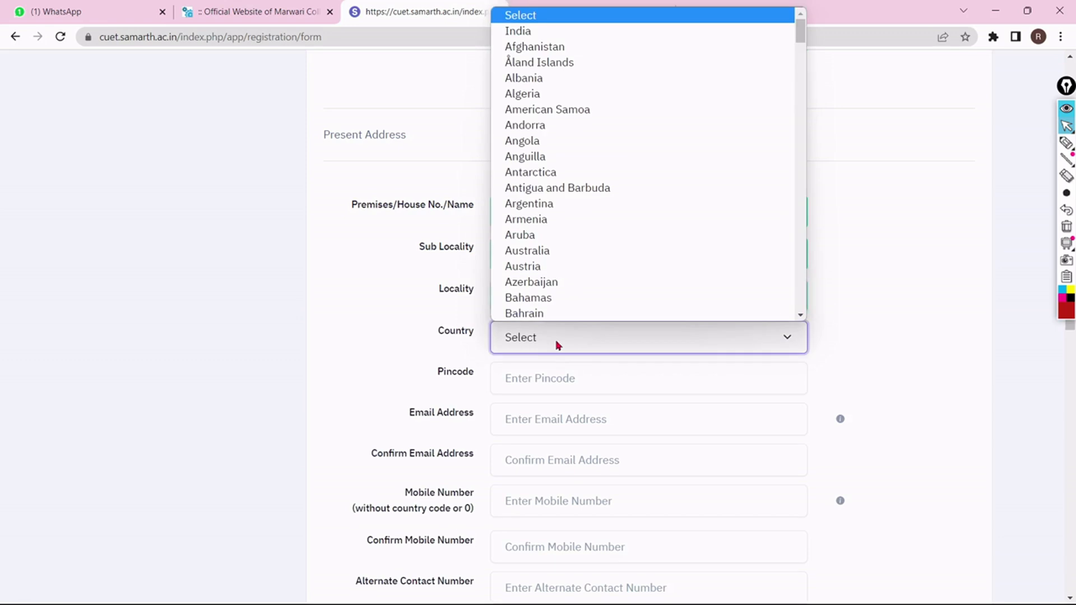
{"action": "left_click", "coordinate": [555, 31]}
{"action": "scroll", "coordinate": [577, 392], "scroll_direction": "down", "scroll_amount": 2}
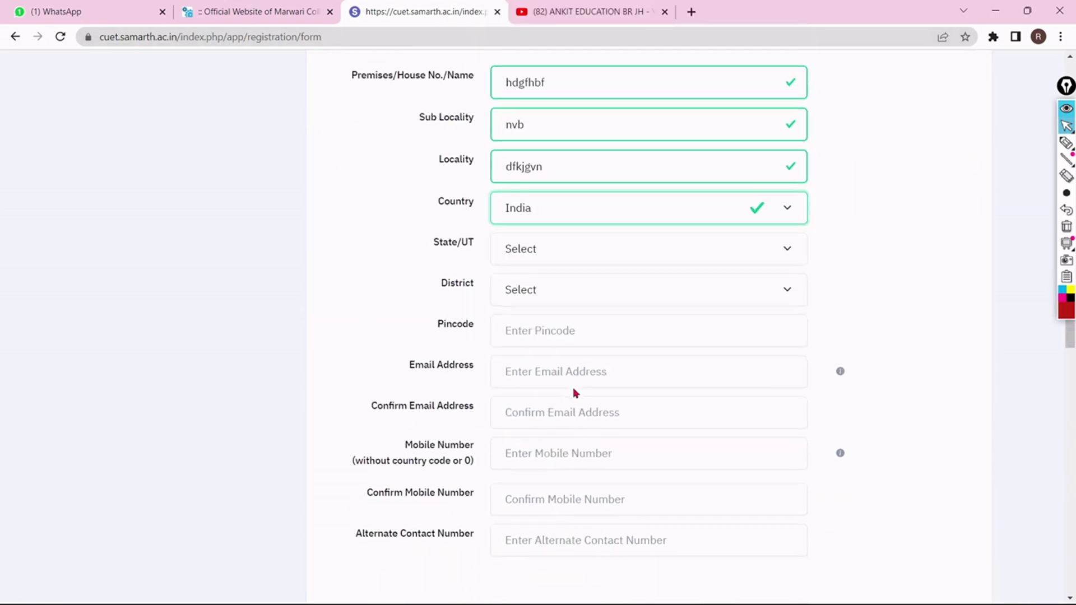
{"action": "left_click", "coordinate": [655, 249]}
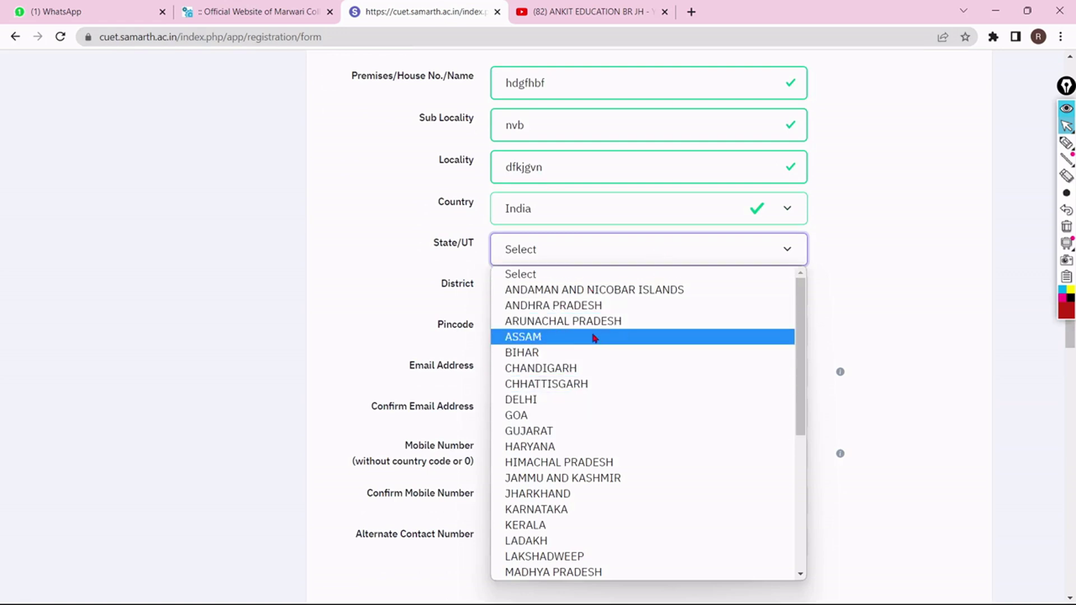
{"action": "left_click", "coordinate": [608, 493]}
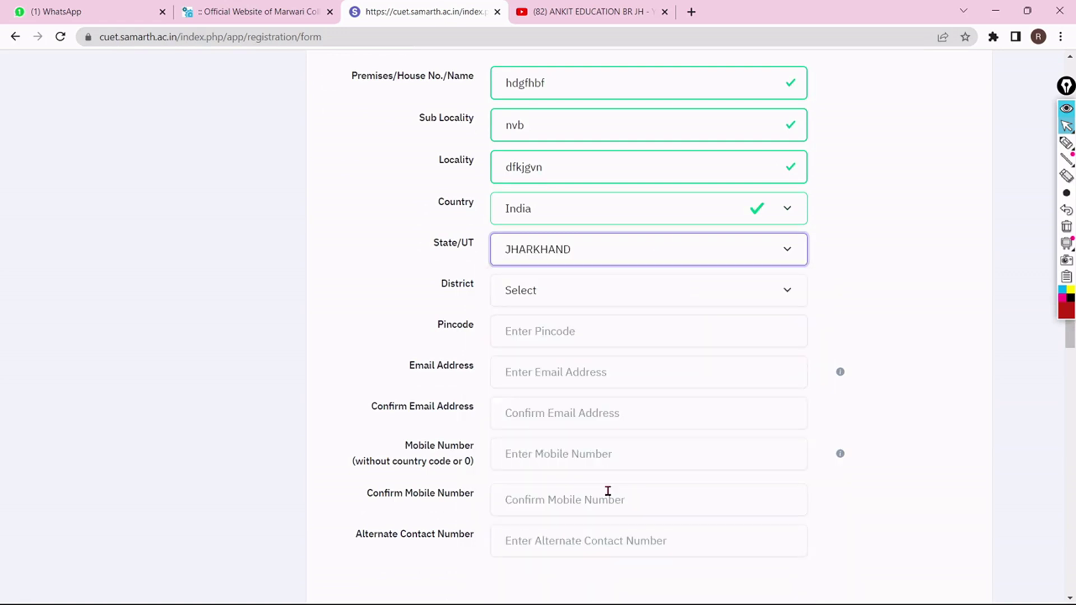
{"action": "left_click", "coordinate": [618, 290]}
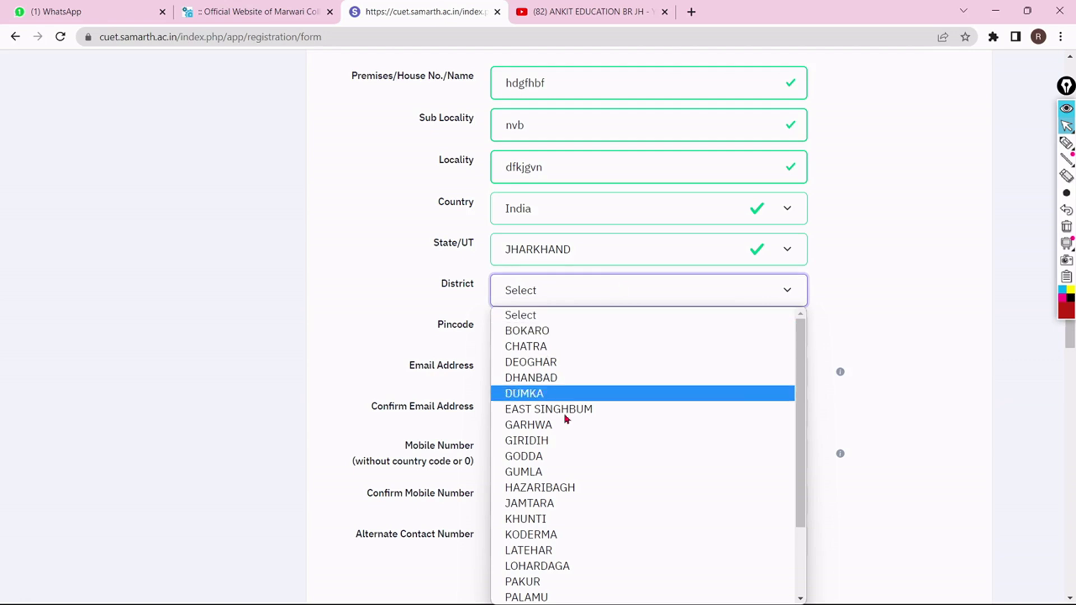
{"action": "scroll", "coordinate": [567, 419], "scroll_direction": "down", "scroll_amount": 2}
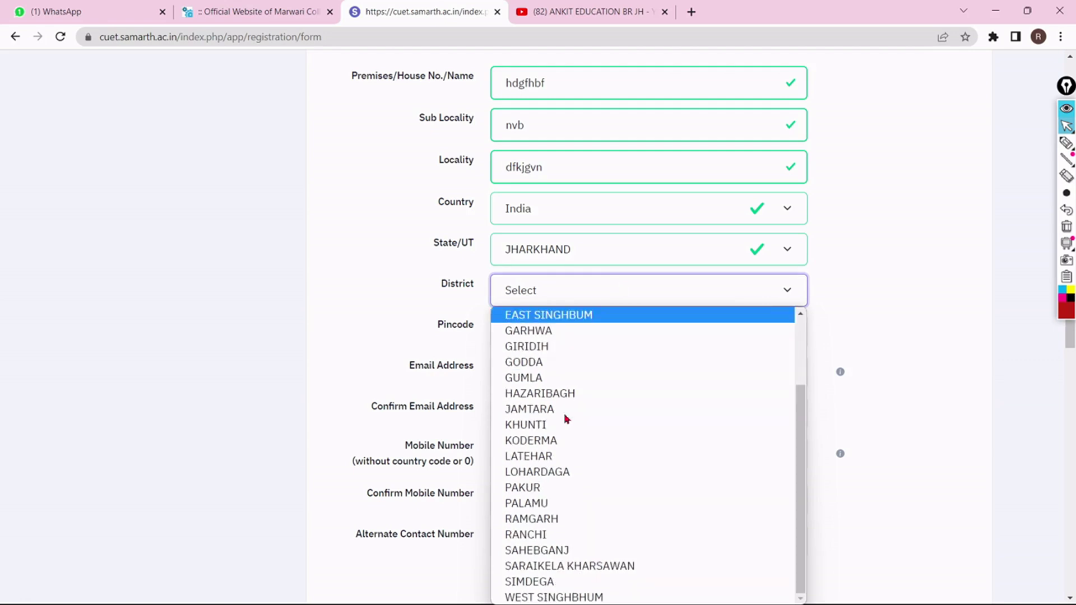
{"action": "left_click", "coordinate": [558, 536]}
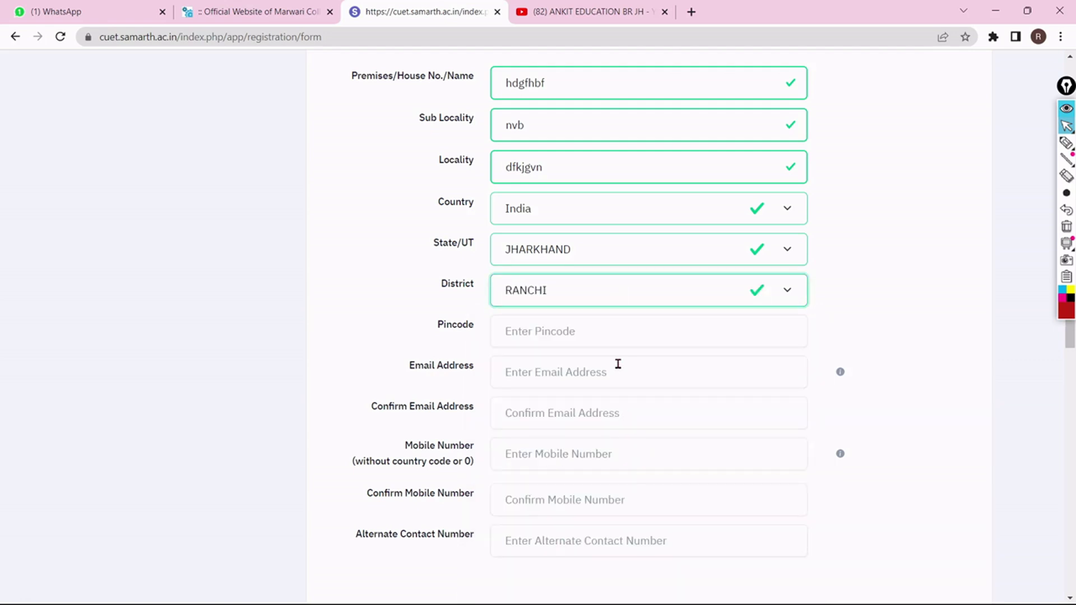
{"action": "left_click", "coordinate": [623, 336]}
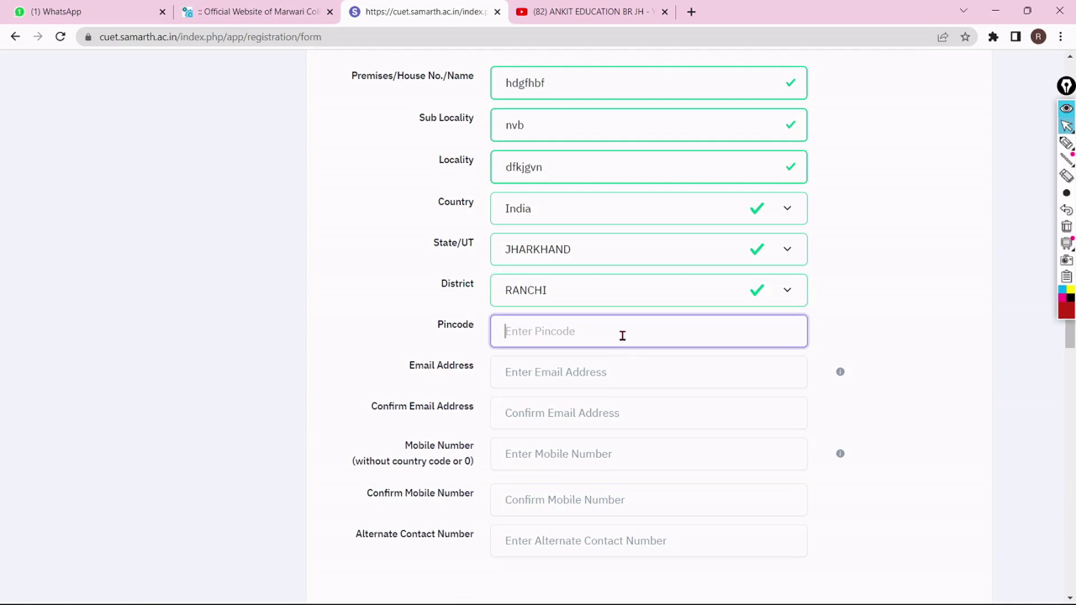
Enter the pincode and the e-mail address, then retype the e-mail in Confirm Email Address
{"action": "type", "text": "458710"}
{"action": "left_click", "coordinate": [611, 365]}
{"action": "type", "text": "kjfhveuf4rwinv"}
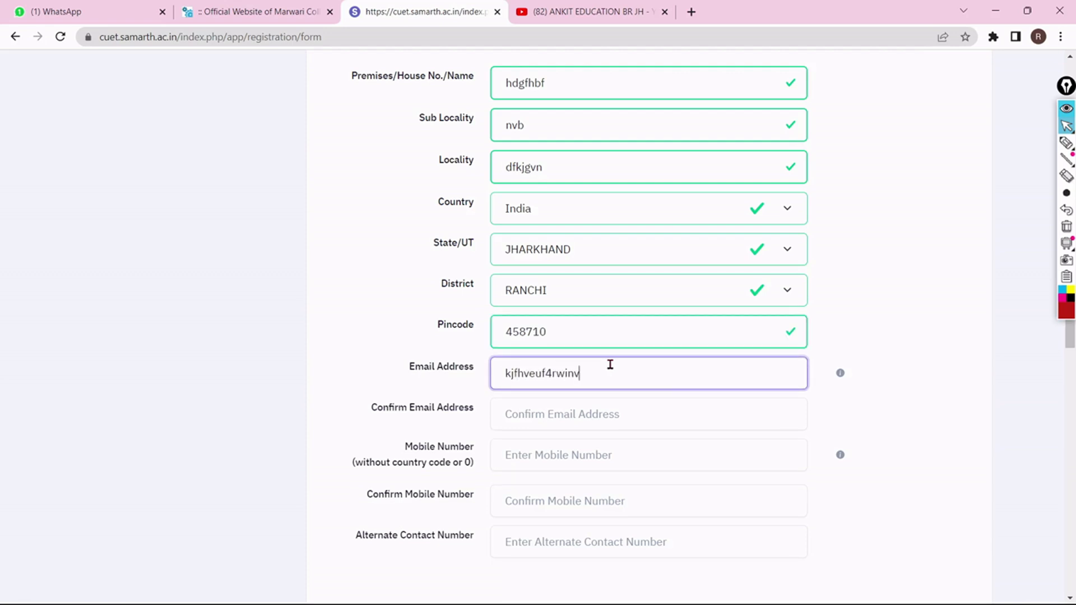
{"action": "key", "text": "BackSpace"}
{"action": "key", "text": "BackSpace"}
{"action": "key", "text": "BackSpace"}
{"action": "key", "text": "BackSpace"}
{"action": "key", "text": "BackSpace"}
{"action": "key", "text": "BackSpace"}
{"action": "key", "text": "BackSpace"}
{"action": "key", "text": "BackSpace"}
{"action": "key", "text": "BackSpace"}
{"action": "key", "text": "BackSpace"}
{"action": "key", "text": "BackSpace"}
{"action": "key", "text": "BackSpace"}
{"action": "key", "text": "BackSpace"}
{"action": "key", "text": "BackSpace"}
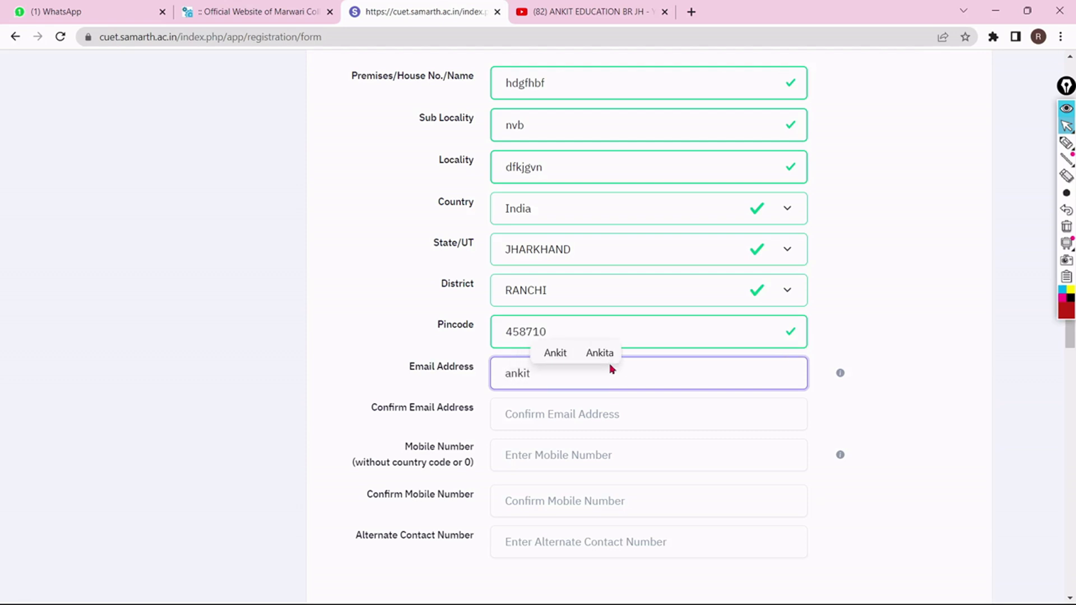
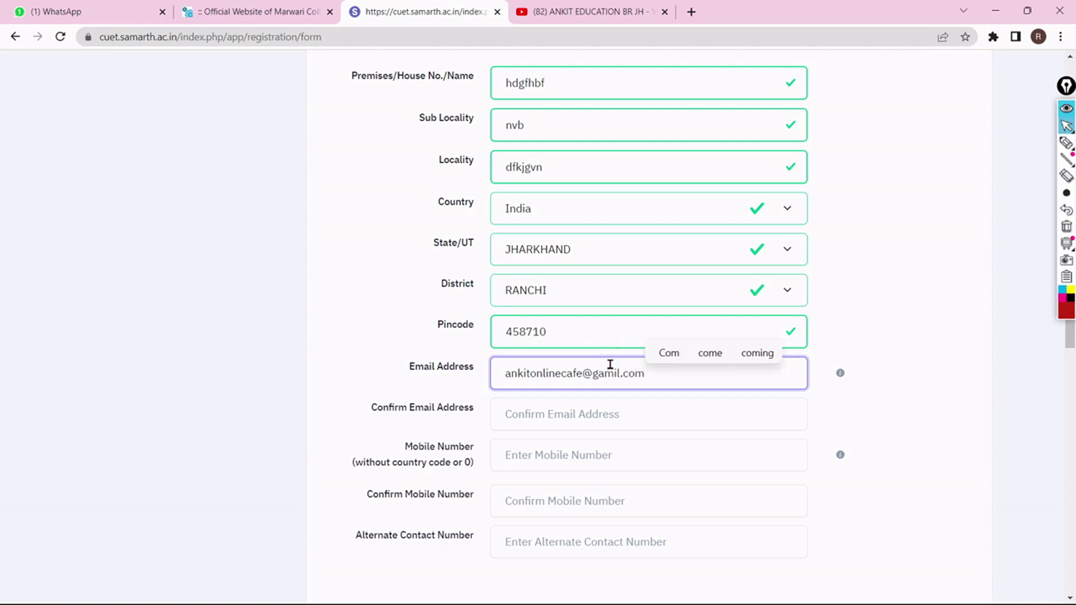
{"action": "left_click", "coordinate": [620, 409]}
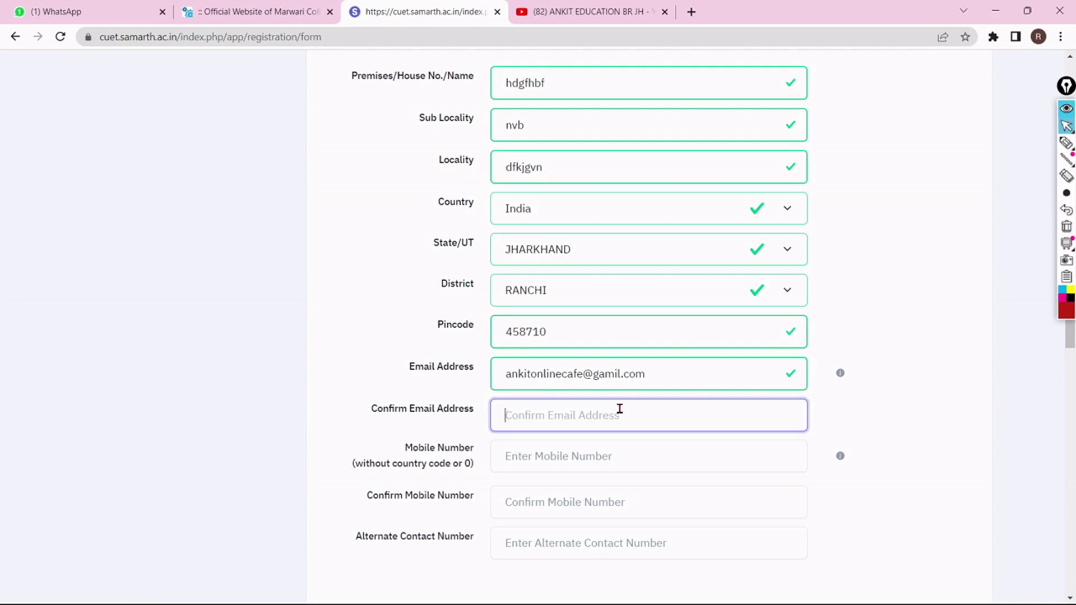
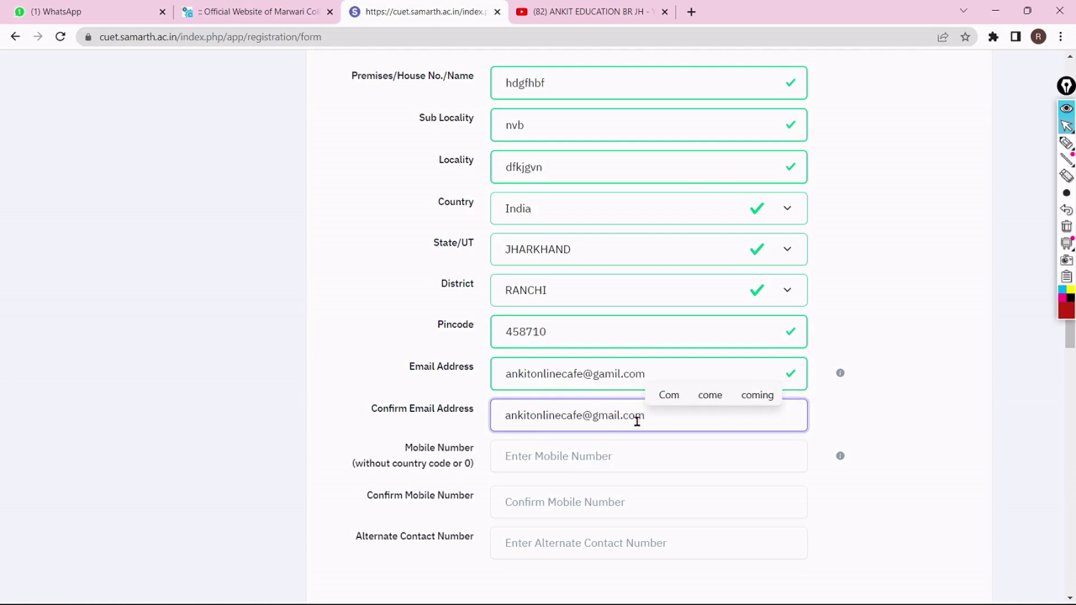
{"action": "left_click", "coordinate": [632, 464]}
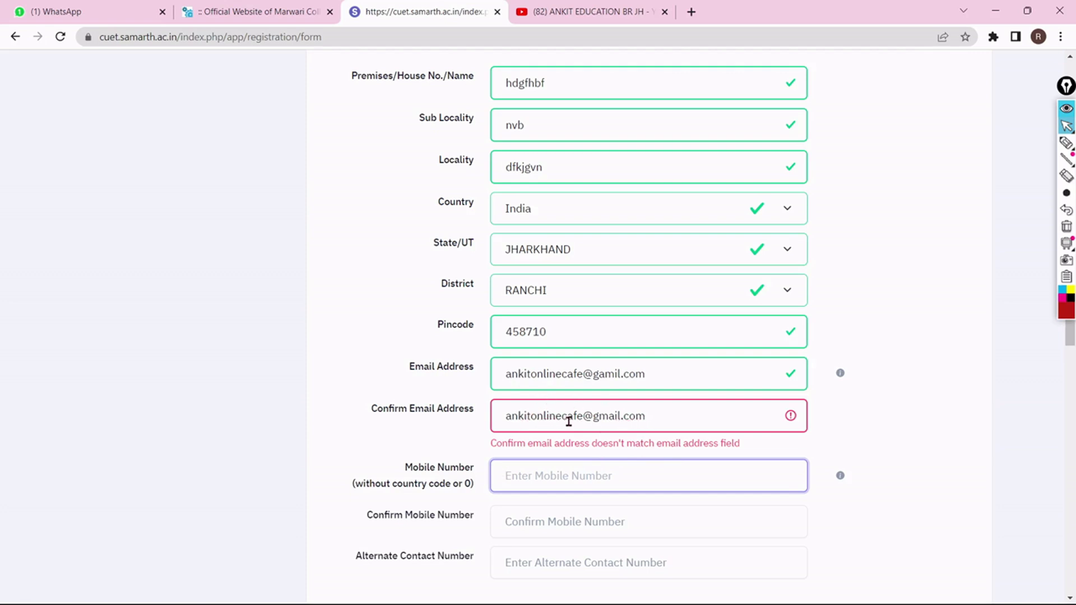
Enter the applicant's mobile number in both Mobile Number and Confirm Mobile Number fields
{"action": "left_click", "coordinate": [790, 415]}
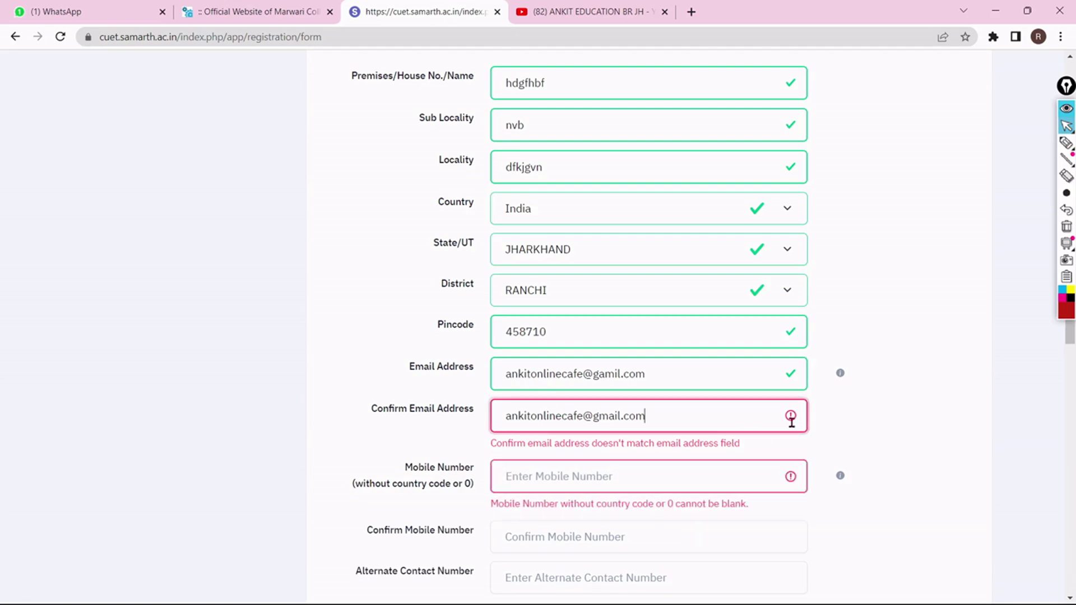
{"action": "left_click", "coordinate": [676, 485]}
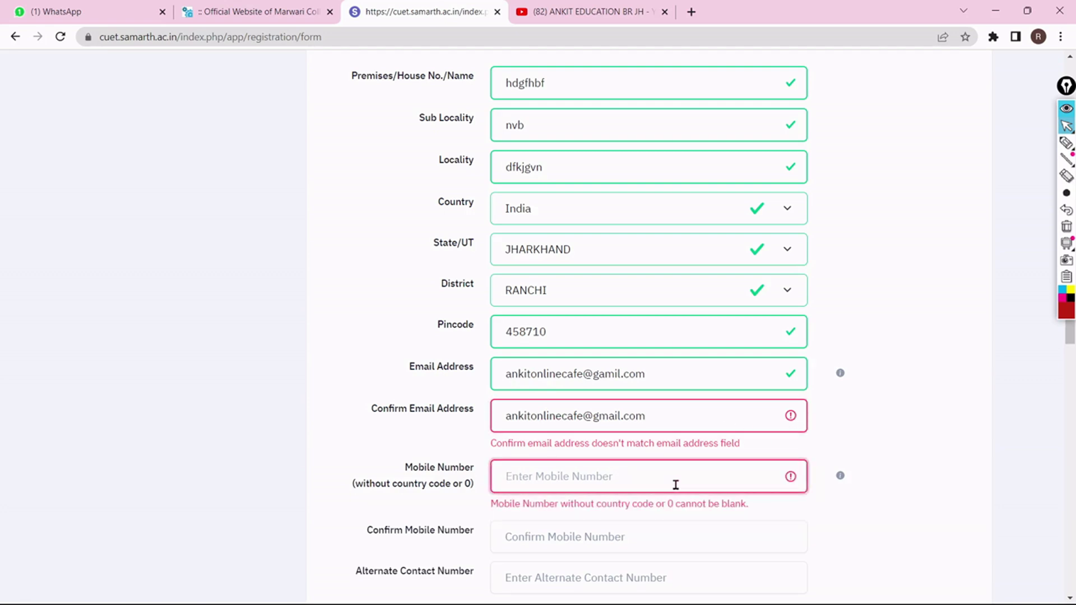
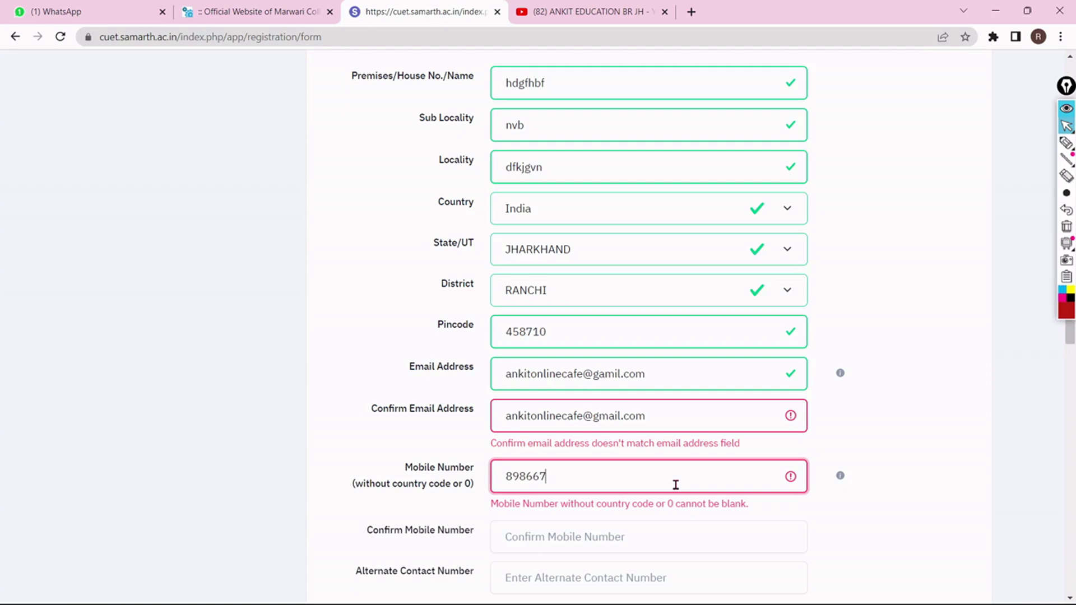
{"action": "scroll", "coordinate": [676, 485], "scroll_direction": "down", "scroll_amount": 1}
{"action": "left_click", "coordinate": [666, 493]}
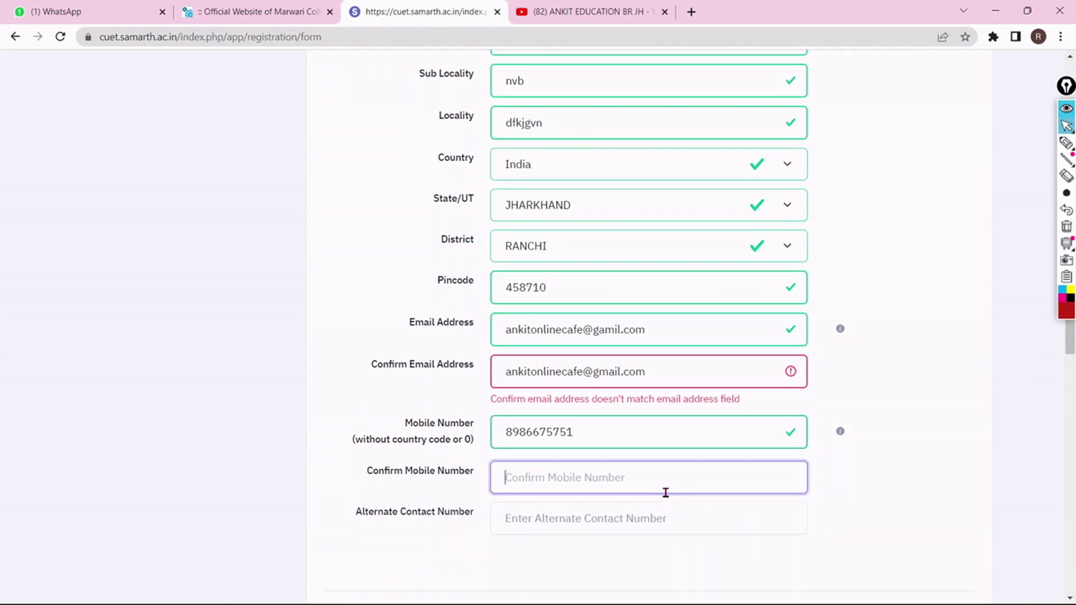
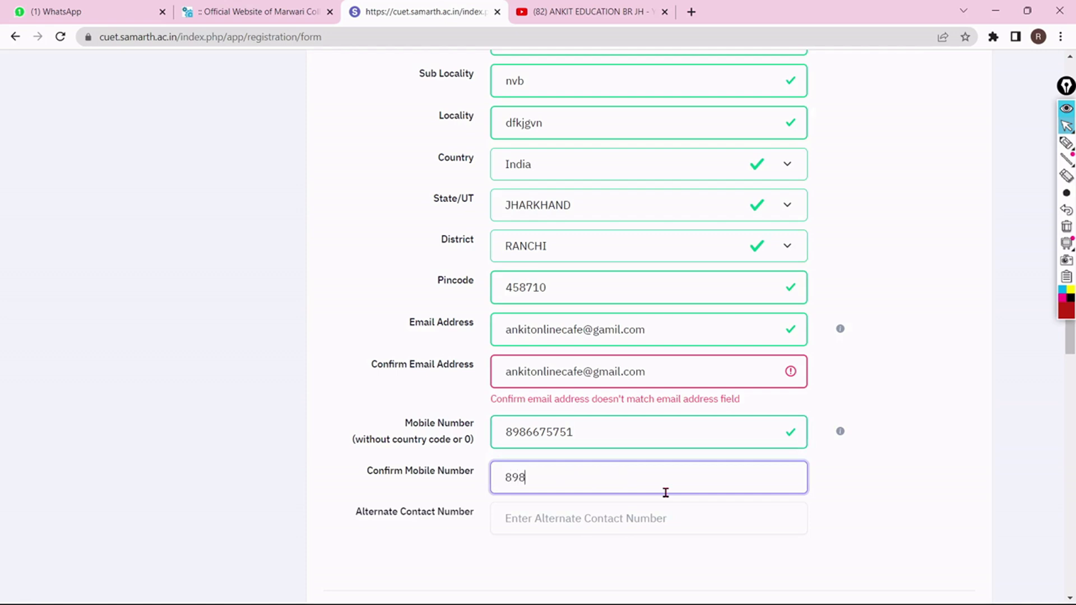
{"action": "left_click", "coordinate": [651, 385]}
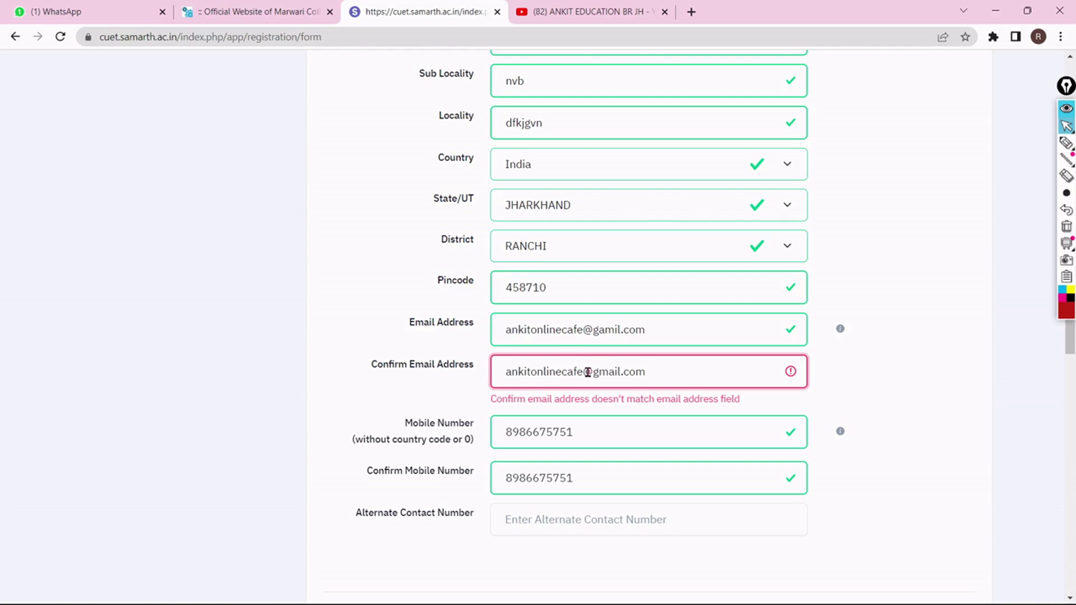
{"action": "scroll", "coordinate": [625, 439], "scroll_direction": "down", "scroll_amount": 1}
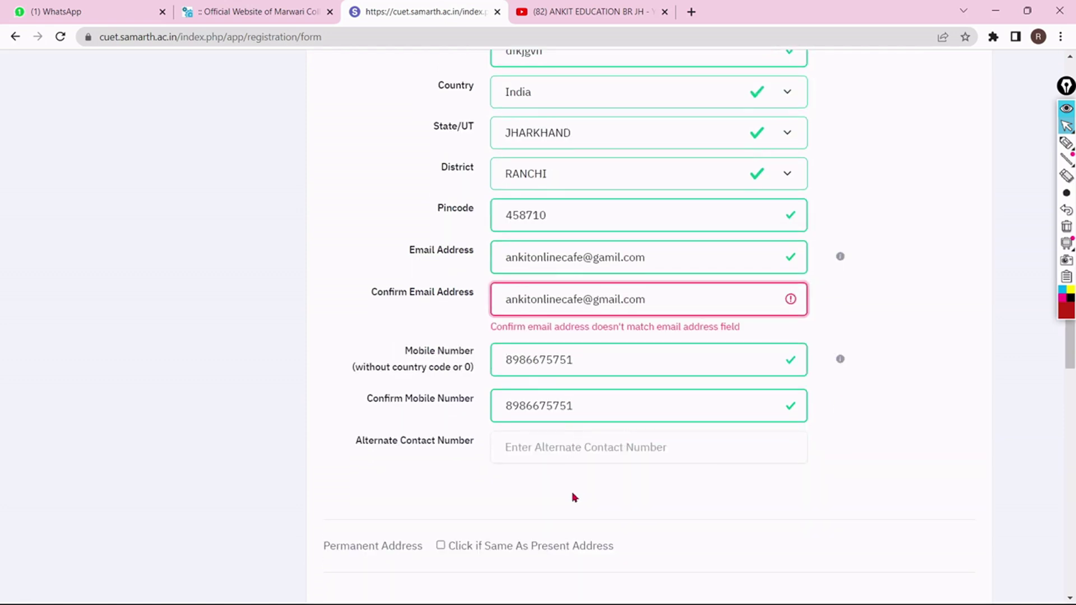
{"action": "left_click", "coordinate": [601, 450]}
{"action": "scroll", "coordinate": [539, 492], "scroll_direction": "down", "scroll_amount": 2}
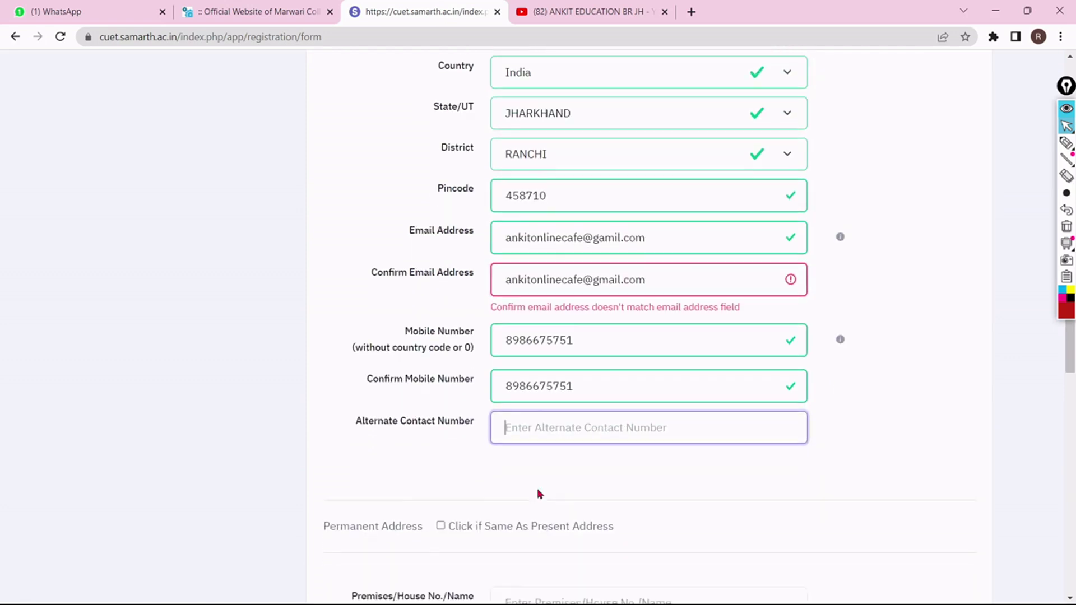
{"action": "scroll", "coordinate": [539, 492], "scroll_direction": "down", "scroll_amount": 2}
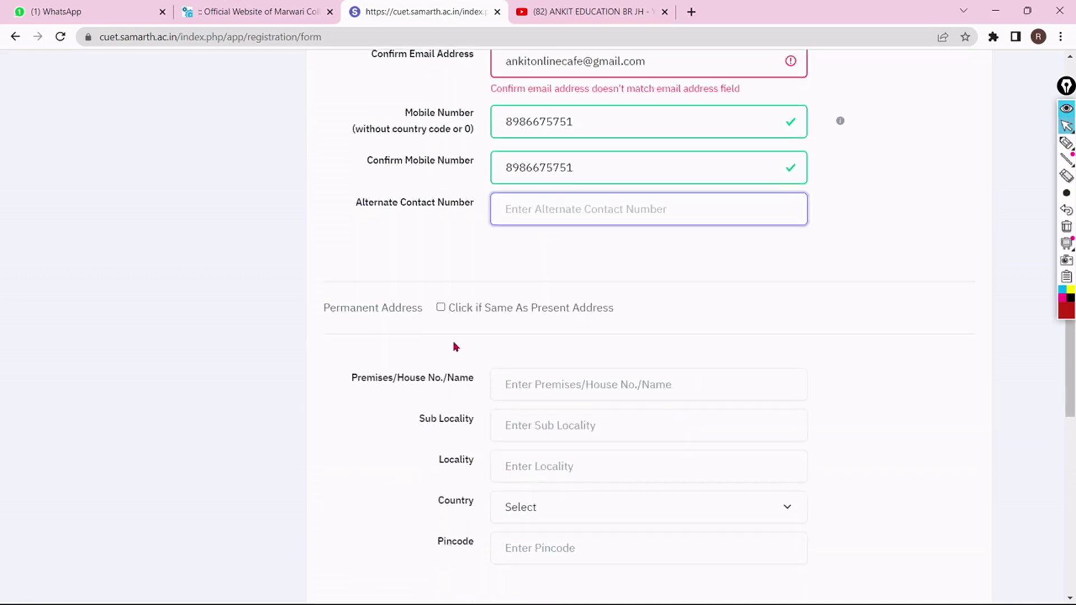
{"action": "scroll", "coordinate": [533, 368], "scroll_direction": "up", "scroll_amount": 4}
{"action": "scroll", "coordinate": [535, 368], "scroll_direction": "up", "scroll_amount": 1}
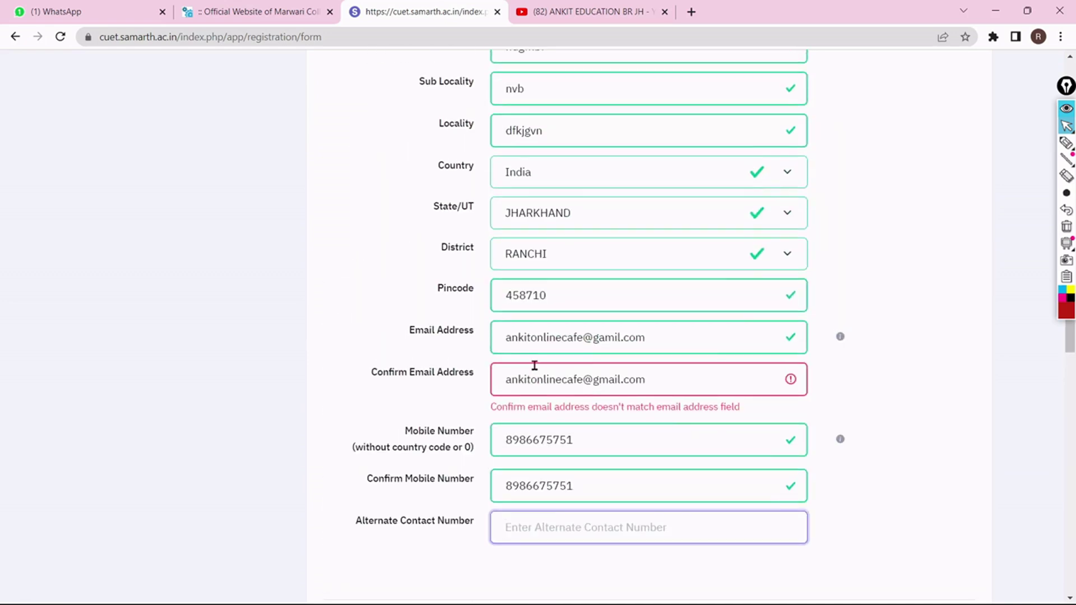
{"action": "scroll", "coordinate": [535, 366], "scroll_direction": "down", "scroll_amount": 5}
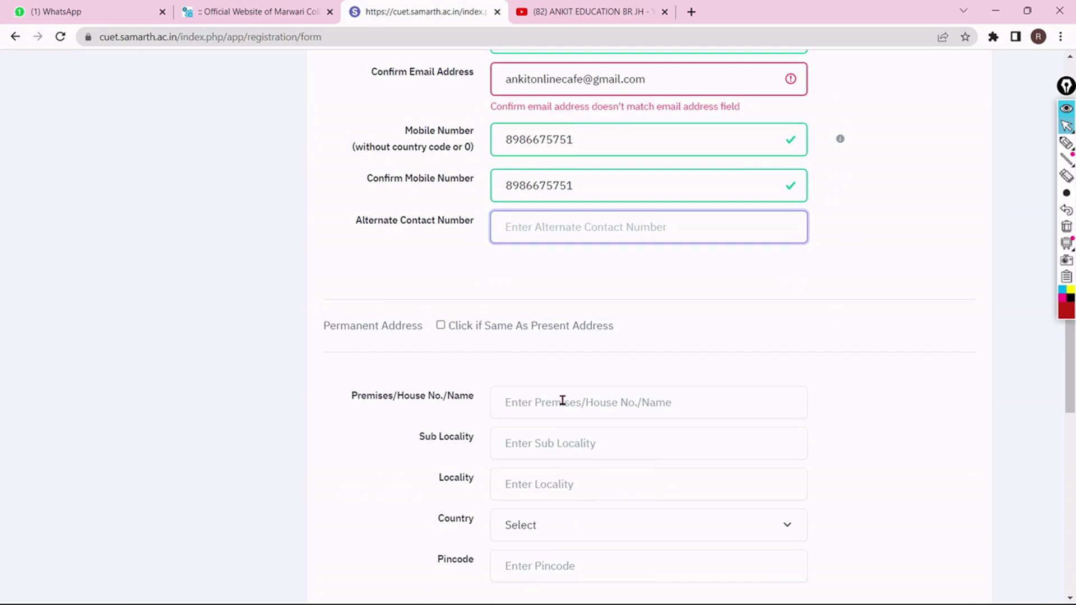
{"action": "scroll", "coordinate": [563, 401], "scroll_direction": "down", "scroll_amount": 2}
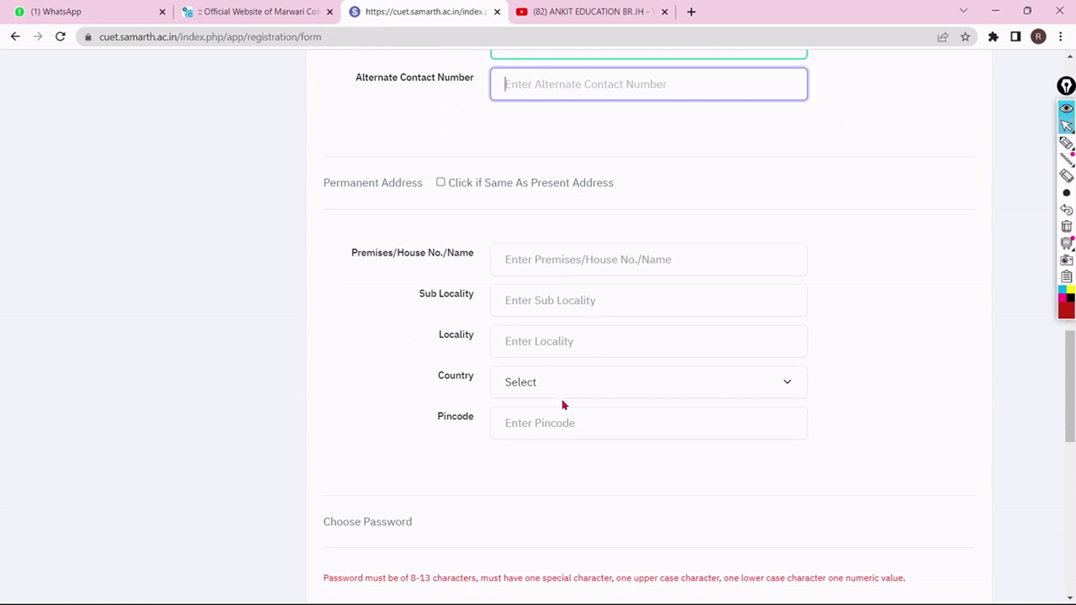
{"action": "scroll", "coordinate": [611, 133], "scroll_direction": "up", "scroll_amount": 11}
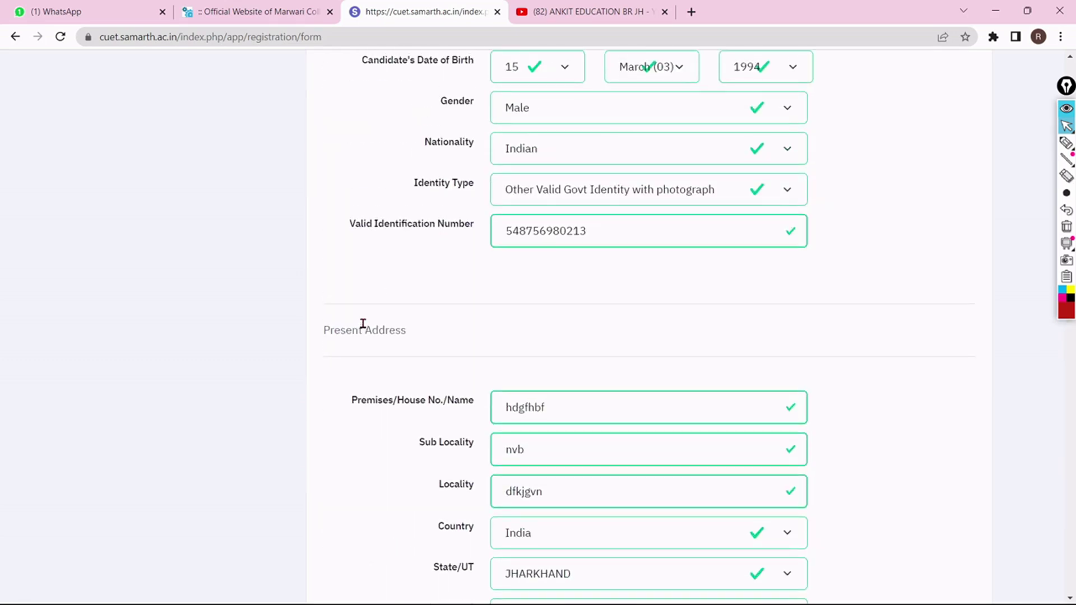
Copy the present address (JHARKHAND, RANCHI, 458710) into the permanent address using 'Same As Present Address'
{"action": "scroll", "coordinate": [538, 399], "scroll_direction": "down", "scroll_amount": 13}
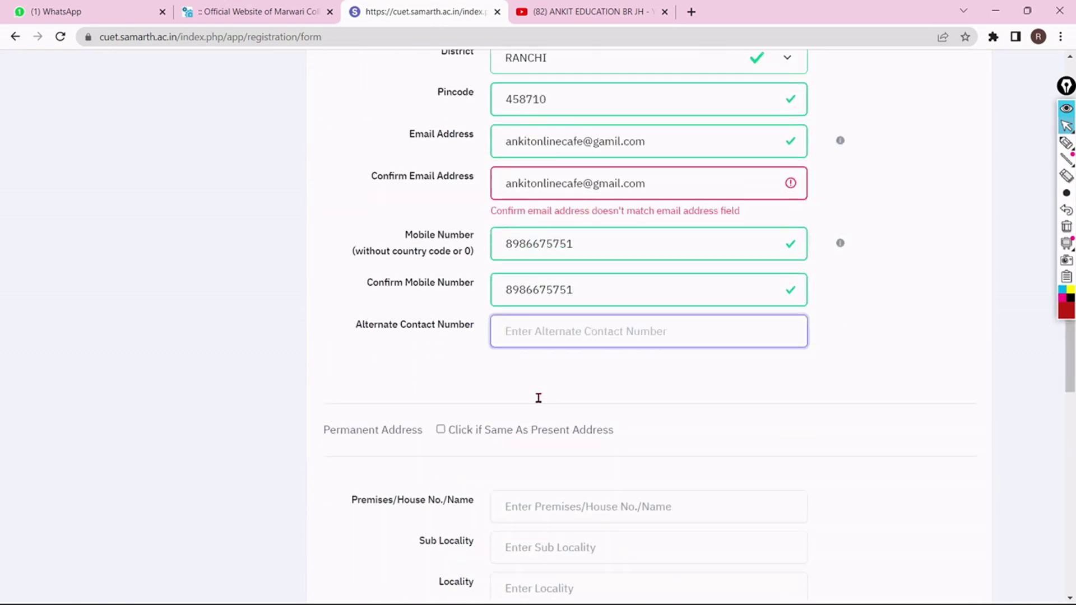
{"action": "scroll", "coordinate": [515, 178], "scroll_direction": "up", "scroll_amount": 3}
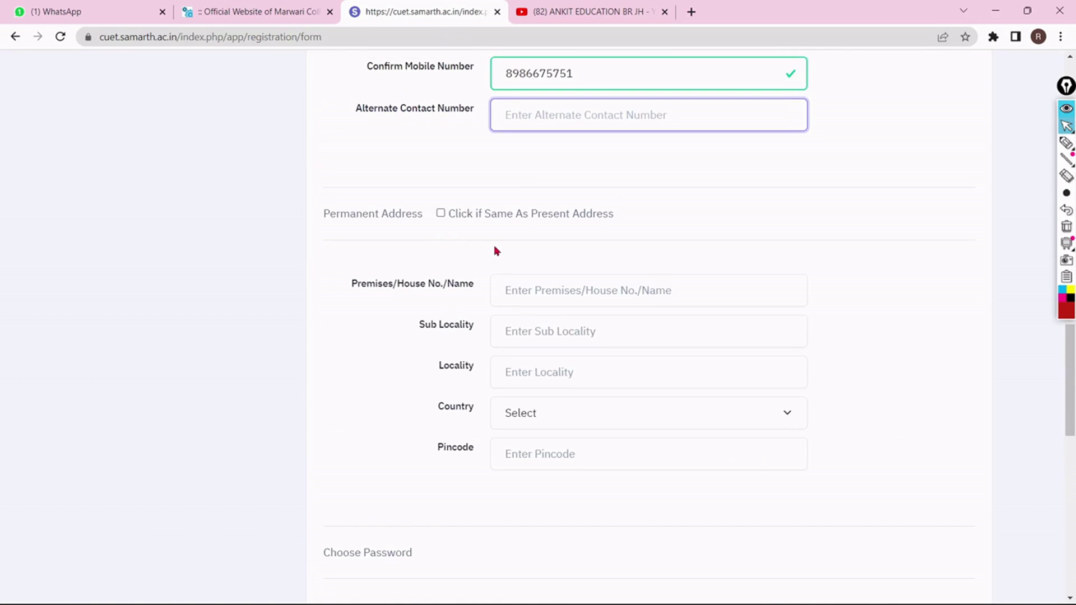
{"action": "left_click", "coordinate": [440, 212]}
{"action": "scroll", "coordinate": [583, 381], "scroll_direction": "down", "scroll_amount": 1}
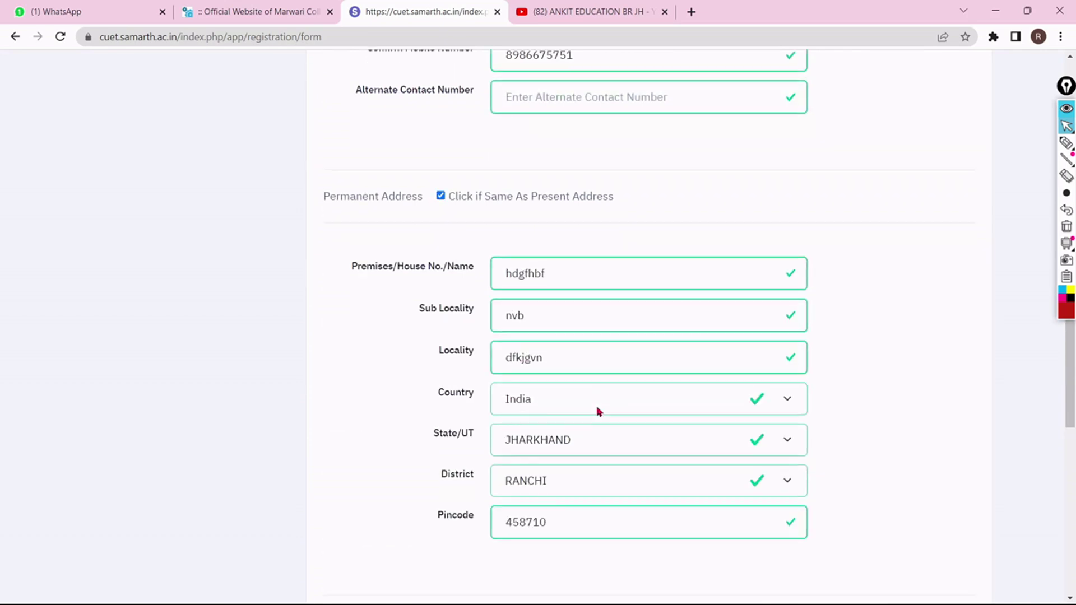
{"action": "scroll", "coordinate": [598, 412], "scroll_direction": "down", "scroll_amount": 6}
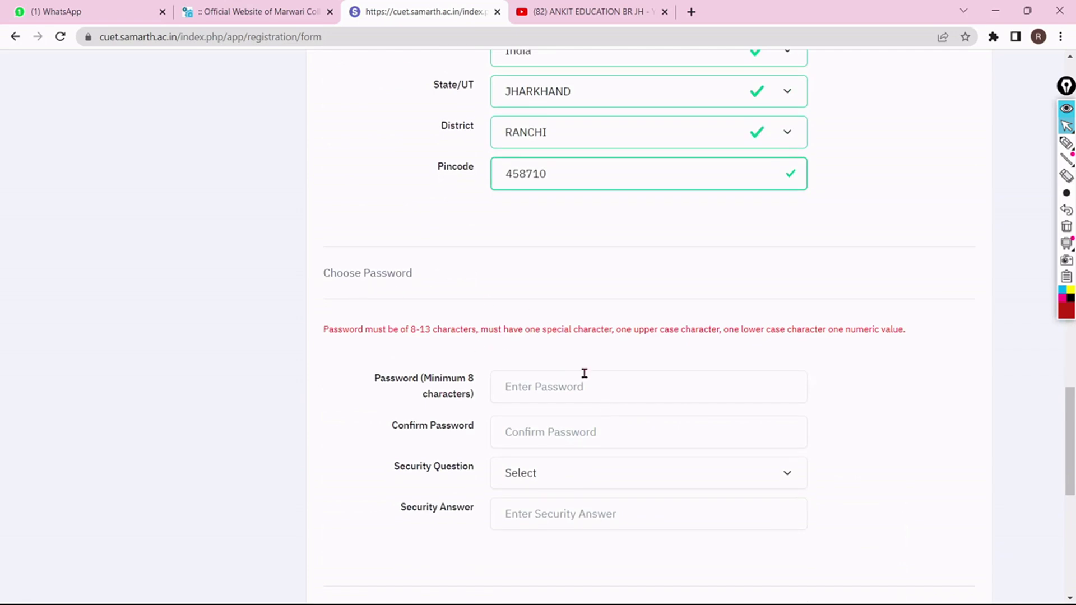
{"action": "scroll", "coordinate": [585, 374], "scroll_direction": "down", "scroll_amount": 1}
Enter the account password and repeat it in the confirmation field
{"action": "left_click", "coordinate": [579, 331]}
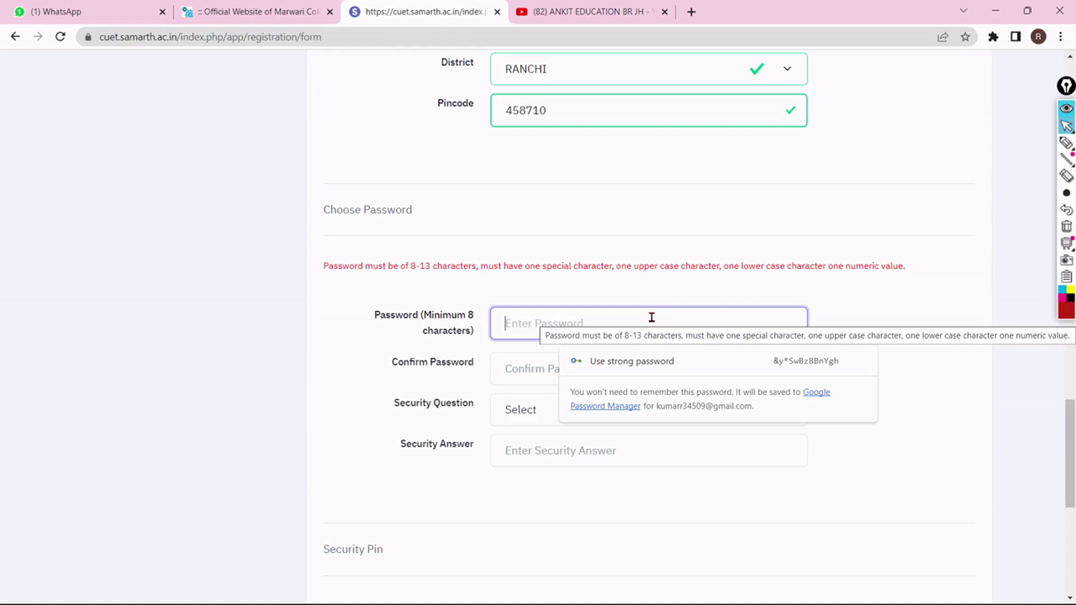
{"action": "type", "text": "•••••"}
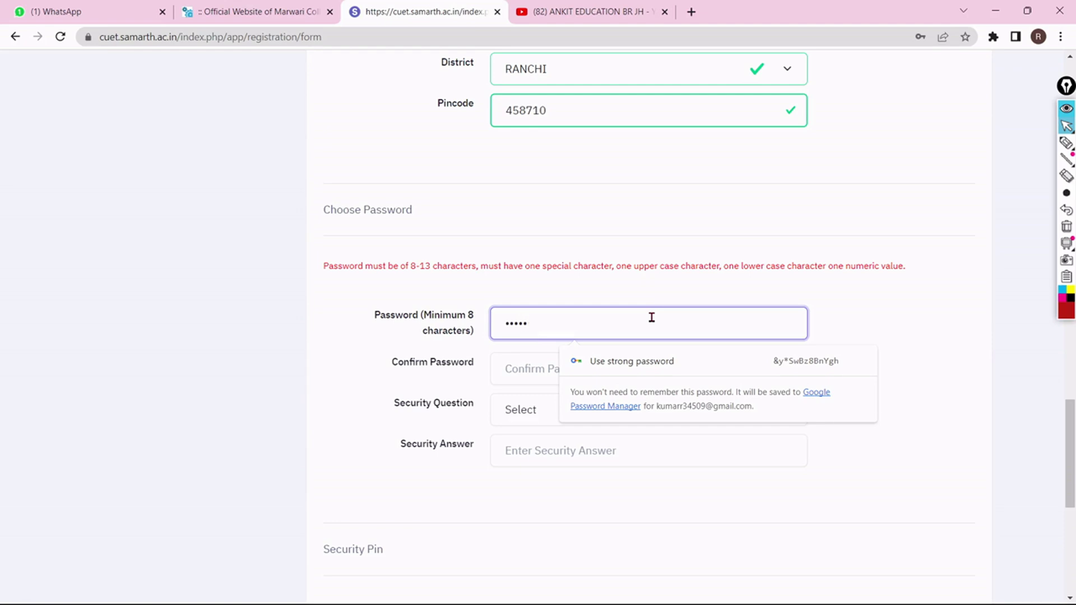
{"action": "type", "text": "•••••"}
{"action": "left_click", "coordinate": [644, 365]}
{"action": "type", "text": "••••••"}
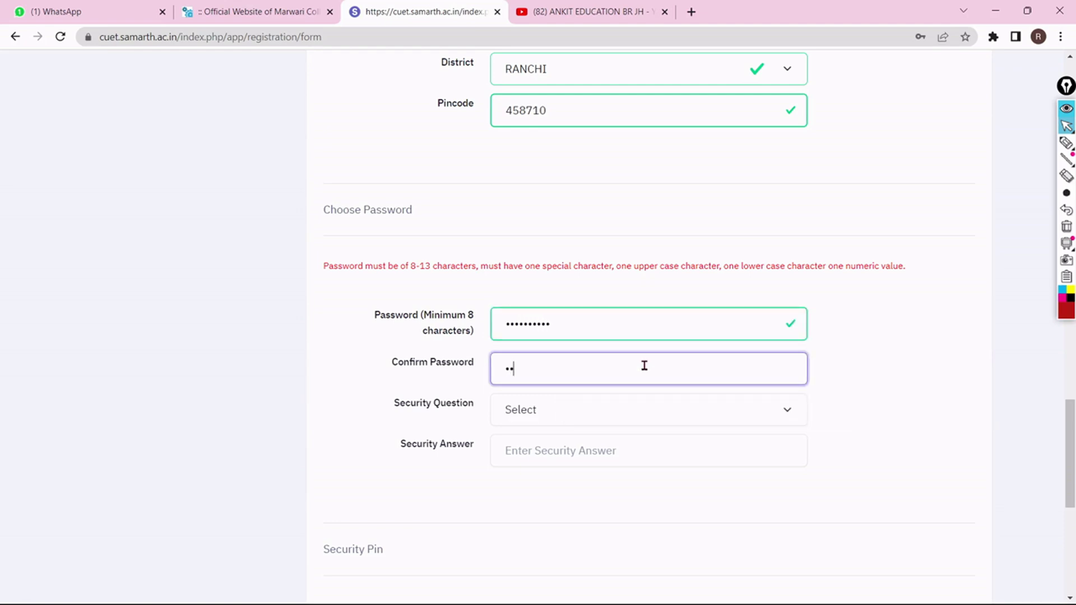
{"action": "type", "text": "••••"}
Choose the security question 'Which is the website you rarely visit ?' and type its answer
{"action": "left_click", "coordinate": [639, 422]}
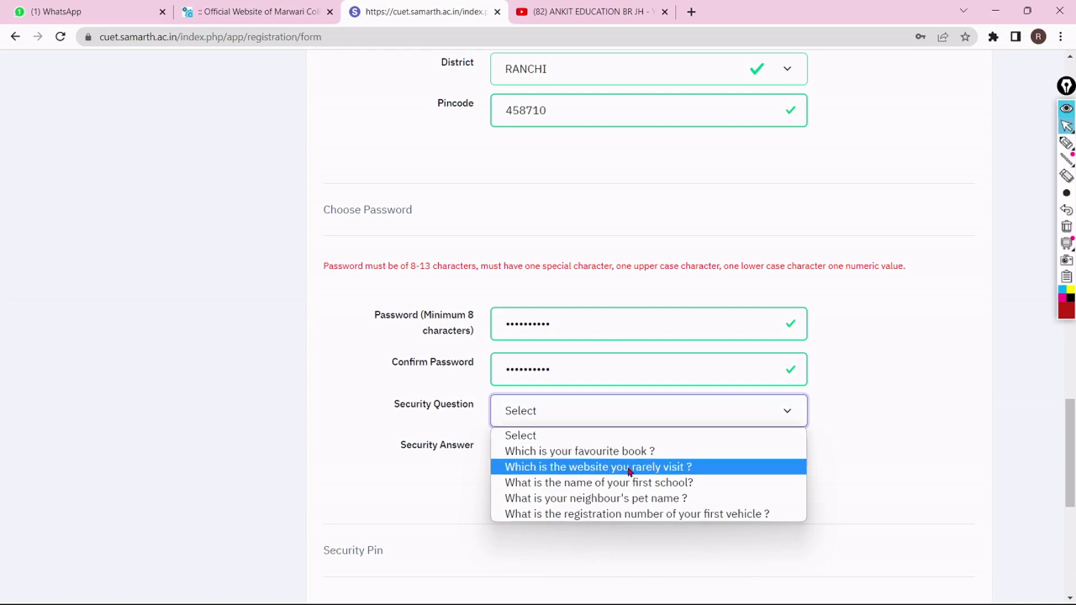
{"action": "left_click", "coordinate": [631, 472]}
{"action": "left_click", "coordinate": [649, 446]}
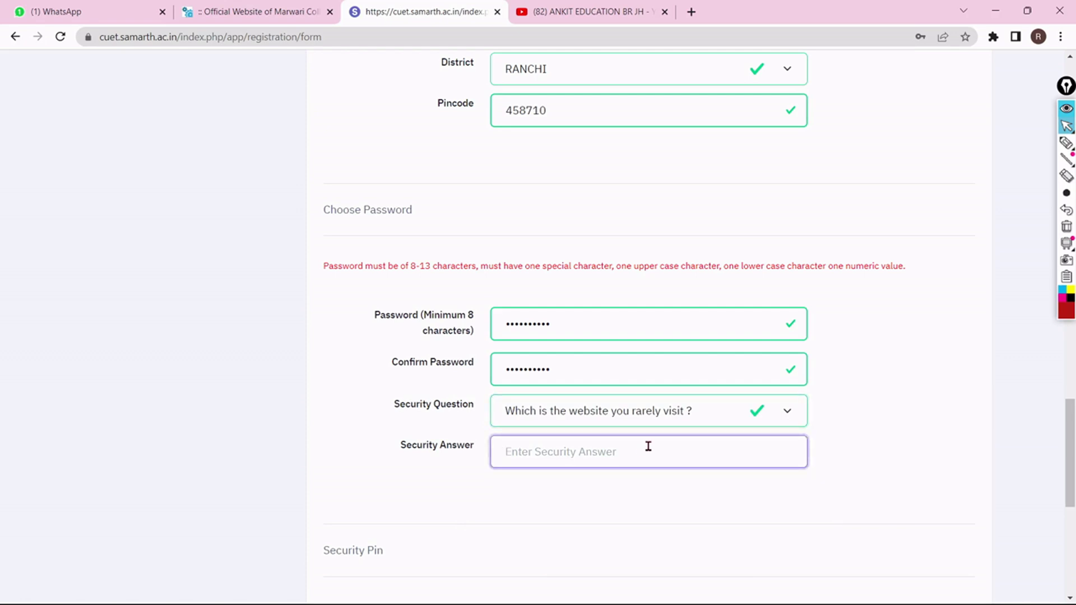
{"action": "type", "text": "****************"}
Enter the security pin shown in the captcha and submit the registration form
{"action": "scroll", "coordinate": [644, 499], "scroll_direction": "down", "scroll_amount": 2}
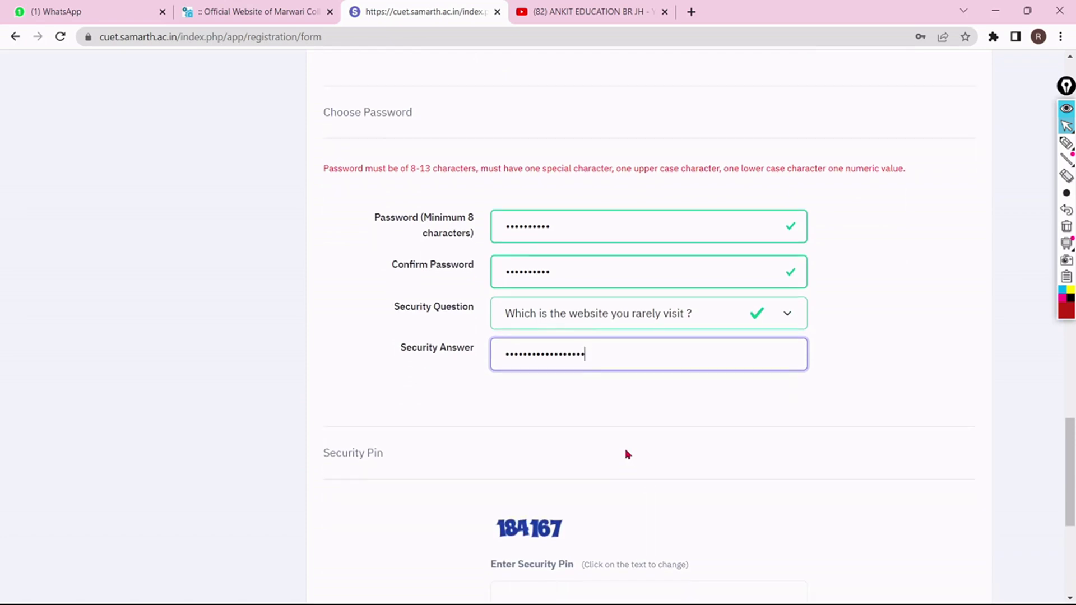
{"action": "scroll", "coordinate": [591, 438], "scroll_direction": "down", "scroll_amount": 5}
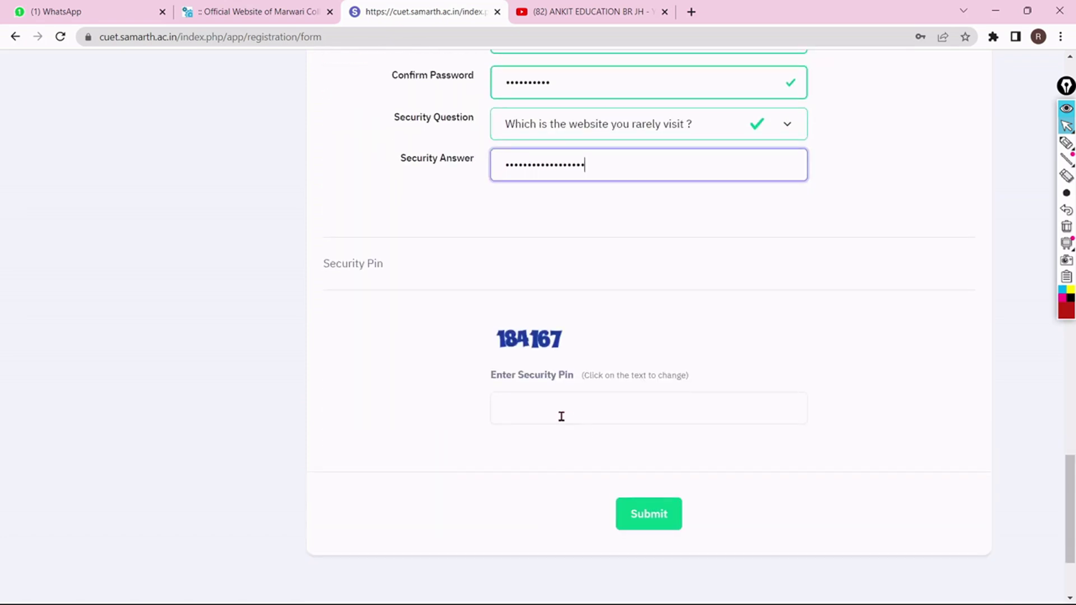
{"action": "left_click", "coordinate": [556, 408]}
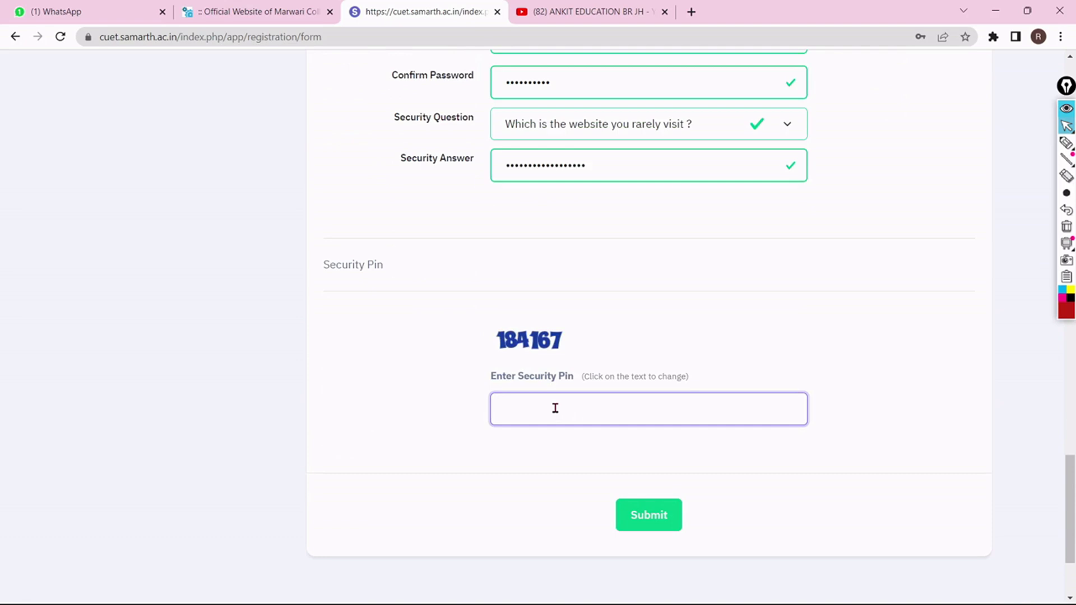
{"action": "type", "text": "184167"}
{"action": "left_click", "coordinate": [650, 526]}
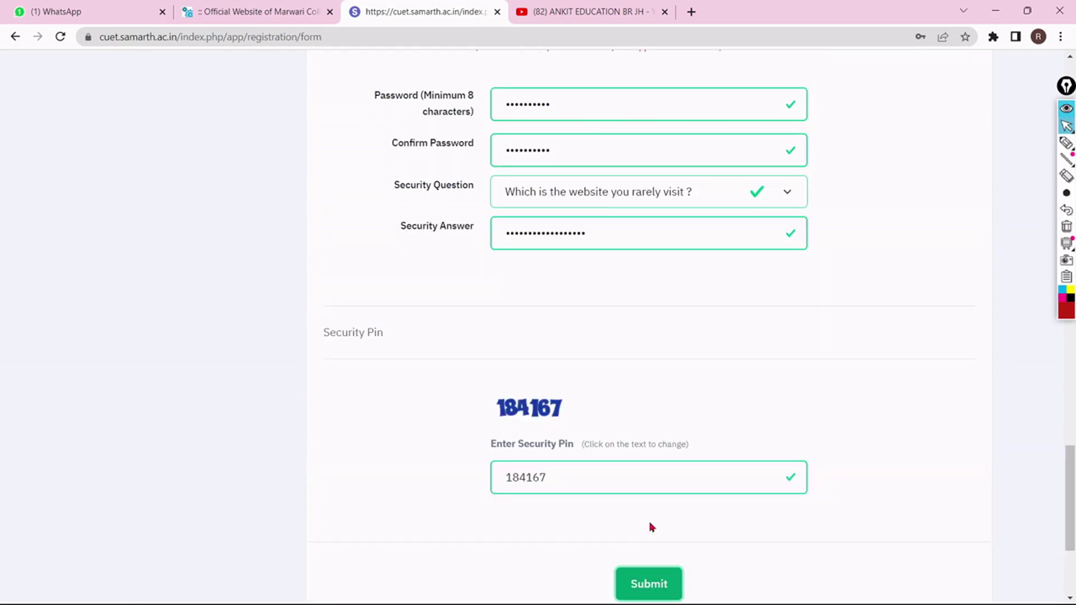
{"action": "scroll", "coordinate": [637, 405], "scroll_direction": "up", "scroll_amount": 6}
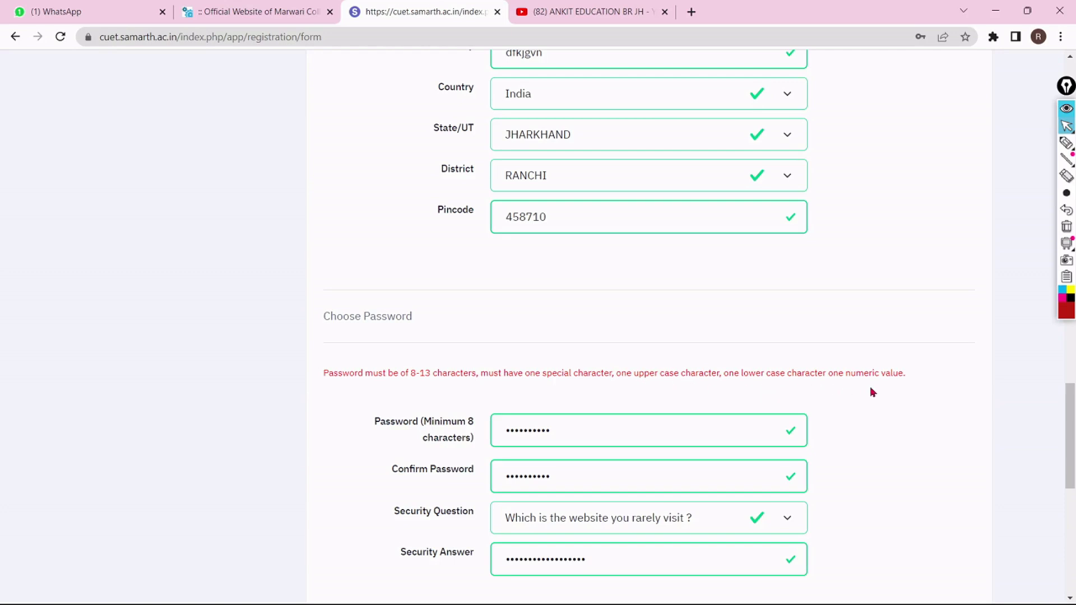
Replace the Confirm Email entry with the e-mail address copied from the Email Address field
{"action": "scroll", "coordinate": [710, 422], "scroll_direction": "down", "scroll_amount": 2}
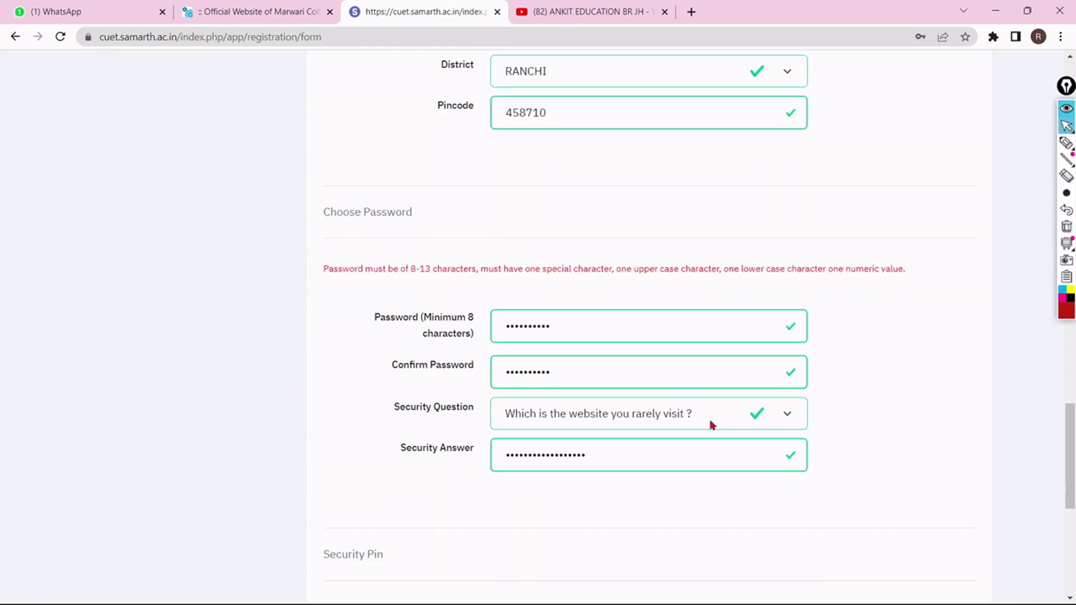
{"action": "scroll", "coordinate": [643, 341], "scroll_direction": "up", "scroll_amount": 8}
{"action": "scroll", "coordinate": [646, 346], "scroll_direction": "up", "scroll_amount": 7}
{"action": "left_click", "coordinate": [671, 305]}
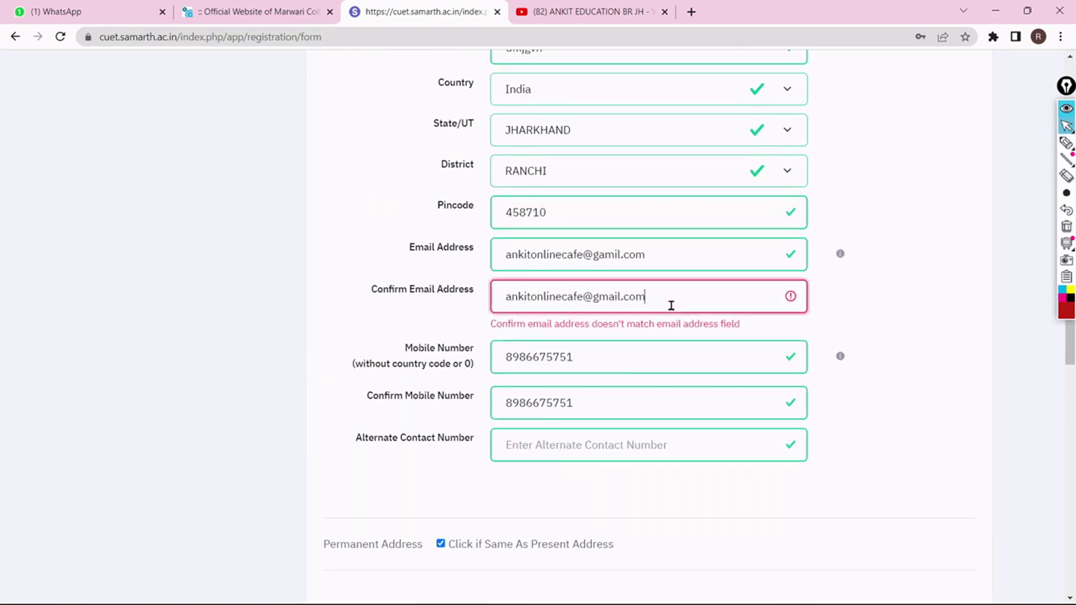
{"action": "key", "text": "BackSpace"}
{"action": "key", "text": "BackSpace"}
{"action": "key", "text": "BackSpace"}
{"action": "key", "text": "BackSpace"}
{"action": "key", "text": "BackSpace"}
{"action": "key", "text": "BackSpace"}
{"action": "key", "text": "BackSpace"}
{"action": "key", "text": "BackSpace"}
{"action": "key", "text": "BackSpace"}
{"action": "key", "text": "BackSpace"}
{"action": "key", "text": "BackSpace"}
{"action": "key", "text": "BackSpace"}
{"action": "key", "text": "BackSpace"}
{"action": "key", "text": "BackSpace"}
{"action": "key", "text": "BackSpace"}
{"action": "key", "text": "BackSpace"}
{"action": "key", "text": "BackSpace"}
{"action": "key", "text": "BackSpace"}
{"action": "key", "text": "BackSpace"}
{"action": "key", "text": "BackSpace"}
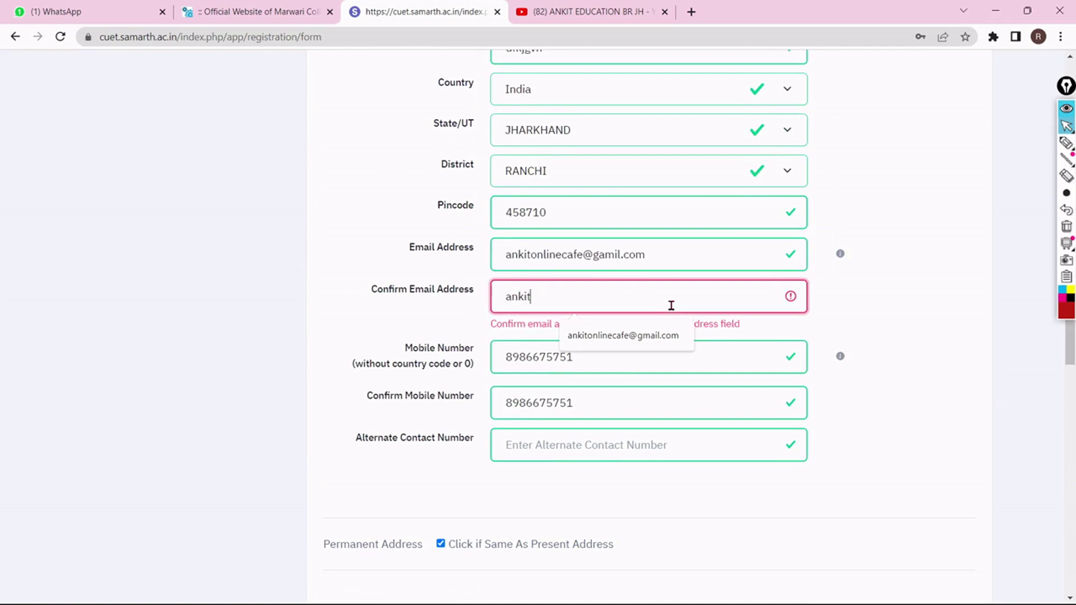
{"action": "left_click", "coordinate": [619, 264]}
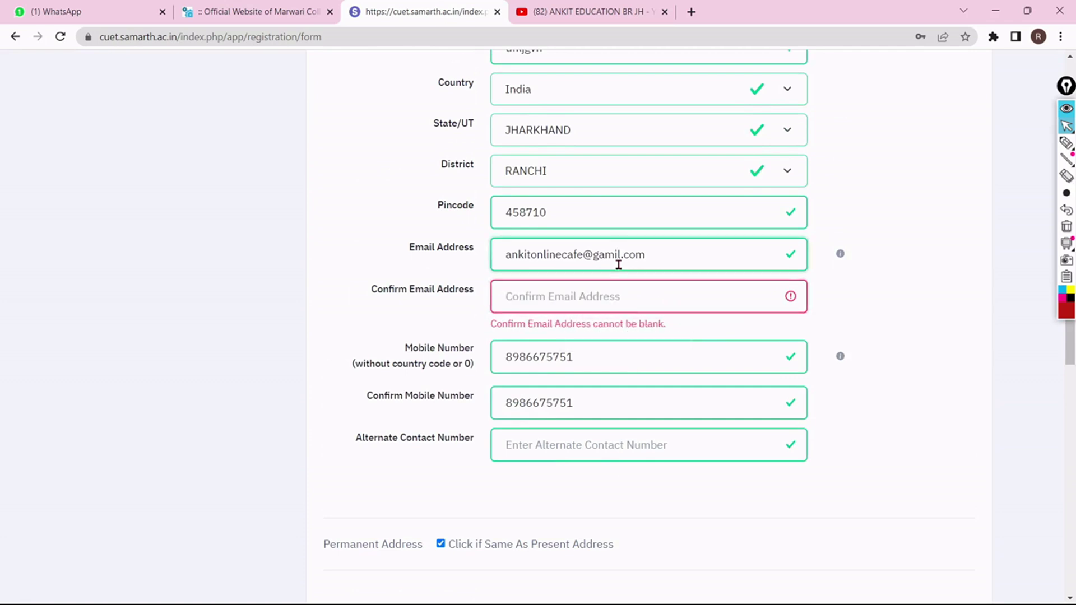
{"action": "key", "text": "ctrl+a"}
{"action": "key", "text": "ctrl+c"}
{"action": "left_click", "coordinate": [608, 296]}
{"action": "key", "text": "ctrl+v"}
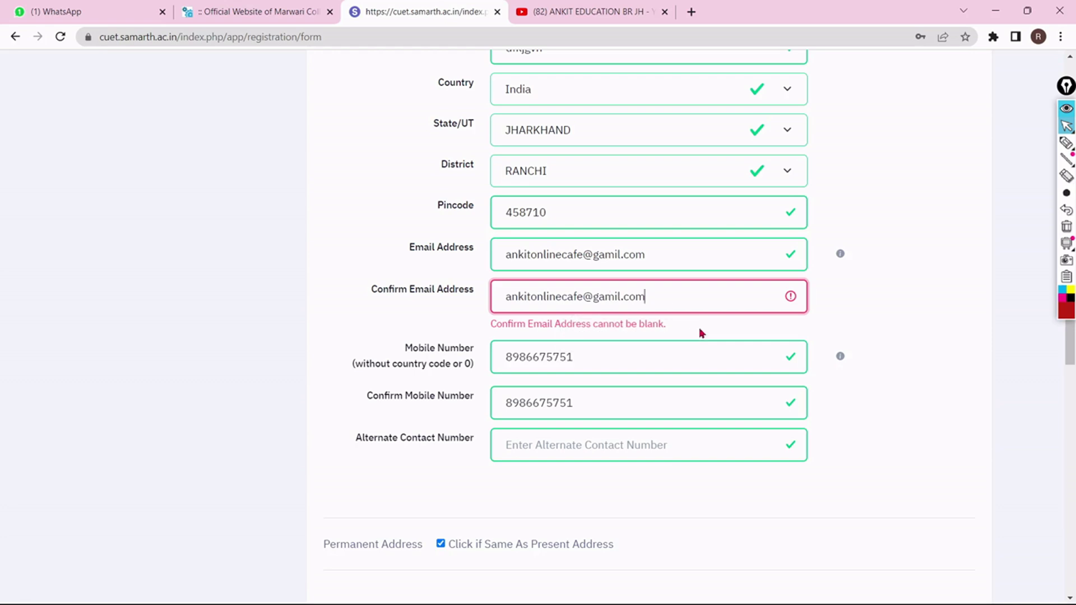
{"action": "left_click", "coordinate": [698, 328]}
Submit the registration form again to reach the review page
{"action": "scroll", "coordinate": [645, 497], "scroll_direction": "down", "scroll_amount": 6}
{"action": "scroll", "coordinate": [645, 498], "scroll_direction": "down", "scroll_amount": 10}
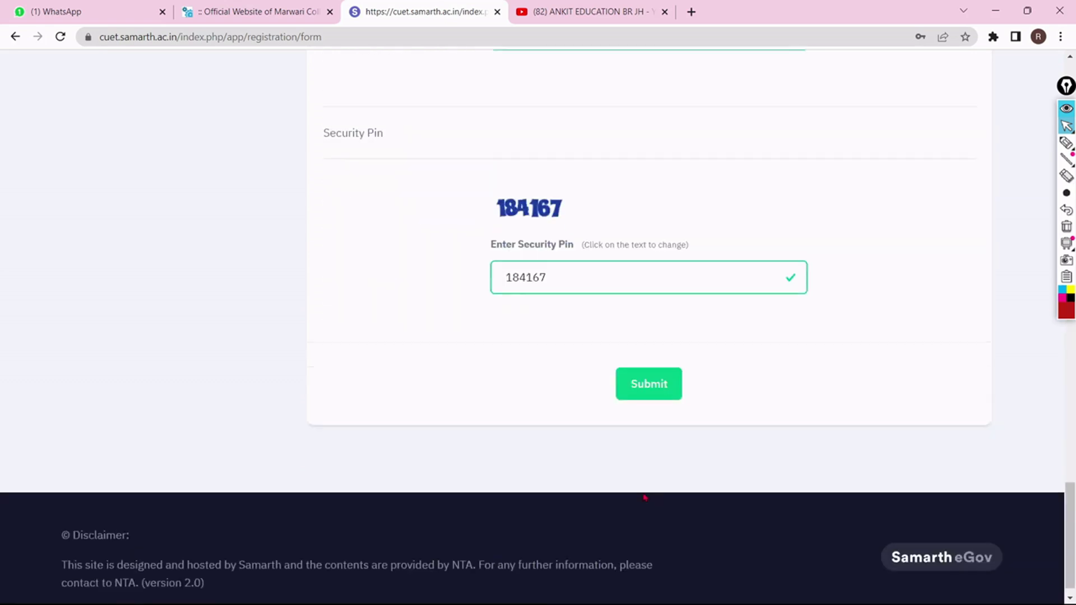
{"action": "left_click", "coordinate": [655, 372]}
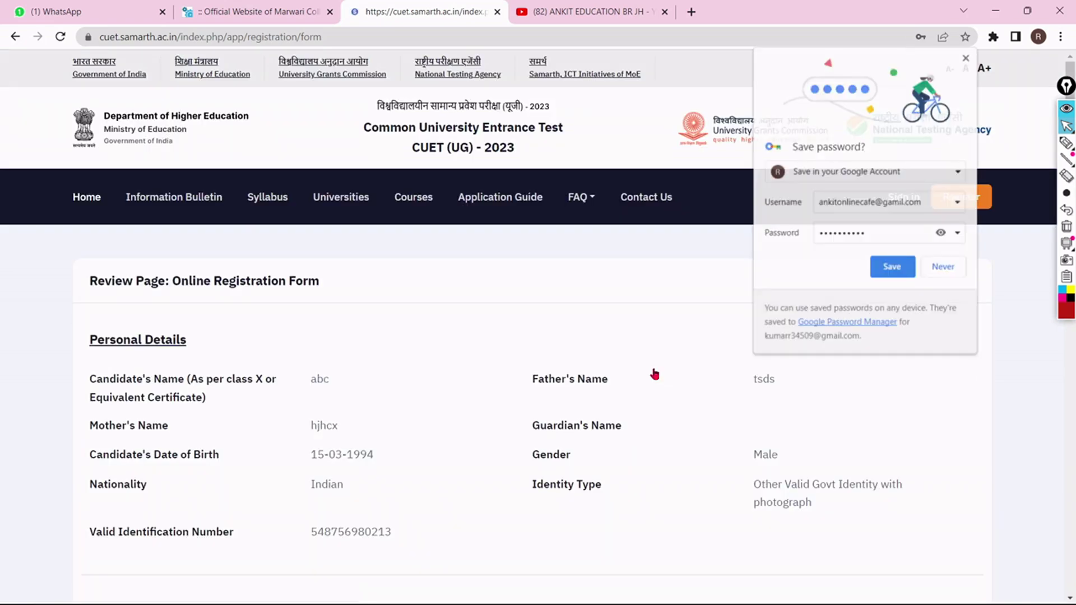
{"action": "left_click", "coordinate": [951, 268]}
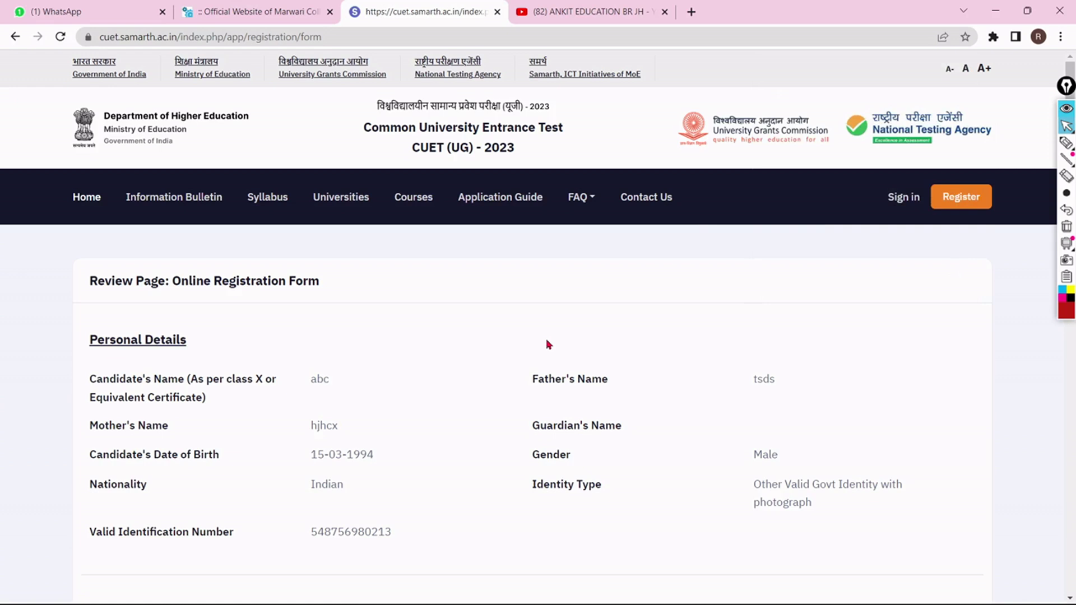
{"action": "scroll", "coordinate": [549, 344], "scroll_direction": "down", "scroll_amount": 2}
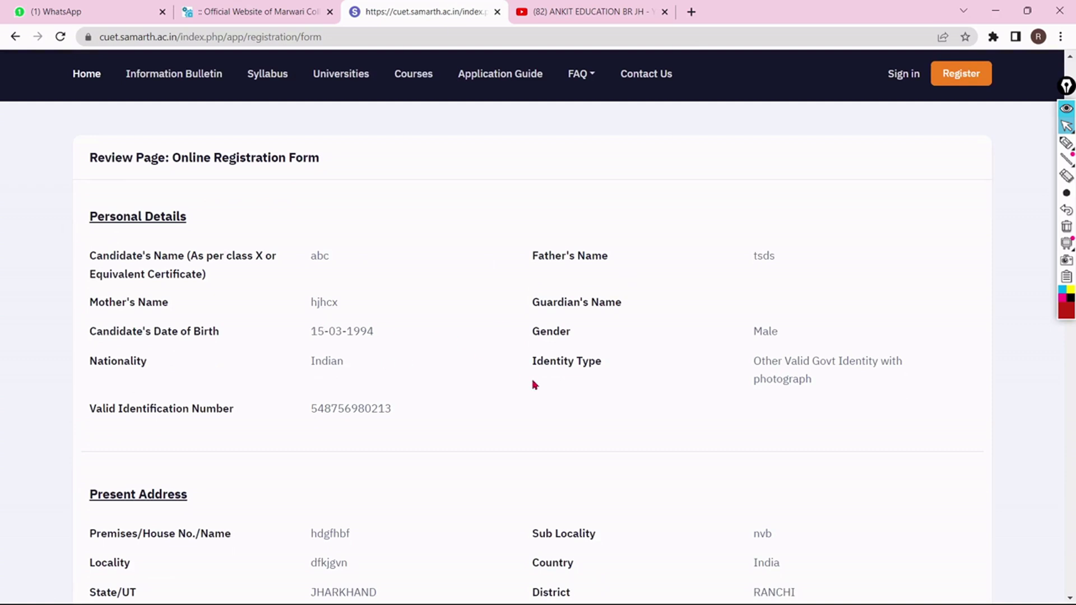
{"action": "scroll", "coordinate": [533, 383], "scroll_direction": "down", "scroll_amount": 2}
{"action": "scroll", "coordinate": [533, 381], "scroll_direction": "down", "scroll_amount": 2}
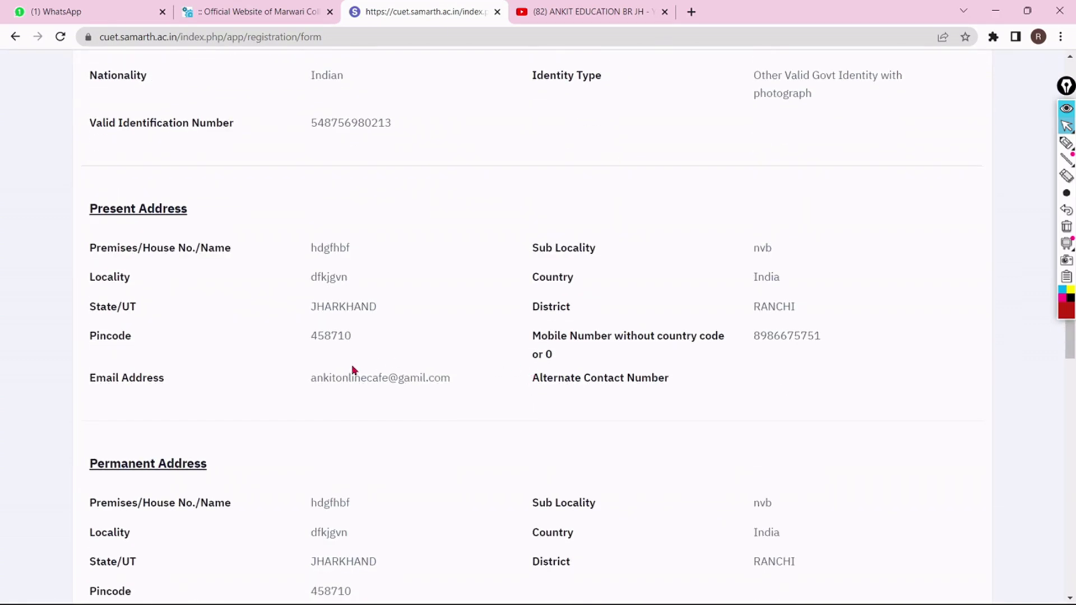
{"action": "left_click_drag", "start_coordinate": [313, 378], "coordinate": [480, 381]}
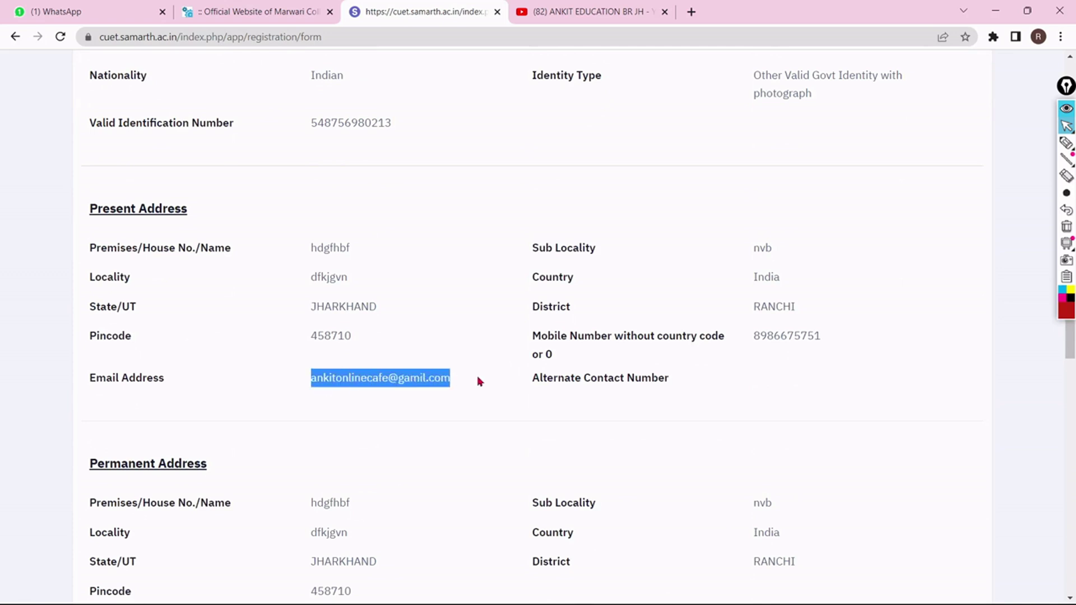
{"action": "left_click_drag", "start_coordinate": [753, 336], "coordinate": [834, 338]}
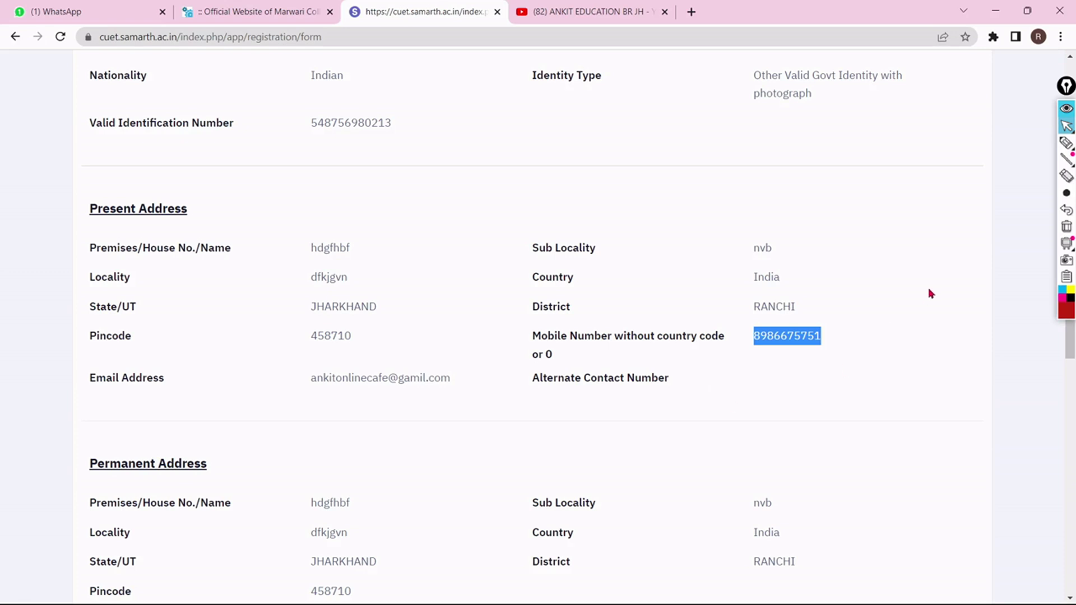
{"action": "left_click", "coordinate": [1067, 147]}
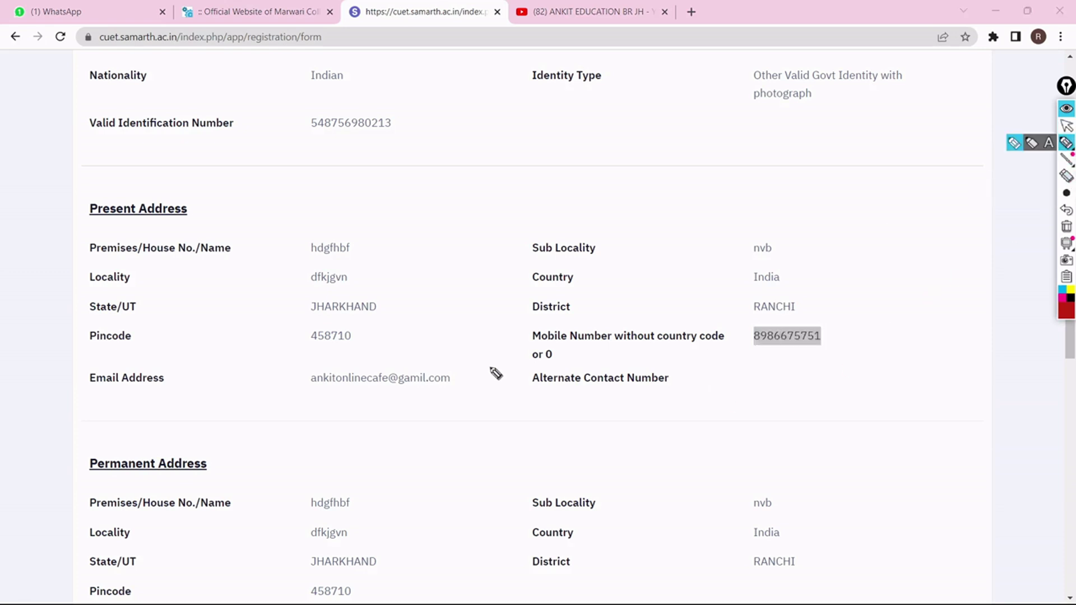
{"action": "mouse_move", "coordinate": [438, 352]}
{"action": "left_mouse_down"}
{"action": "mouse_move", "coordinate": [285, 388]}
{"action": "mouse_move", "coordinate": [470, 346]}
{"action": "left_mouse_up"}
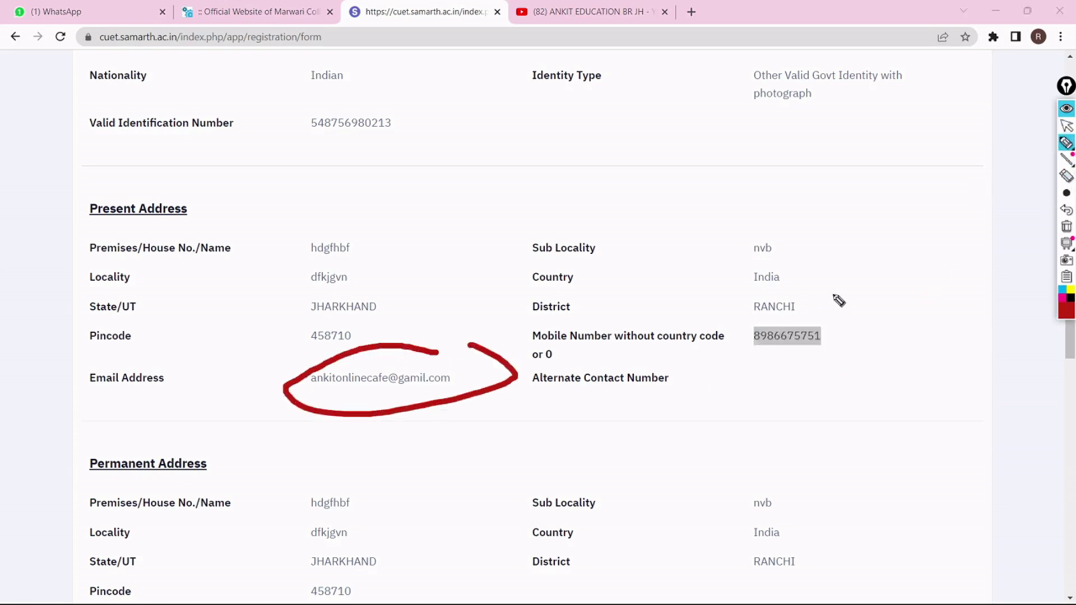
{"action": "mouse_move", "coordinate": [818, 318]}
{"action": "left_mouse_down"}
{"action": "mouse_move", "coordinate": [807, 366]}
{"action": "mouse_move", "coordinate": [792, 320]}
{"action": "left_mouse_up"}
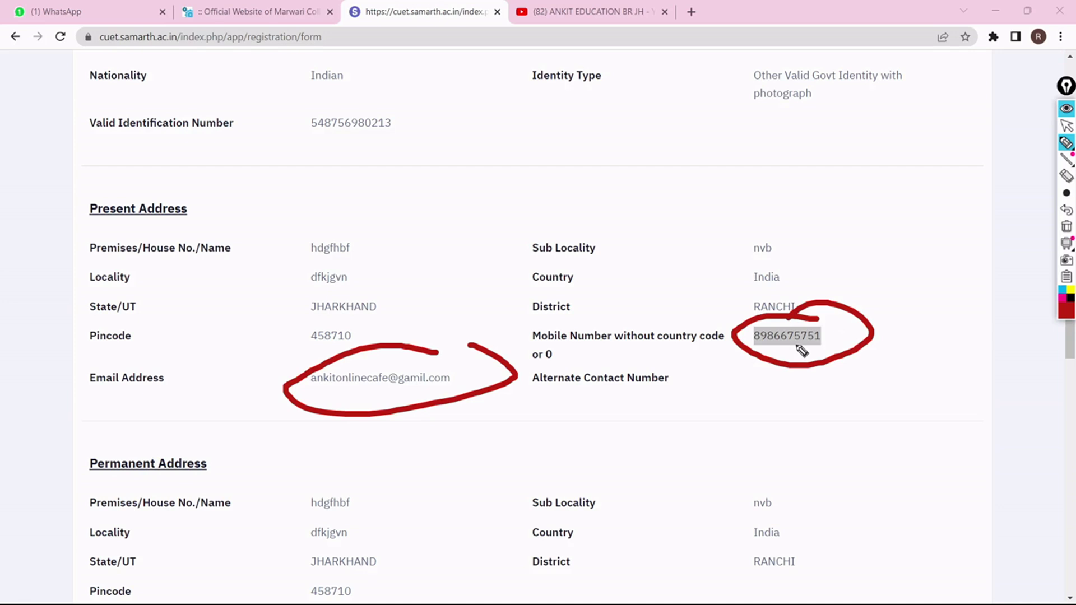
{"action": "left_click", "coordinate": [1066, 126]}
{"action": "left_click", "coordinate": [1066, 227]}
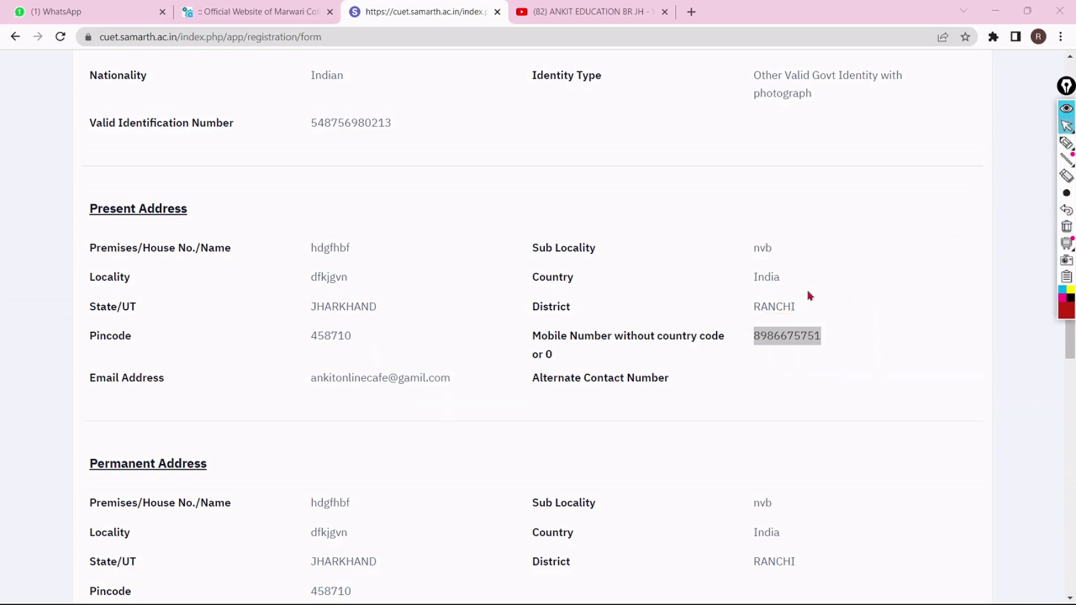
{"action": "scroll", "coordinate": [658, 421], "scroll_direction": "down", "scroll_amount": 3}
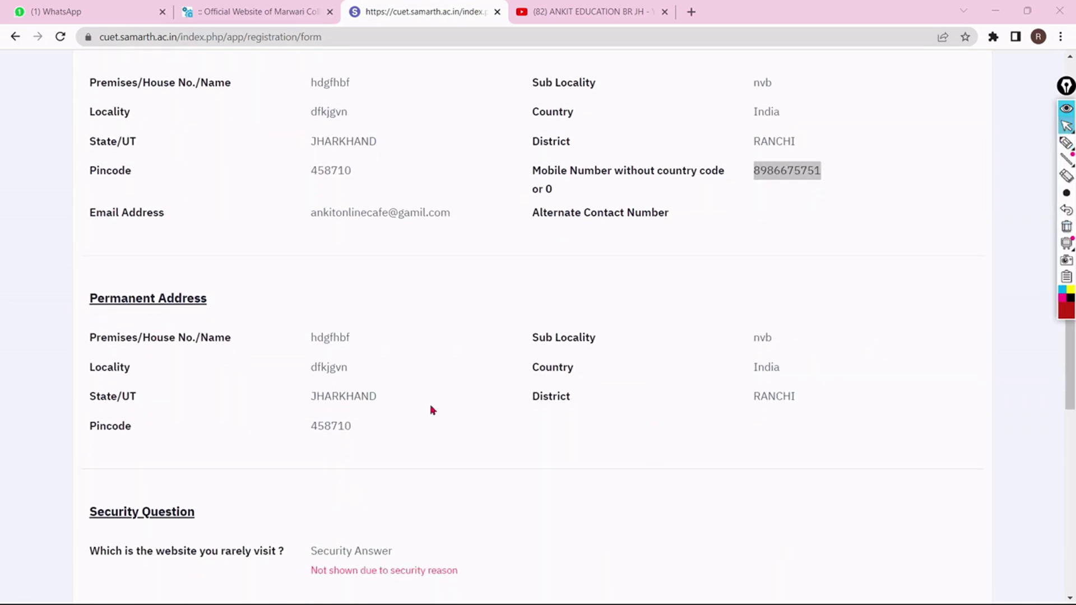
{"action": "scroll", "coordinate": [500, 459], "scroll_direction": "down", "scroll_amount": 4}
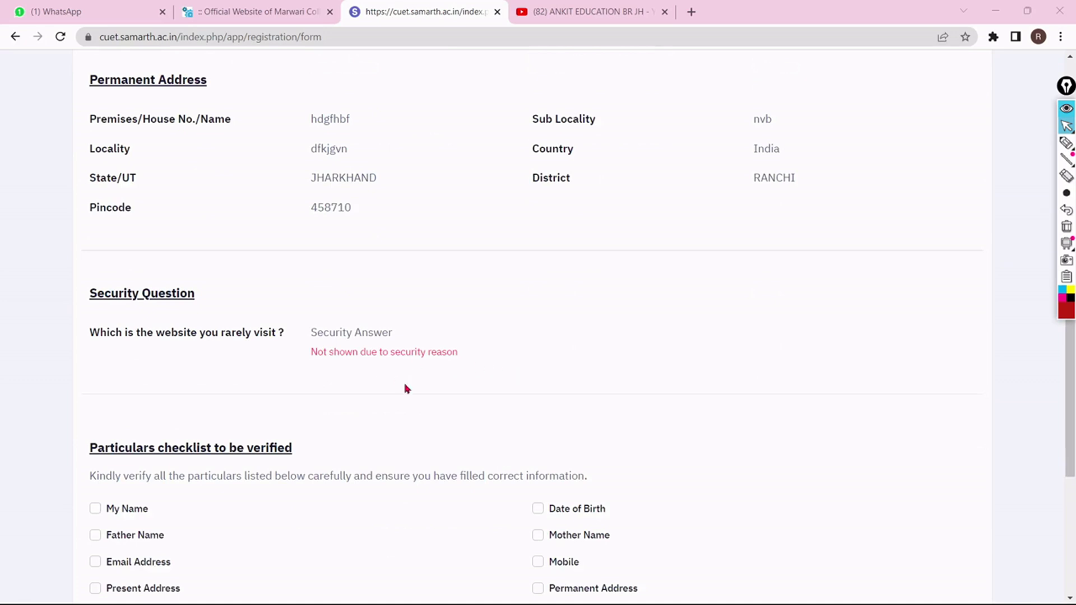
Tick My Name, Father Name, Email Address, Present Address and Date of Birth as verified
{"action": "scroll", "coordinate": [493, 435], "scroll_direction": "down", "scroll_amount": 5}
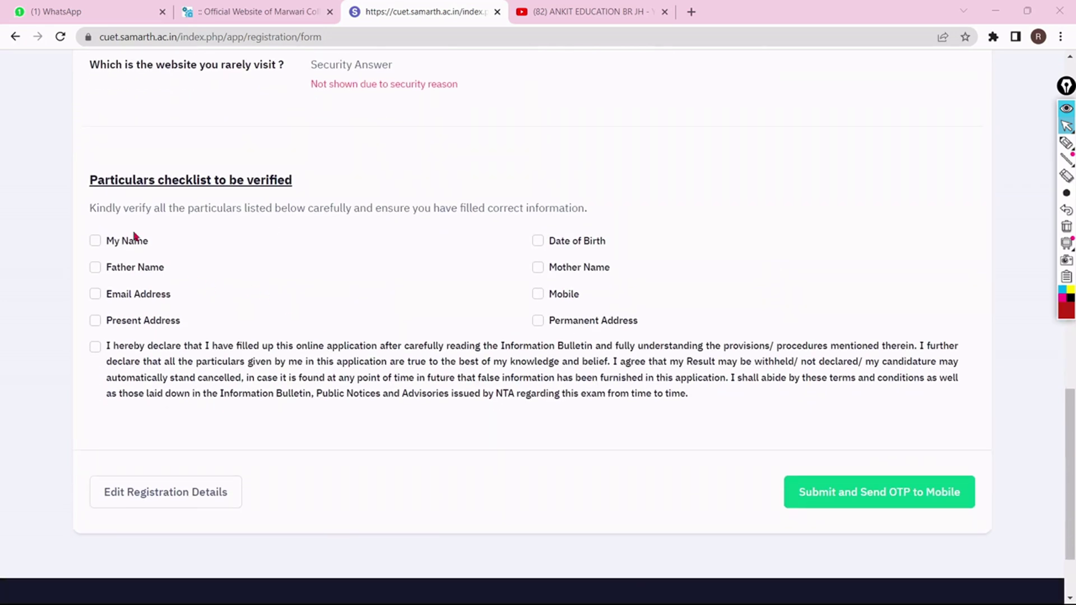
{"action": "left_click", "coordinate": [96, 241]}
{"action": "left_click", "coordinate": [95, 268]}
{"action": "left_click", "coordinate": [95, 295]}
{"action": "left_click", "coordinate": [95, 321]}
{"action": "left_click", "coordinate": [538, 241]}
{"action": "left_click", "coordinate": [538, 242]}
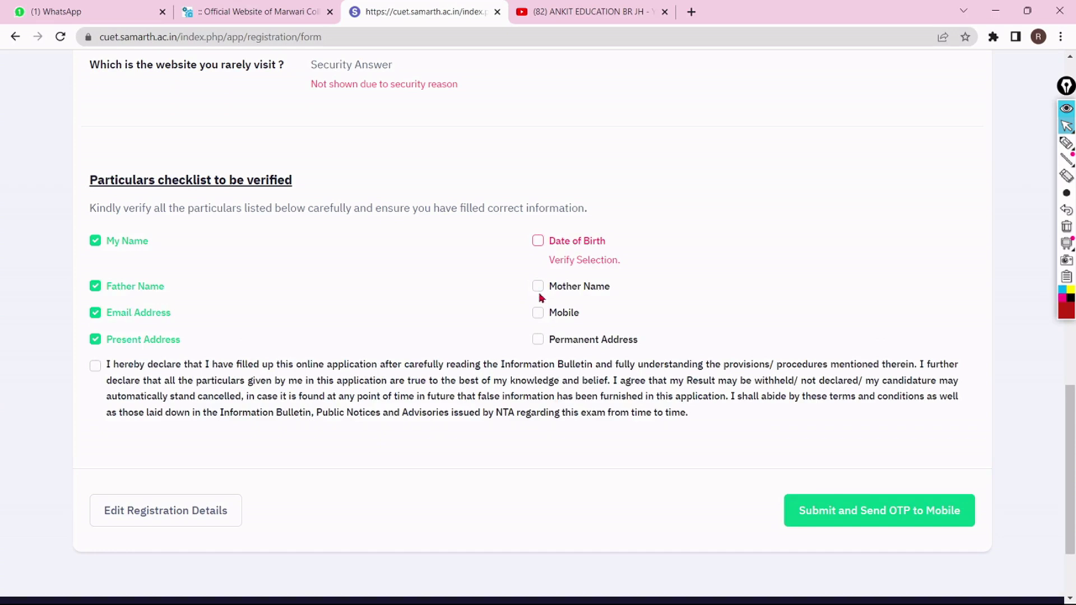
{"action": "double_click", "coordinate": [539, 291]}
{"action": "left_click", "coordinate": [538, 241]}
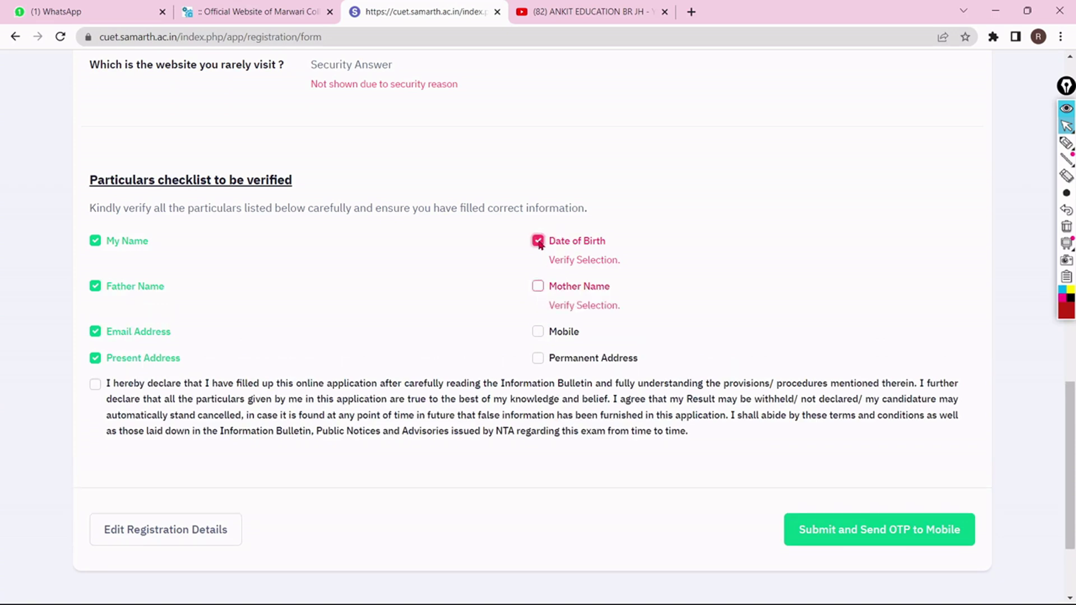
Tick Mother Name, Mobile, Permanent Address and the declaration, then submit and request the OTP
{"action": "left_click", "coordinate": [539, 268]}
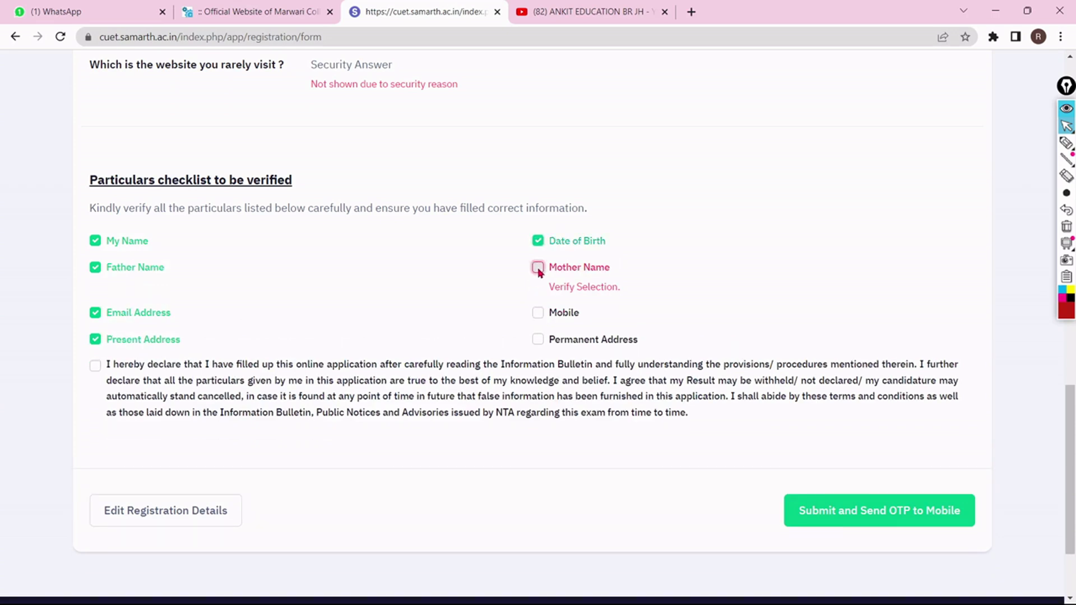
{"action": "left_click", "coordinate": [540, 295]}
{"action": "left_click", "coordinate": [538, 320]}
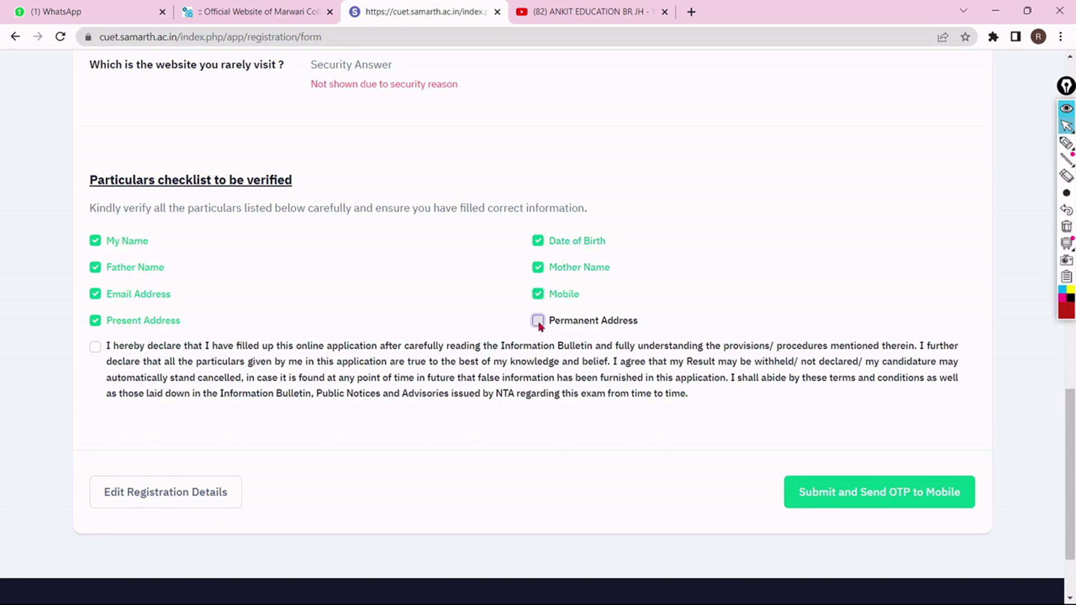
{"action": "left_click", "coordinate": [95, 346]}
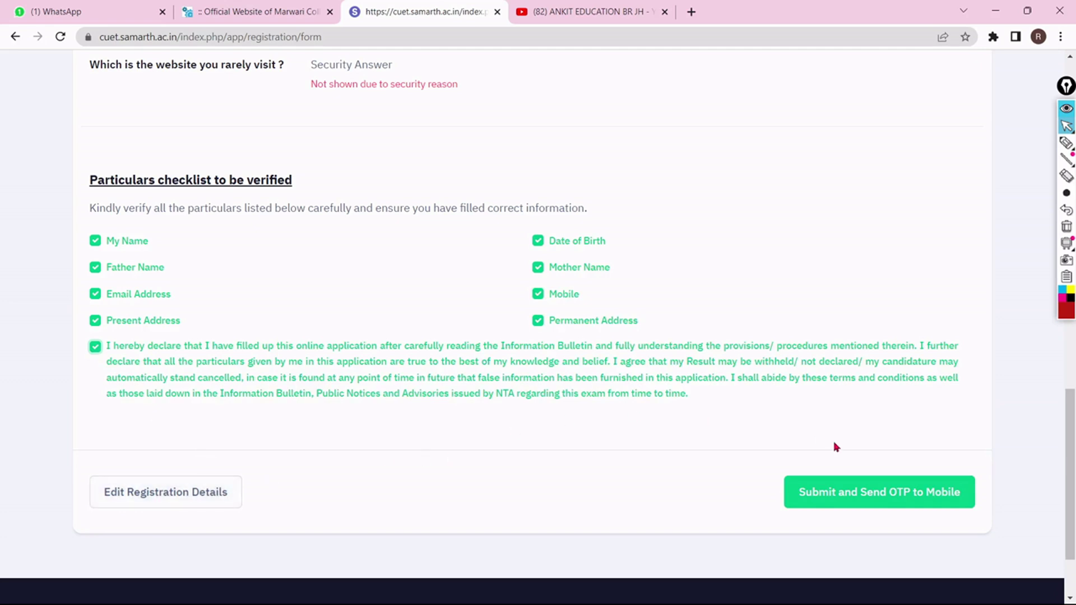
{"action": "left_click", "coordinate": [890, 498]}
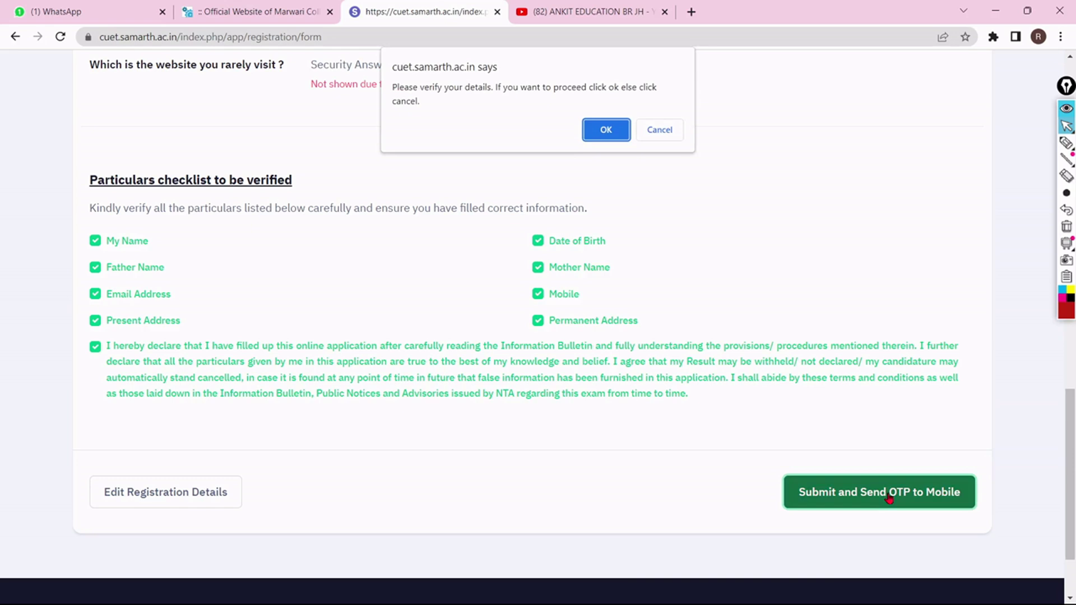
Confirm the submission so the Enter OTP page loads with a code sent to the mobile
{"action": "left_click", "coordinate": [611, 133]}
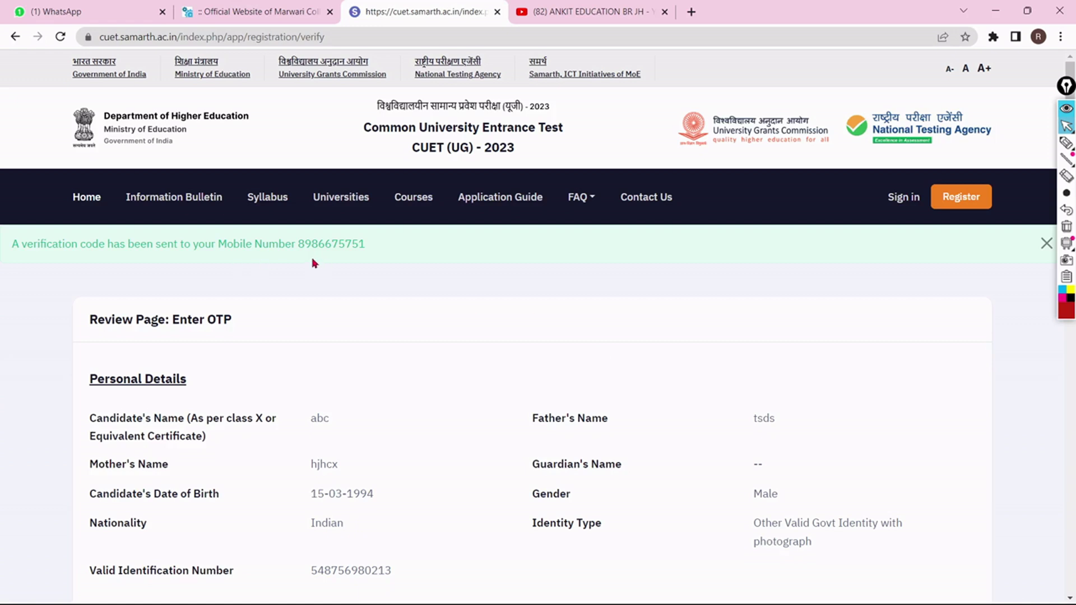
{"action": "left_click_drag", "start_coordinate": [301, 245], "coordinate": [391, 247]}
Enter the one-time password received on the mobile and try submitting it
{"action": "left_click", "coordinate": [425, 316]}
{"action": "scroll", "coordinate": [426, 318], "scroll_direction": "down", "scroll_amount": 3}
{"action": "scroll", "coordinate": [423, 315], "scroll_direction": "down", "scroll_amount": 5}
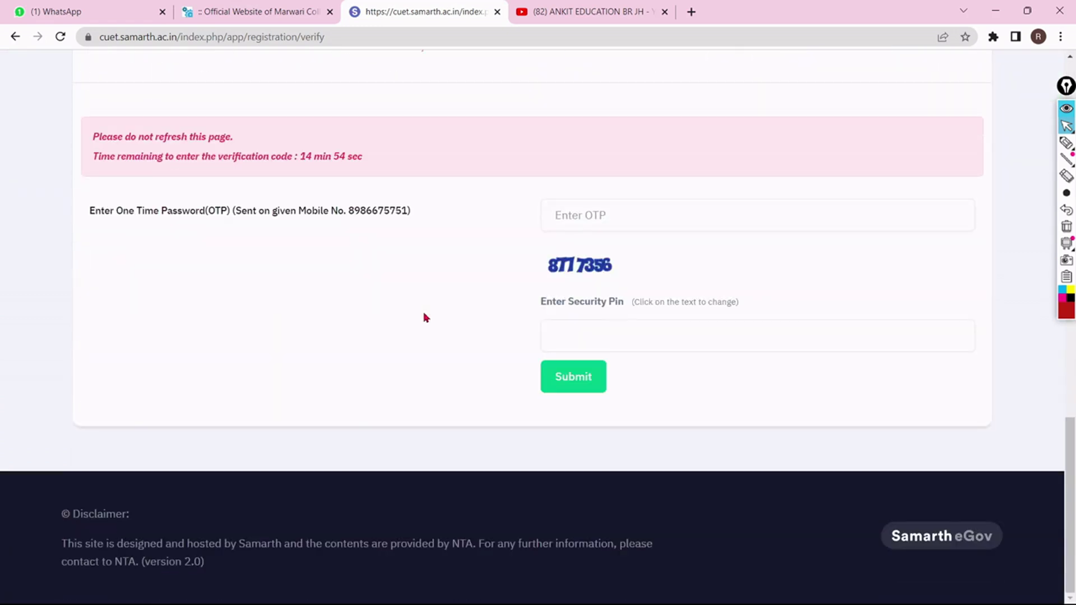
{"action": "scroll", "coordinate": [413, 179], "scroll_direction": "up", "scroll_amount": 2}
{"action": "left_click", "coordinate": [611, 353]}
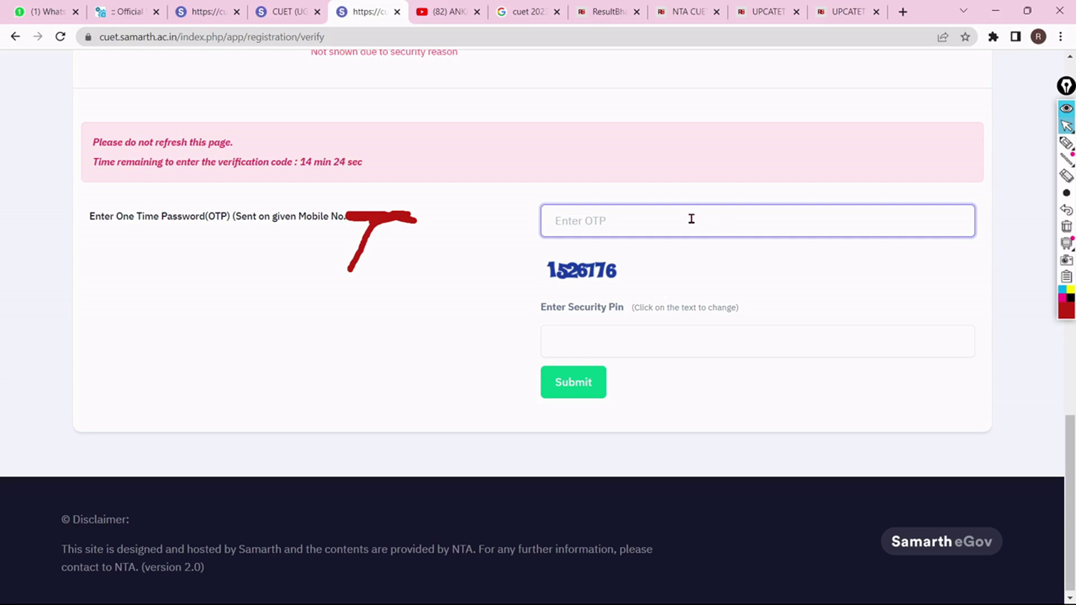
{"action": "left_click", "coordinate": [590, 396]}
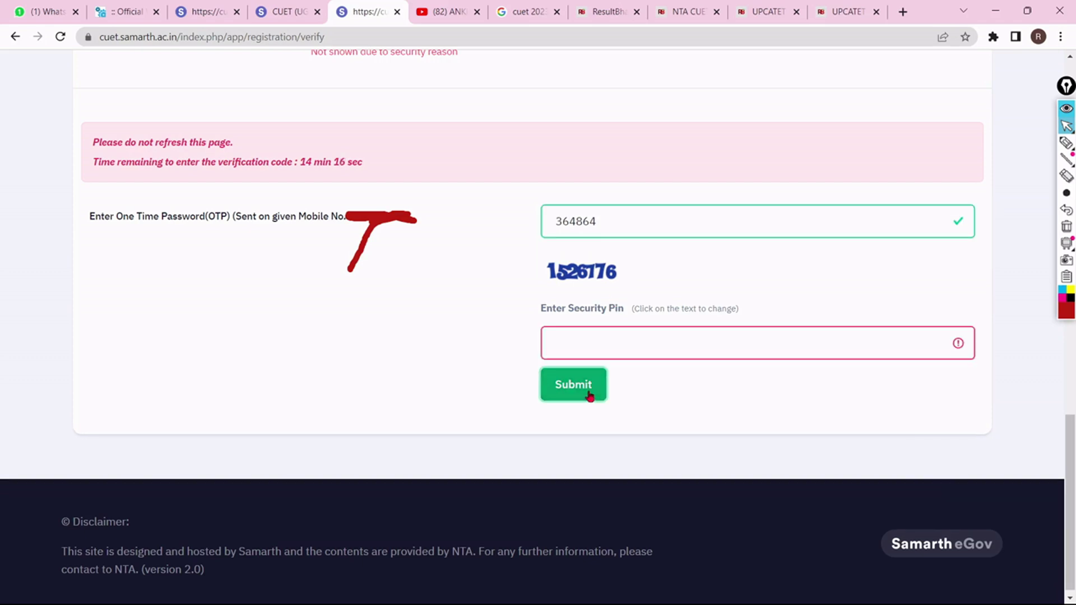
Fill in the security pin shown in the image and submit for verification
{"action": "left_click", "coordinate": [635, 349]}
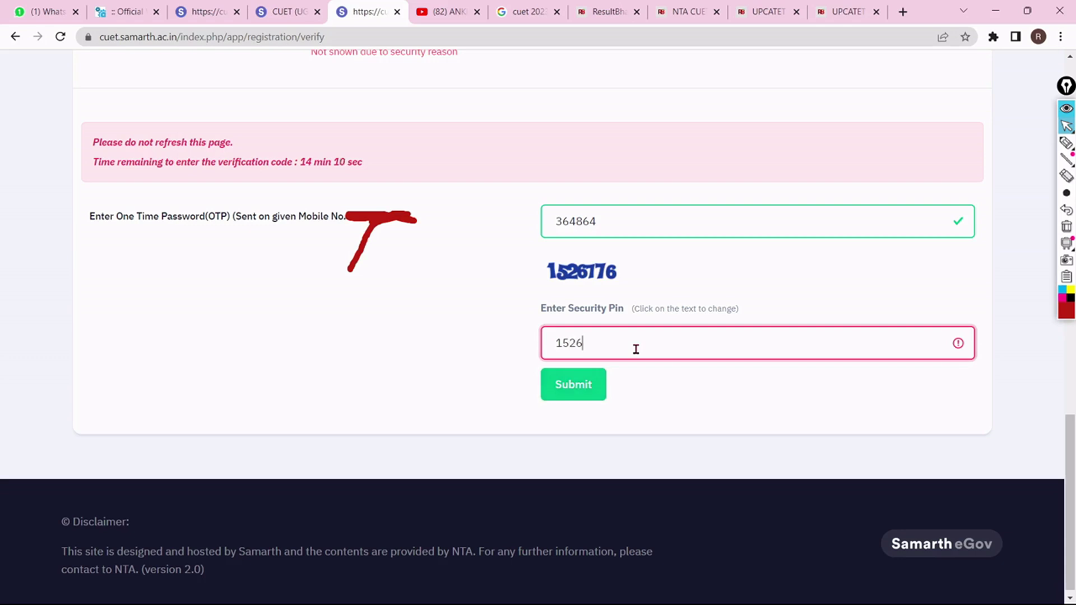
{"action": "left_click", "coordinate": [587, 396]}
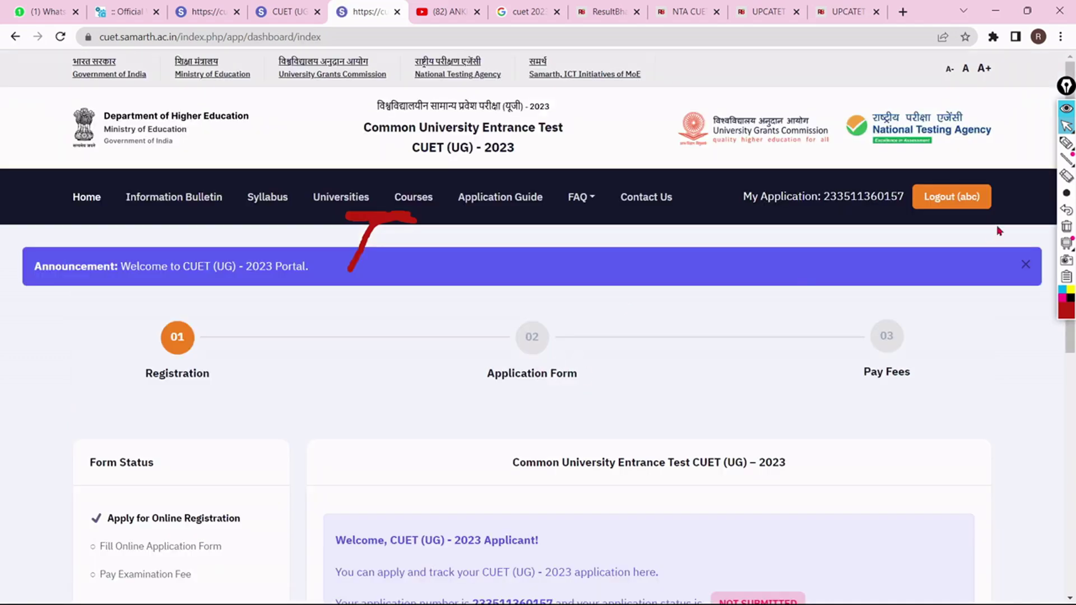
From the dashboard showing the mobile number verified, continue to the Application Form
{"action": "left_click", "coordinate": [1068, 147]}
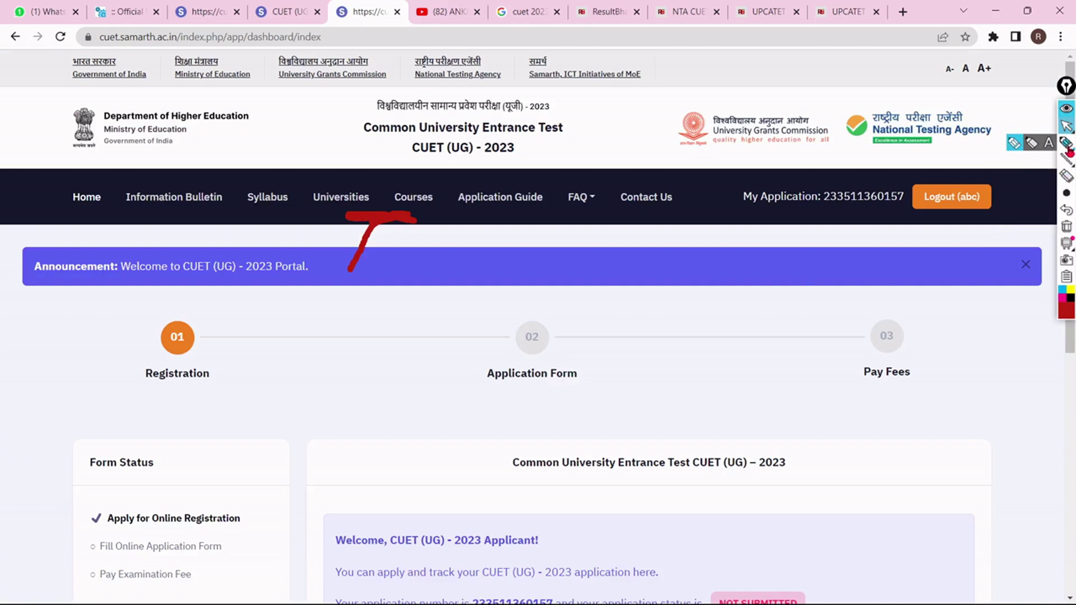
{"action": "left_click", "coordinate": [1067, 226]}
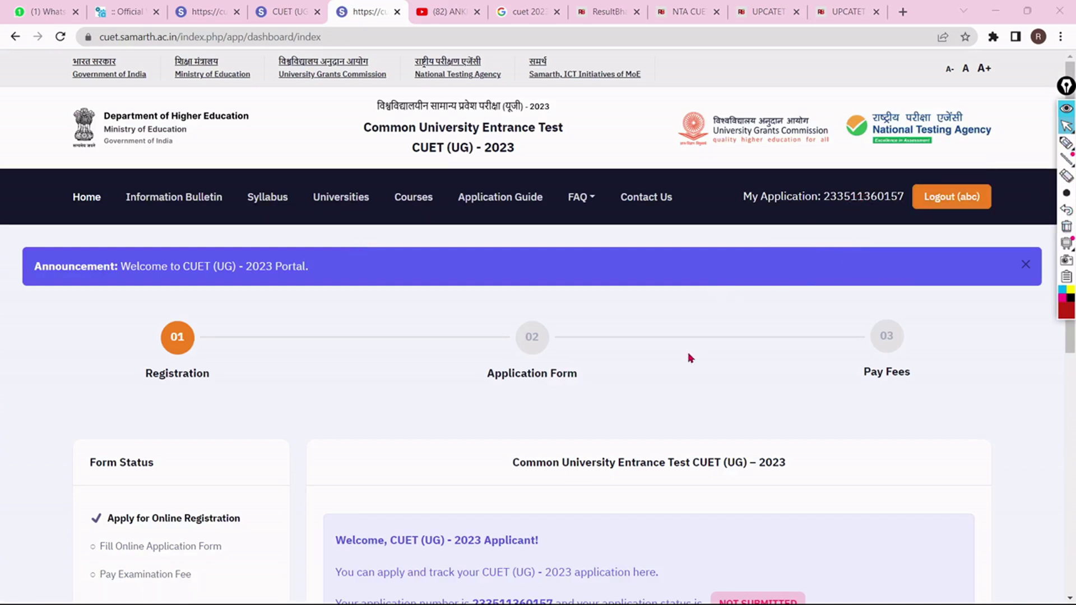
{"action": "scroll", "coordinate": [691, 357], "scroll_direction": "down", "scroll_amount": 2}
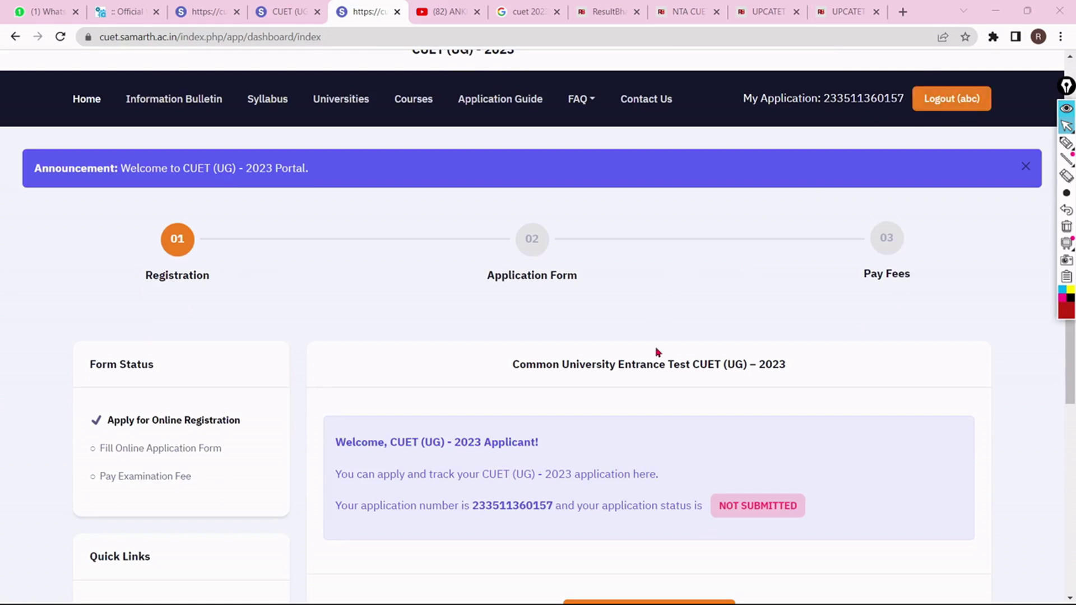
{"action": "scroll", "coordinate": [658, 352], "scroll_direction": "down", "scroll_amount": 4}
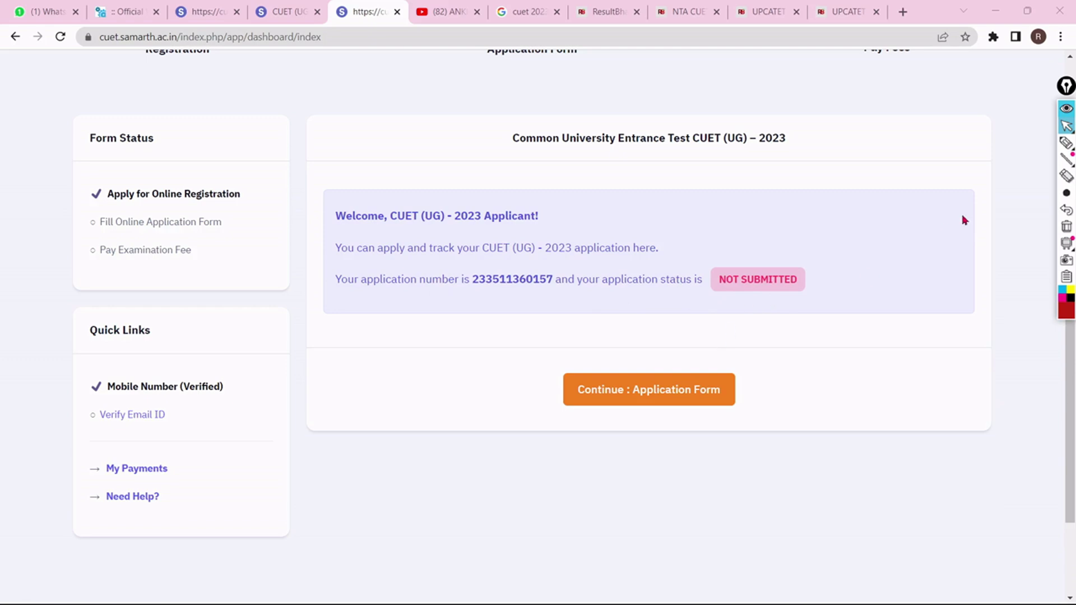
{"action": "left_click", "coordinate": [668, 394]}
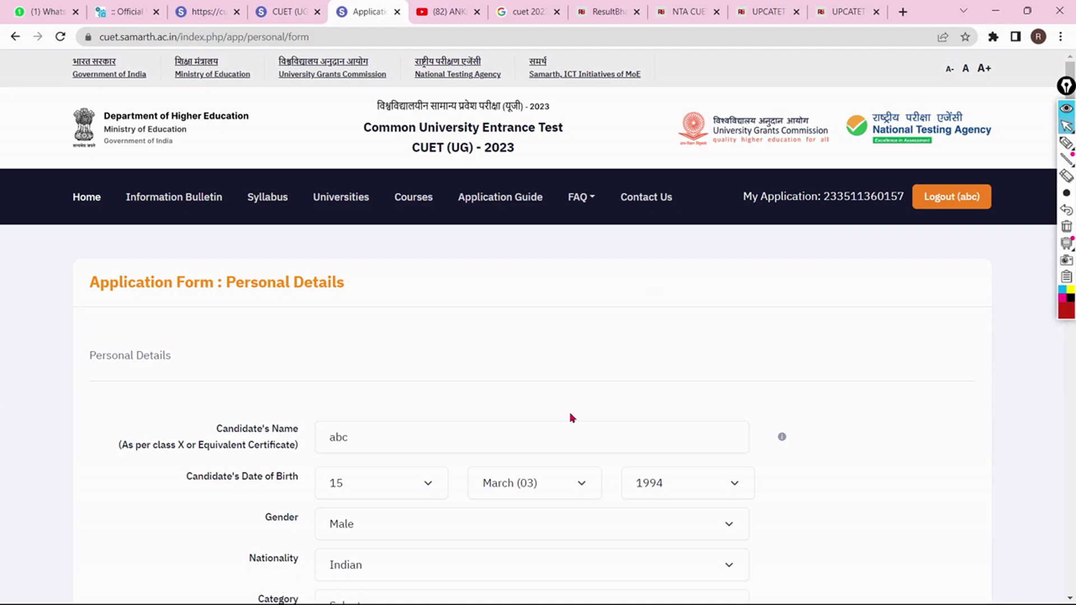
Set the Category to OBC-NCL on the Personal Details page
{"action": "scroll", "coordinate": [571, 418], "scroll_direction": "down", "scroll_amount": 5}
{"action": "scroll", "coordinate": [572, 418], "scroll_direction": "down", "scroll_amount": 5}
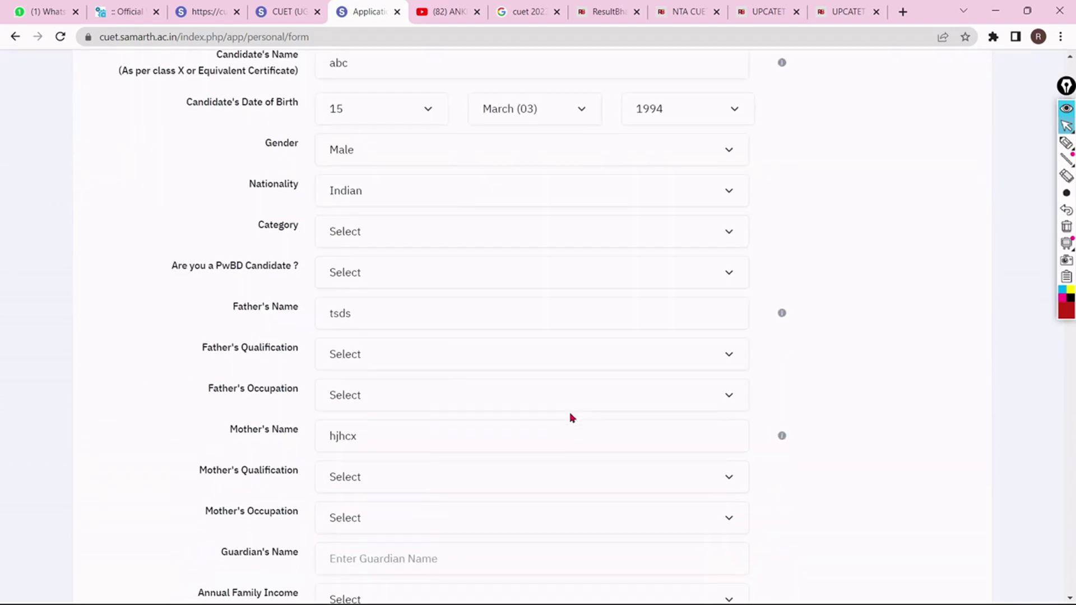
{"action": "scroll", "coordinate": [578, 264], "scroll_direction": "up", "scroll_amount": 1}
{"action": "scroll", "coordinate": [578, 264], "scroll_direction": "up", "scroll_amount": 2}
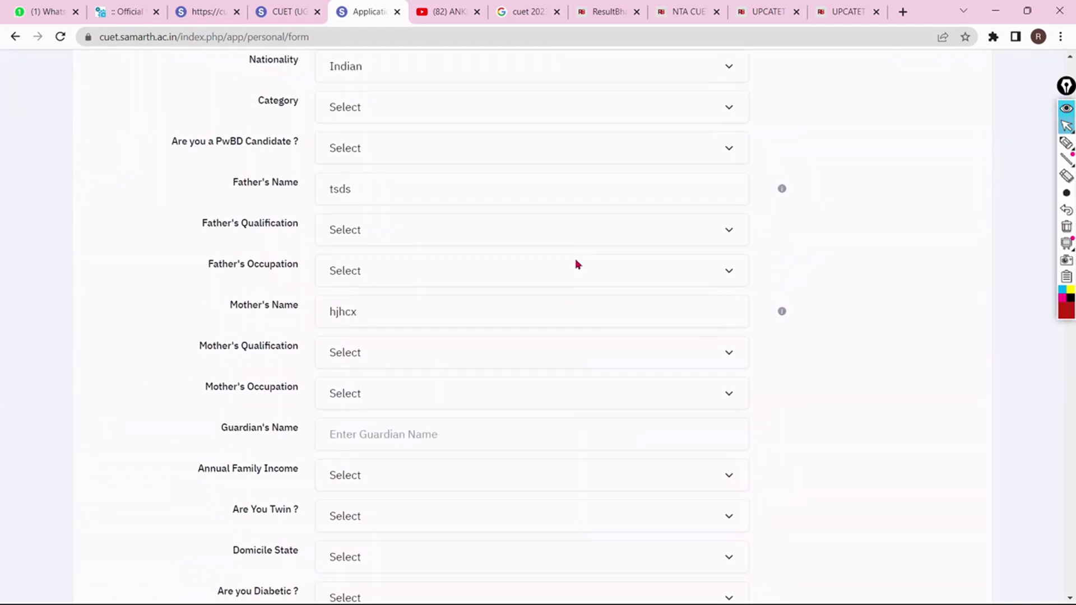
{"action": "scroll", "coordinate": [578, 264], "scroll_direction": "up", "scroll_amount": 3}
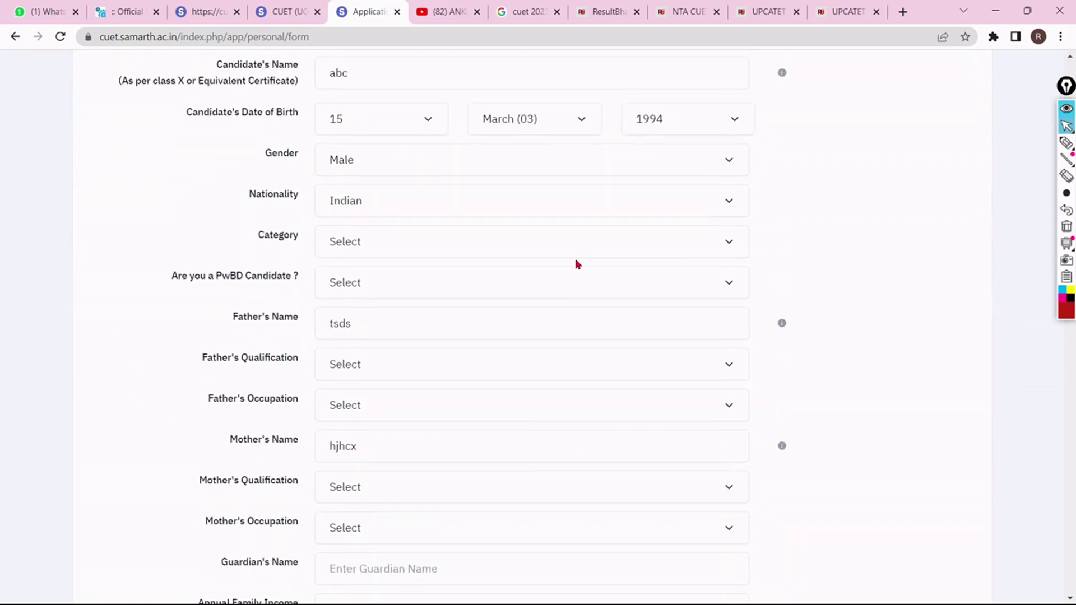
{"action": "scroll", "coordinate": [578, 264], "scroll_direction": "up", "scroll_amount": 4}
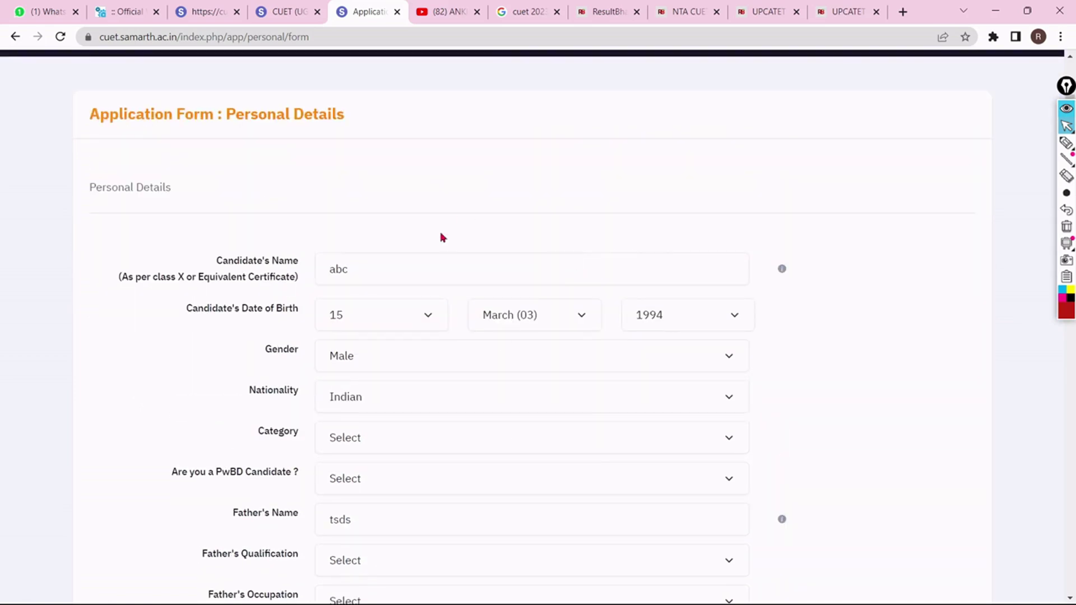
{"action": "scroll", "coordinate": [472, 282], "scroll_direction": "down", "scroll_amount": 2}
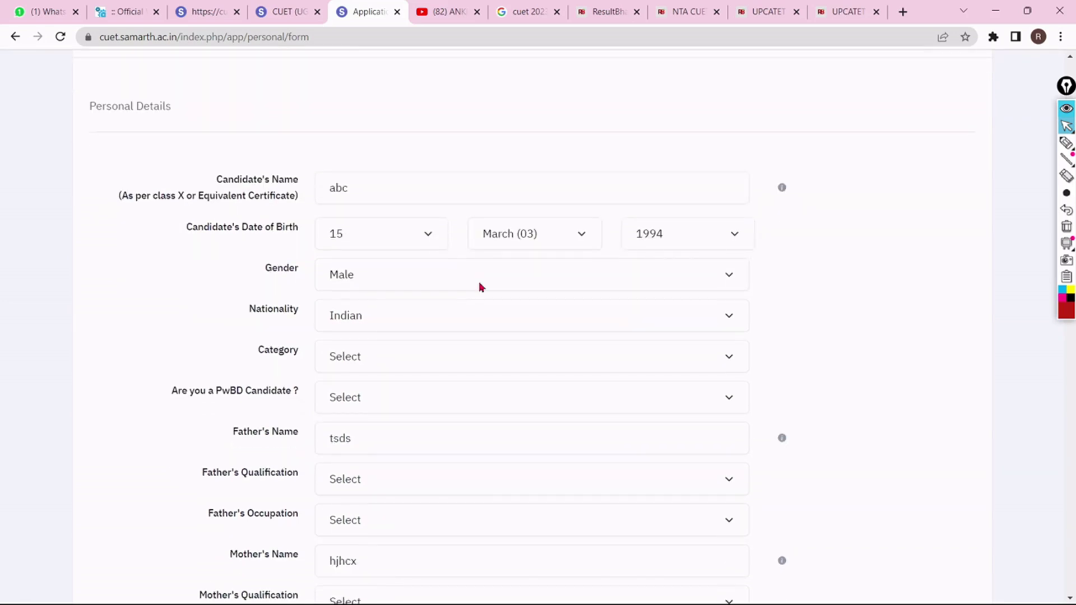
{"action": "scroll", "coordinate": [479, 286], "scroll_direction": "down", "scroll_amount": 1}
{"action": "left_click", "coordinate": [432, 320]}
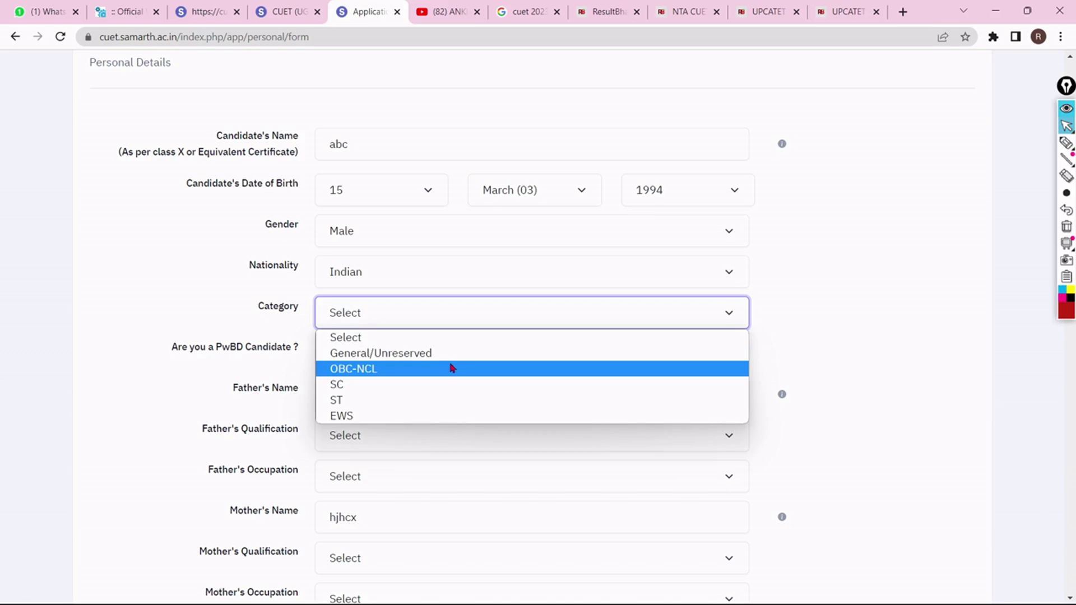
{"action": "left_click", "coordinate": [433, 374]}
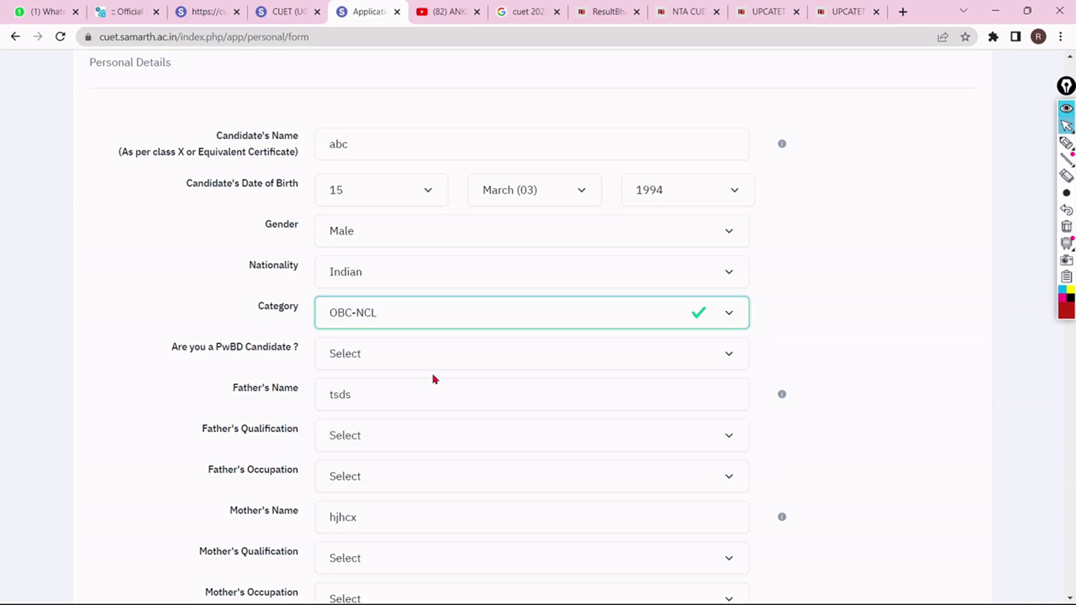
Answer No to 'Are you a PwBD Candidate?'
{"action": "scroll", "coordinate": [530, 355], "scroll_direction": "down", "scroll_amount": 1}
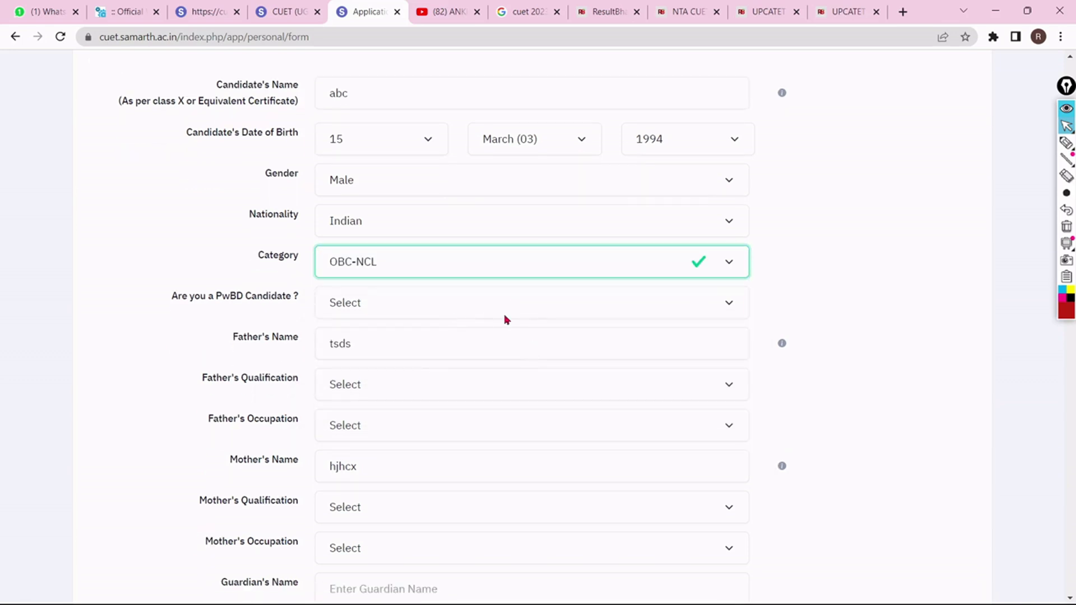
{"action": "left_click", "coordinate": [553, 315]}
{"action": "left_click", "coordinate": [553, 315]}
{"action": "left_click", "coordinate": [554, 316]}
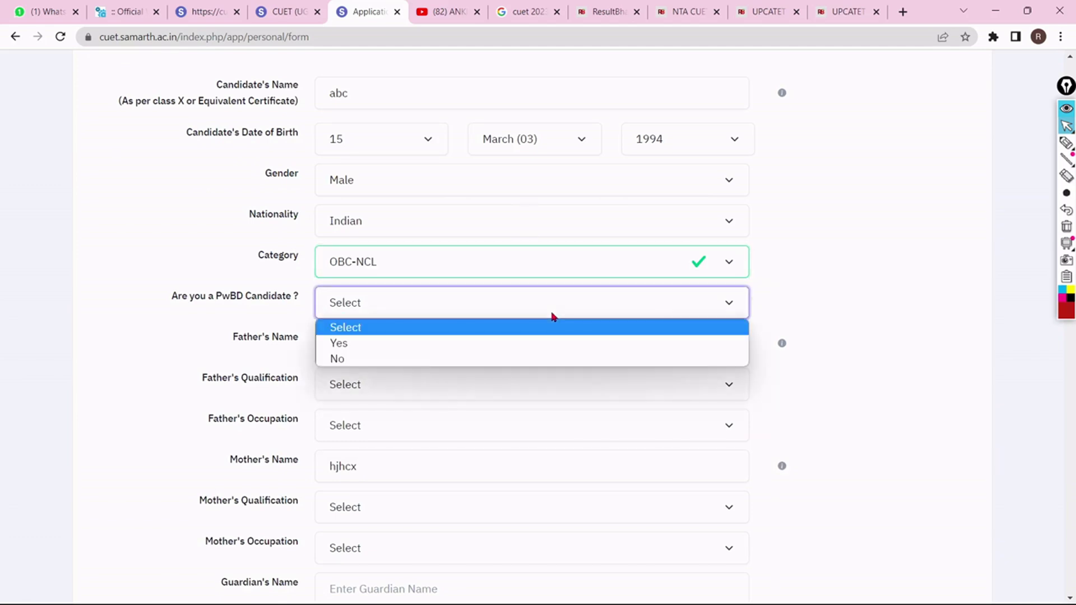
{"action": "left_click", "coordinate": [484, 359]}
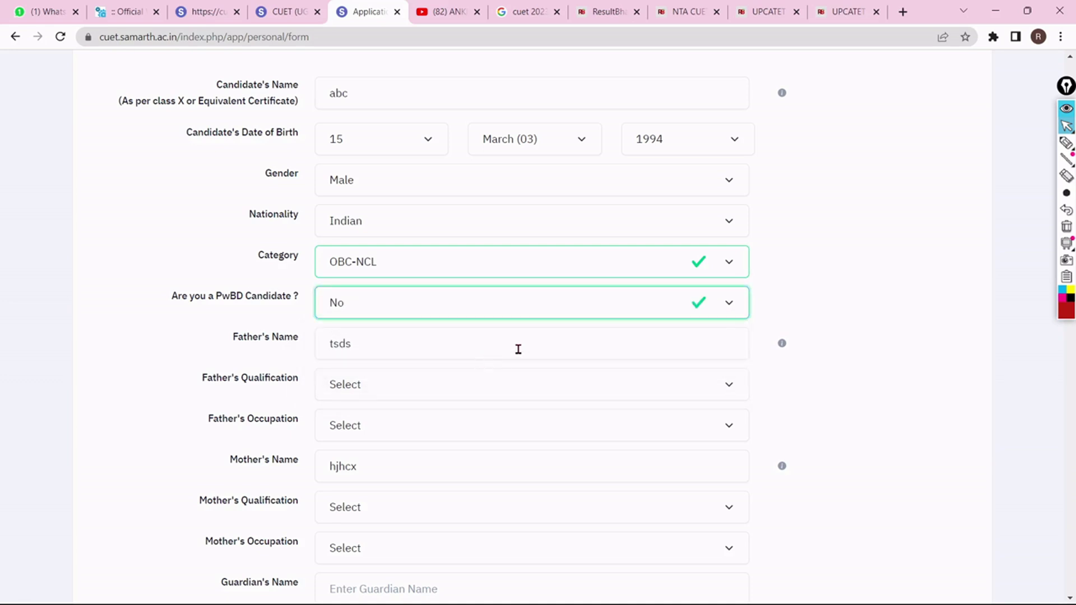
{"action": "scroll", "coordinate": [519, 349], "scroll_direction": "down", "scroll_amount": 1}
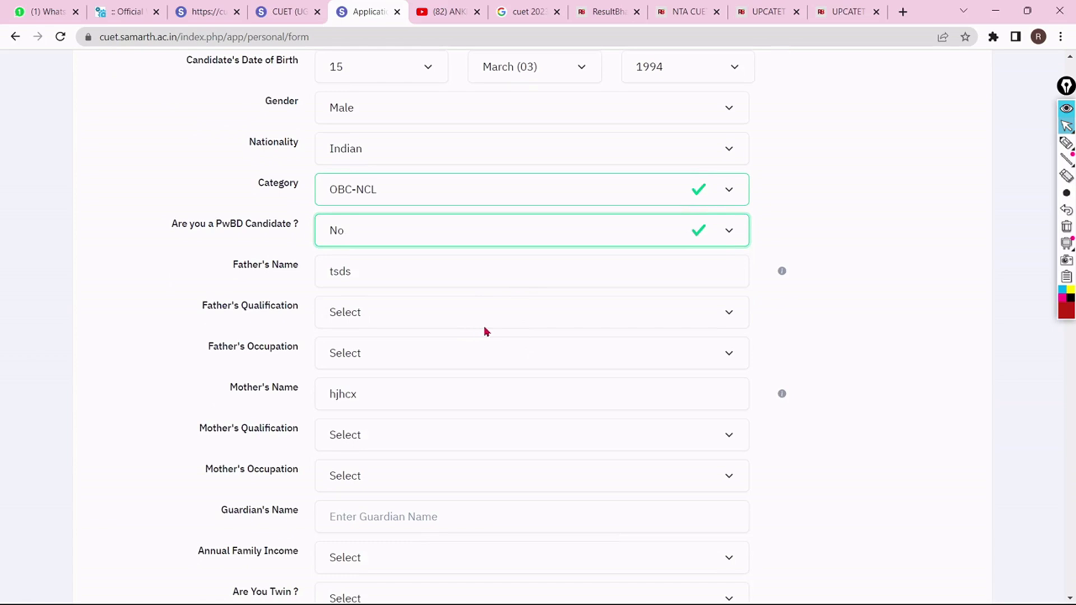
Set father's qualification to Not Applicable and his occupation to Agriculture, replacing Architecture
{"action": "left_click", "coordinate": [494, 327]}
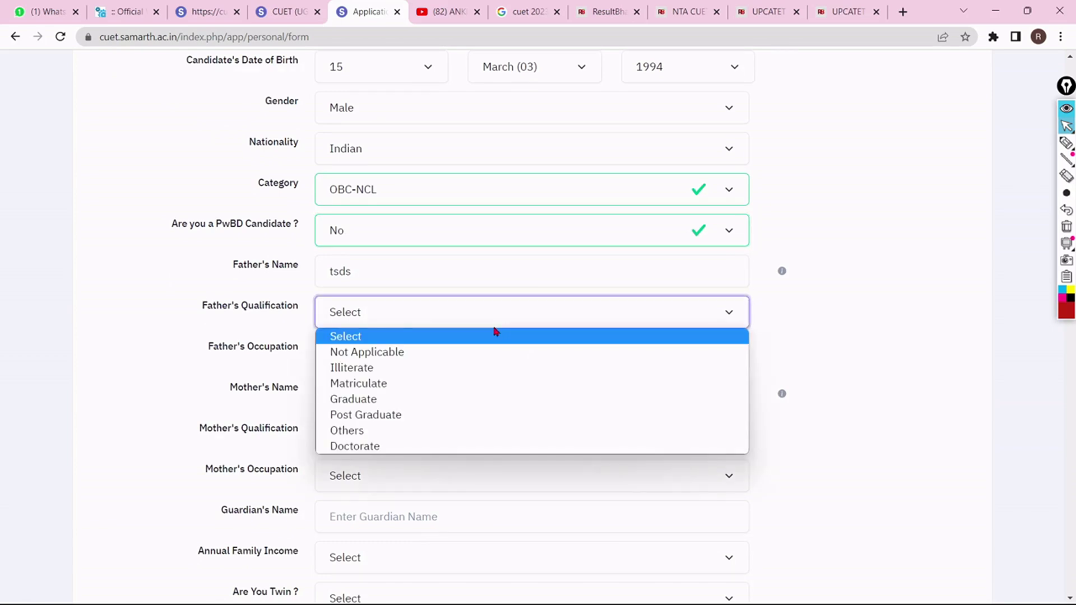
{"action": "left_click", "coordinate": [453, 359]}
{"action": "left_click", "coordinate": [469, 359]}
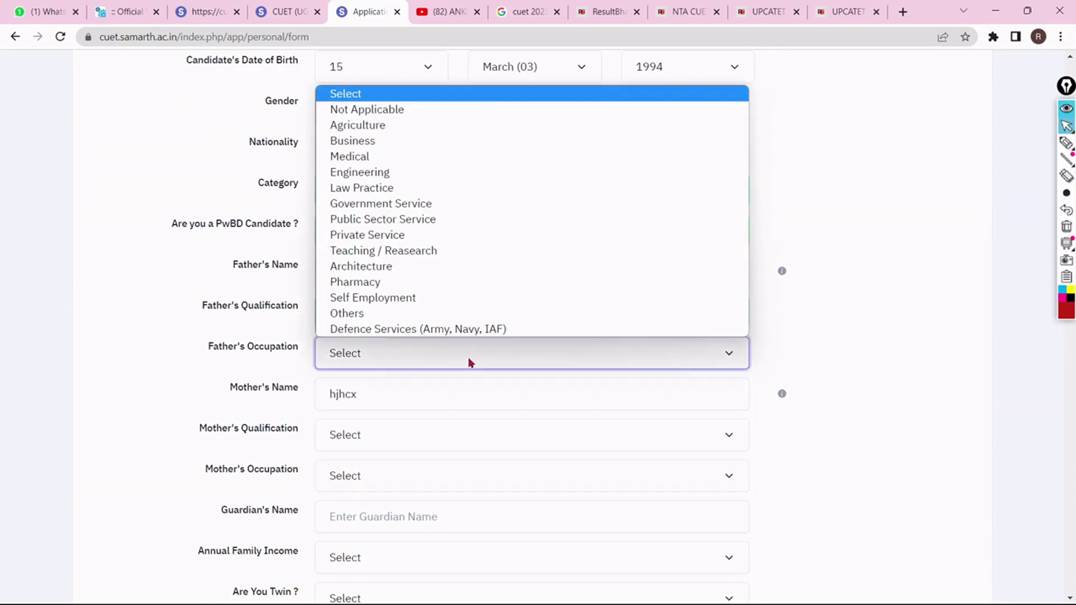
{"action": "left_click", "coordinate": [439, 265]}
{"action": "scroll", "coordinate": [485, 402], "scroll_direction": "down", "scroll_amount": 1}
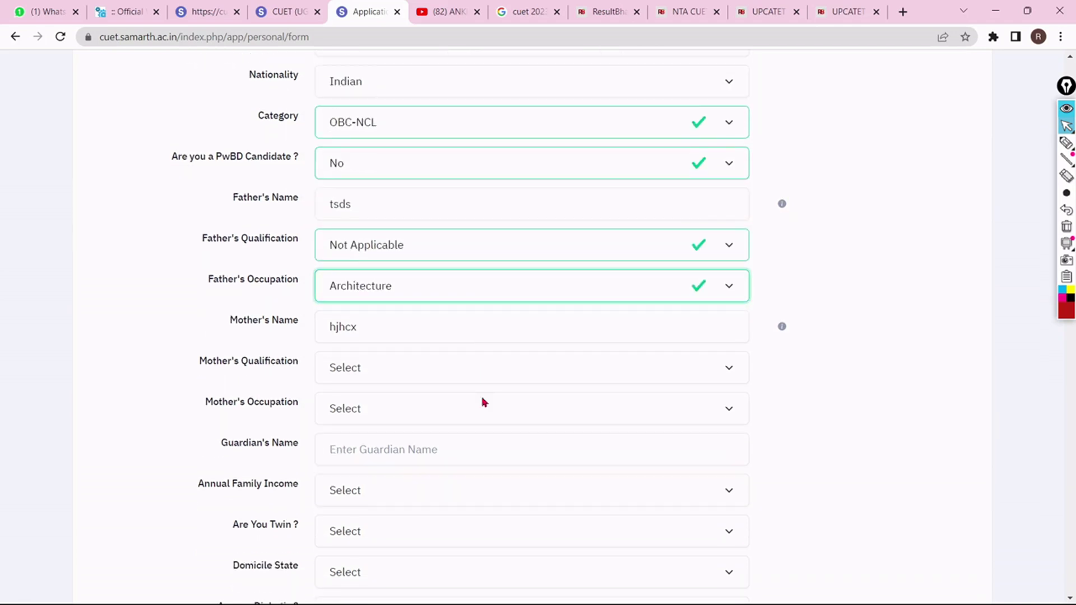
{"action": "scroll", "coordinate": [485, 402], "scroll_direction": "down", "scroll_amount": 1}
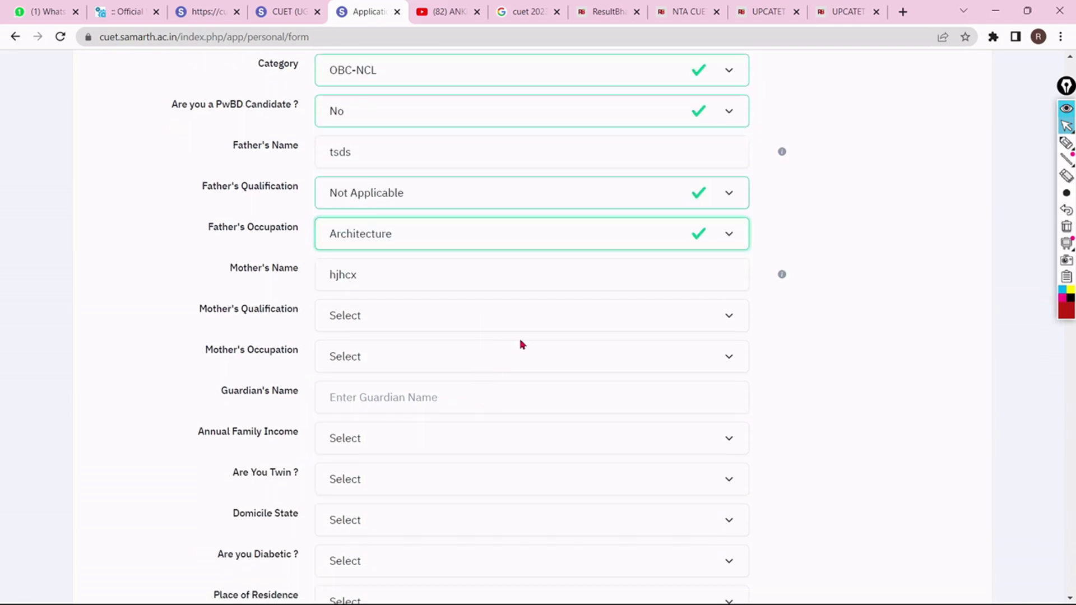
{"action": "left_click", "coordinate": [479, 325]}
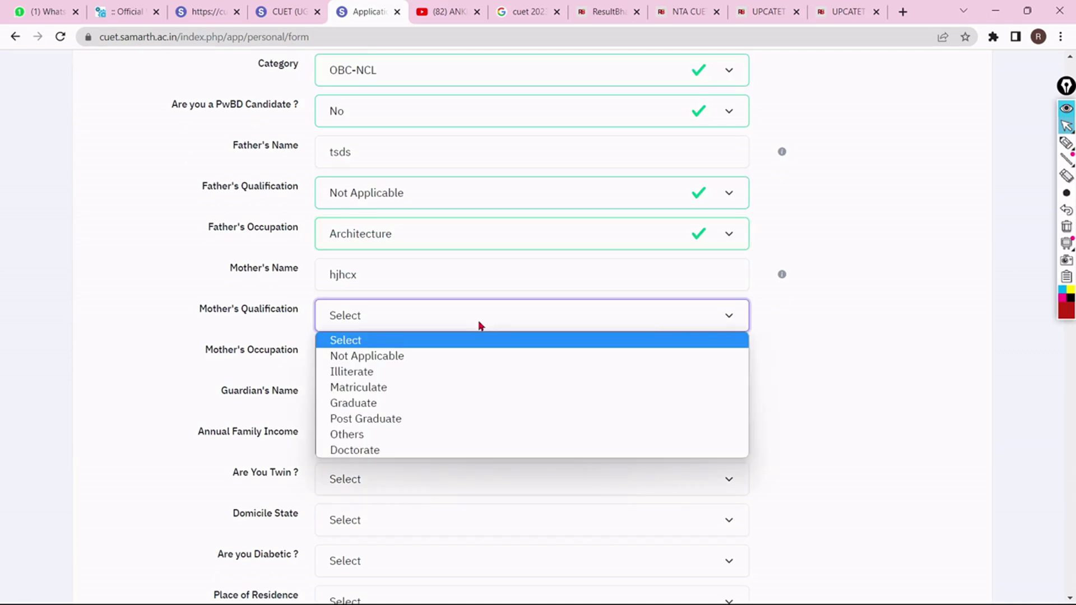
{"action": "left_click", "coordinate": [430, 241]}
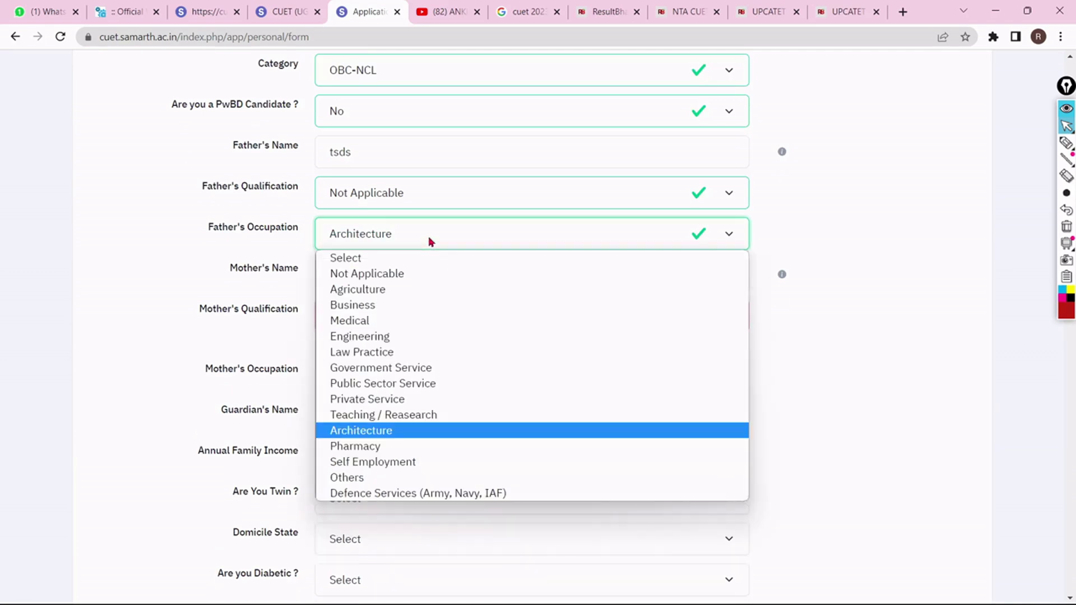
{"action": "left_click", "coordinate": [408, 289]}
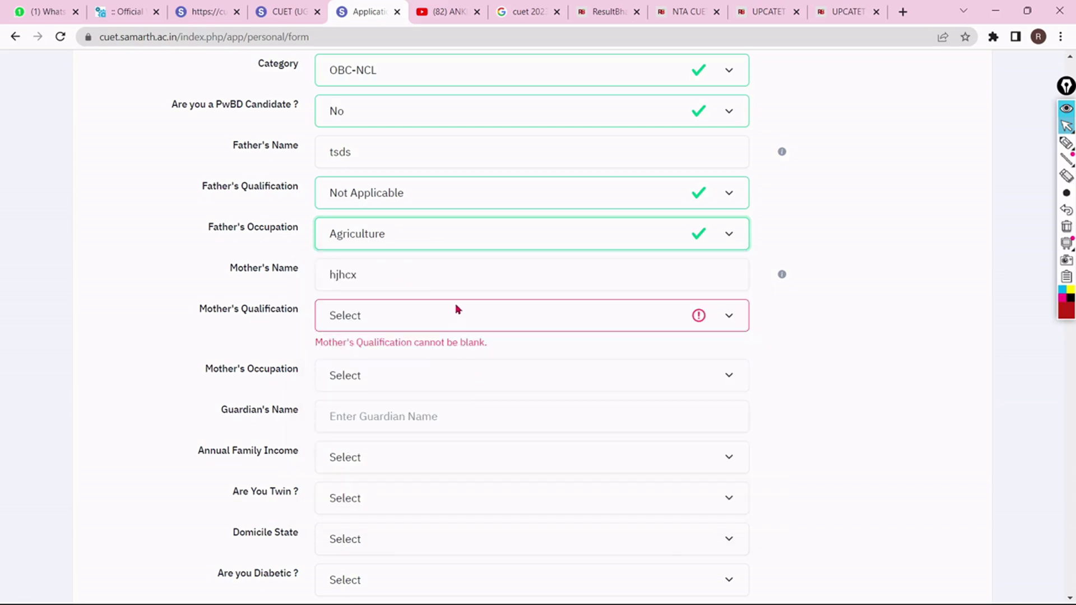
Set mother's qualification to Not Applicable and her occupation to Pharmacy
{"action": "left_click", "coordinate": [450, 321]}
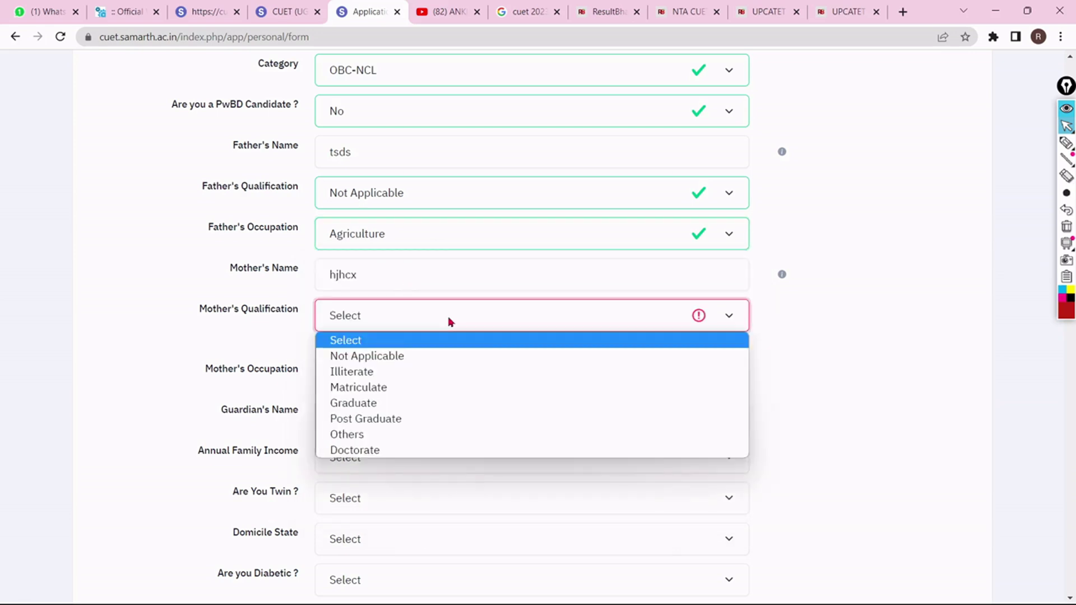
{"action": "left_click", "coordinate": [427, 357]}
{"action": "scroll", "coordinate": [441, 381], "scroll_direction": "down", "scroll_amount": 1}
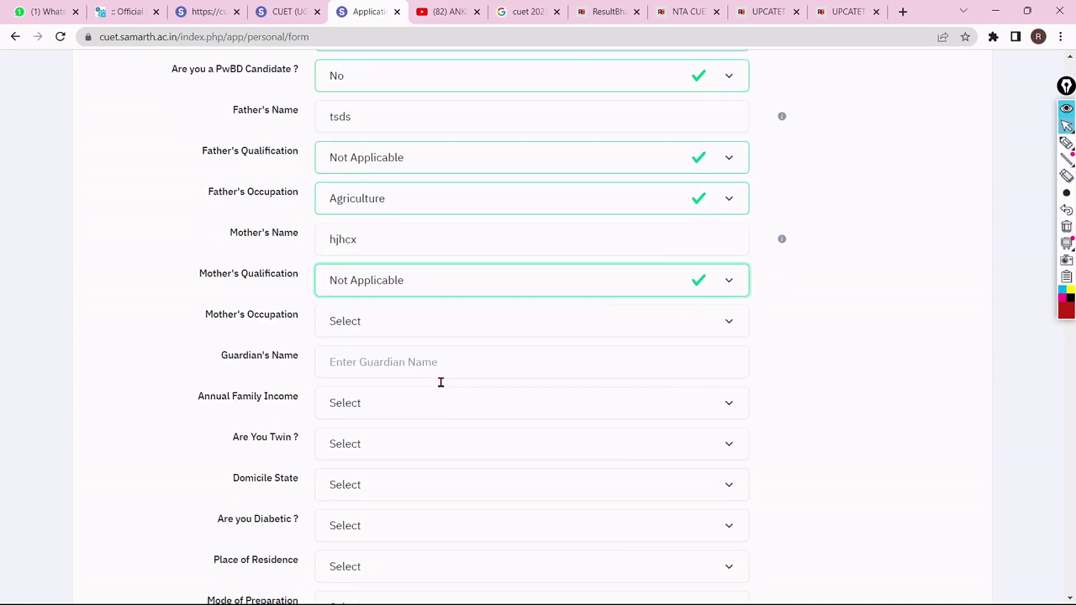
{"action": "left_click", "coordinate": [475, 323]}
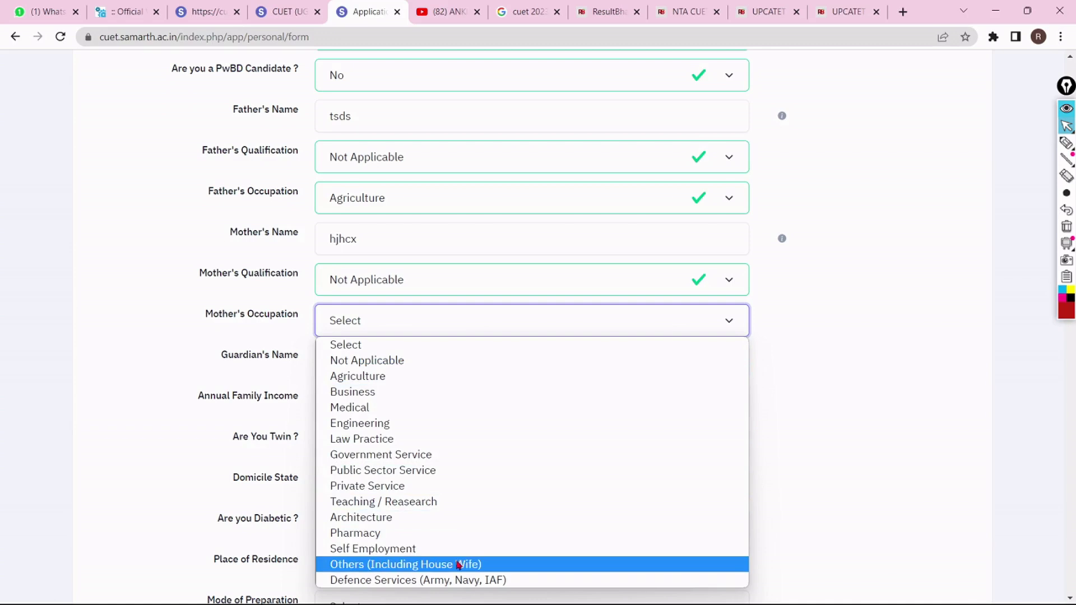
{"action": "left_click", "coordinate": [499, 537]}
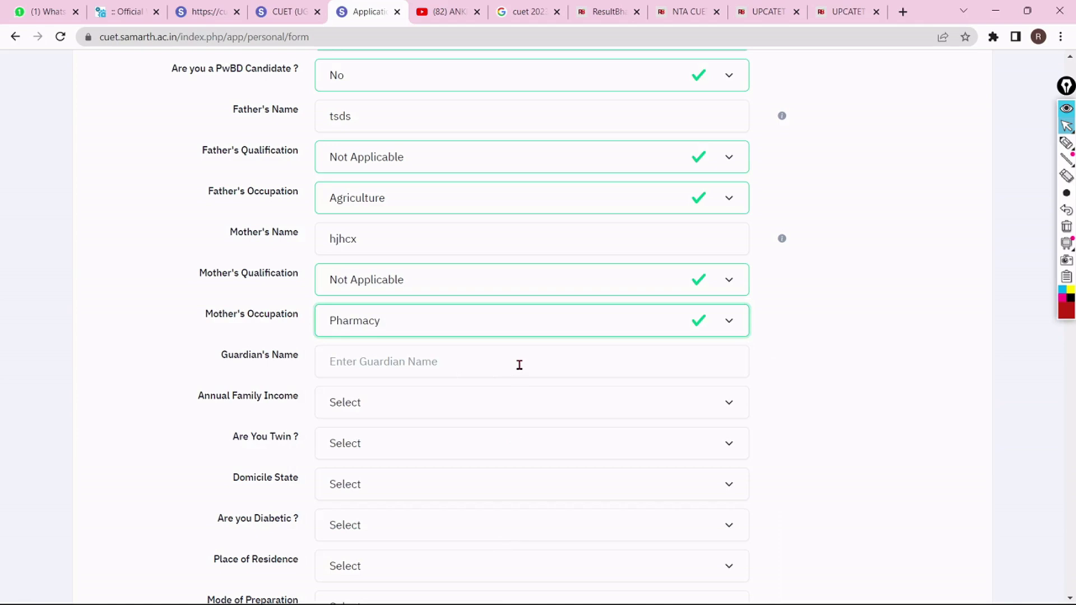
Set annual family income to UPTO 100000 and answer No for Twin
{"action": "scroll", "coordinate": [519, 365], "scroll_direction": "down", "scroll_amount": 1}
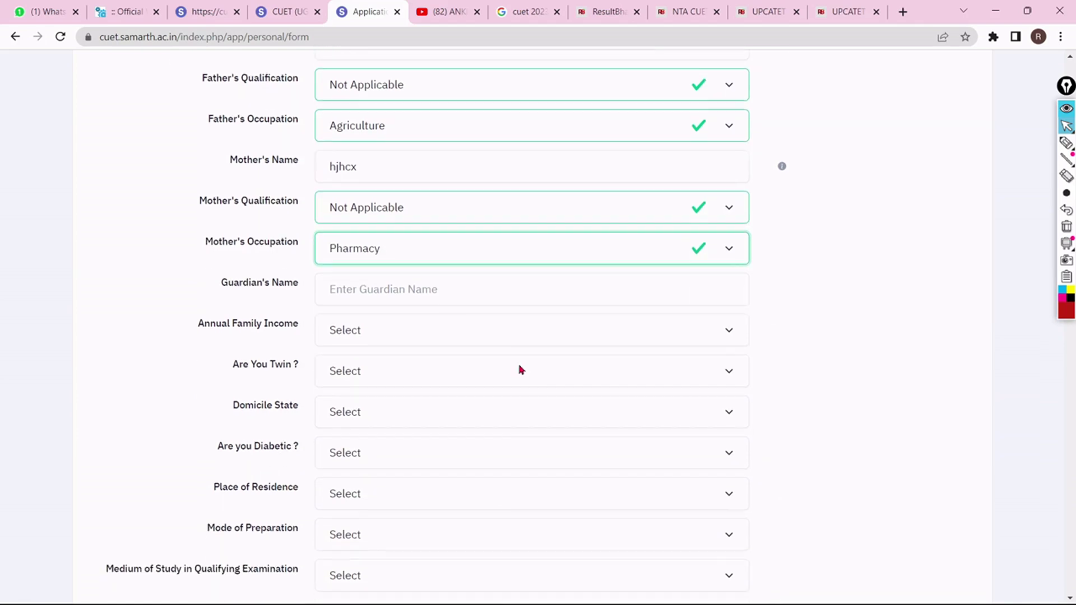
{"action": "left_click", "coordinate": [474, 331]}
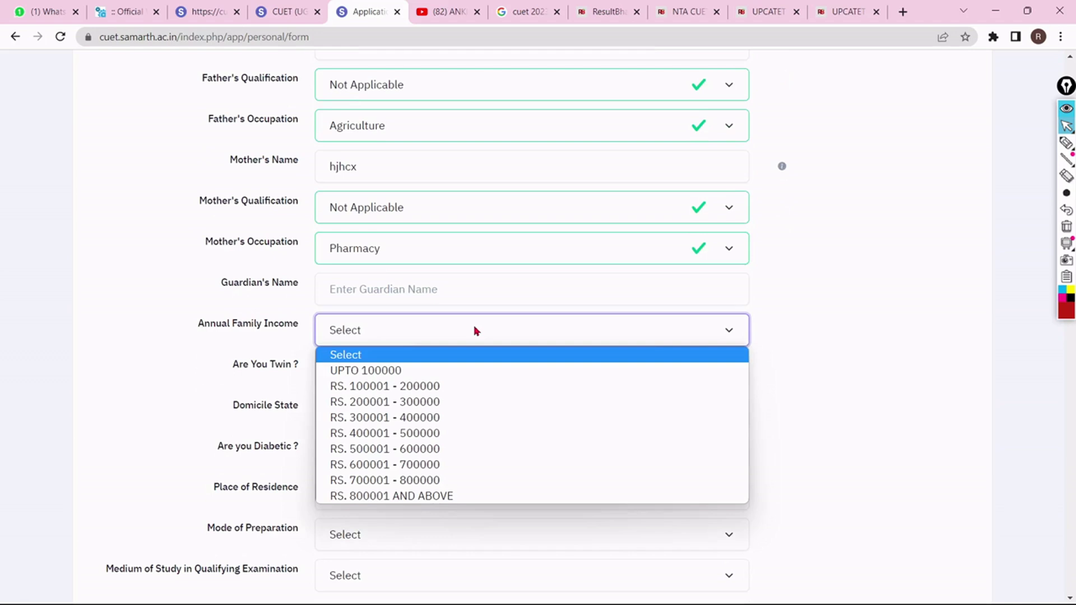
{"action": "left_click", "coordinate": [390, 372]}
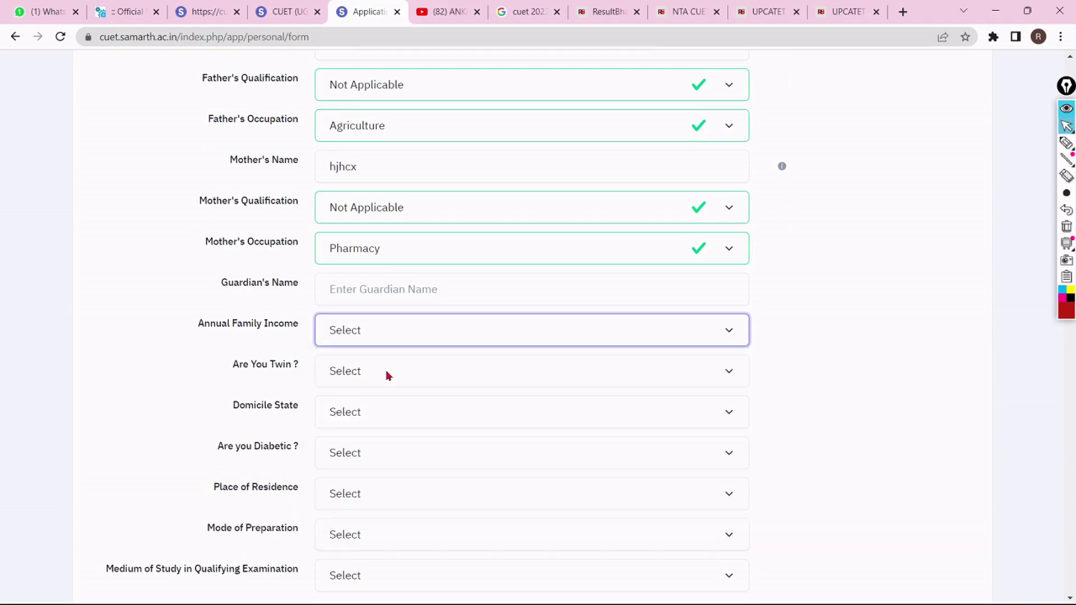
{"action": "left_click", "coordinate": [421, 377]}
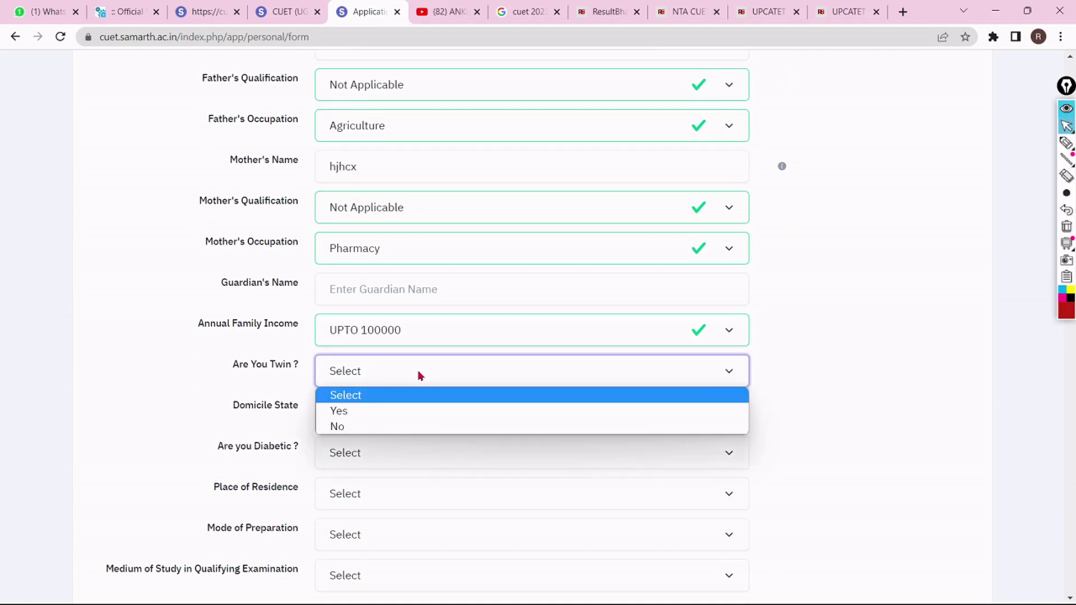
{"action": "left_click", "coordinate": [362, 428]}
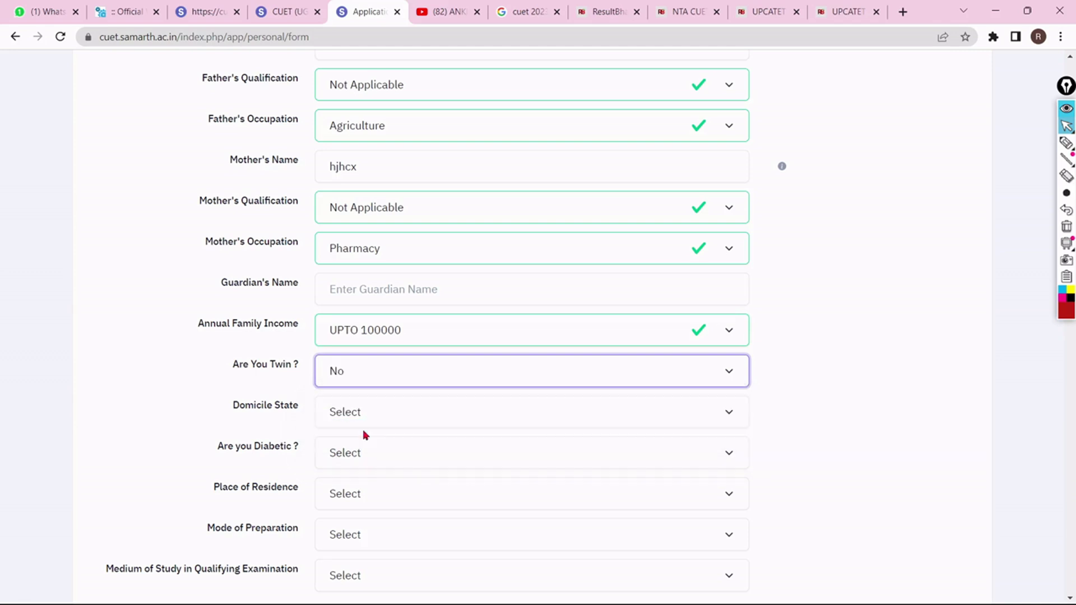
Choose JHARKHAND as the domicile state
{"action": "left_click", "coordinate": [412, 417]}
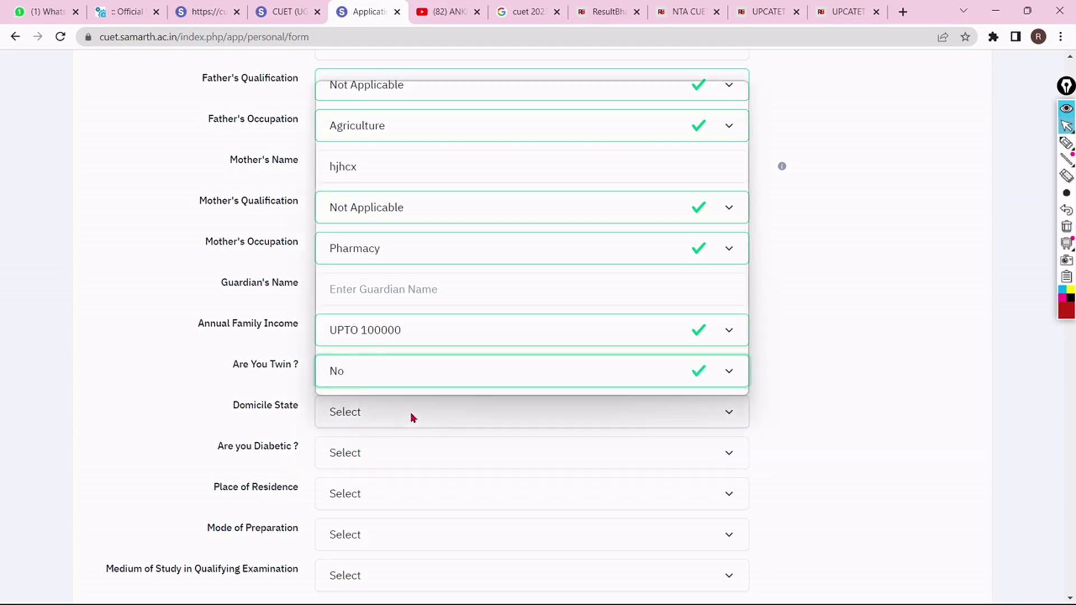
{"action": "scroll", "coordinate": [409, 365], "scroll_direction": "down", "scroll_amount": 1}
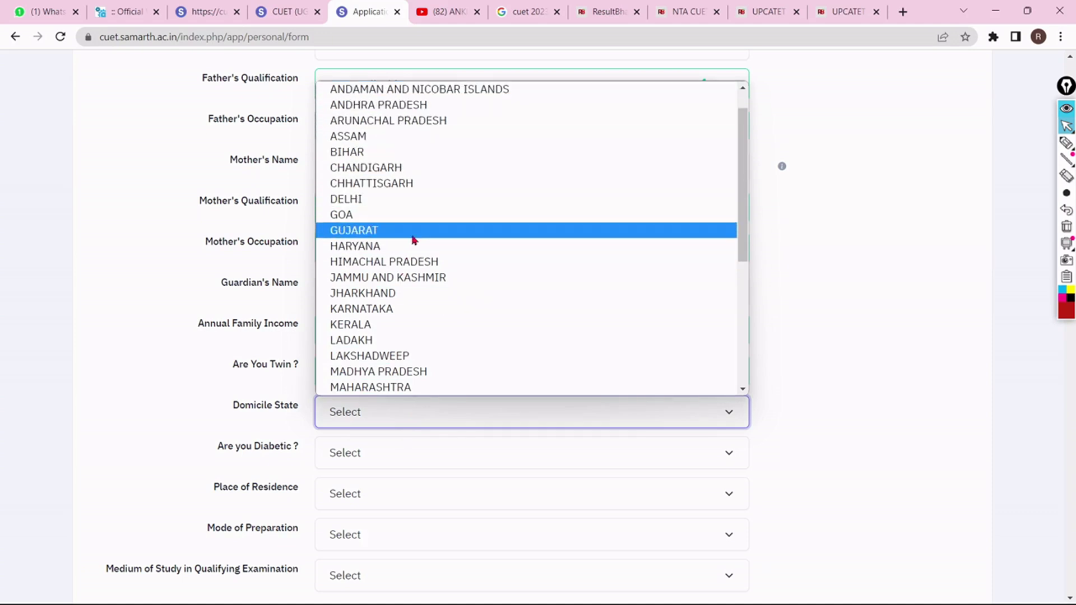
{"action": "left_click", "coordinate": [410, 294]}
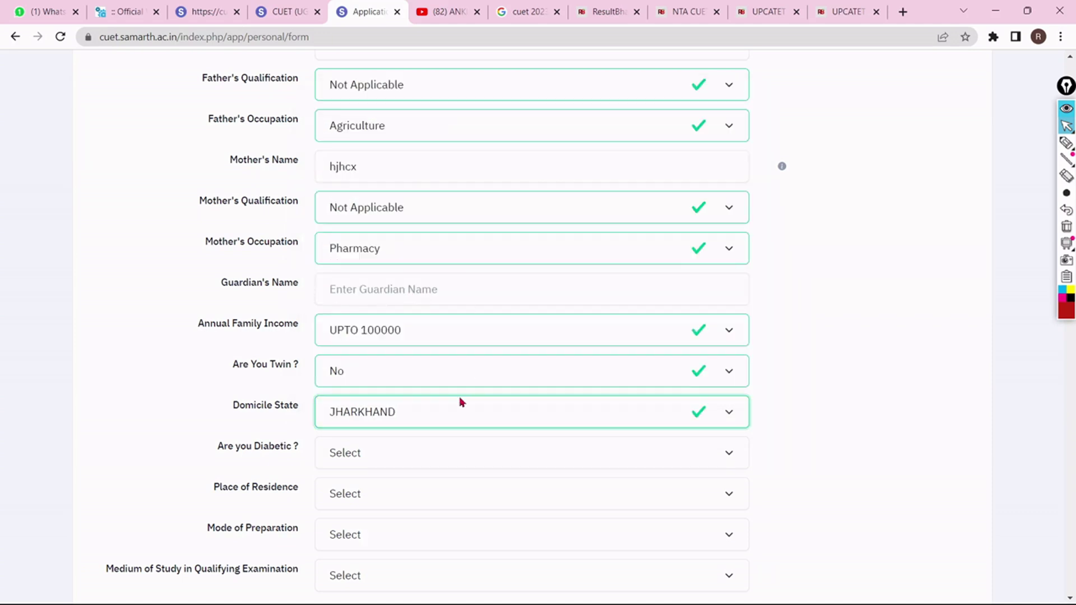
{"action": "scroll", "coordinate": [463, 398], "scroll_direction": "down", "scroll_amount": 1}
{"action": "scroll", "coordinate": [461, 402], "scroll_direction": "down", "scroll_amount": 1}
Answer No for Diabetic and set Place of Residence to Urban
{"action": "left_click", "coordinate": [438, 352]}
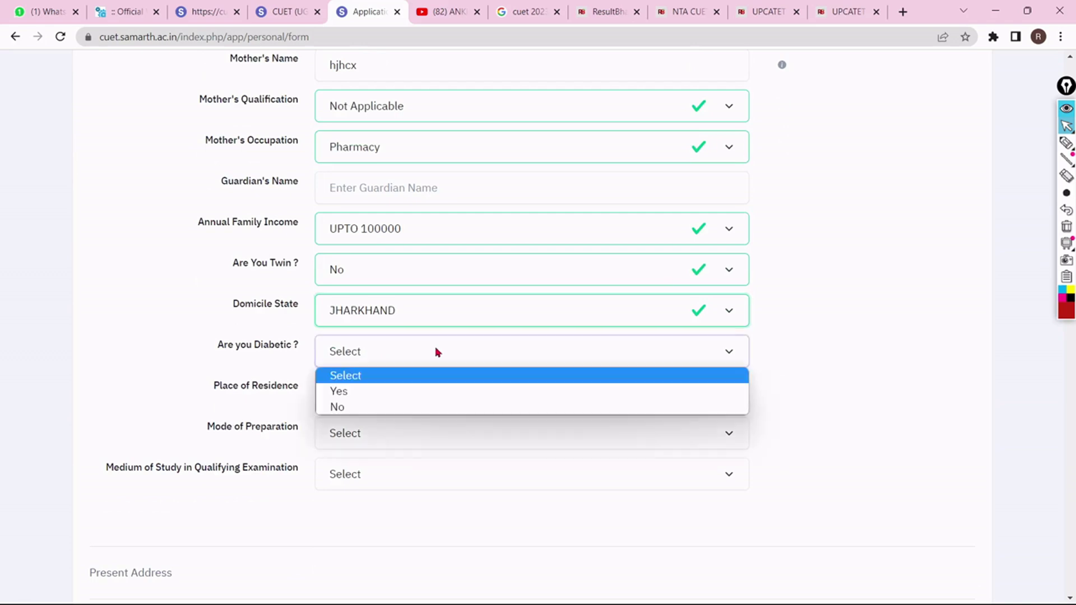
{"action": "left_click", "coordinate": [391, 411]}
{"action": "left_click", "coordinate": [449, 392]}
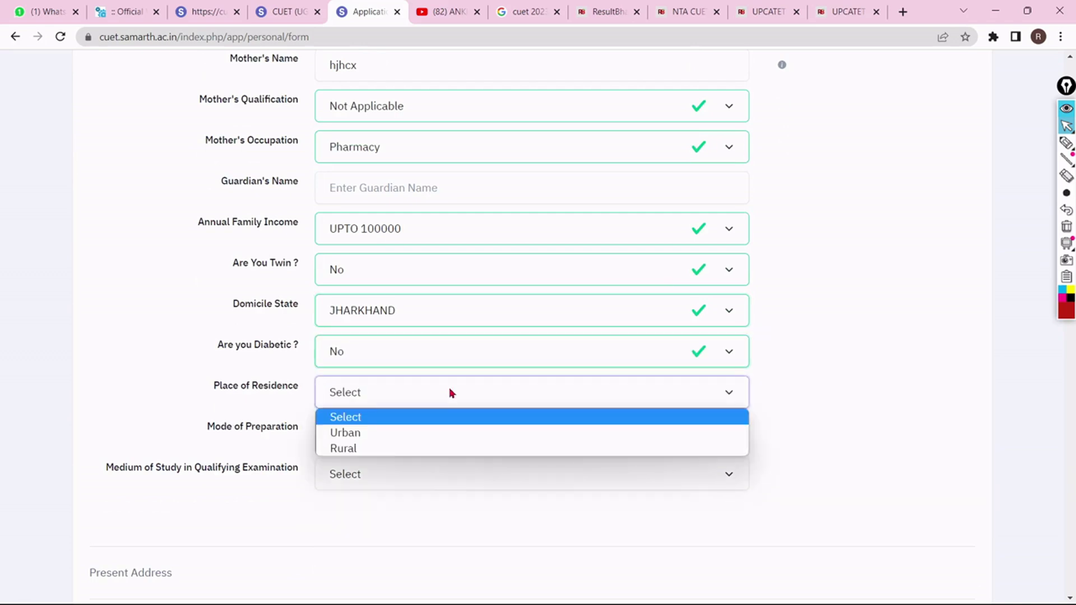
{"action": "left_click", "coordinate": [401, 437]}
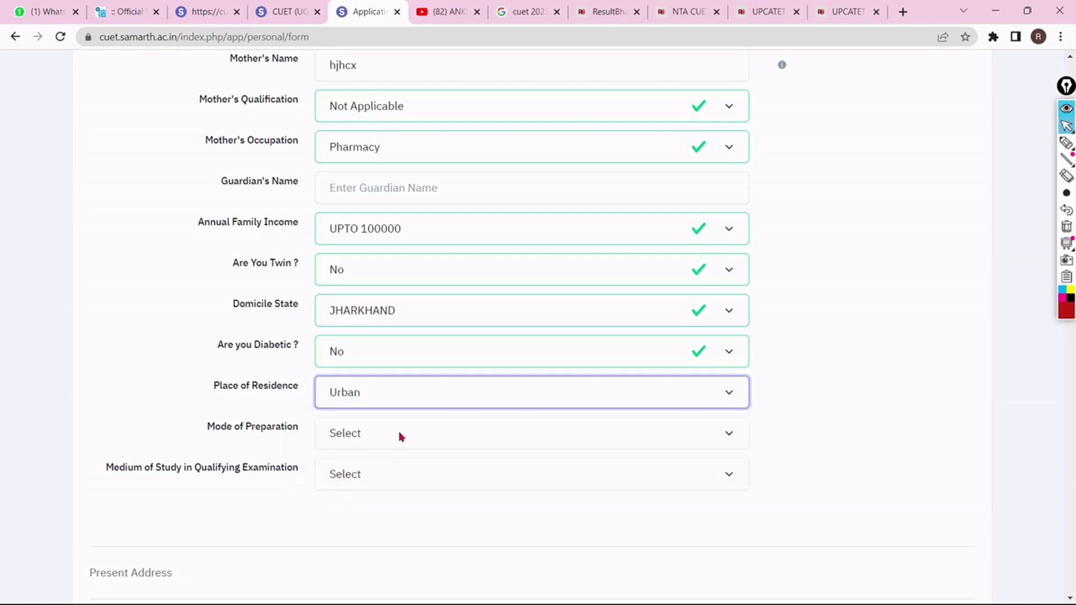
{"action": "left_click", "coordinate": [437, 436]}
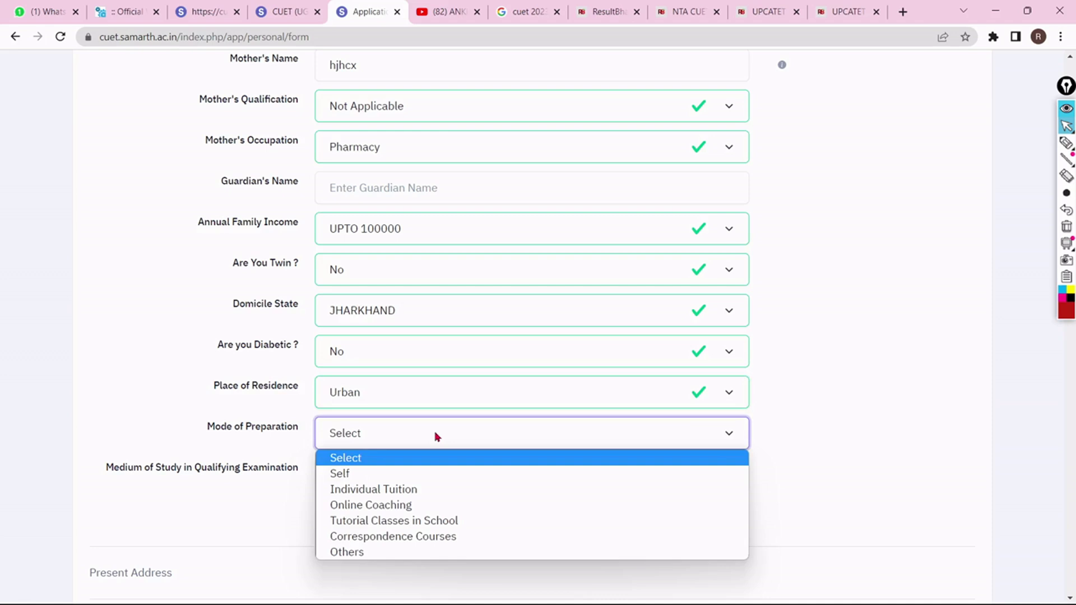
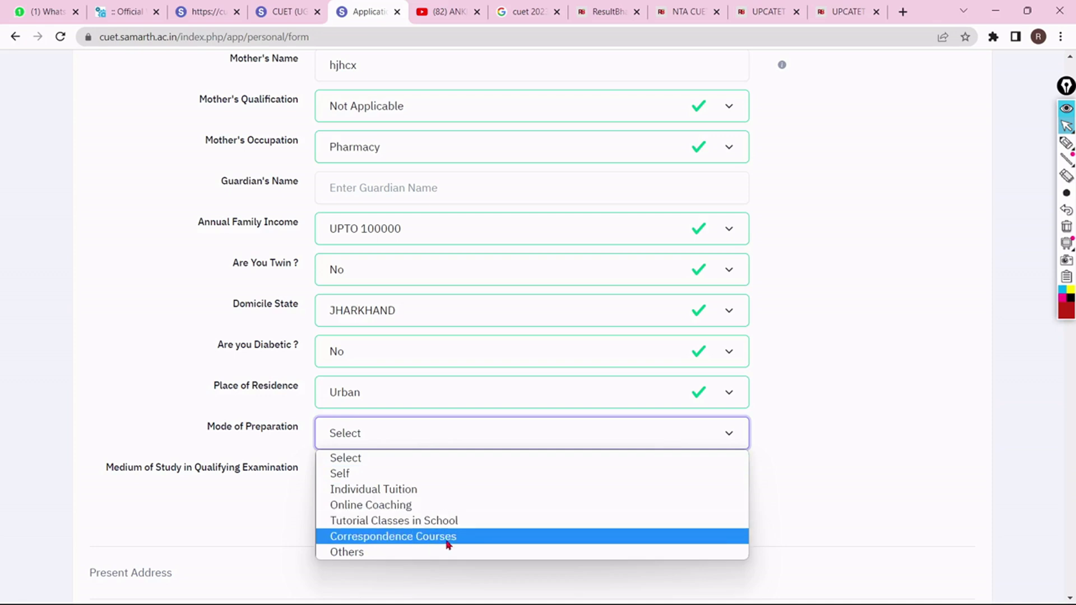
Set Mode of Preparation to Self and Medium of Study to Hindi
{"action": "left_click", "coordinate": [436, 480]}
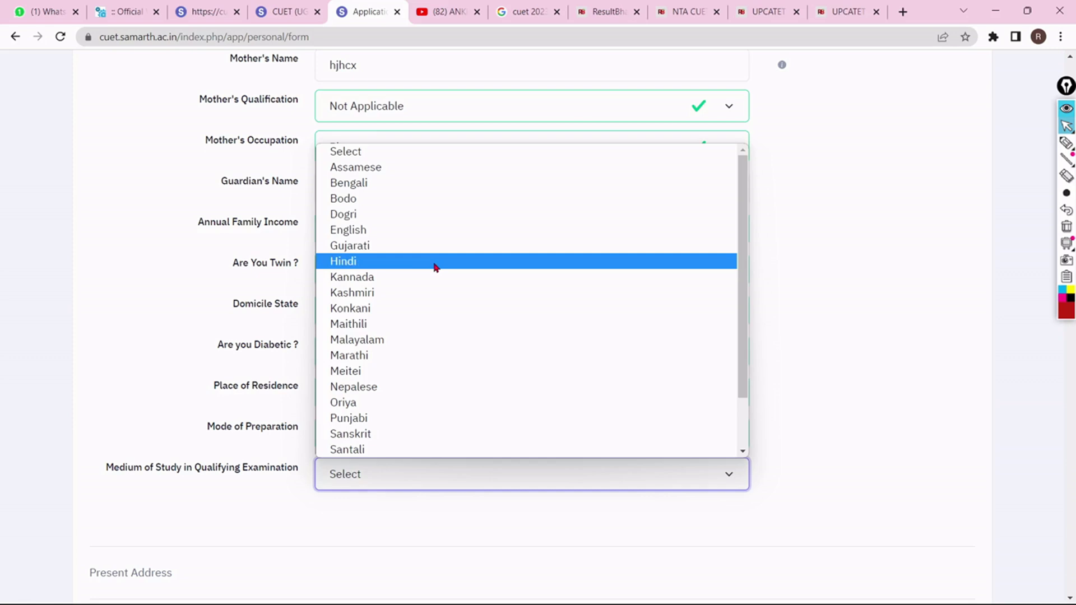
{"action": "left_click", "coordinate": [436, 267]}
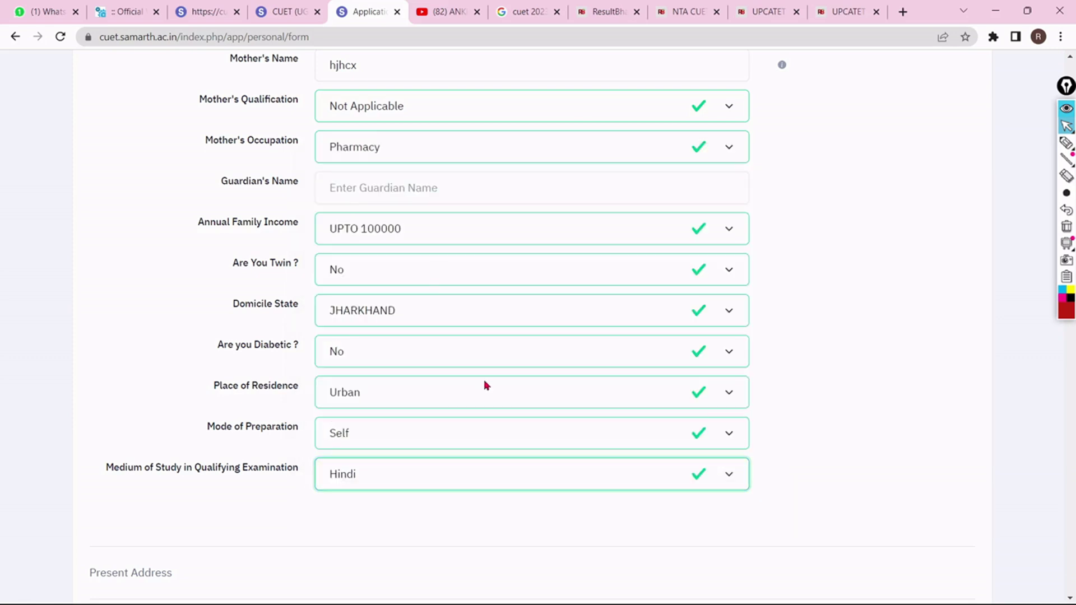
{"action": "scroll", "coordinate": [471, 364], "scroll_direction": "down", "scroll_amount": 3}
Tick 'Click if Same As Present Address' so the permanent address matches the present one
{"action": "scroll", "coordinate": [452, 422], "scroll_direction": "down", "scroll_amount": 5}
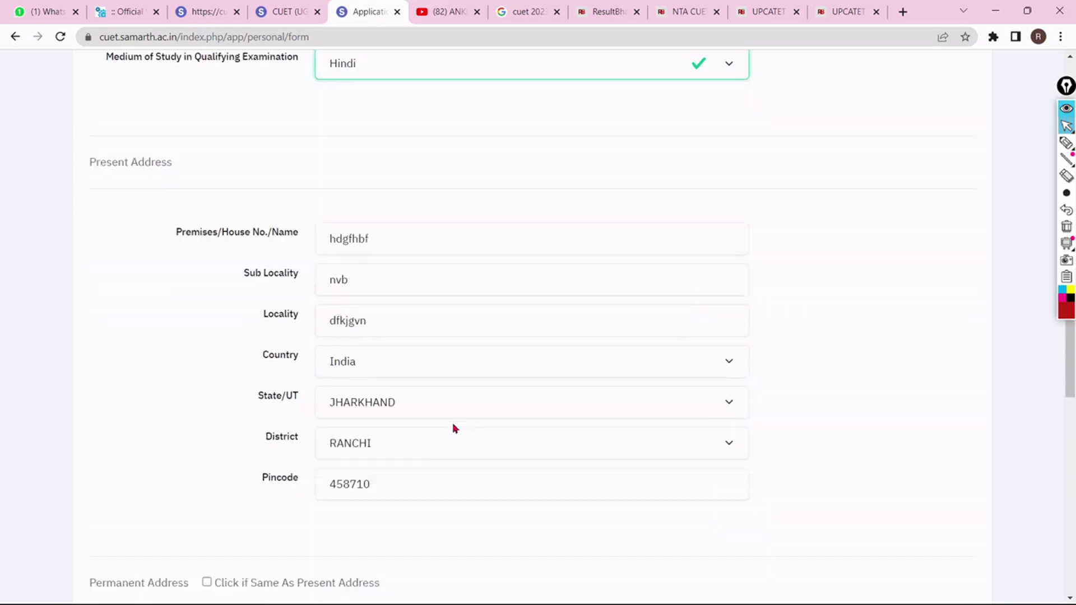
{"action": "scroll", "coordinate": [456, 351], "scroll_direction": "down", "scroll_amount": 2}
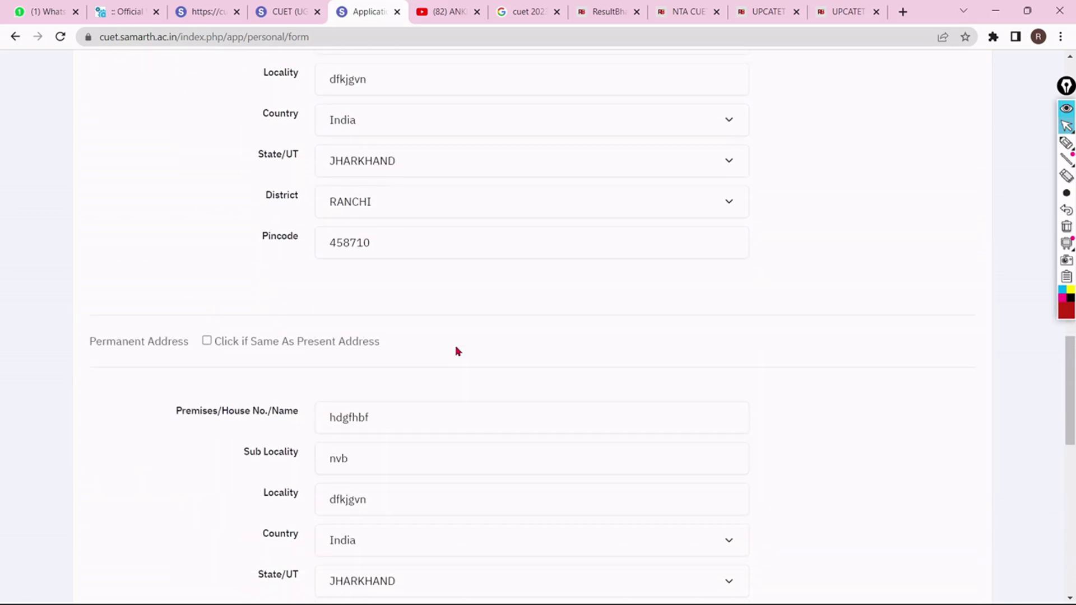
{"action": "left_click", "coordinate": [206, 342]}
{"action": "scroll", "coordinate": [459, 422], "scroll_direction": "down", "scroll_amount": 8}
{"action": "scroll", "coordinate": [403, 413], "scroll_direction": "down", "scroll_amount": 1}
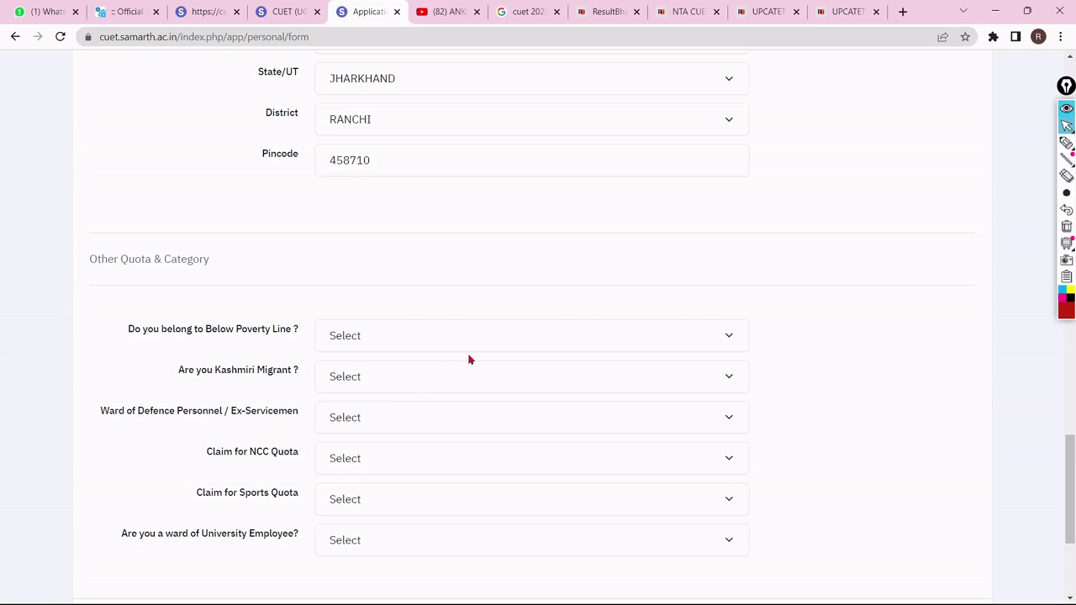
Answer No for Below Poverty Line, Kashmiri Migrant and defence personnel ward
{"action": "left_click", "coordinate": [495, 343]}
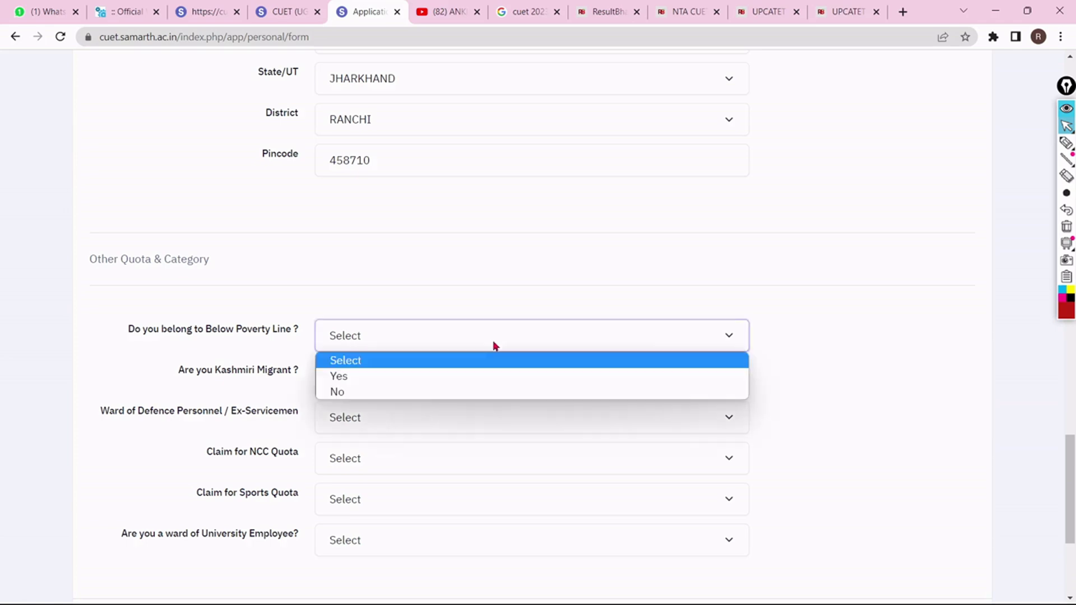
{"action": "left_click", "coordinate": [421, 393]}
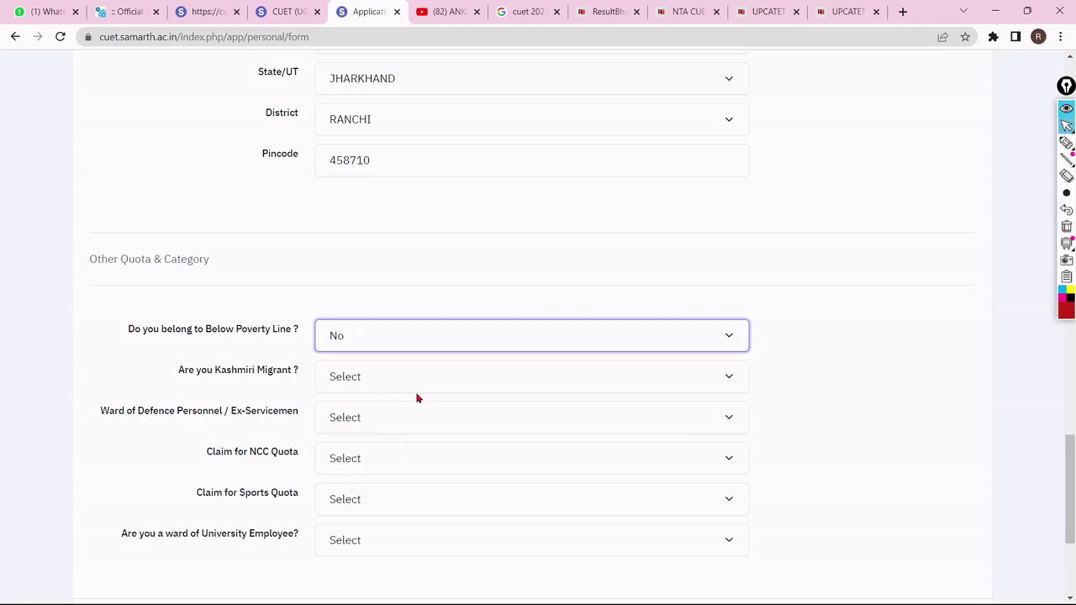
{"action": "left_click", "coordinate": [444, 379]}
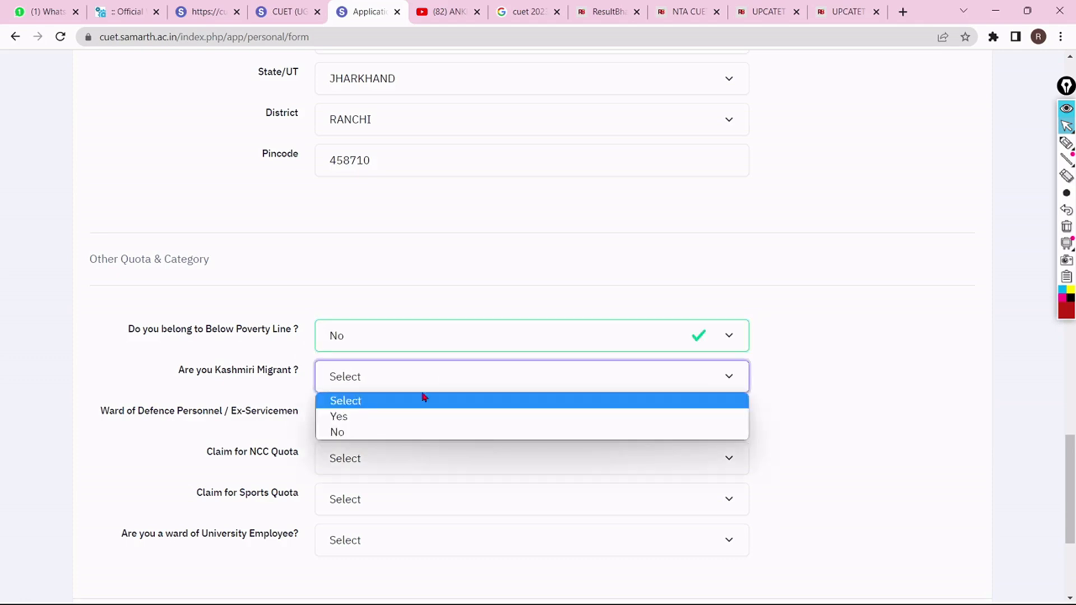
{"action": "left_click", "coordinate": [406, 444]}
{"action": "left_click", "coordinate": [437, 392]}
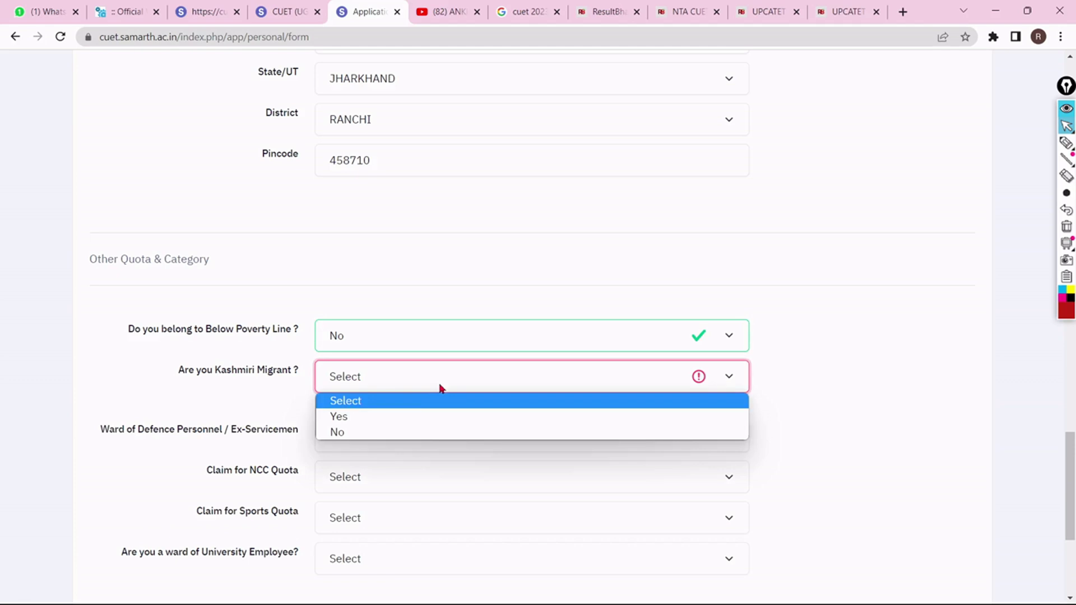
{"action": "left_click", "coordinate": [409, 435]}
{"action": "scroll", "coordinate": [406, 439], "scroll_direction": "down", "scroll_amount": 1}
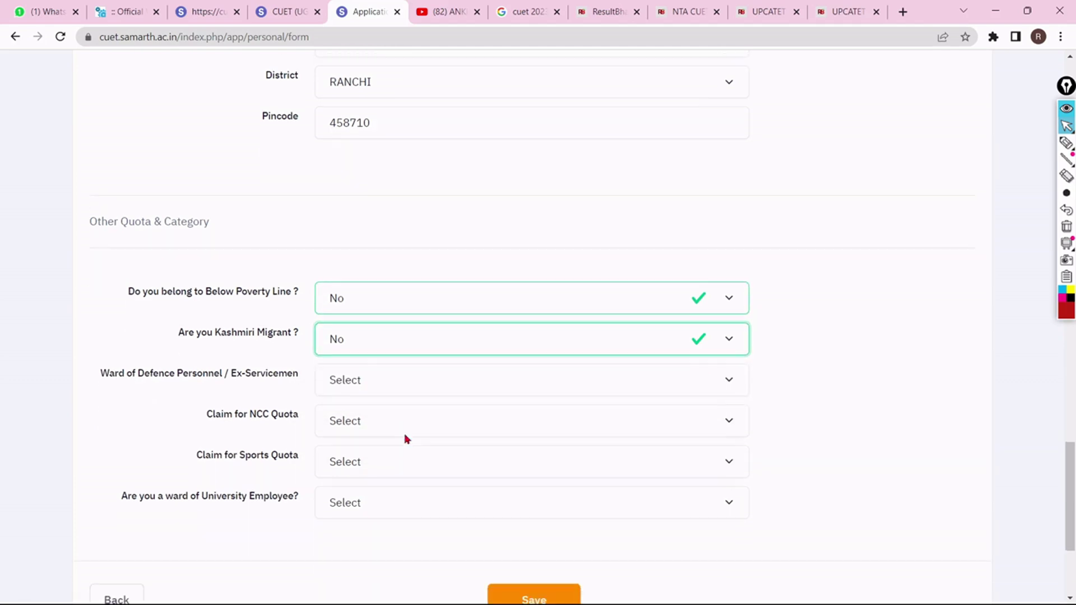
{"action": "left_click", "coordinate": [434, 392]}
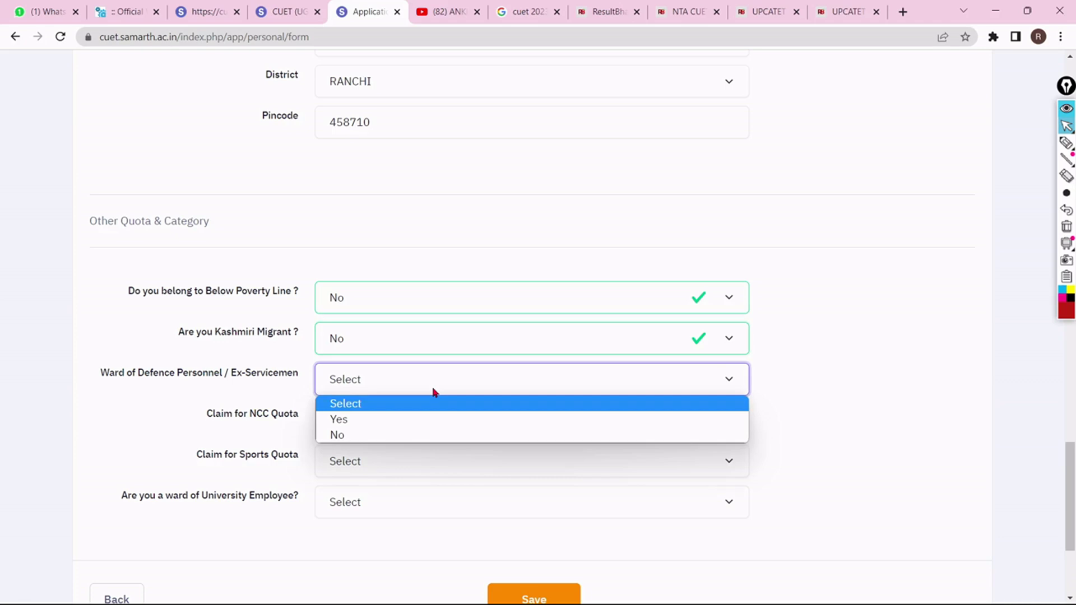
{"action": "left_click", "coordinate": [408, 439]}
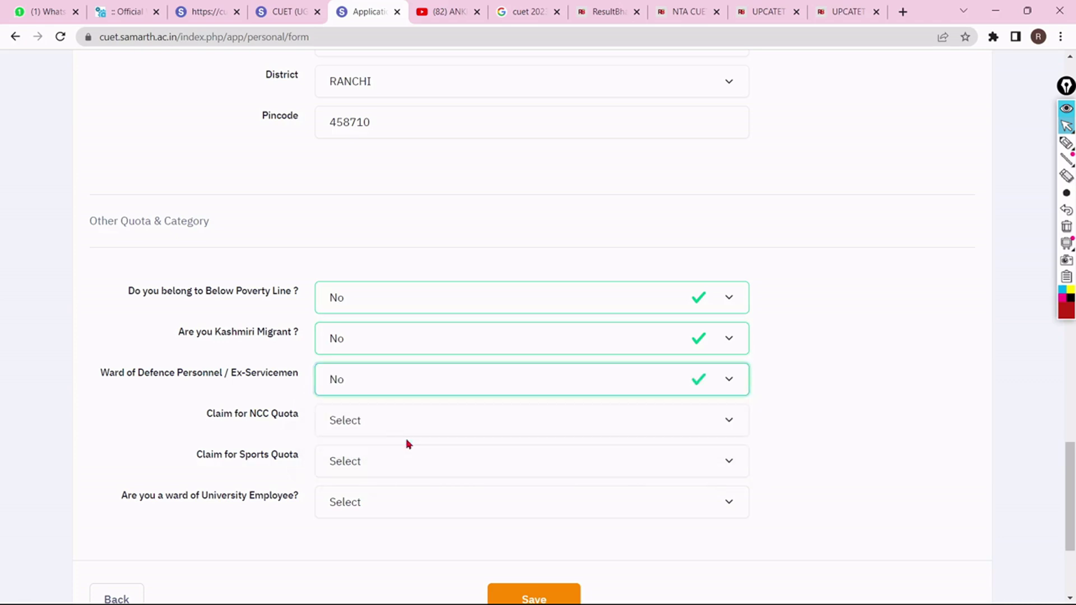
{"action": "scroll", "coordinate": [411, 436], "scroll_direction": "down", "scroll_amount": 2}
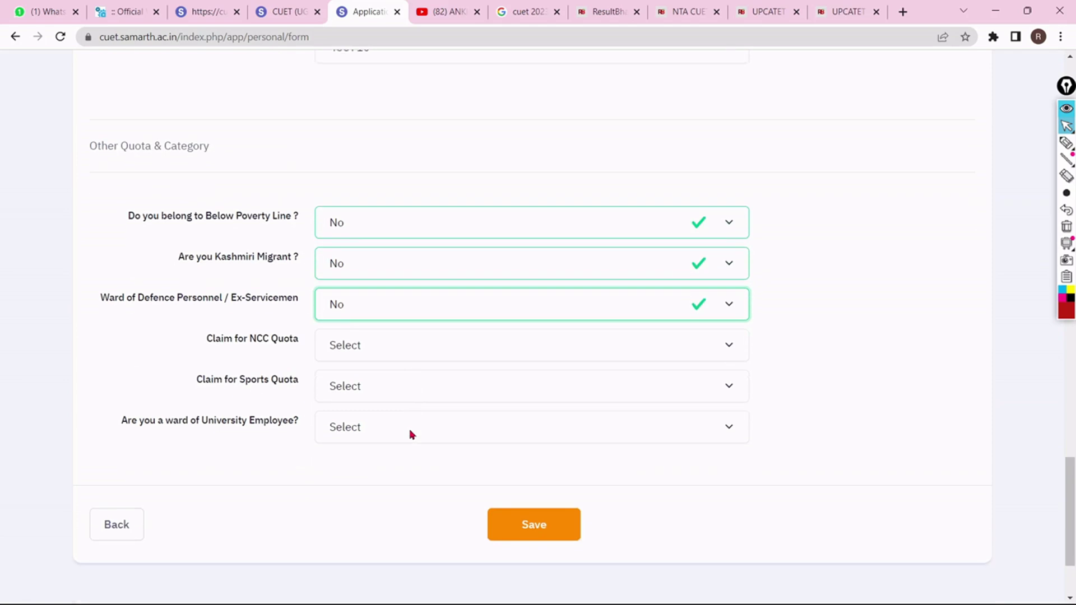
Claim NCC and Sports Quota at national-level participation; answer No for University Employee ward
{"action": "left_click", "coordinate": [432, 349]}
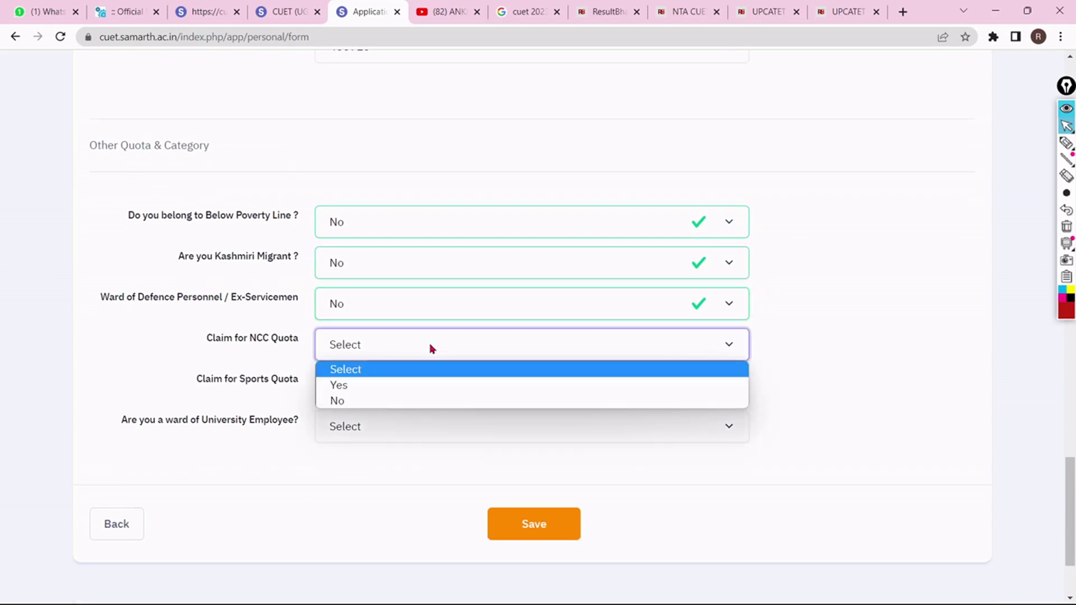
{"action": "left_click", "coordinate": [400, 387]}
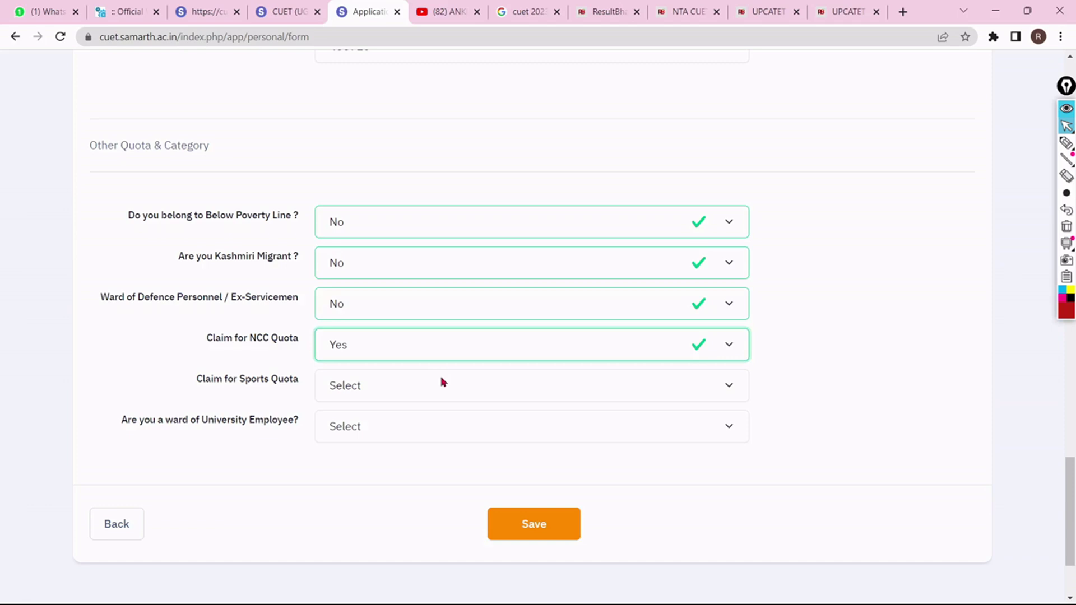
{"action": "left_click", "coordinate": [442, 384]}
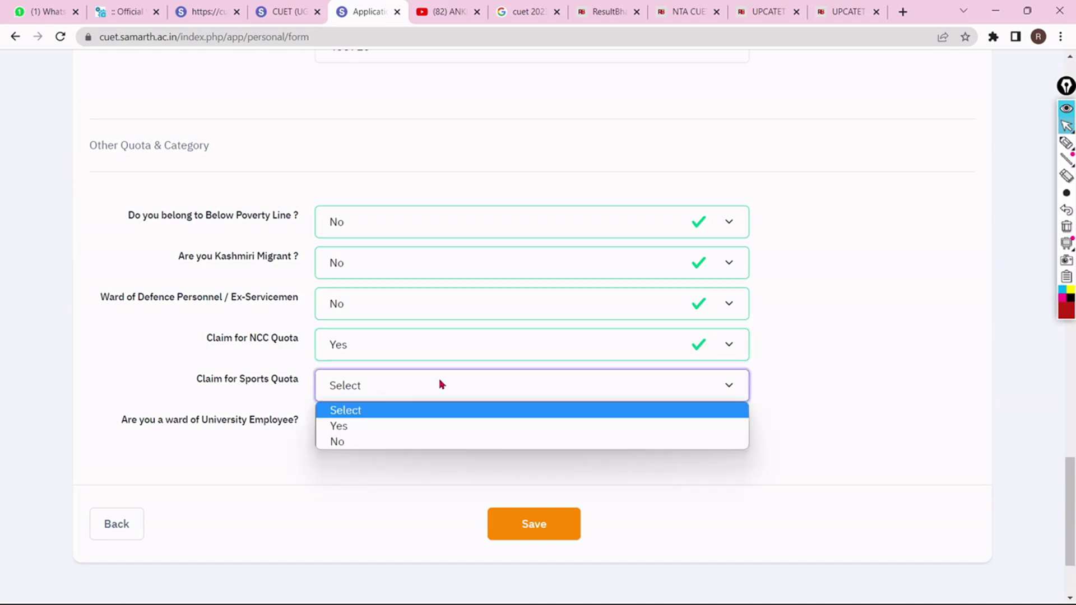
{"action": "left_click", "coordinate": [404, 427]}
{"action": "scroll", "coordinate": [422, 426], "scroll_direction": "down", "scroll_amount": 1}
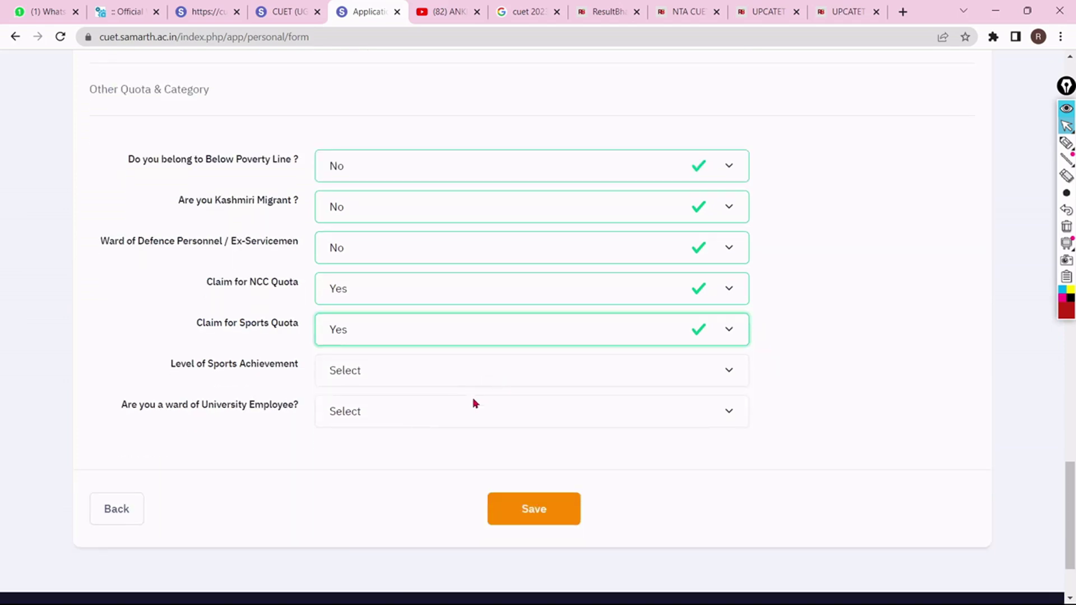
{"action": "left_click", "coordinate": [497, 379]}
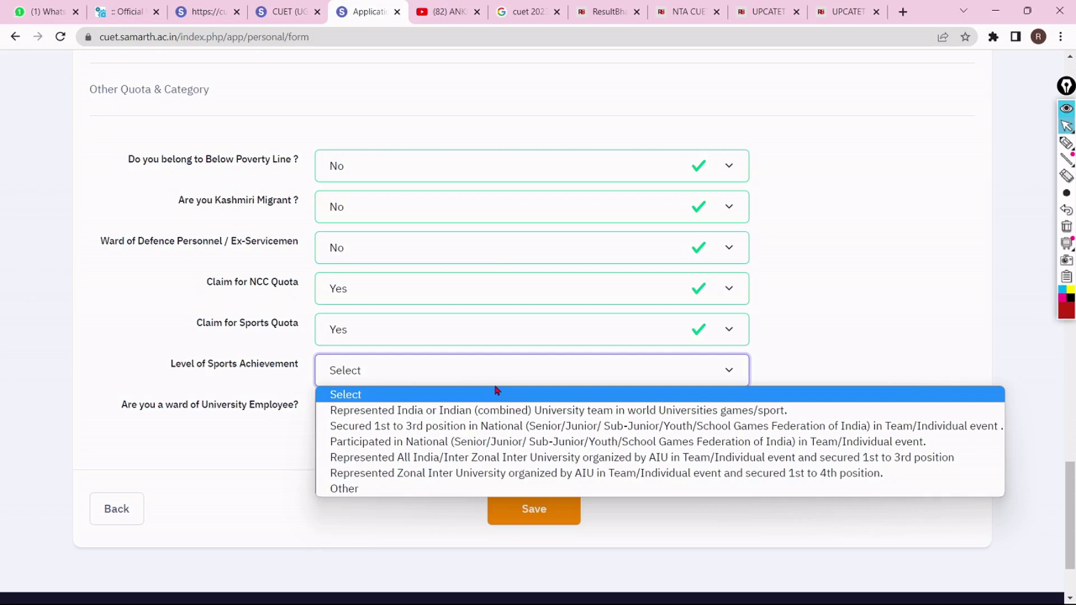
{"action": "left_click", "coordinate": [463, 442]}
{"action": "scroll", "coordinate": [463, 442], "scroll_direction": "down", "scroll_amount": 2}
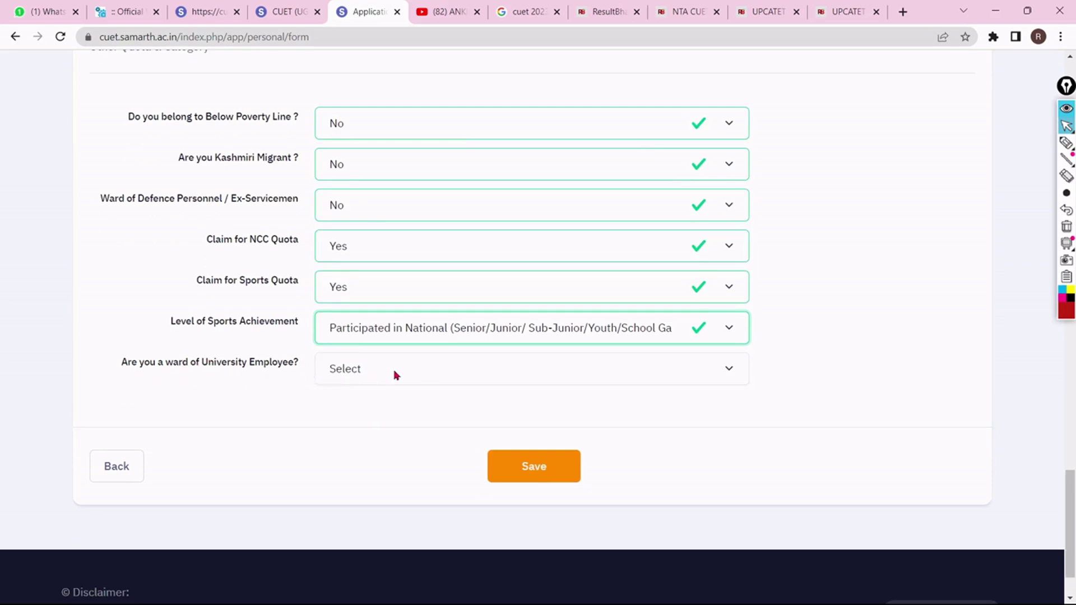
{"action": "left_click", "coordinate": [408, 373]}
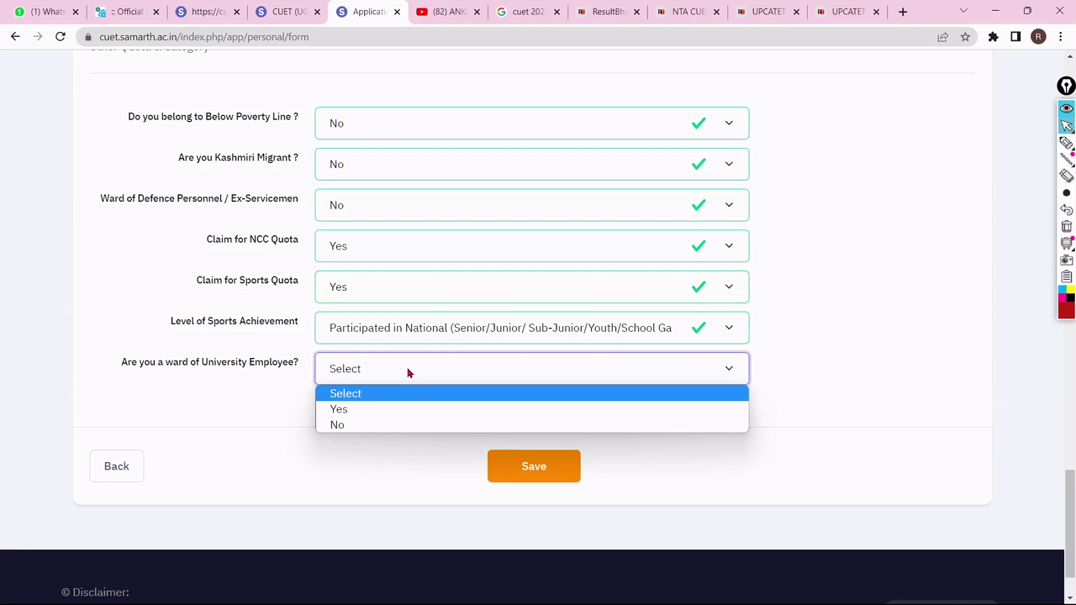
{"action": "left_click", "coordinate": [387, 424]}
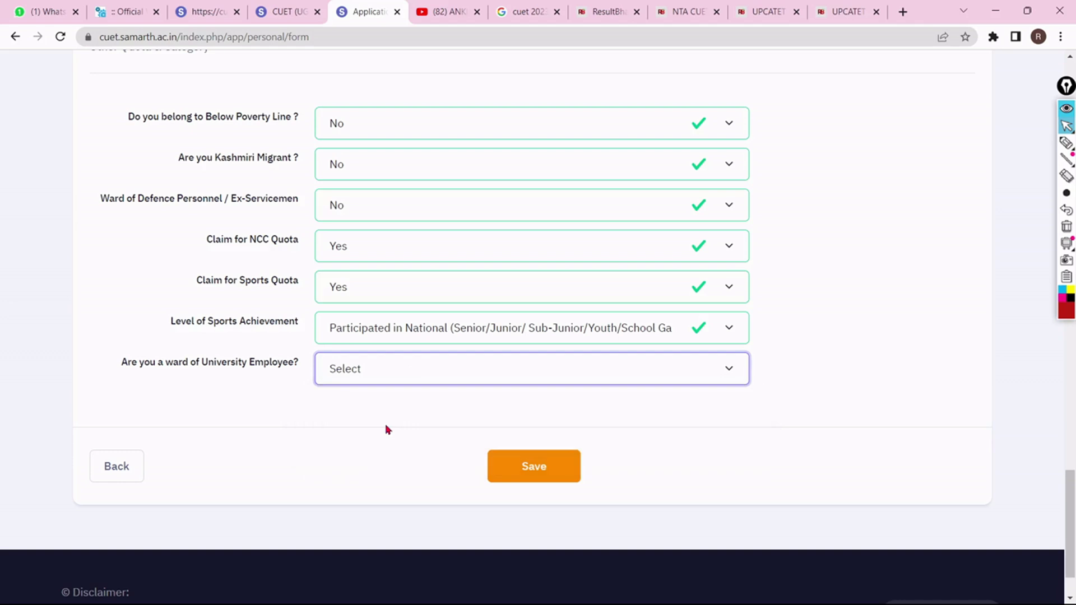
Save the personal details and scroll through the Review Personal Details summary
{"action": "left_click", "coordinate": [534, 465]}
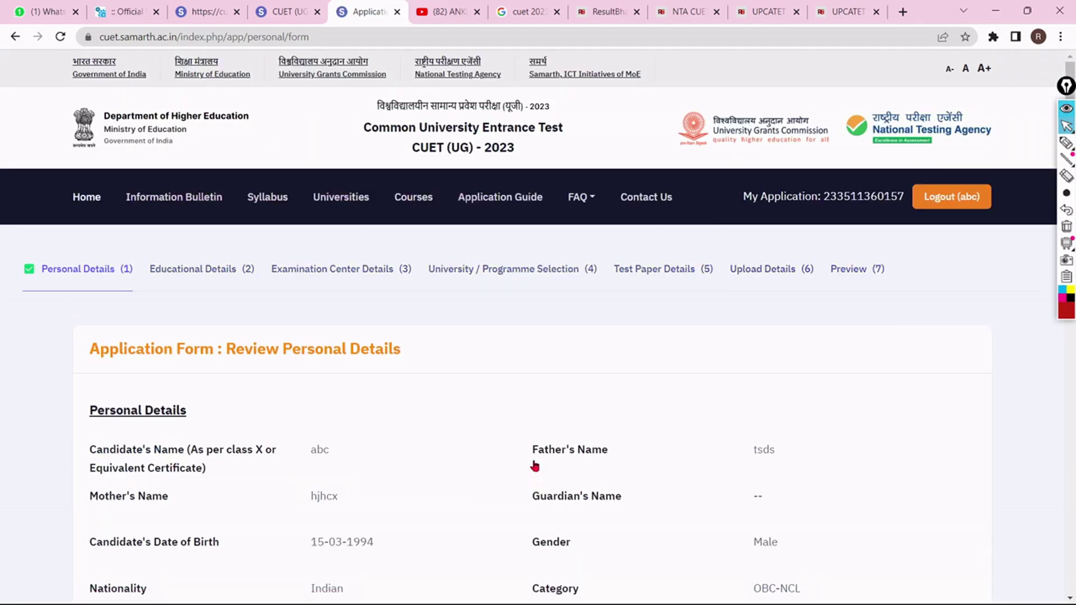
{"action": "scroll", "coordinate": [561, 463], "scroll_direction": "down", "scroll_amount": 3}
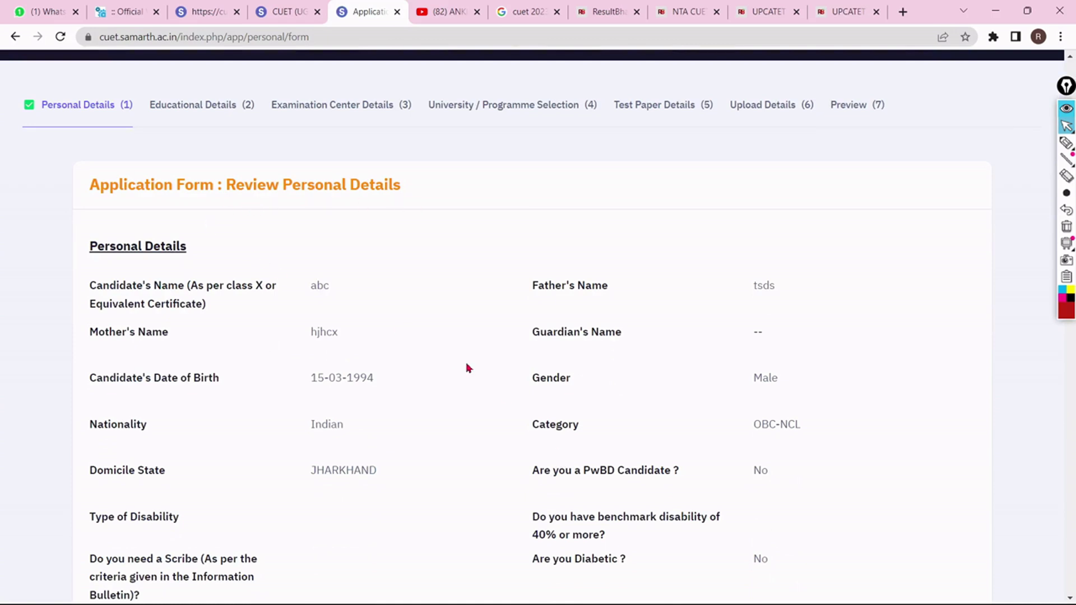
{"action": "scroll", "coordinate": [469, 368], "scroll_direction": "down", "scroll_amount": 3}
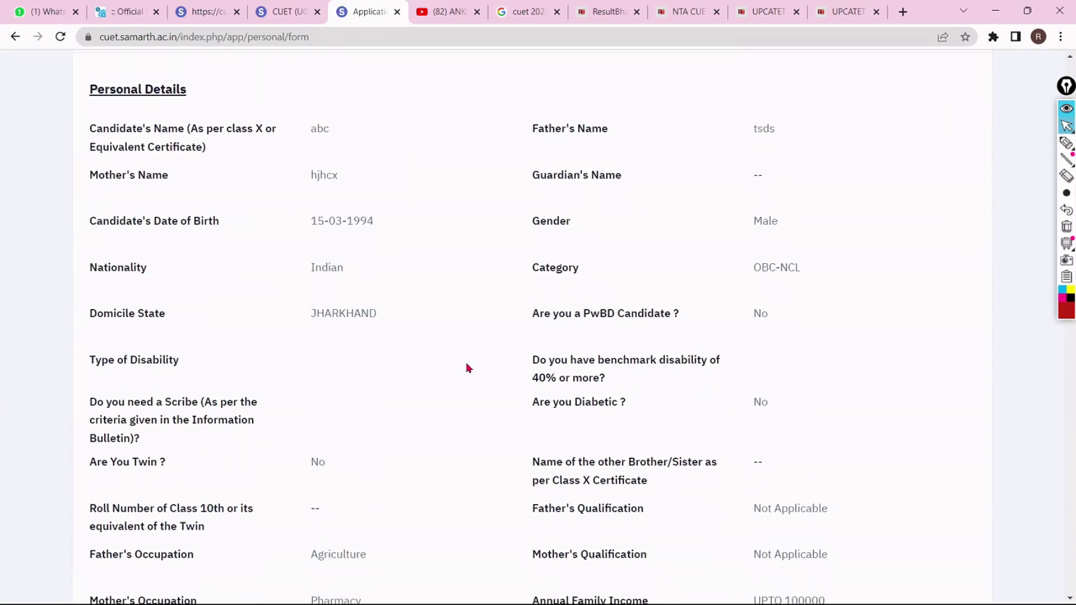
{"action": "scroll", "coordinate": [465, 396], "scroll_direction": "down", "scroll_amount": 7}
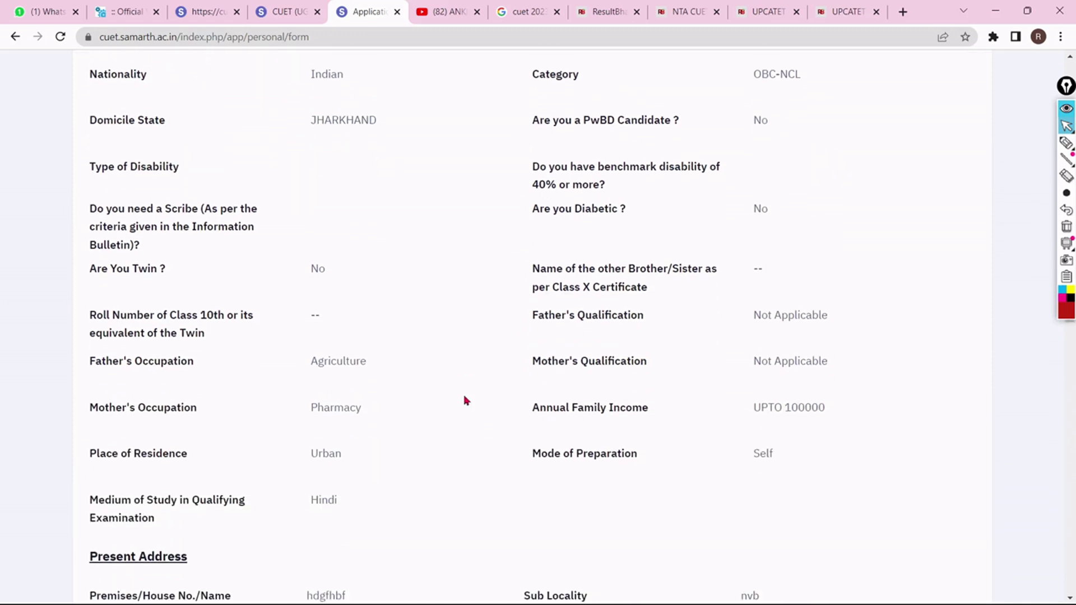
{"action": "scroll", "coordinate": [465, 401], "scroll_direction": "down", "scroll_amount": 3}
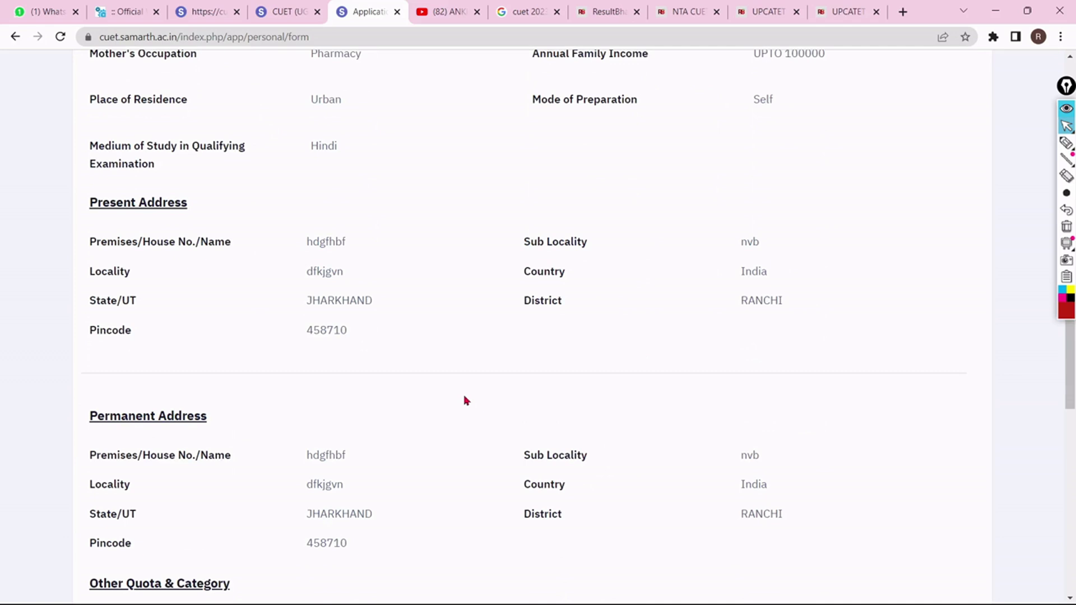
{"action": "scroll", "coordinate": [464, 401], "scroll_direction": "down", "scroll_amount": 13}
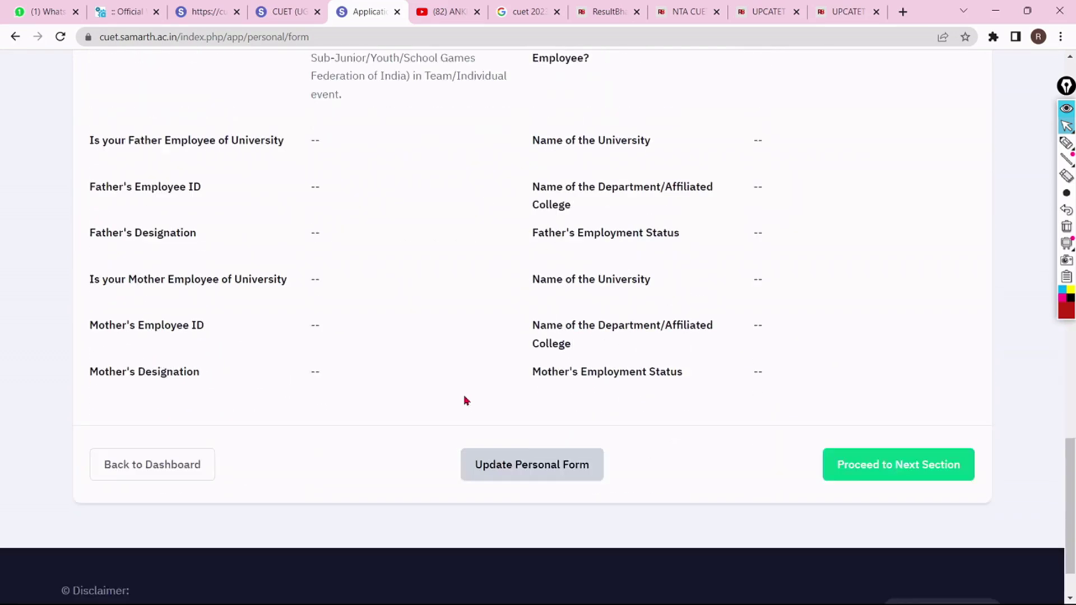
{"action": "scroll", "coordinate": [427, 229], "scroll_direction": "up", "scroll_amount": 2}
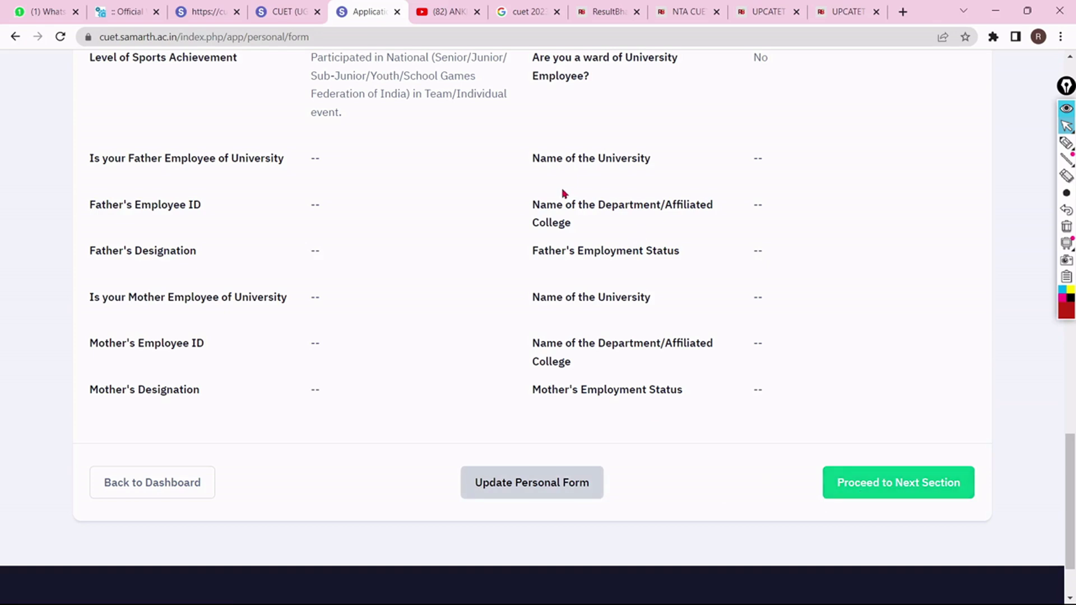
Reopen the personal details form and save it again unchanged
{"action": "left_click", "coordinate": [527, 487]}
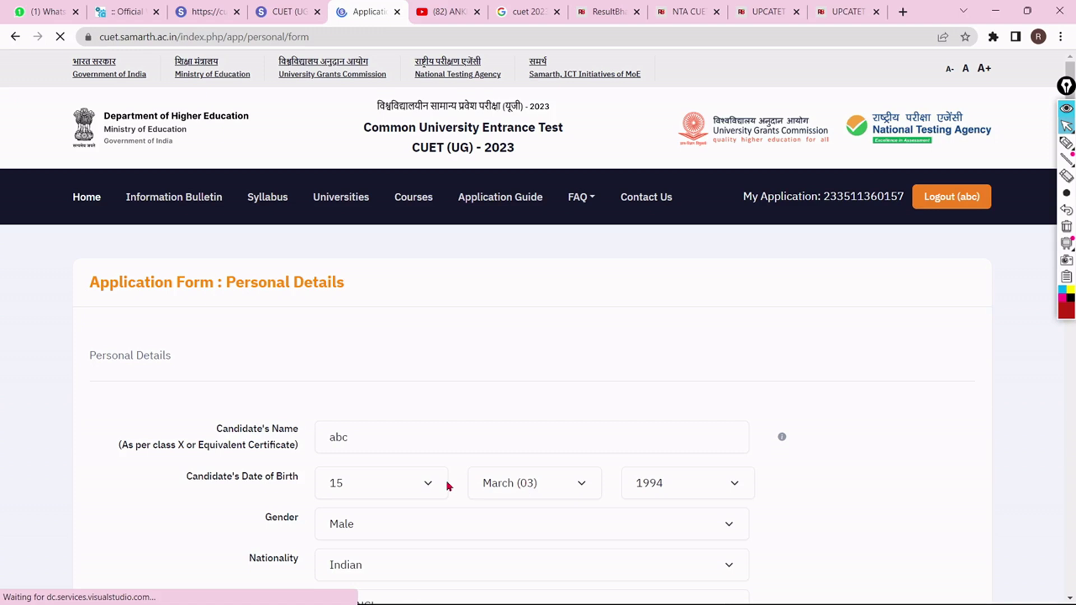
{"action": "scroll", "coordinate": [446, 486], "scroll_direction": "down", "scroll_amount": 15}
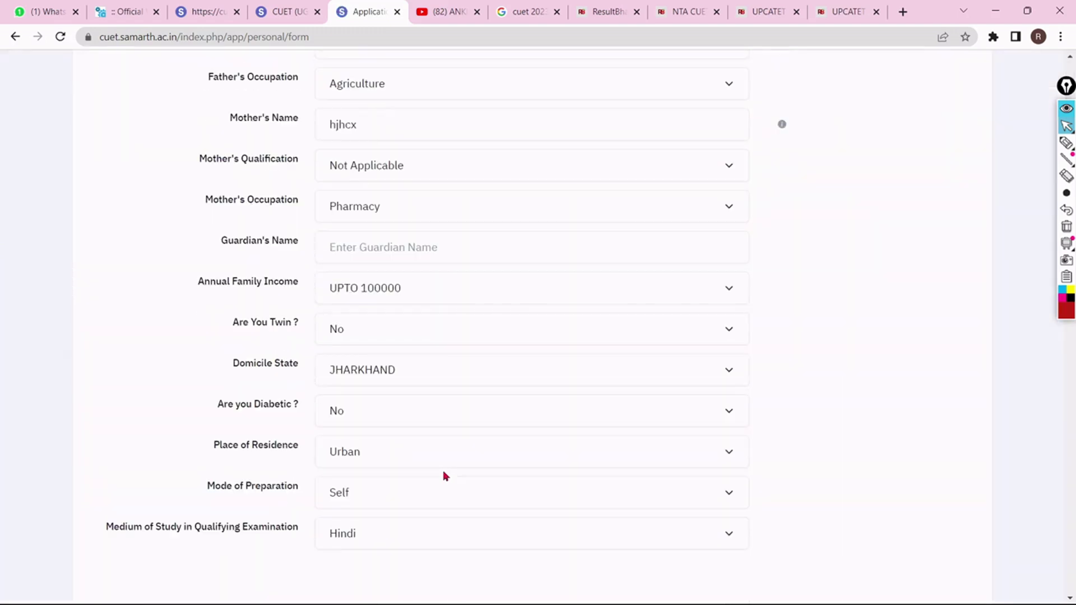
{"action": "scroll", "coordinate": [446, 477], "scroll_direction": "down", "scroll_amount": 18}
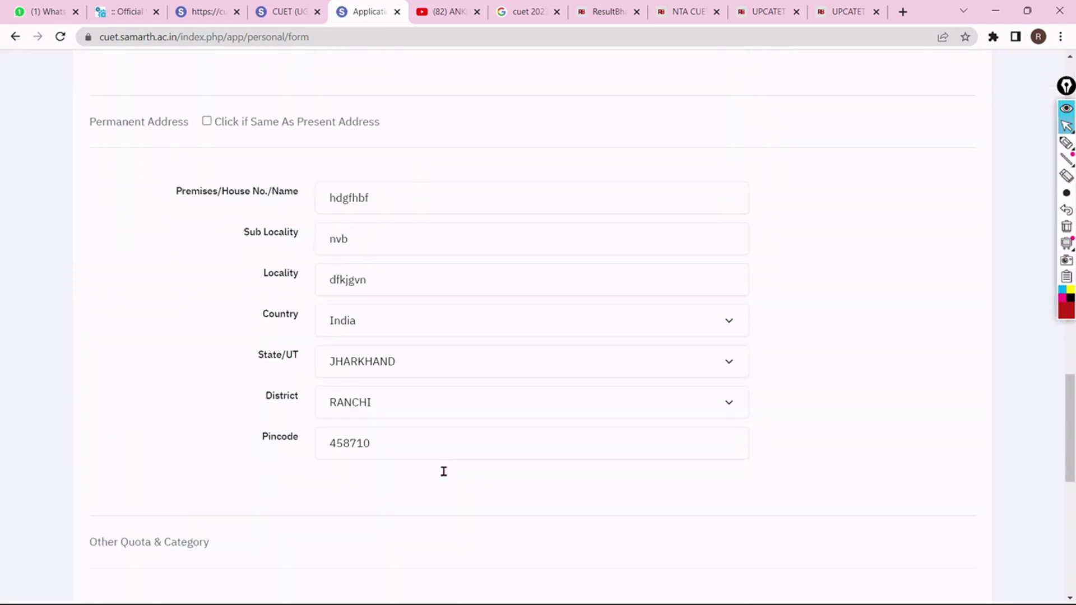
{"action": "scroll", "coordinate": [445, 476], "scroll_direction": "down", "scroll_amount": 5}
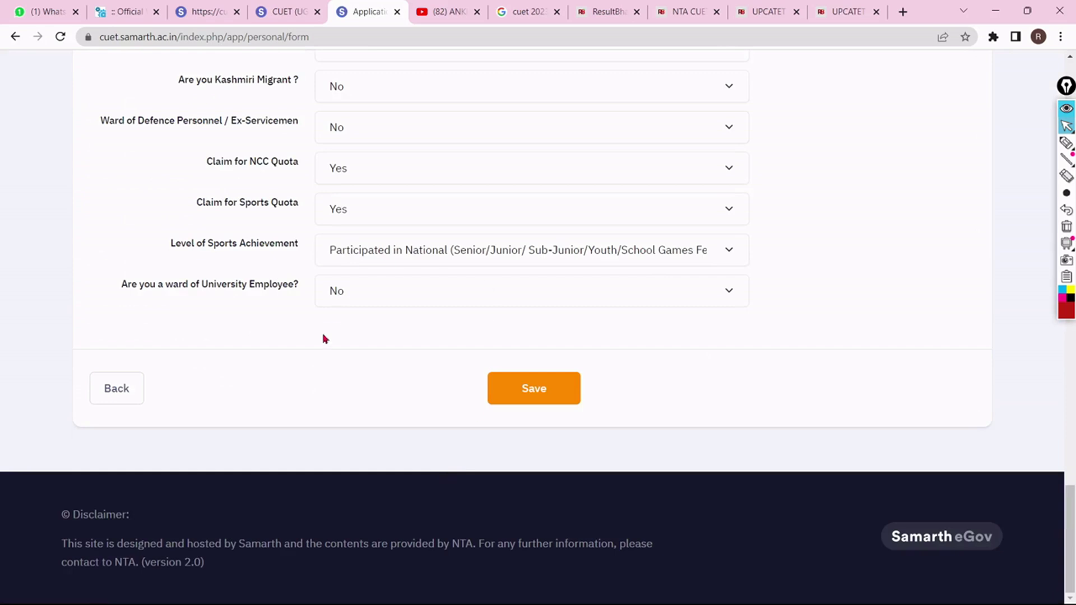
{"action": "left_click", "coordinate": [562, 391]}
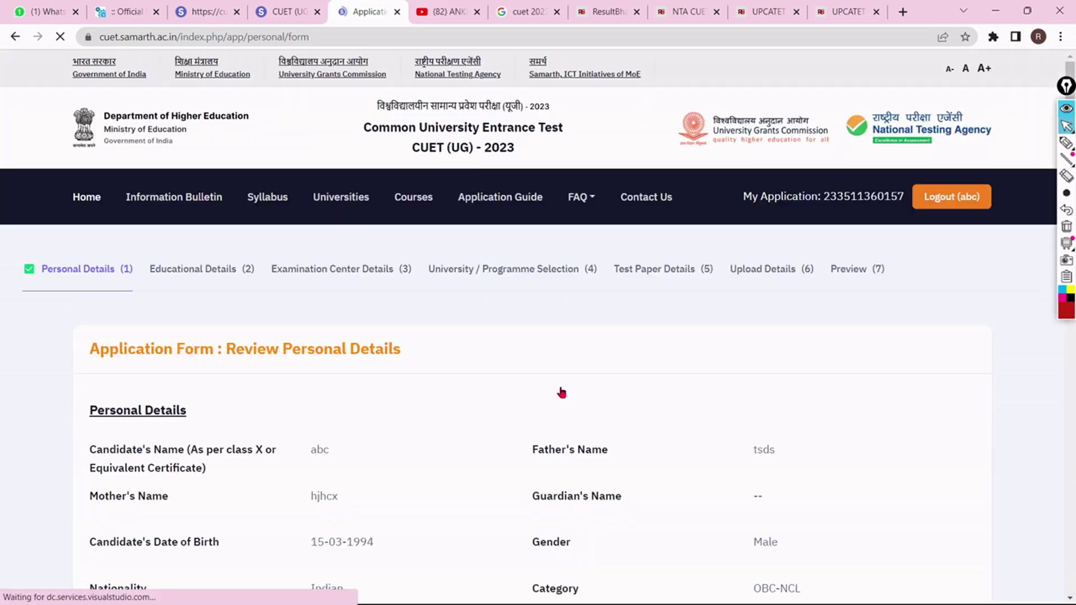
{"action": "scroll", "coordinate": [764, 463], "scroll_direction": "down", "scroll_amount": 12}
{"action": "scroll", "coordinate": [767, 463], "scroll_direction": "down", "scroll_amount": 15}
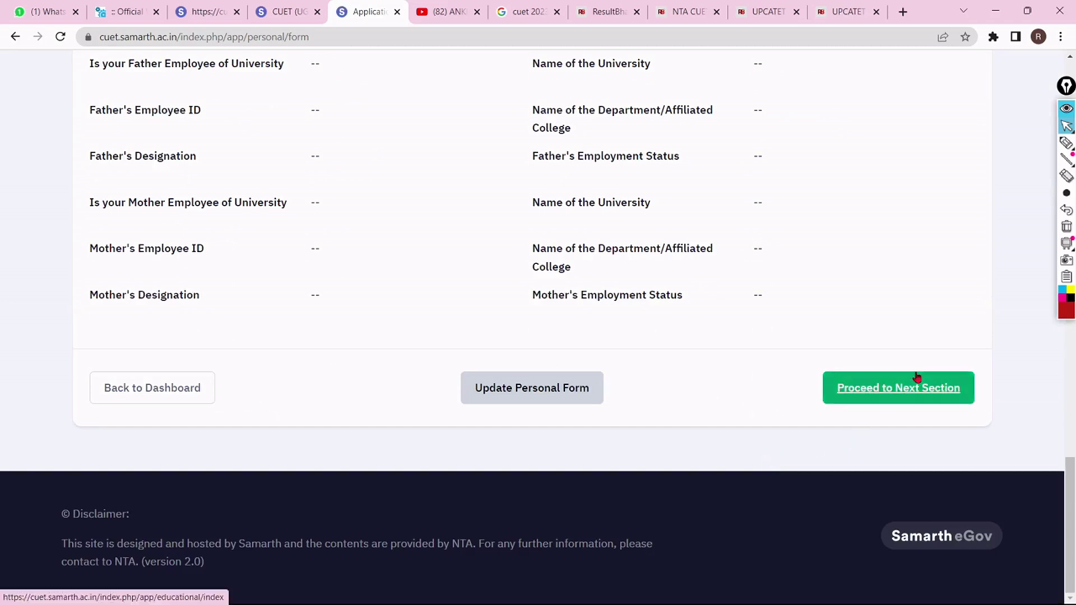
Move to Educational Details, set Class X Result Status to Passed, and circle the Class Xth heading
{"action": "left_click", "coordinate": [884, 392]}
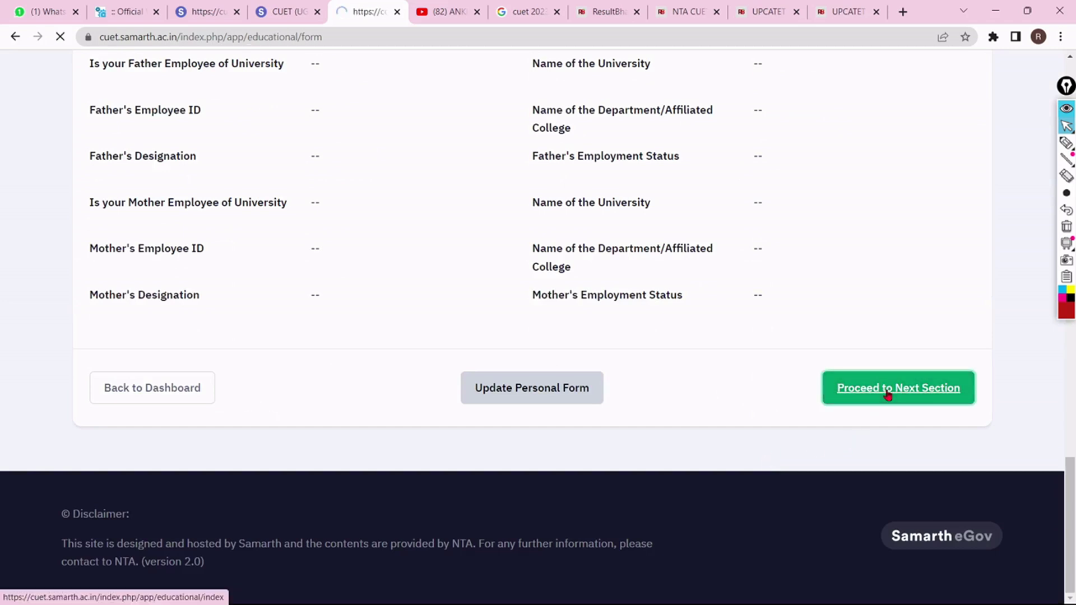
{"action": "scroll", "coordinate": [512, 443], "scroll_direction": "down", "scroll_amount": 2}
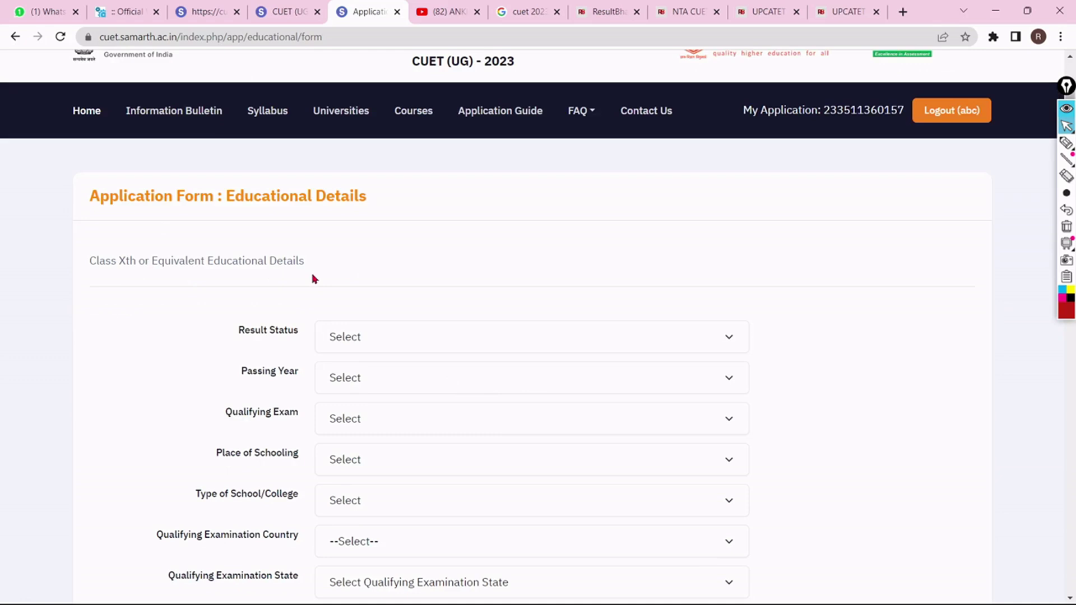
{"action": "scroll", "coordinate": [511, 364], "scroll_direction": "down", "scroll_amount": 2}
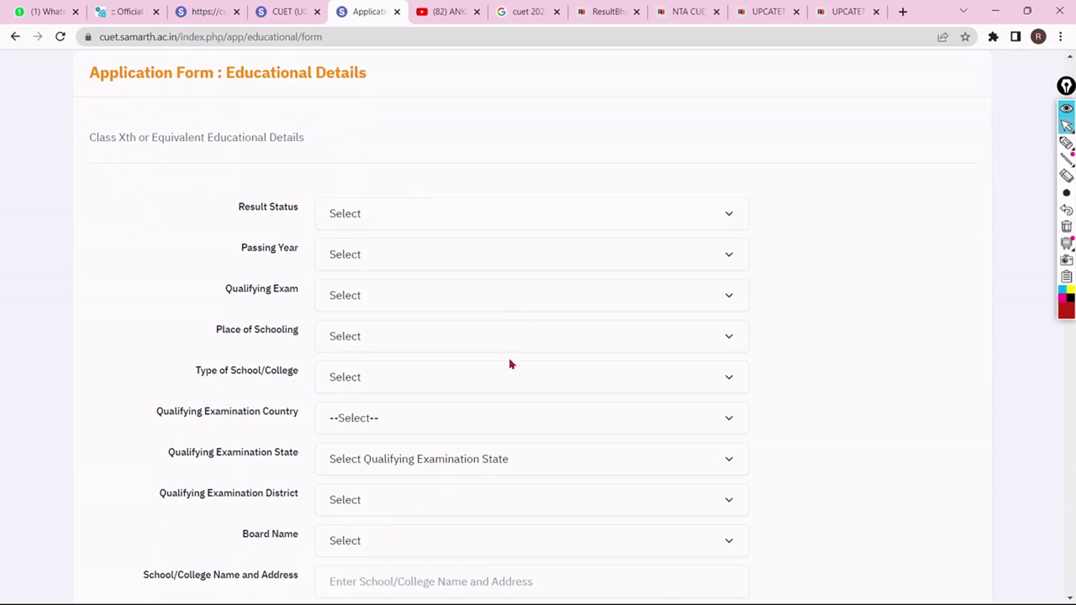
{"action": "left_click", "coordinate": [697, 224]}
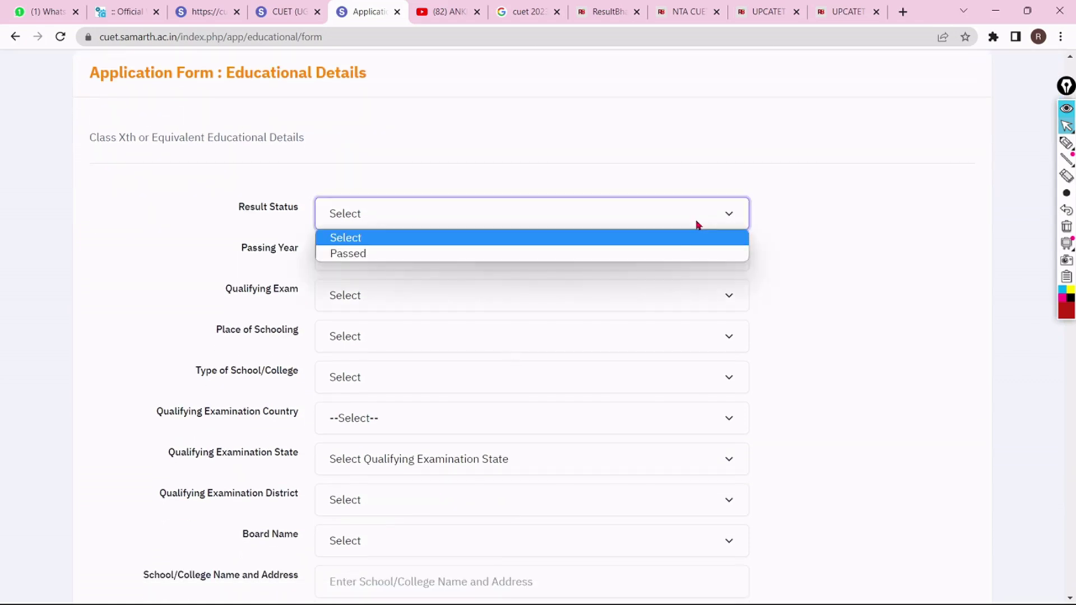
{"action": "left_click", "coordinate": [590, 254]}
{"action": "left_click", "coordinate": [595, 259]}
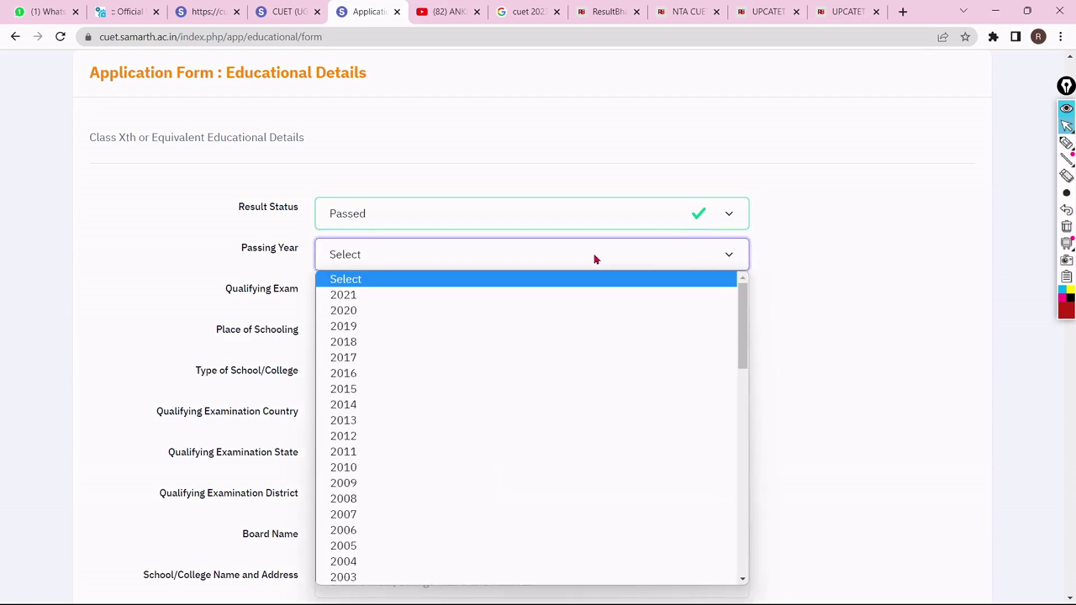
{"action": "left_click", "coordinate": [1064, 145]}
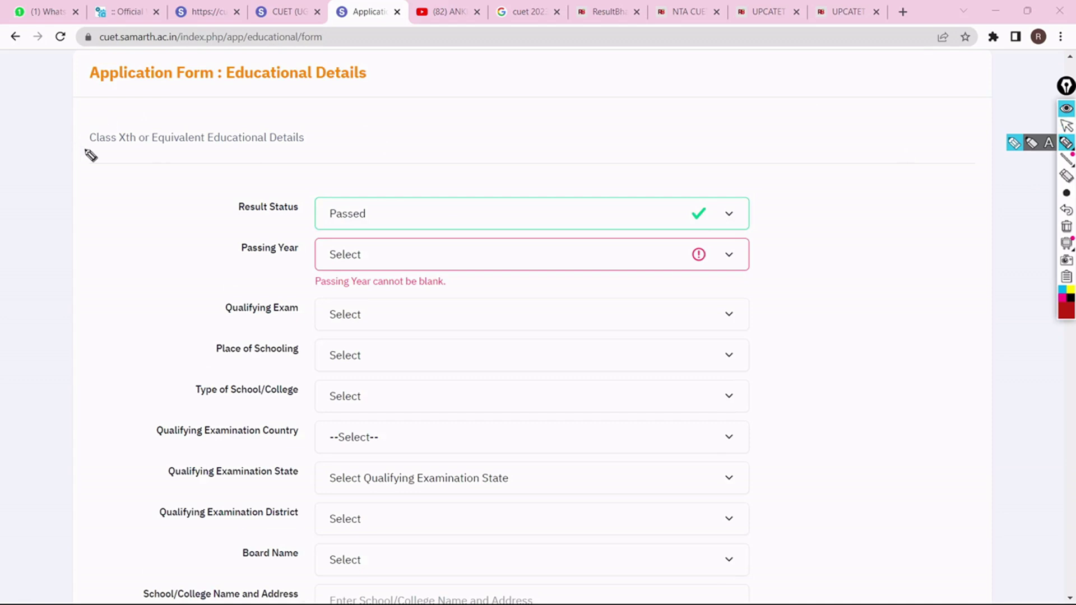
{"action": "mouse_move", "coordinate": [117, 150]}
{"action": "left_mouse_down"}
{"action": "mouse_move", "coordinate": [104, 105]}
{"action": "mouse_move", "coordinate": [138, 161]}
{"action": "left_mouse_up"}
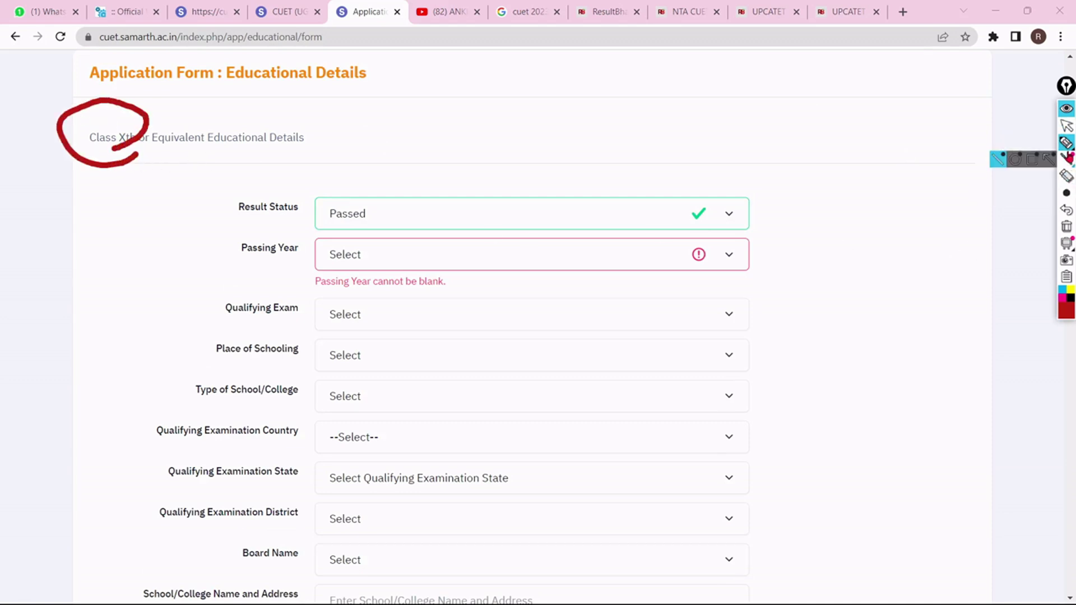
Erase the on-screen circle and set Class X Passing Year to 2016
{"action": "left_click", "coordinate": [1067, 226]}
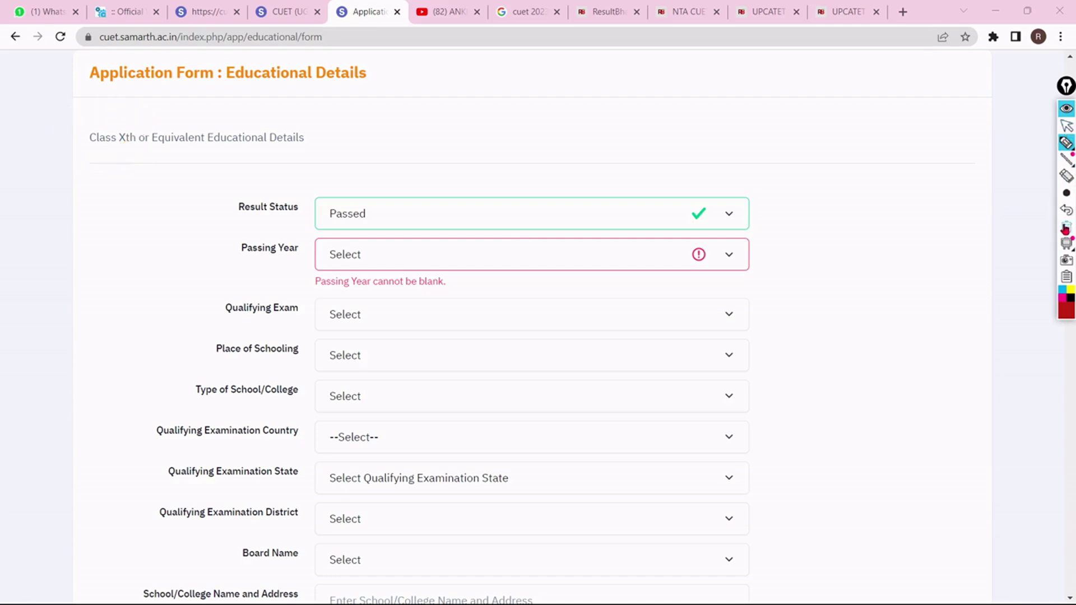
{"action": "left_click", "coordinate": [655, 252]}
{"action": "left_click", "coordinate": [1067, 125]}
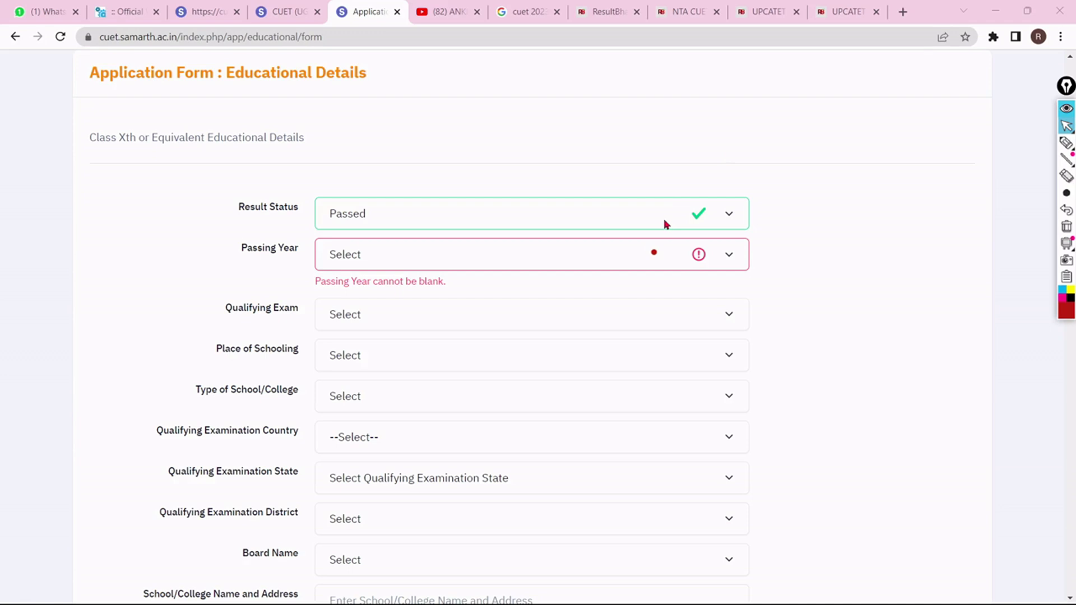
{"action": "left_click", "coordinate": [645, 262]}
{"action": "left_click", "coordinate": [466, 376]}
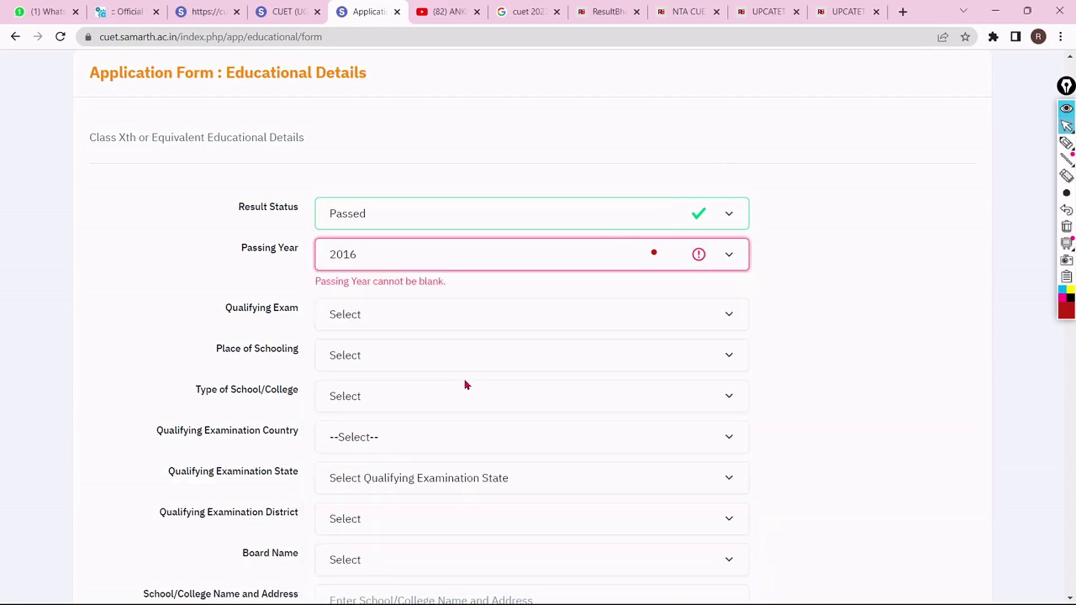
{"action": "scroll", "coordinate": [507, 346], "scroll_direction": "down", "scroll_amount": 1}
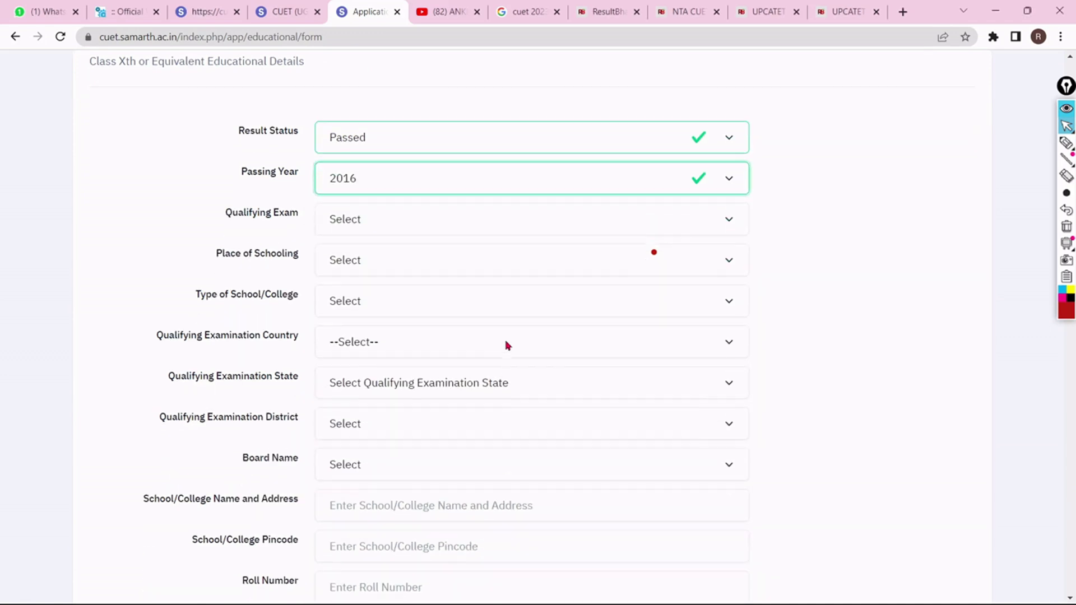
Set Qualifying Exam 10th or Equivalent, Rural schooling, Private Unaided, and country India
{"action": "left_click", "coordinate": [572, 226]}
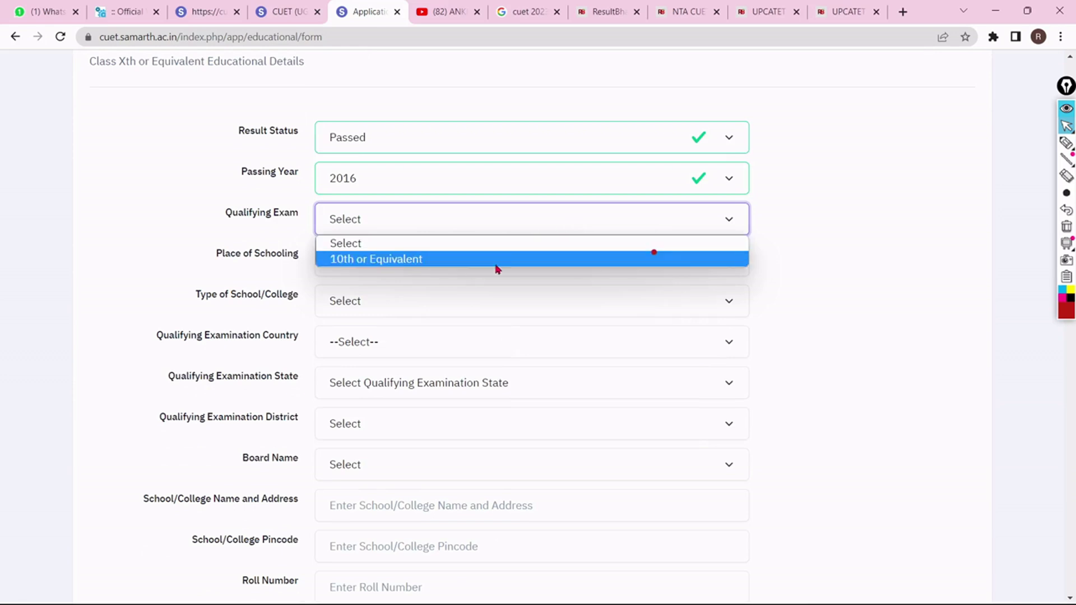
{"action": "left_click", "coordinate": [520, 257]}
{"action": "left_click", "coordinate": [517, 269]}
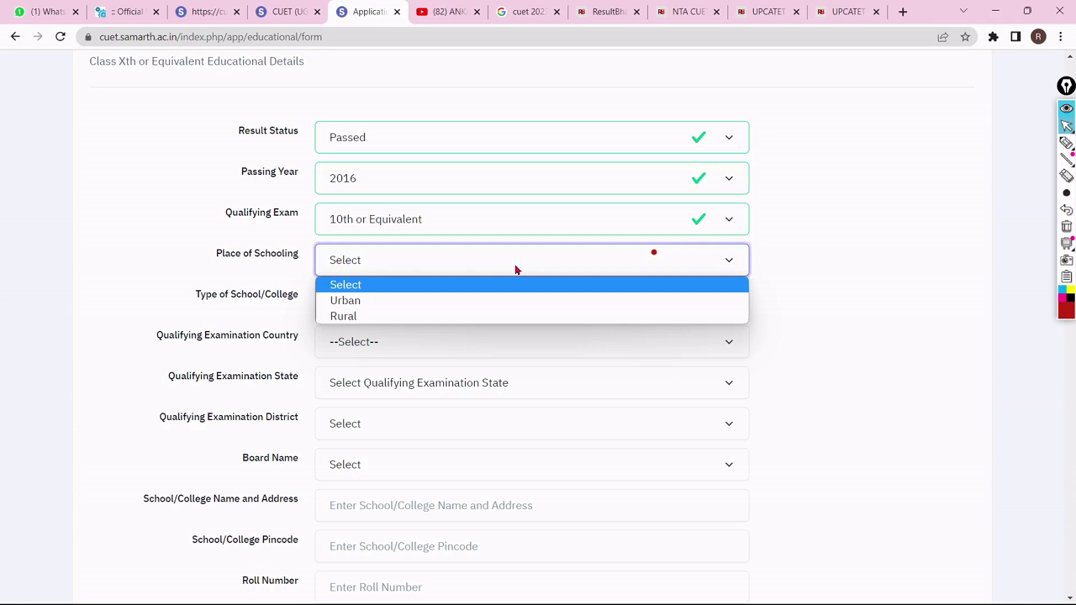
{"action": "left_click", "coordinate": [464, 315]}
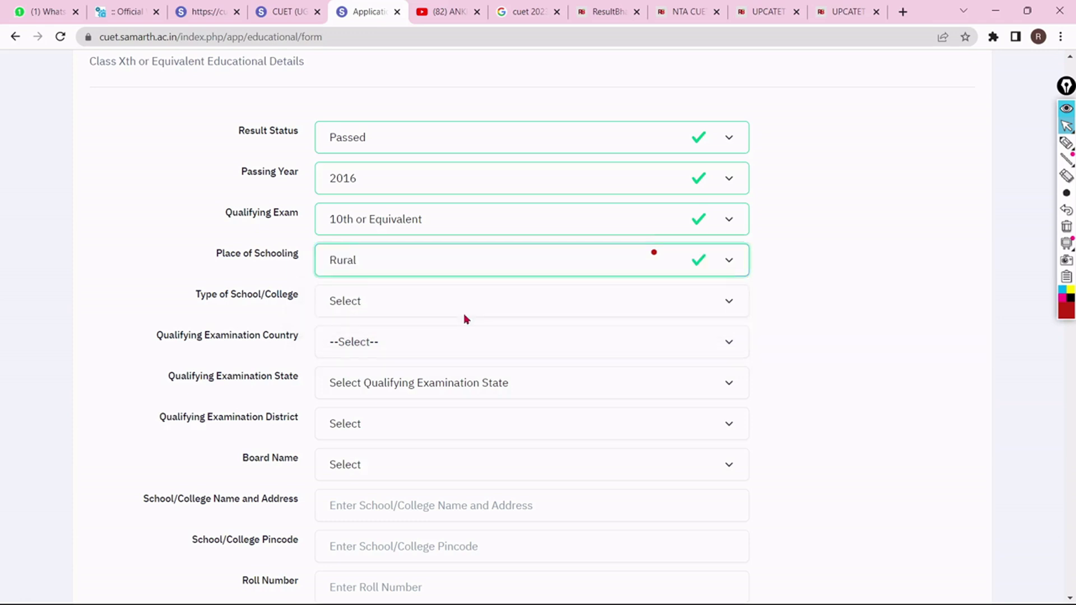
{"action": "scroll", "coordinate": [483, 292], "scroll_direction": "down", "scroll_amount": 1}
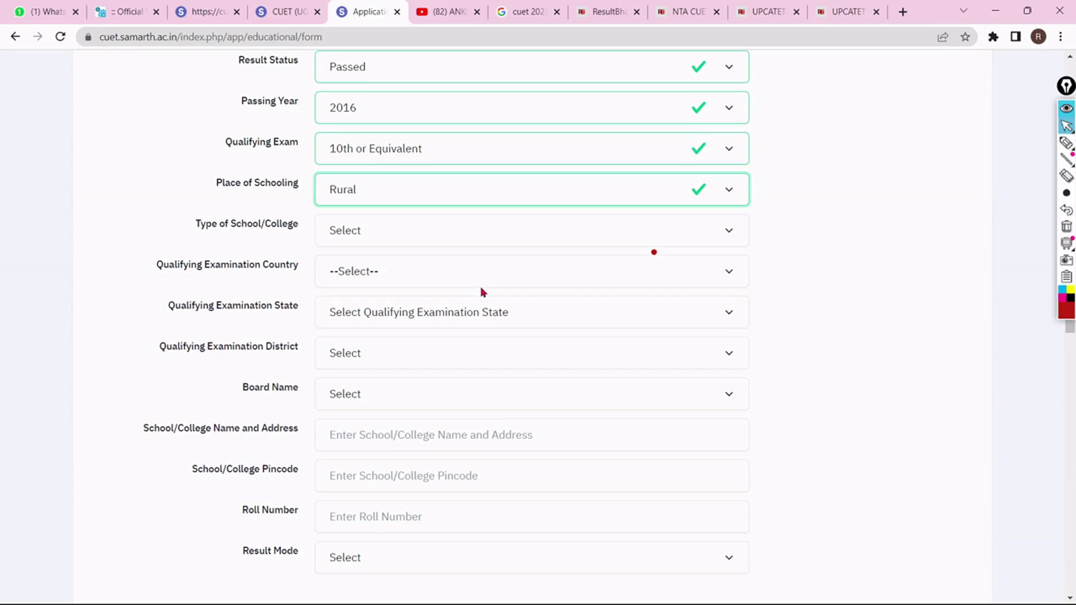
{"action": "left_click", "coordinate": [496, 233]}
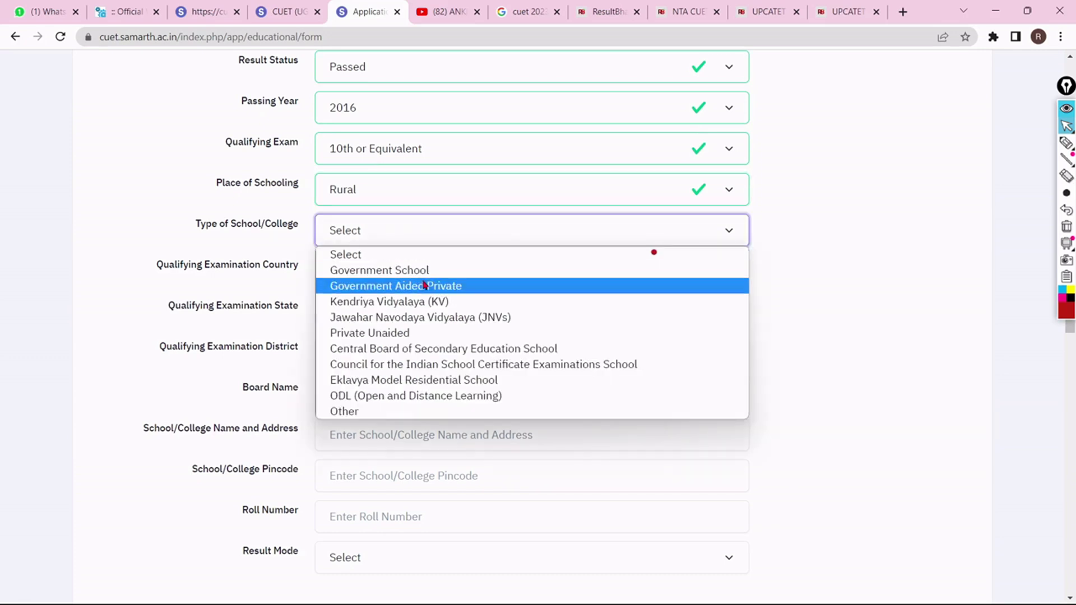
{"action": "left_click", "coordinate": [433, 335]}
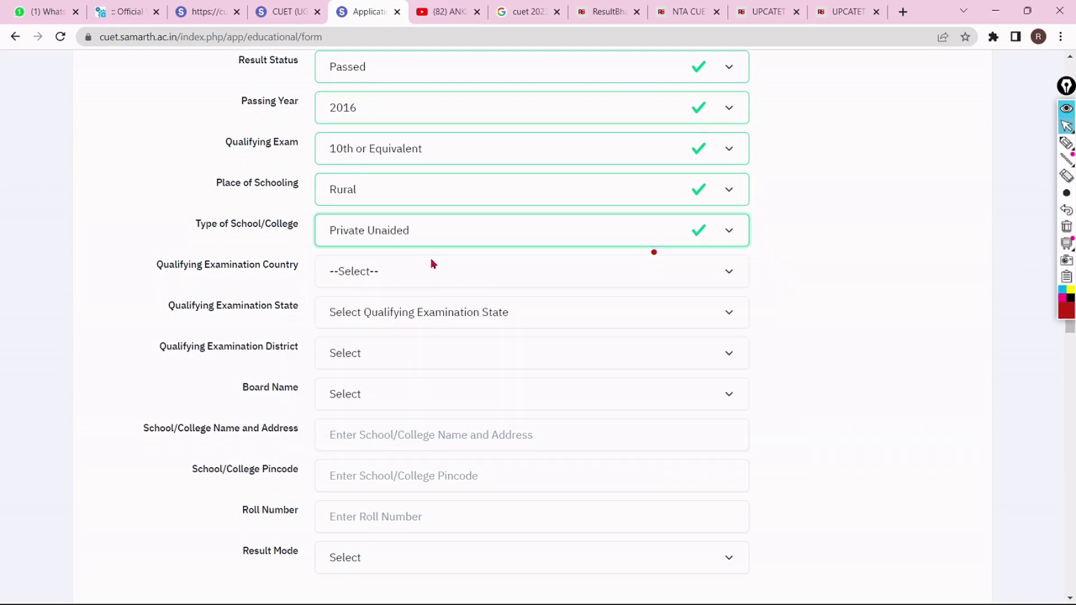
{"action": "left_click", "coordinate": [448, 271]}
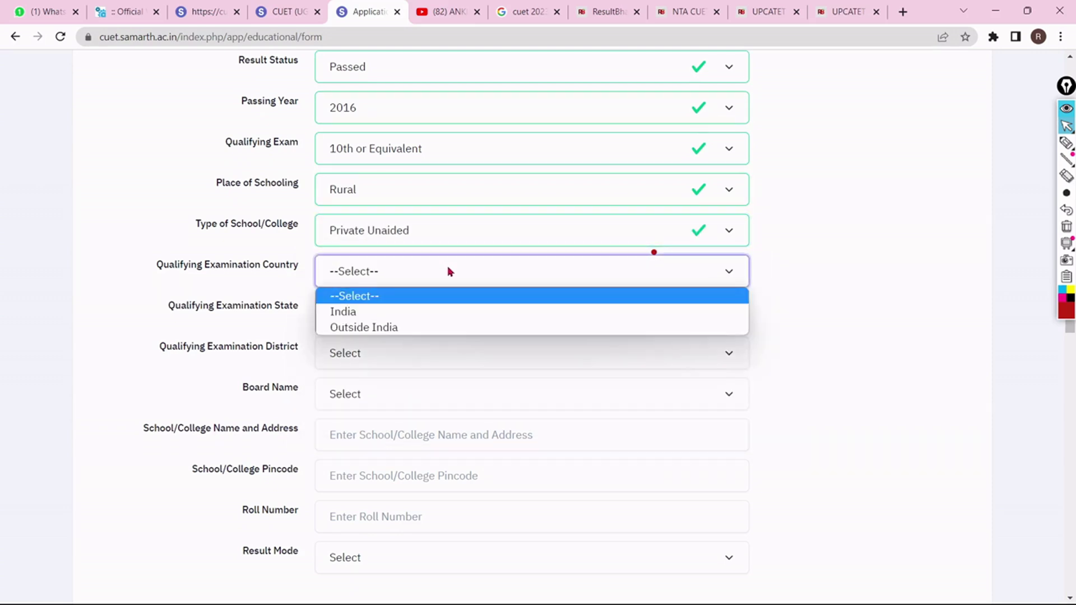
{"action": "left_click", "coordinate": [418, 313]}
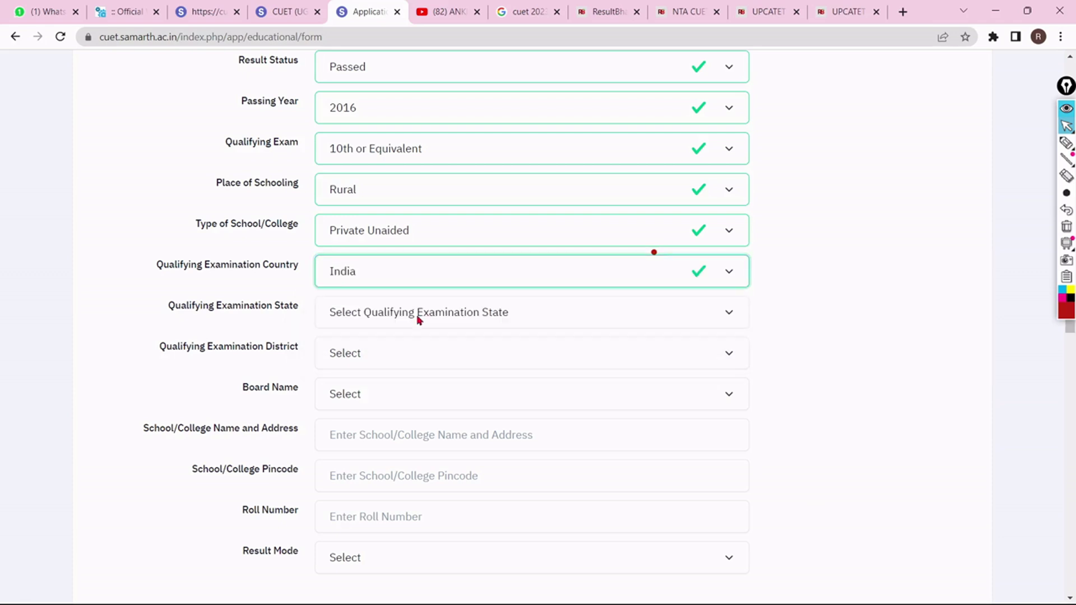
{"action": "scroll", "coordinate": [440, 291], "scroll_direction": "down", "scroll_amount": 2}
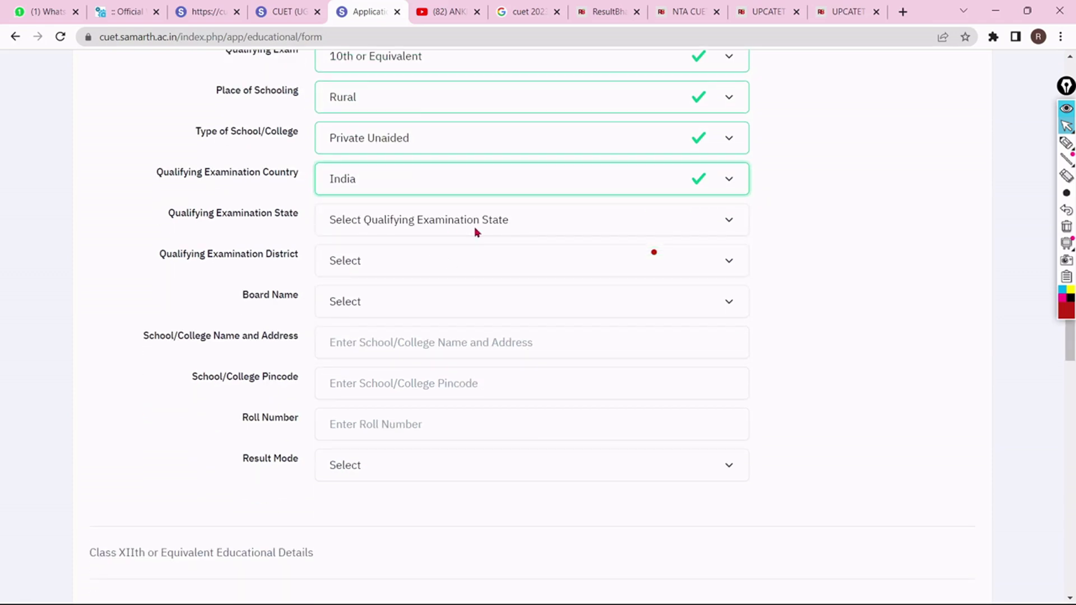
Set Class X state JHARKHAND, district RANCHI, board NATIONAL INSTITUTE OF OPEN SCHOOLING
{"action": "left_click", "coordinate": [490, 226]}
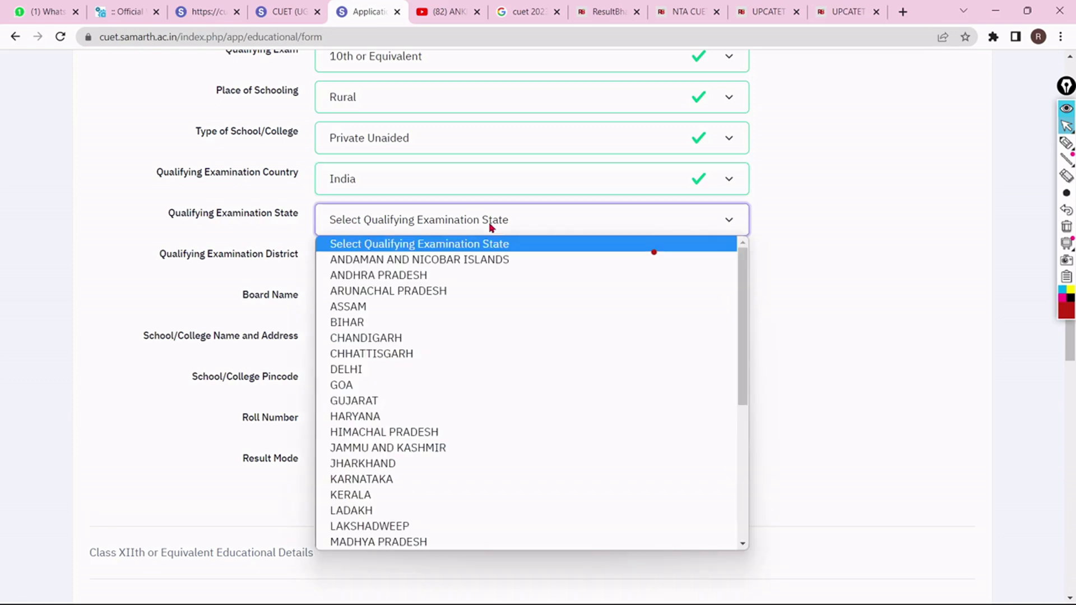
{"action": "left_click", "coordinate": [406, 464]}
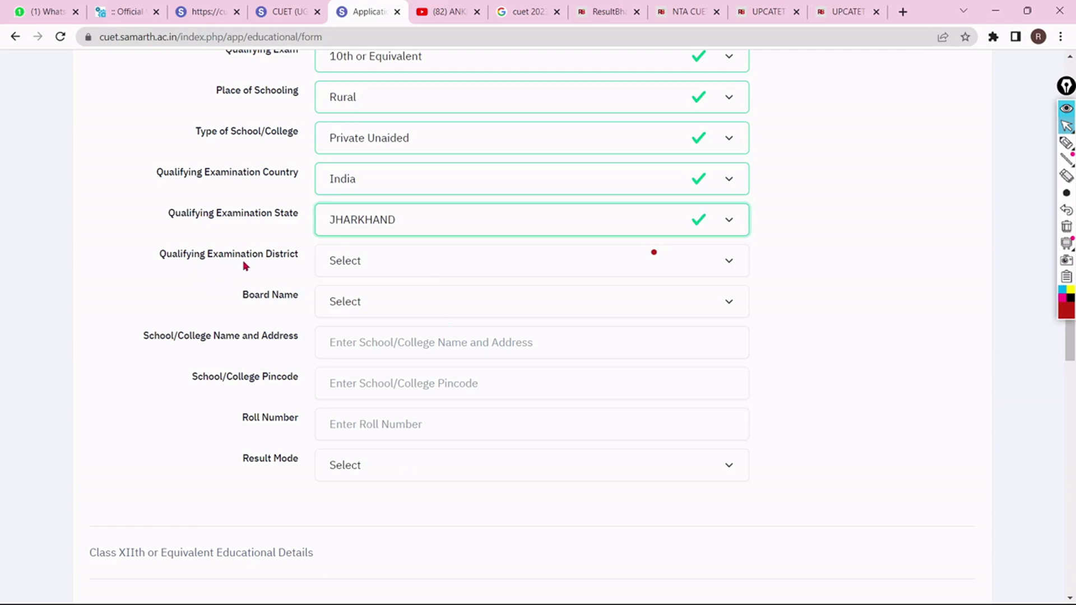
{"action": "left_click", "coordinate": [411, 258]}
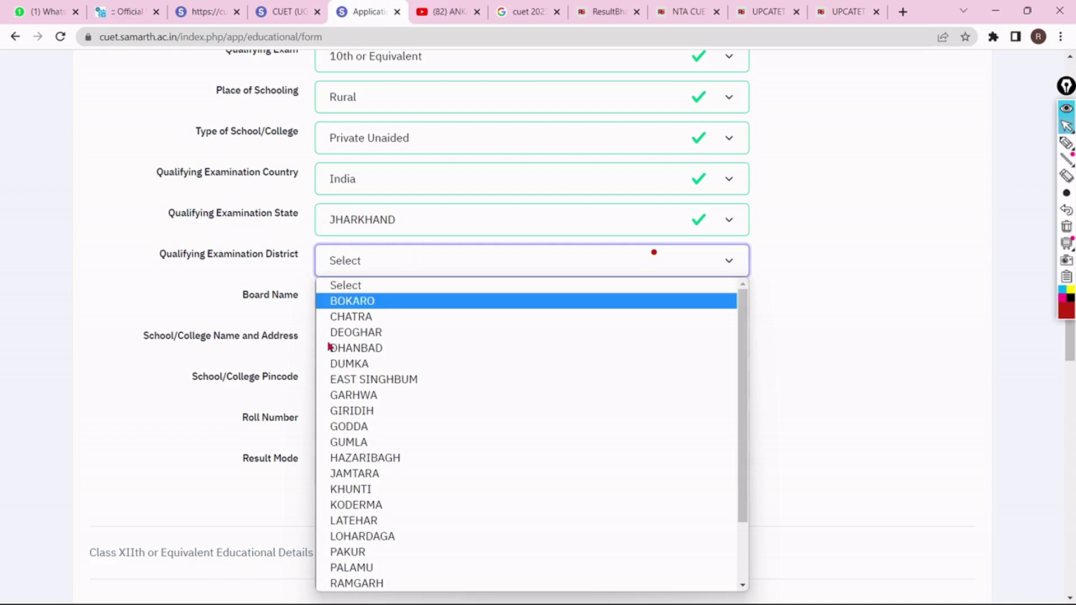
{"action": "scroll", "coordinate": [384, 555], "scroll_direction": "down", "scroll_amount": 2}
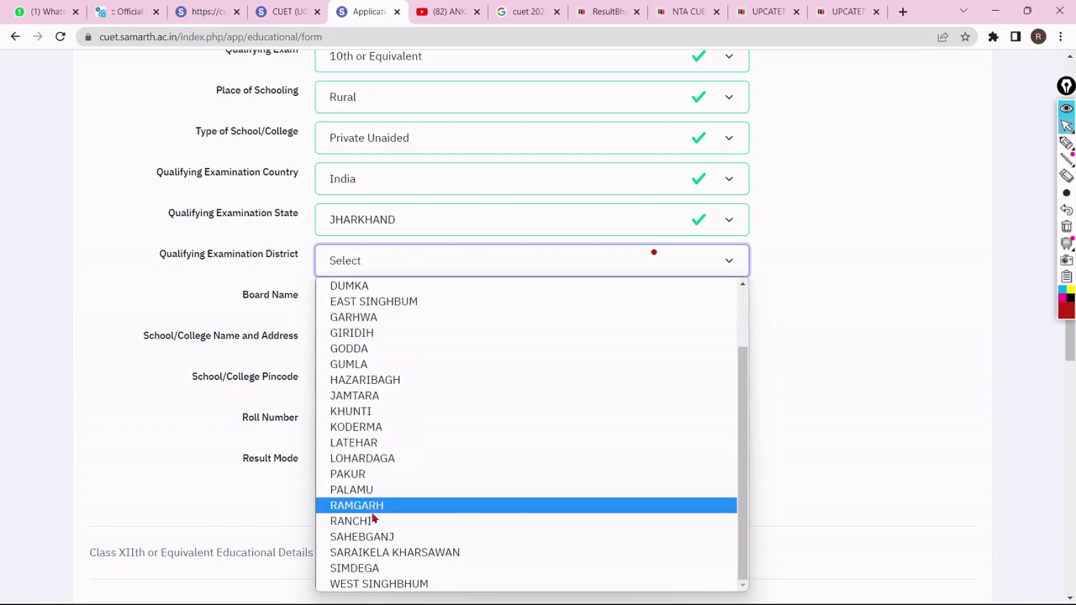
{"action": "left_click", "coordinate": [373, 520]}
{"action": "left_click", "coordinate": [500, 306]}
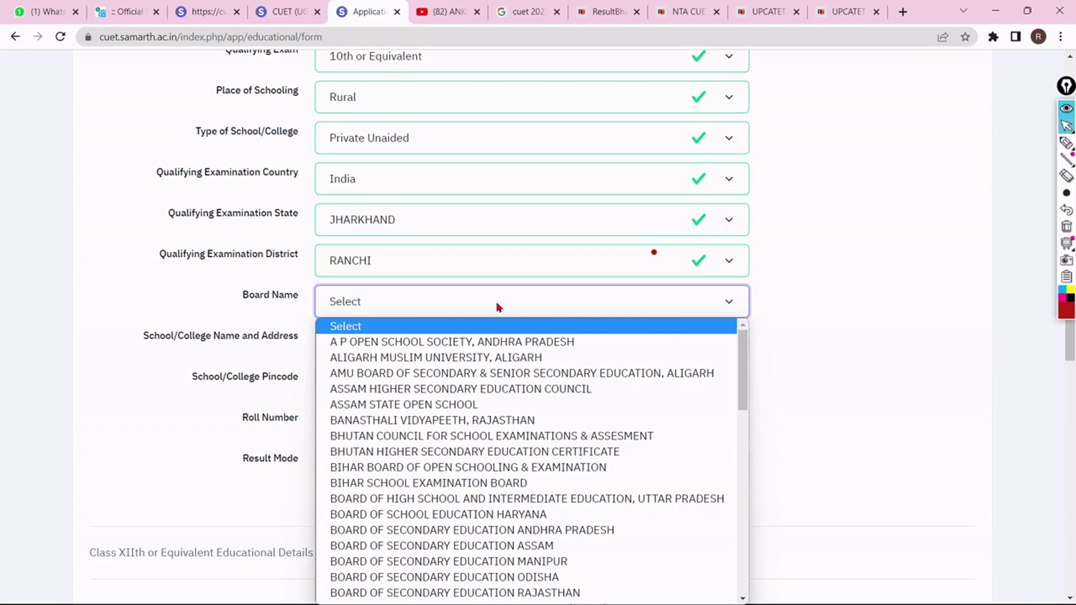
{"action": "scroll", "coordinate": [488, 561], "scroll_direction": "down", "scroll_amount": 5}
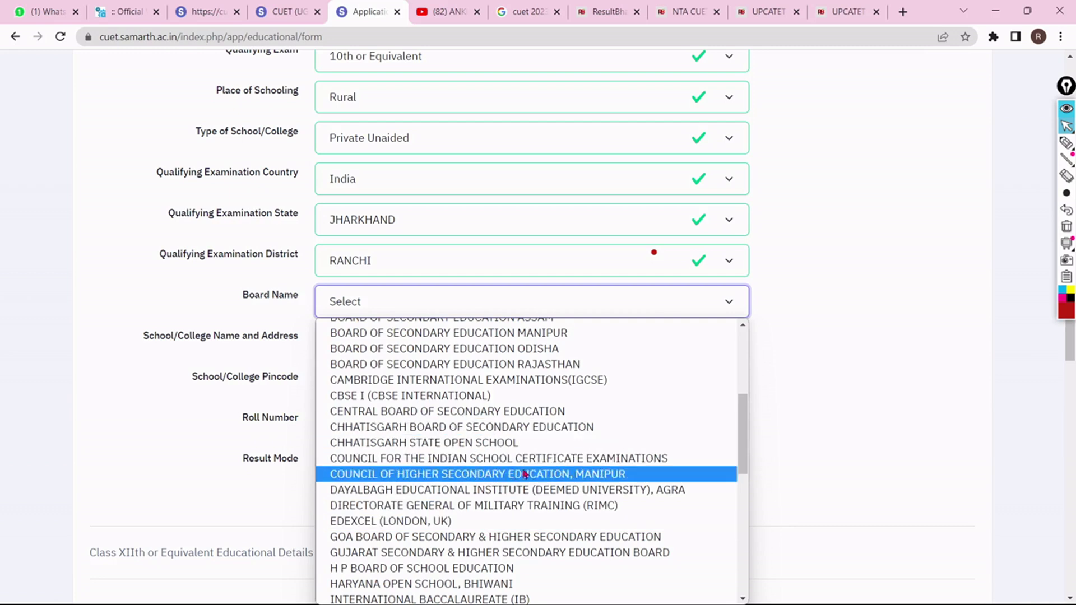
{"action": "scroll", "coordinate": [525, 474], "scroll_direction": "down", "scroll_amount": 5}
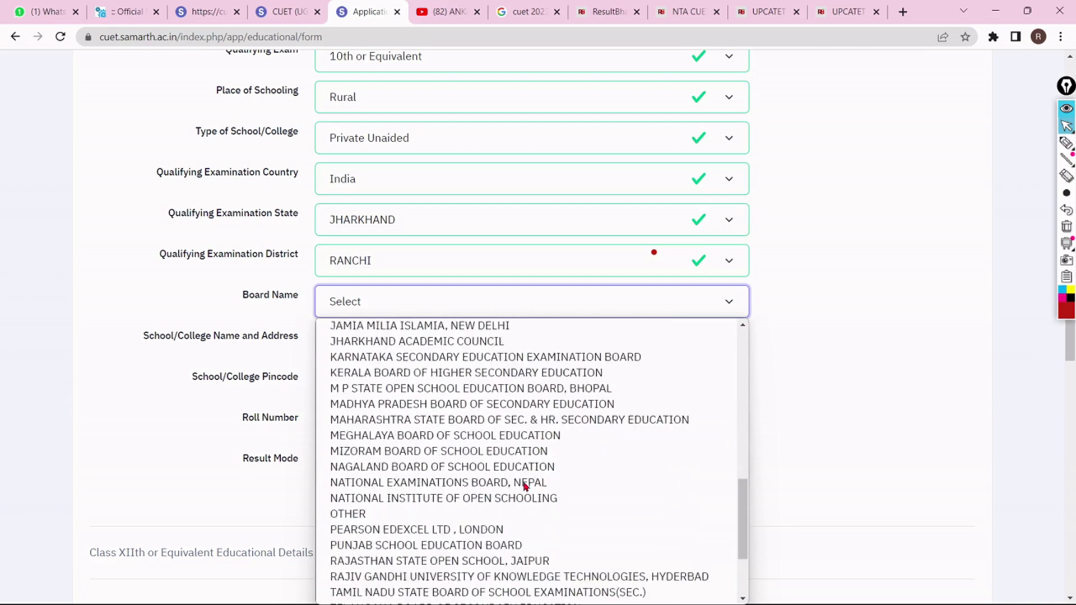
{"action": "scroll", "coordinate": [526, 487], "scroll_direction": "down", "scroll_amount": 3}
{"action": "left_click", "coordinate": [482, 410]}
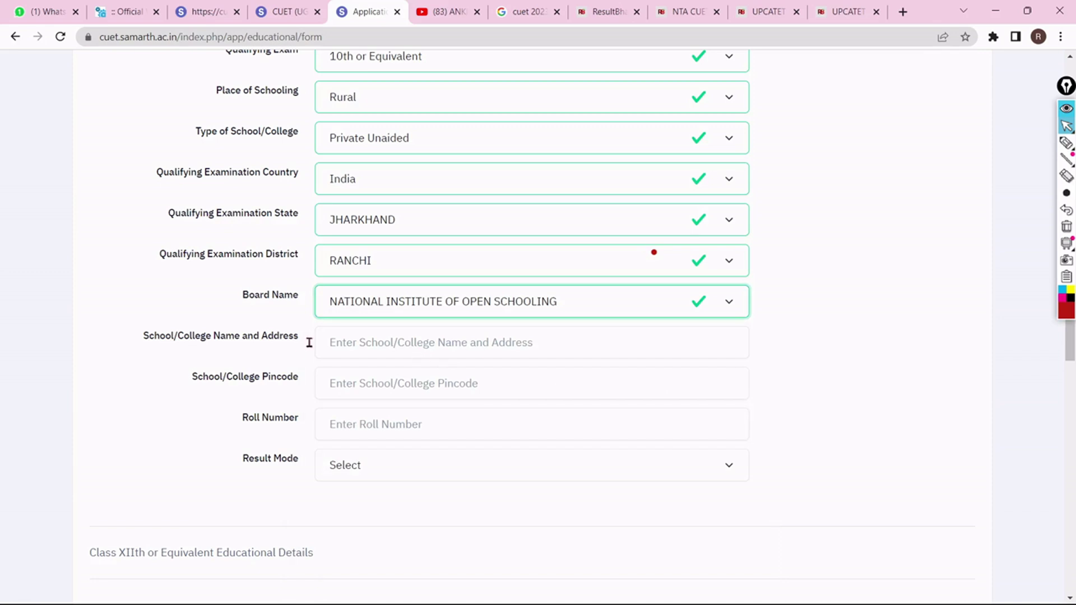
Enter the Class X school name and address, pincode 451286, and the roll number
{"action": "left_click", "coordinate": [503, 340]}
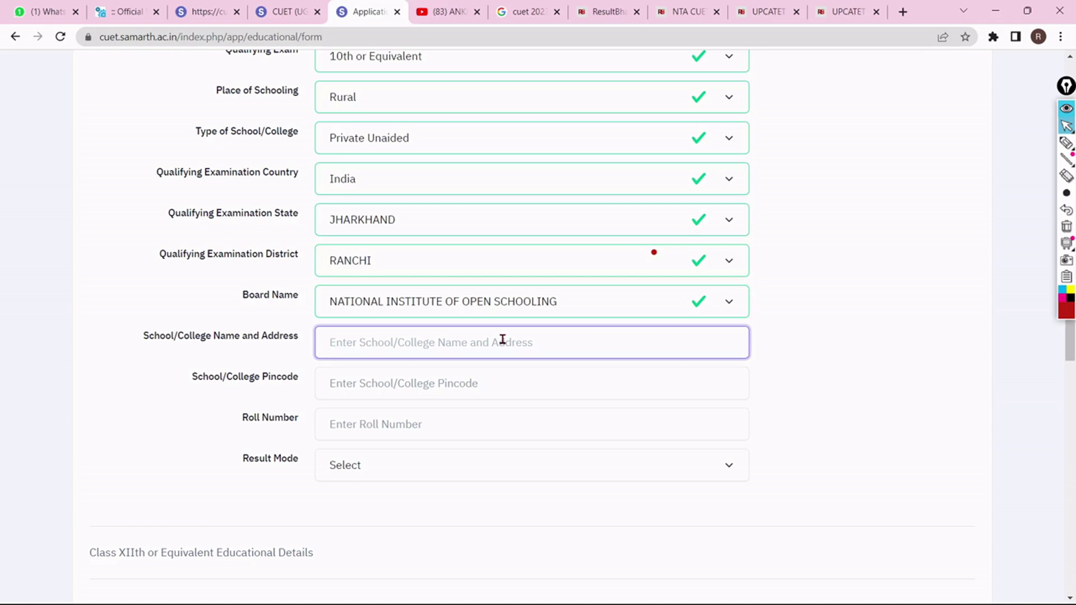
{"action": "type", "text": "HJGDBW JKCB  SJC"}
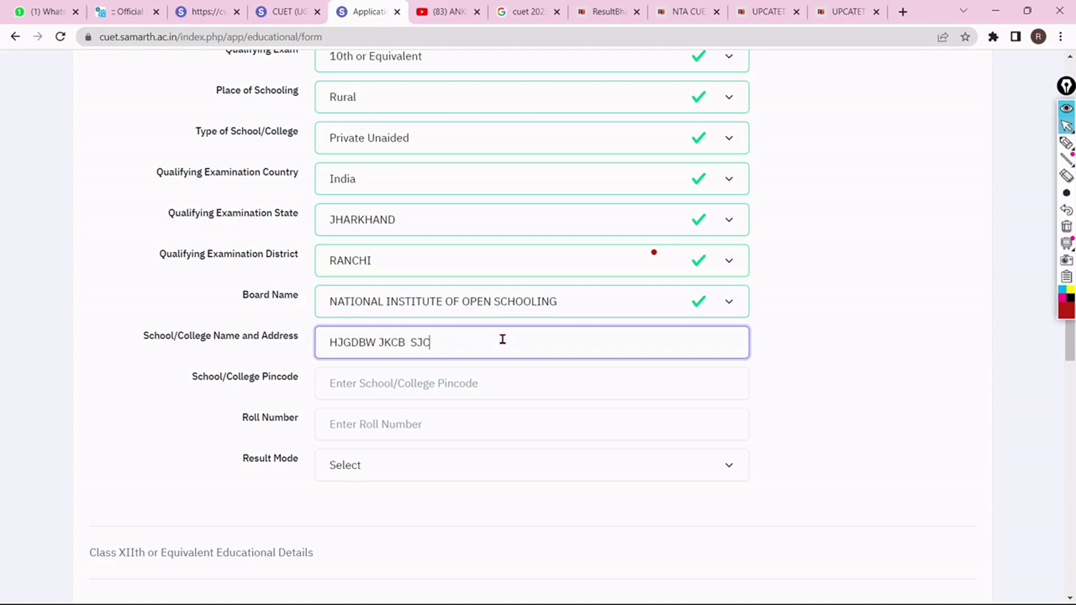
{"action": "type", "text": "HBSDCD  HJCGBW"}
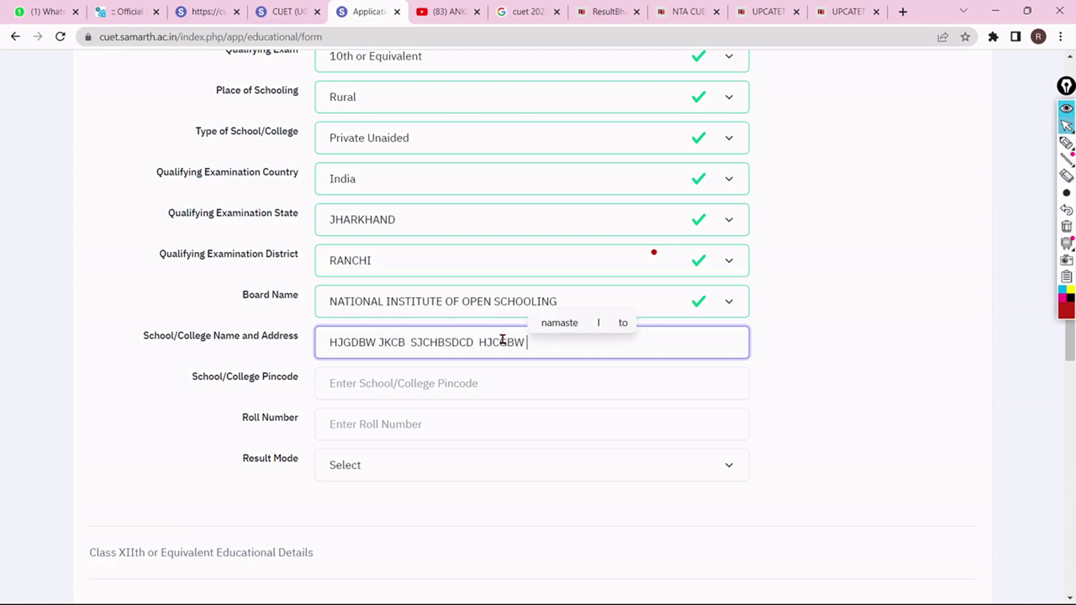
{"action": "left_click", "coordinate": [491, 384]}
{"action": "type", "text": "451286"}
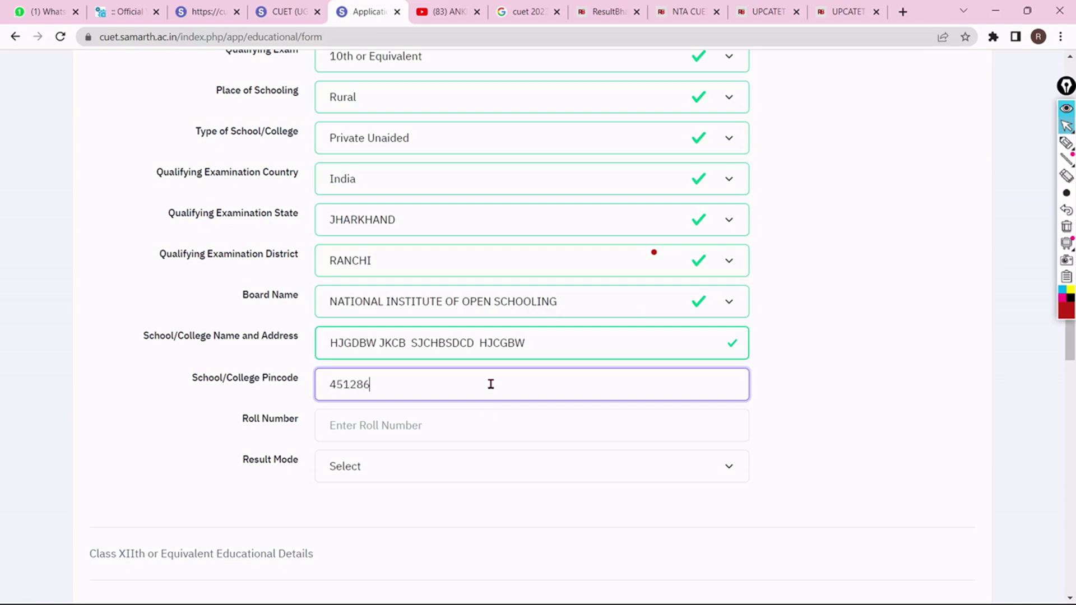
{"action": "left_click", "coordinate": [414, 425]}
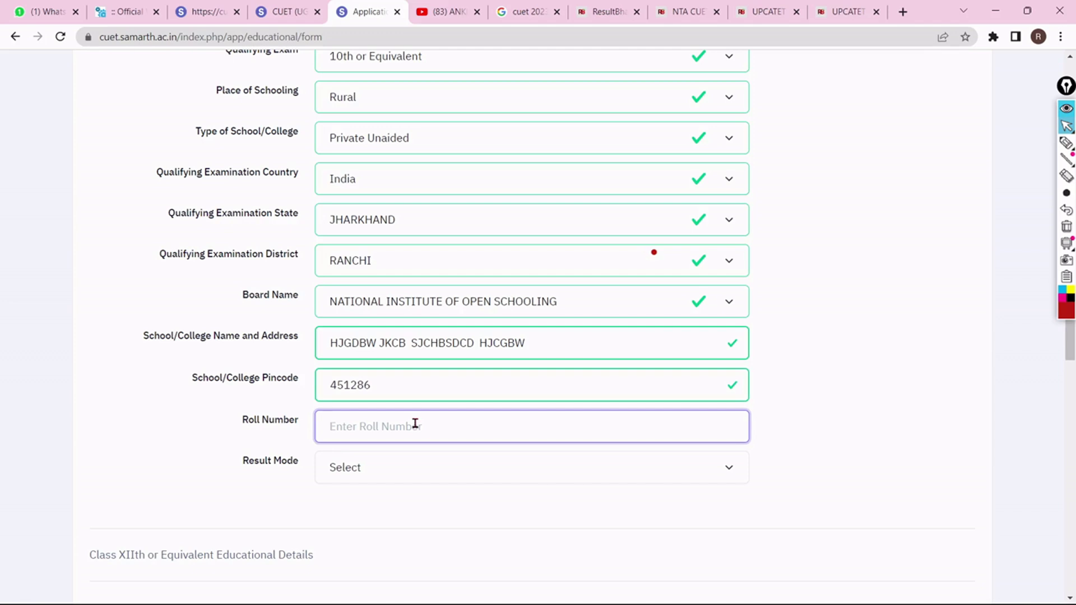
Choose Percentage result mode with Maximum Marks 500 and Marks Obtained 420
{"action": "left_click", "coordinate": [415, 469]}
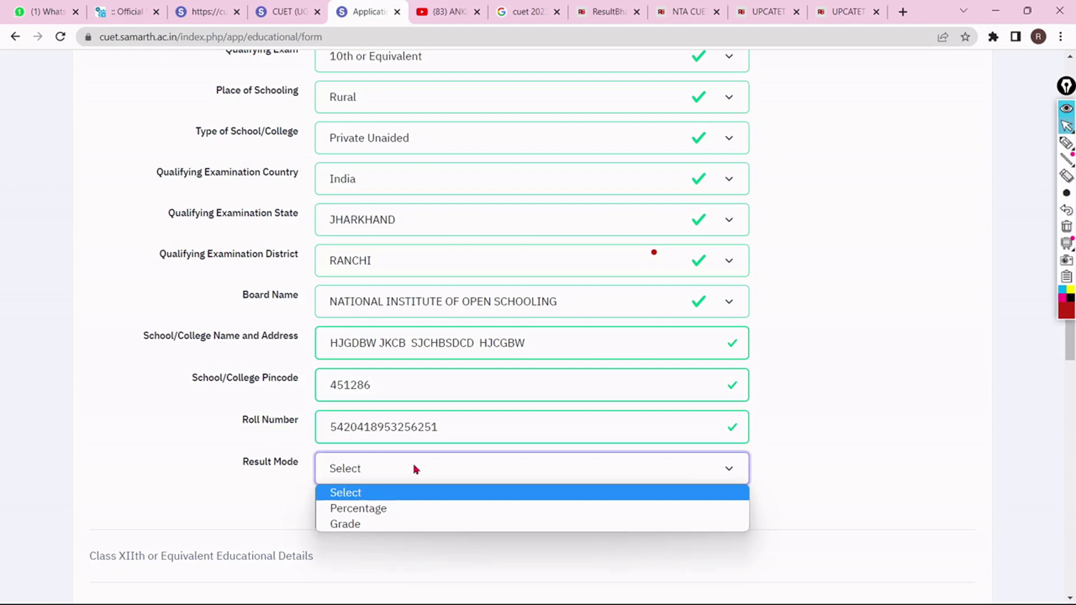
{"action": "left_click", "coordinate": [402, 509]}
{"action": "scroll", "coordinate": [371, 508], "scroll_direction": "down", "scroll_amount": 2}
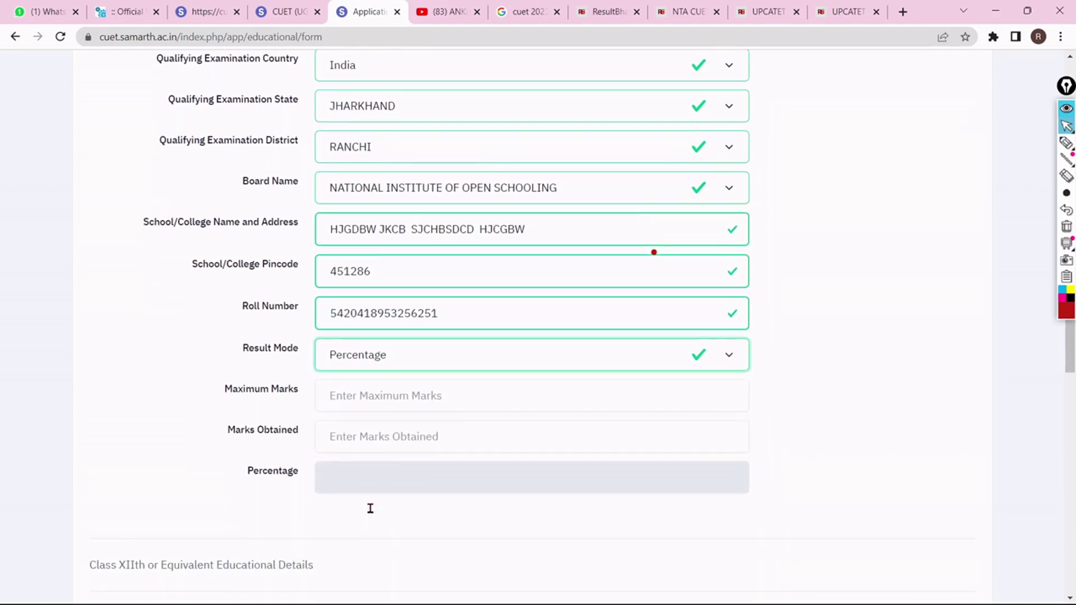
{"action": "left_click", "coordinate": [524, 380]}
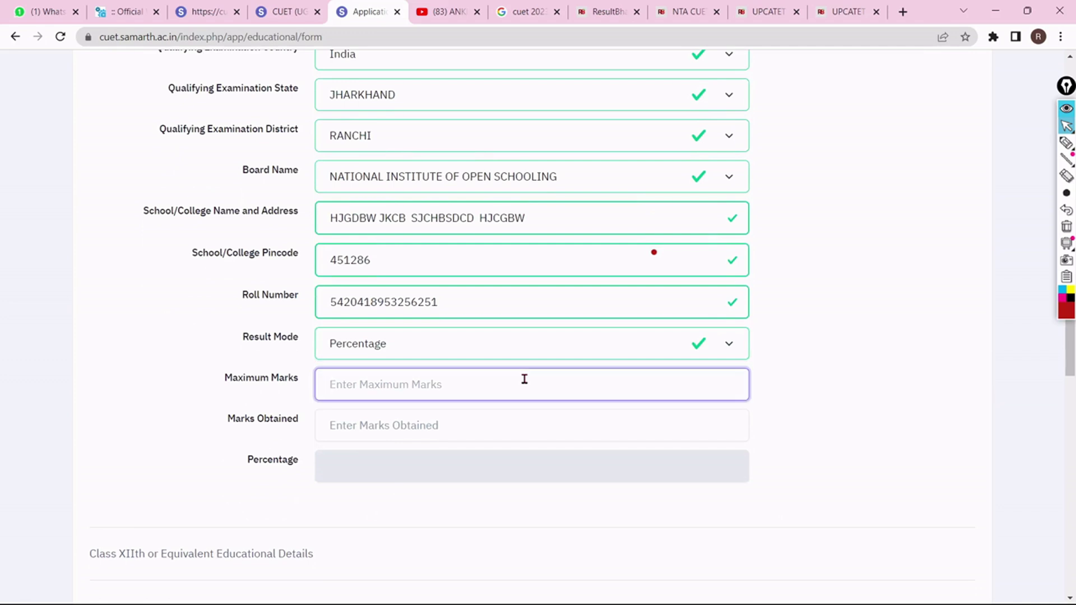
{"action": "type", "text": "5000"}
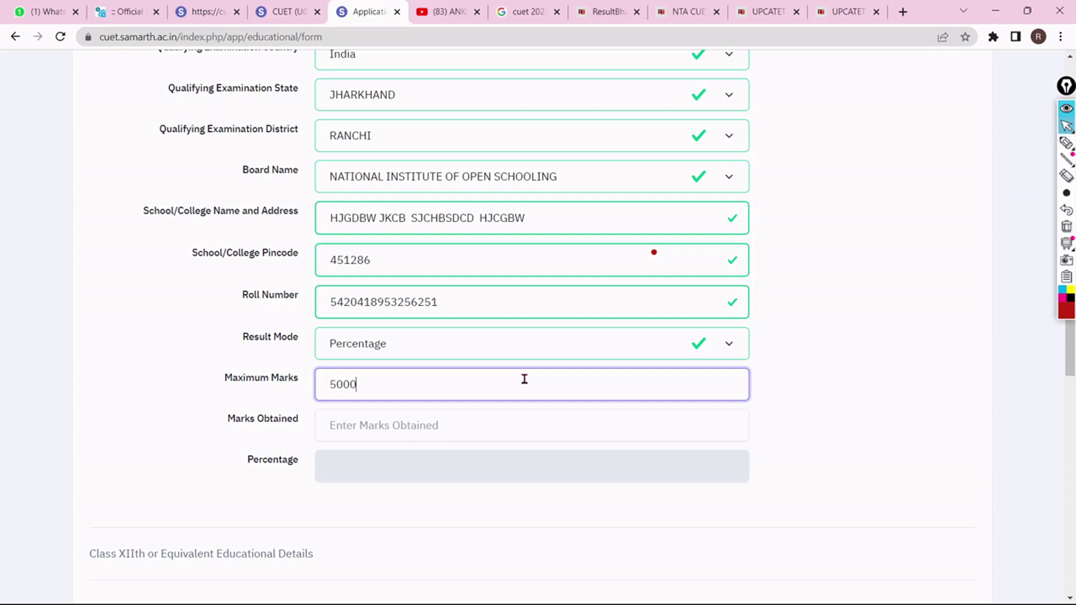
{"action": "left_click", "coordinate": [477, 437]}
{"action": "left_click", "coordinate": [455, 395]}
{"action": "key", "text": "BackSpace"}
{"action": "left_click", "coordinate": [452, 418]}
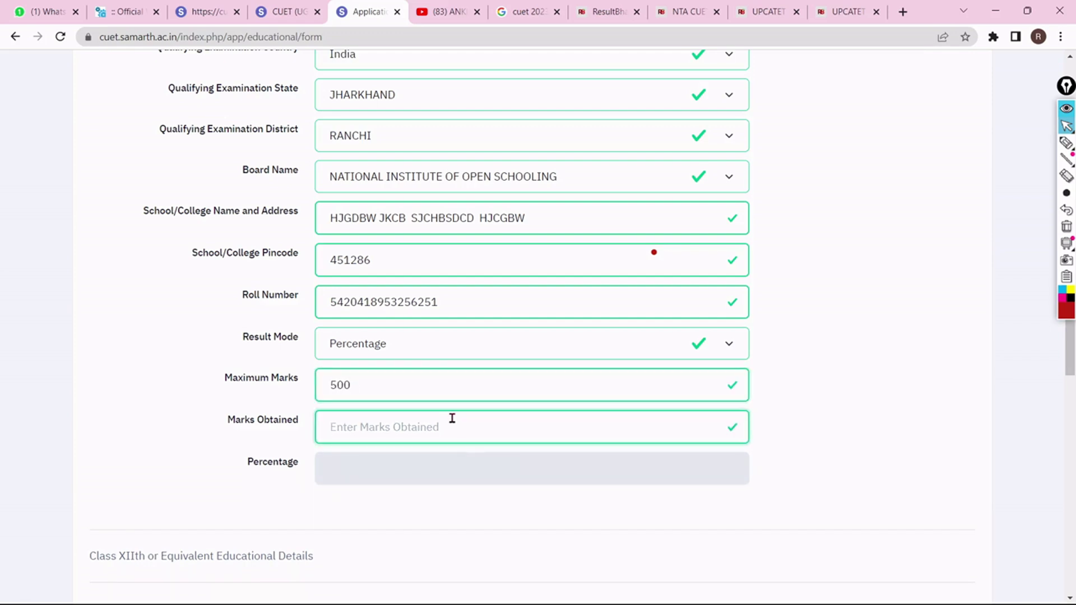
{"action": "type", "text": "420"}
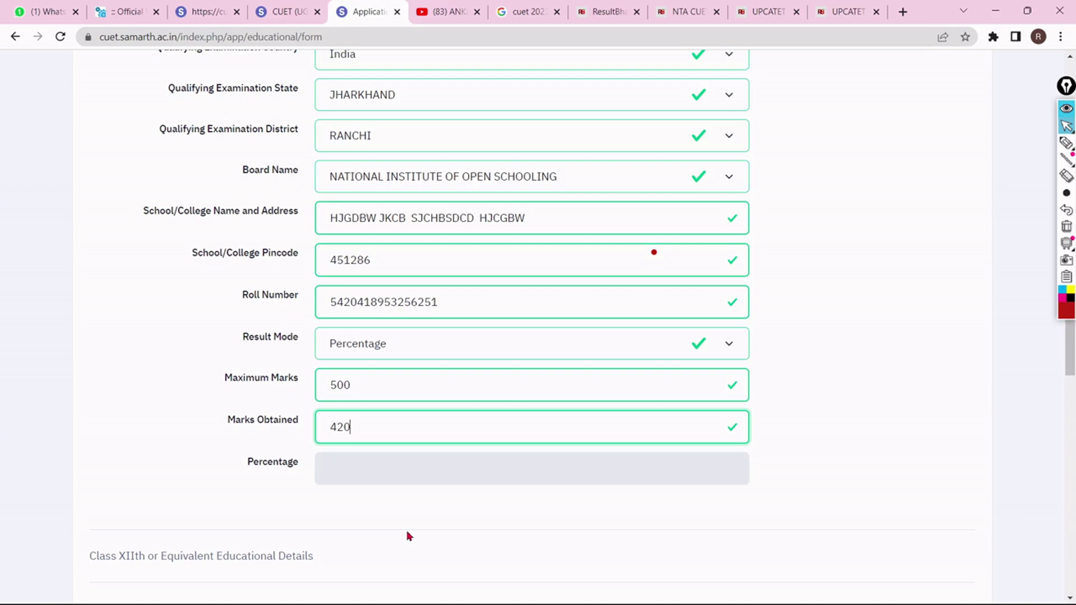
Circle the Class XIIth heading in red, then erase the annotation
{"action": "scroll", "coordinate": [407, 533], "scroll_direction": "down", "scroll_amount": 5}
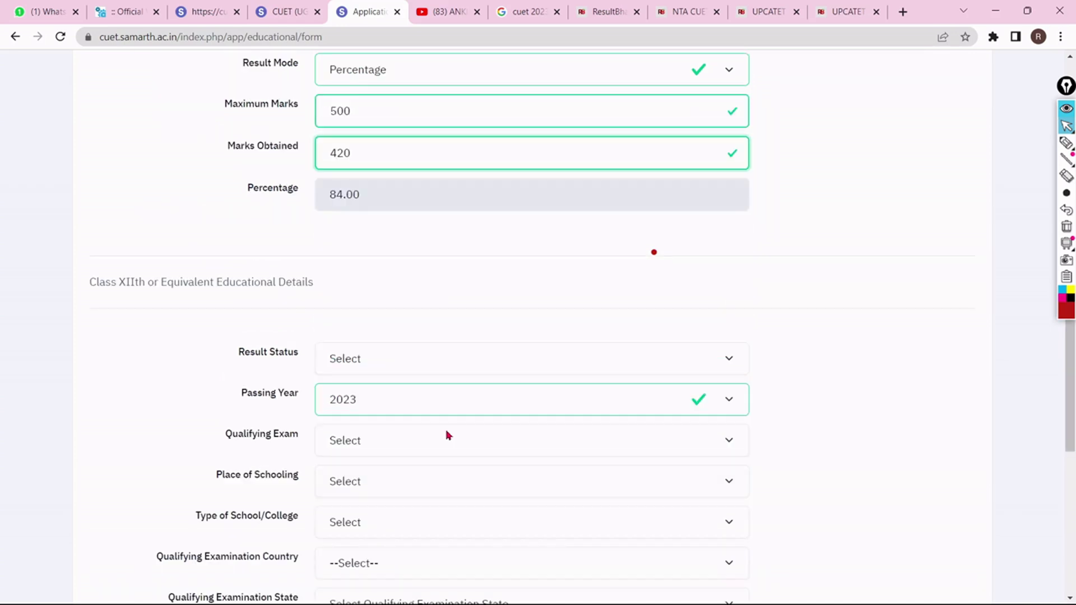
{"action": "left_click", "coordinate": [1067, 144]}
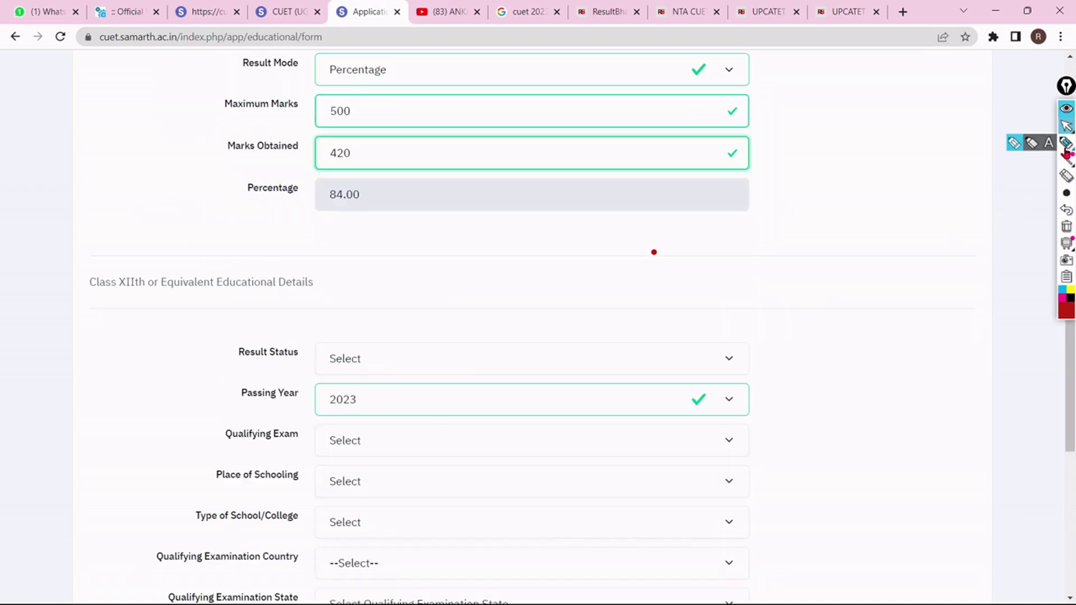
{"action": "mouse_move", "coordinate": [123, 261]}
{"action": "left_mouse_down"}
{"action": "mouse_move", "coordinate": [108, 255]}
{"action": "mouse_move", "coordinate": [91, 274]}
{"action": "left_mouse_up"}
{"action": "left_click", "coordinate": [1068, 196]}
{"action": "left_click", "coordinate": [1067, 108]}
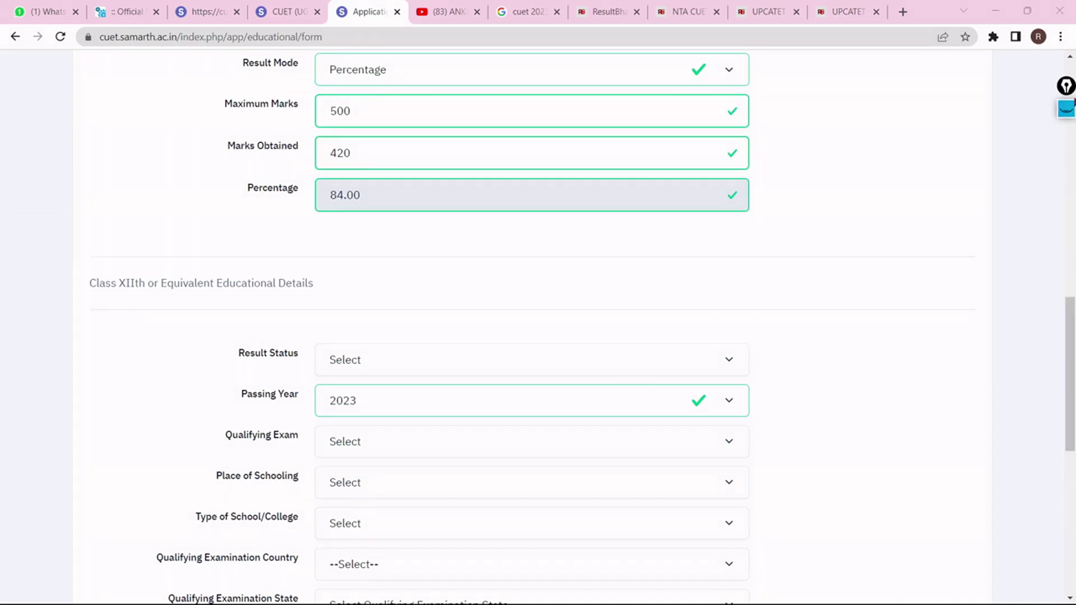
{"action": "left_click", "coordinate": [1067, 109]}
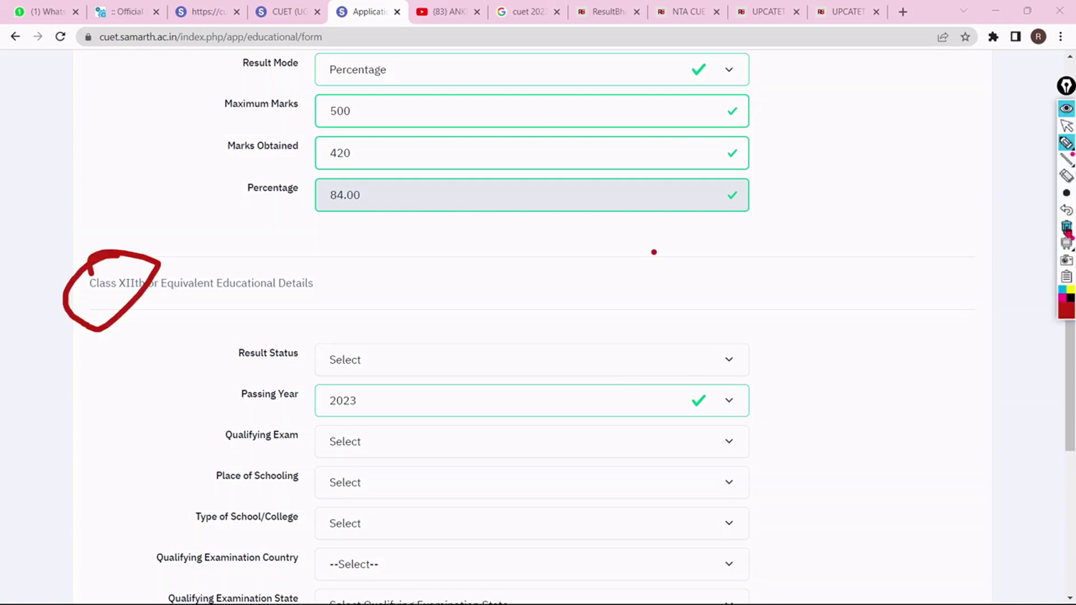
{"action": "left_click", "coordinate": [1067, 227]}
{"action": "left_click", "coordinate": [1067, 127]}
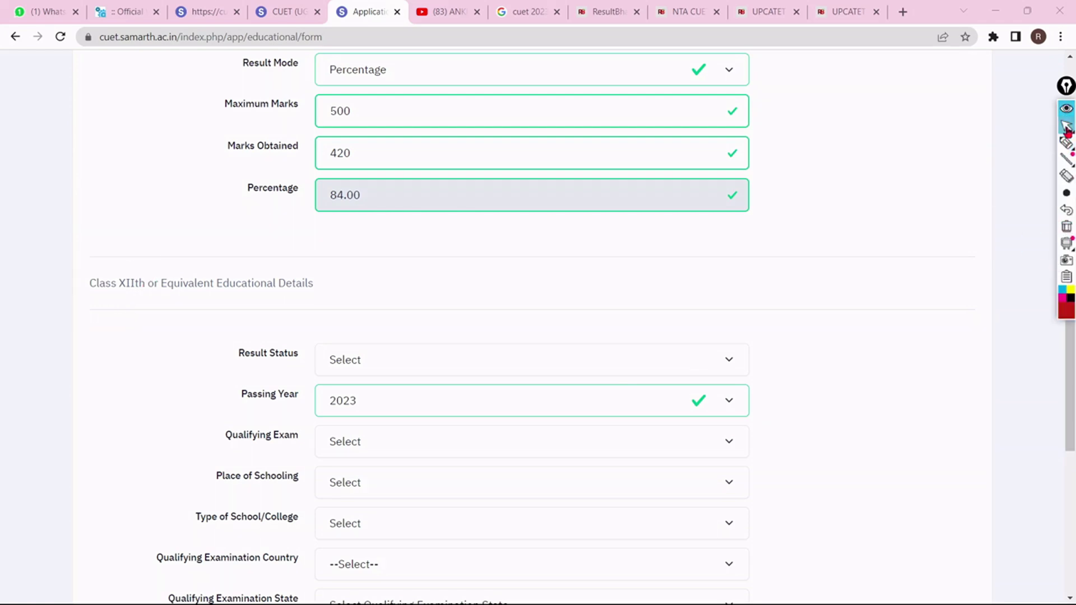
Set Class XII result Appearing, passing year 2023, qualifying exam 12th or Equivalent
{"action": "left_click", "coordinate": [507, 361]}
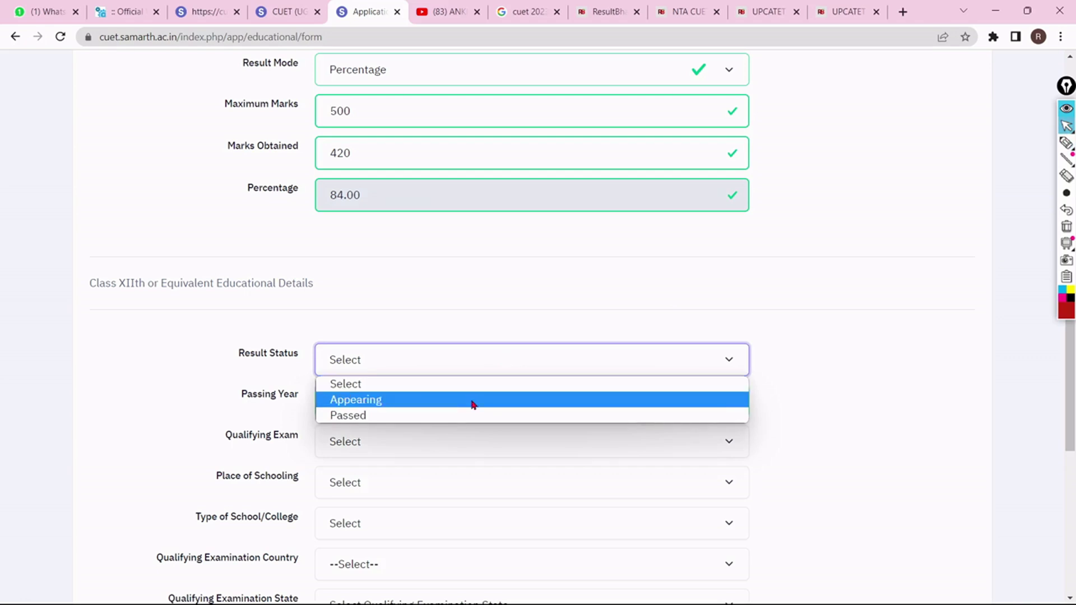
{"action": "left_click", "coordinate": [473, 402]}
{"action": "scroll", "coordinate": [473, 405], "scroll_direction": "down", "scroll_amount": 3}
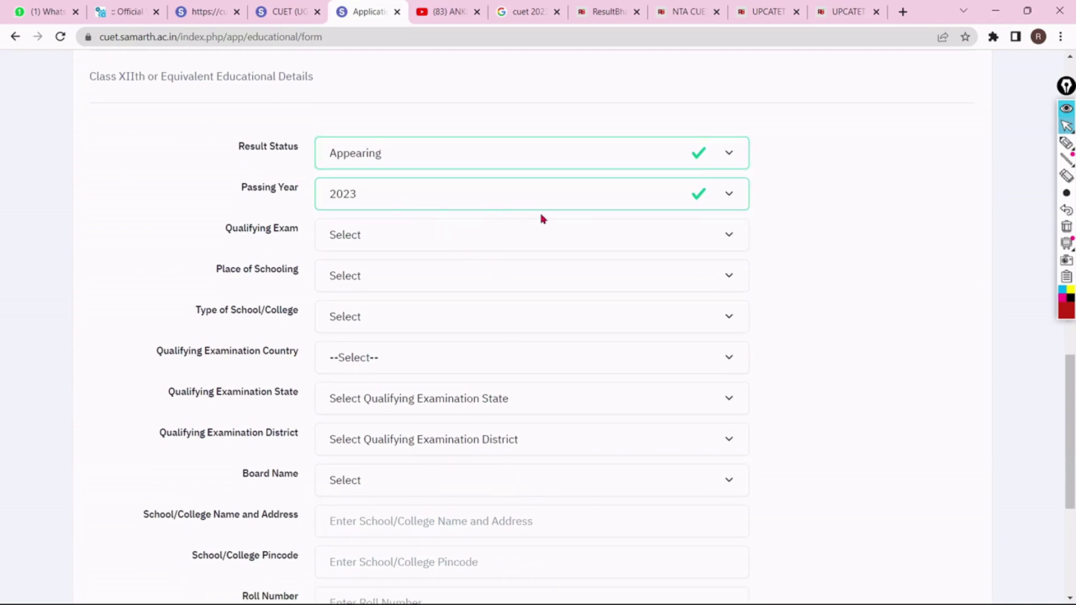
{"action": "left_click", "coordinate": [473, 152]}
{"action": "left_click", "coordinate": [466, 192]}
{"action": "left_click", "coordinate": [466, 241]}
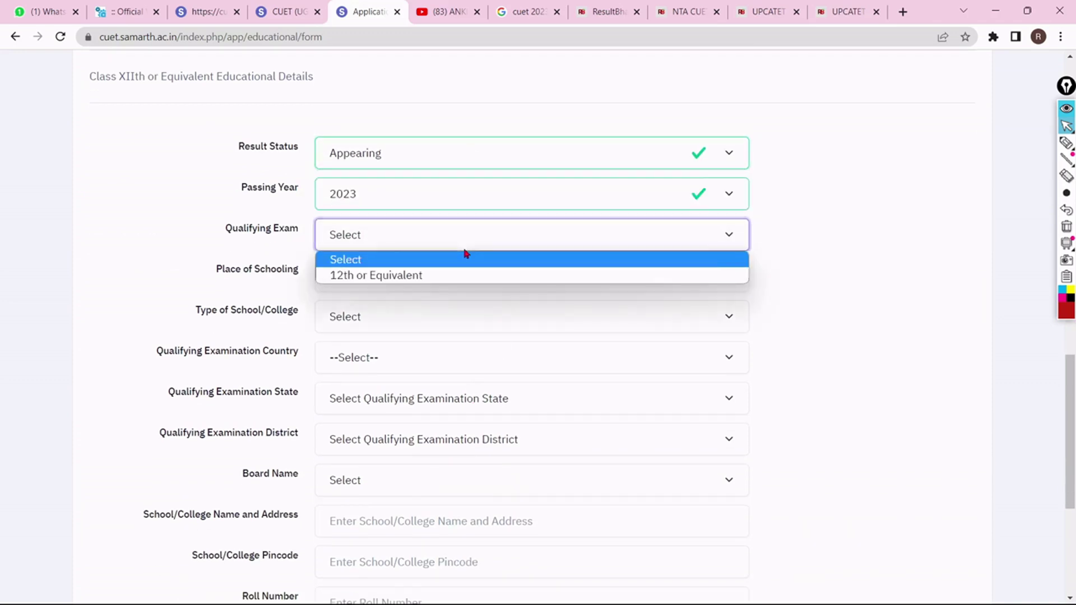
{"action": "left_click", "coordinate": [534, 193]}
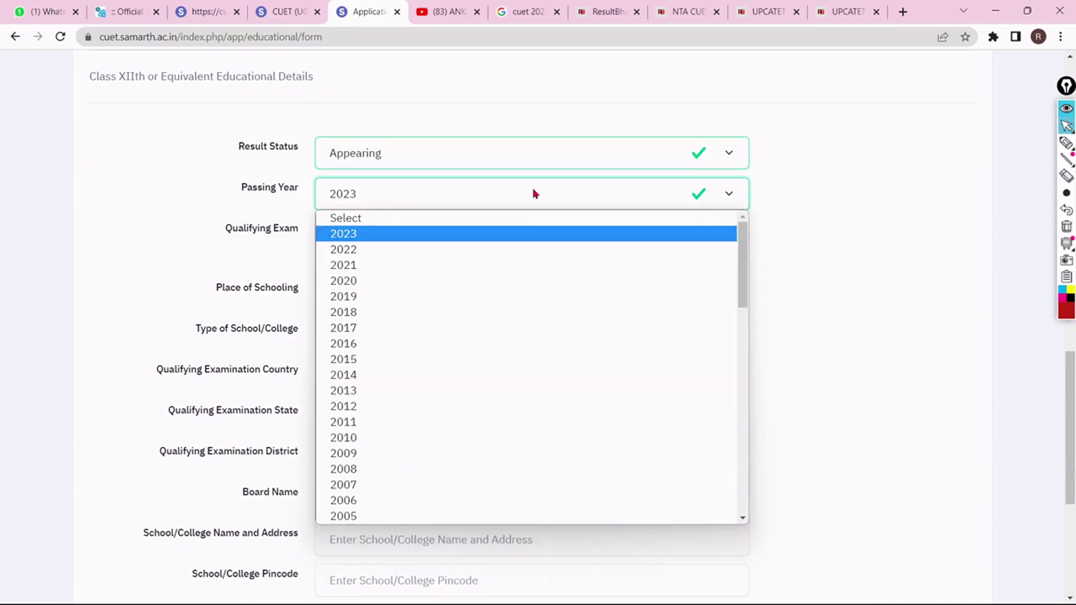
{"action": "left_click", "coordinate": [490, 233]}
{"action": "left_click", "coordinate": [477, 235]}
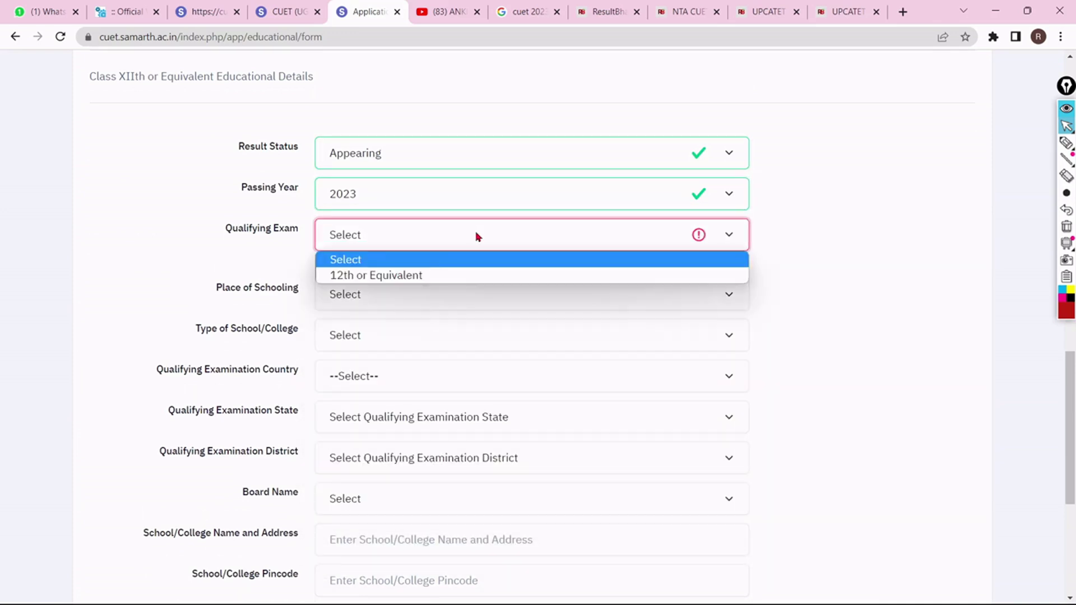
{"action": "left_click", "coordinate": [440, 273]}
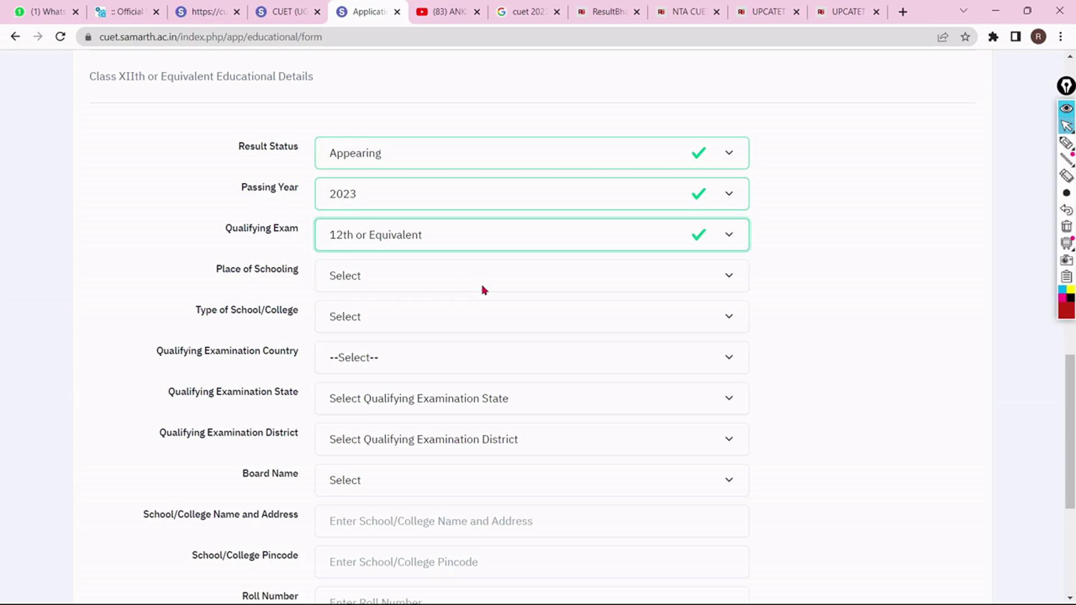
Set Class XII schooling to Rural, school type Jawahar Navodaya Vidyalaya, country India
{"action": "left_click", "coordinate": [544, 283]}
{"action": "left_click", "coordinate": [489, 334]}
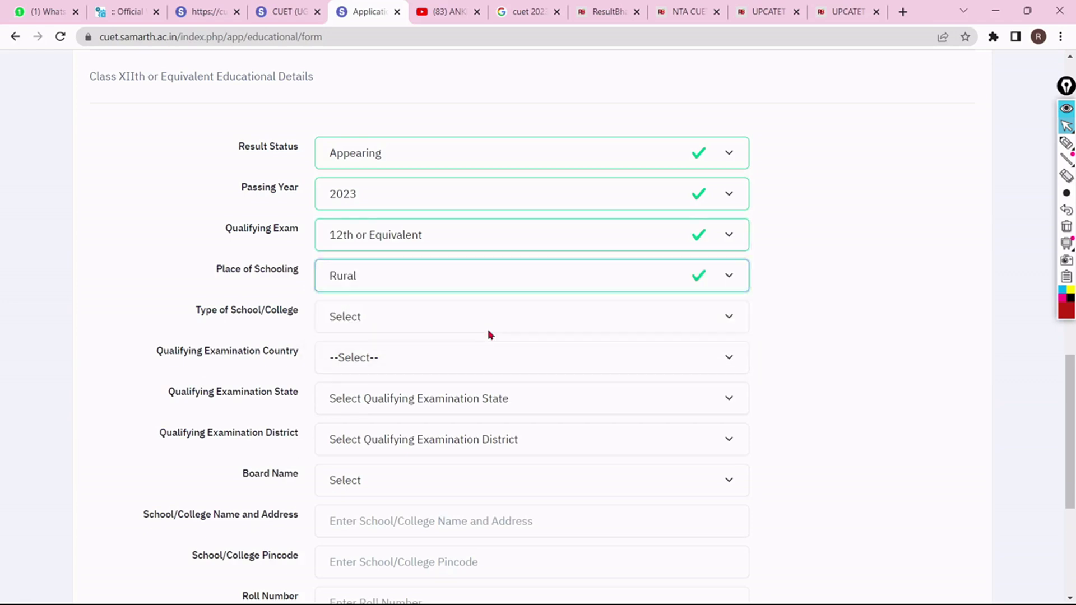
{"action": "scroll", "coordinate": [489, 334], "scroll_direction": "down", "scroll_amount": 2}
{"action": "left_click", "coordinate": [516, 221]}
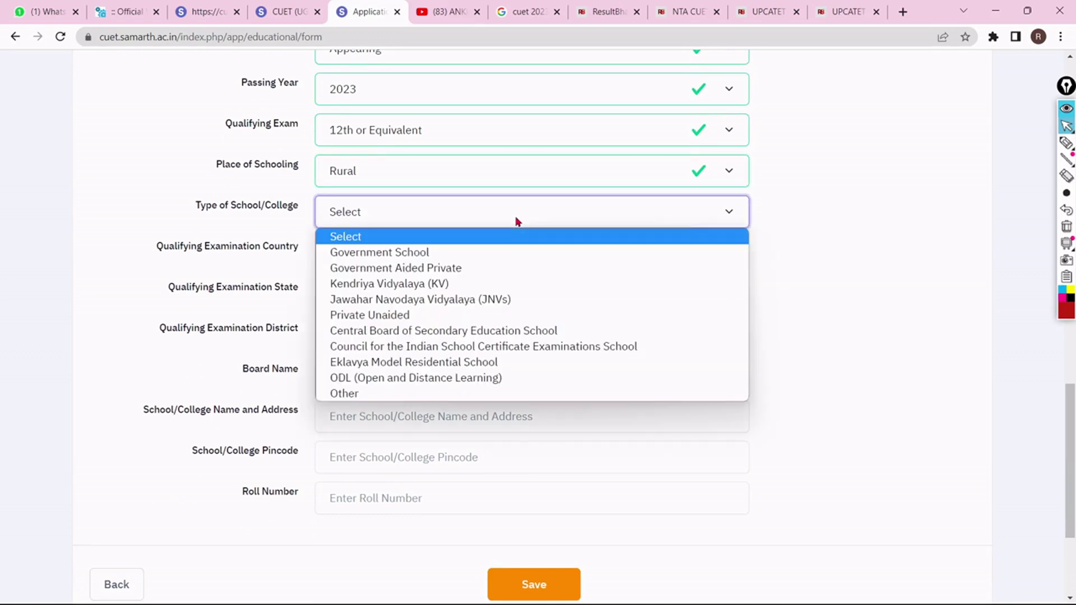
{"action": "left_click", "coordinate": [448, 301]}
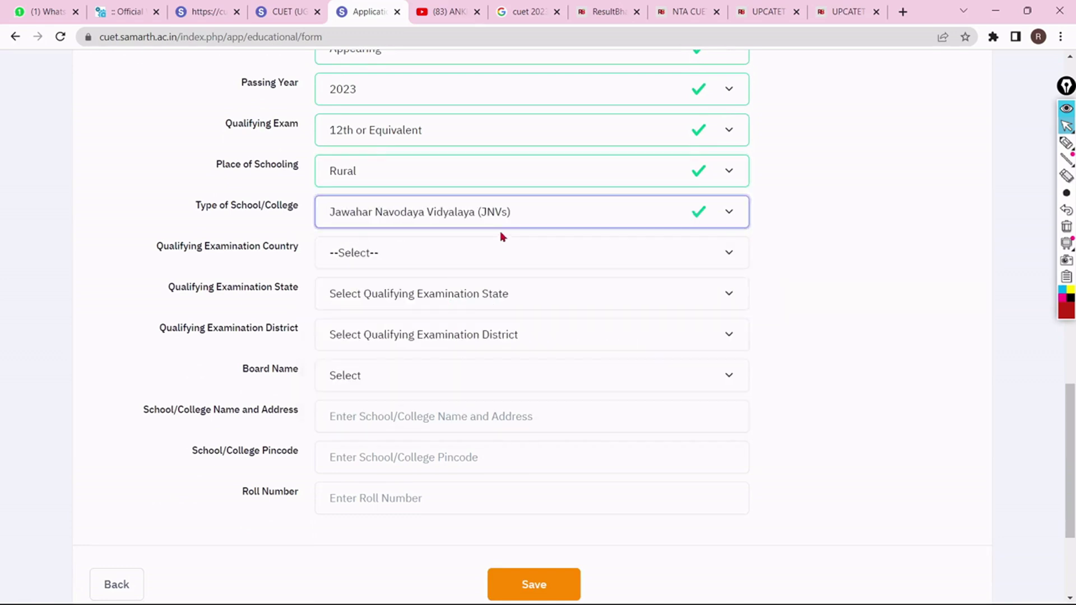
{"action": "left_click", "coordinate": [457, 256]}
{"action": "left_click", "coordinate": [440, 298]}
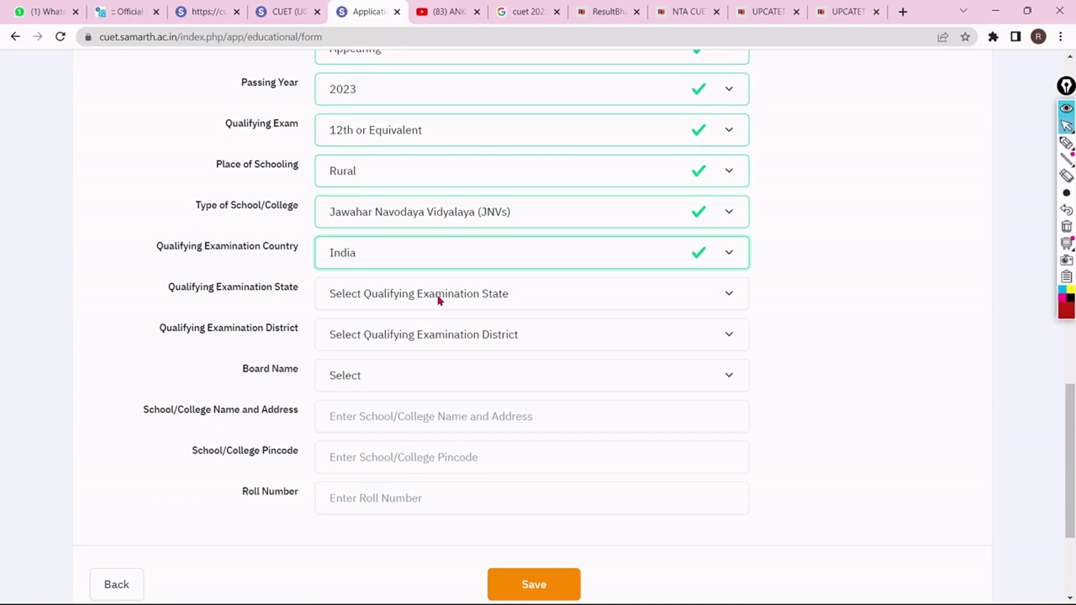
Set state and district CHANDIGARH and board BIHAR BOARD OF OPEN SCHOOLING & EXAMINATION
{"action": "left_click", "coordinate": [454, 293]}
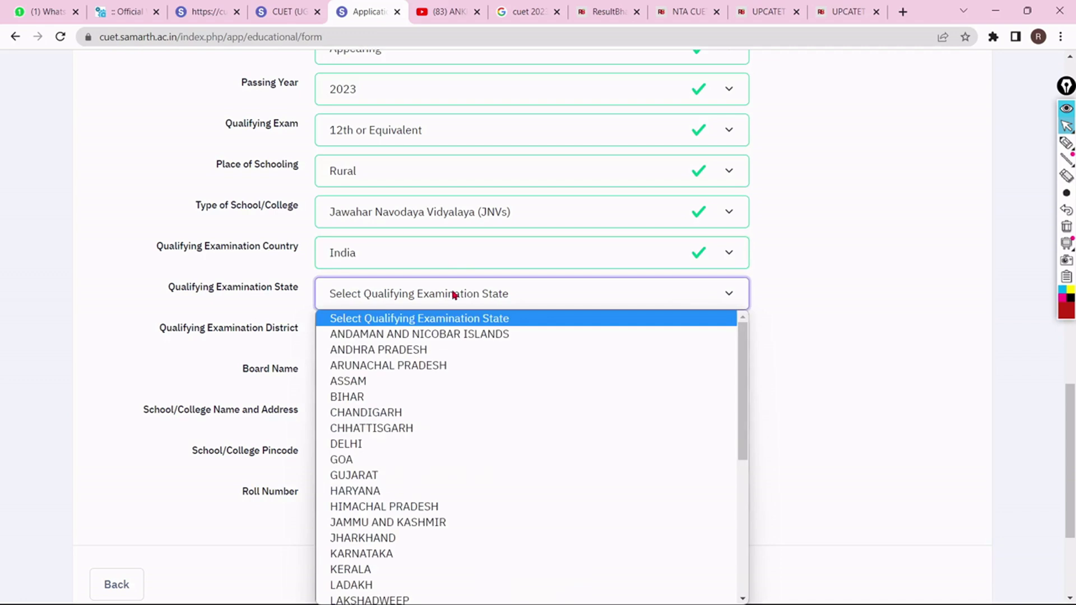
{"action": "left_click", "coordinate": [421, 414]}
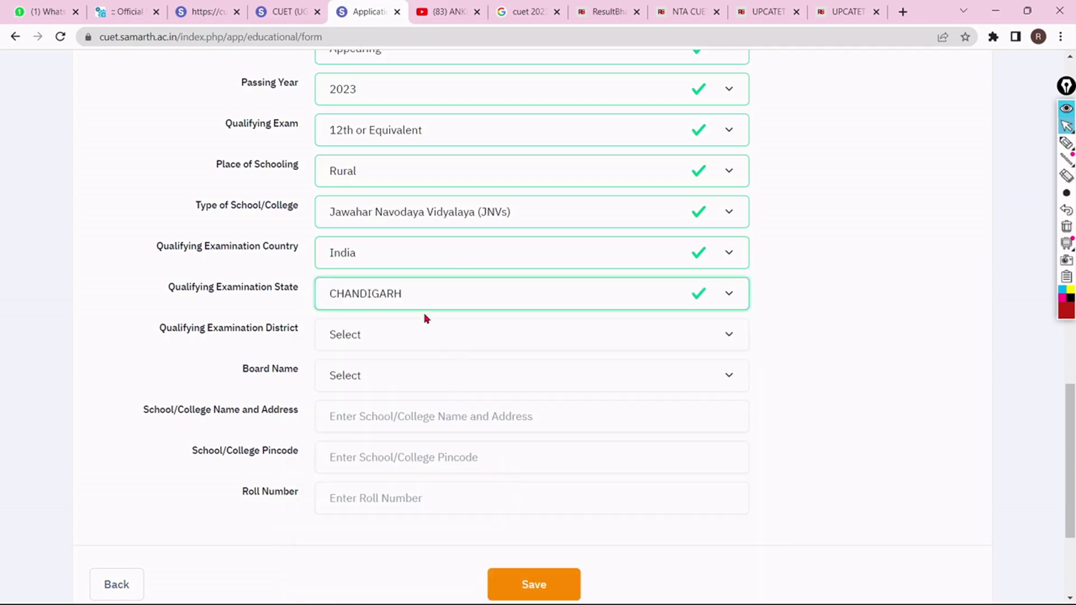
{"action": "scroll", "coordinate": [436, 358], "scroll_direction": "down", "scroll_amount": 1}
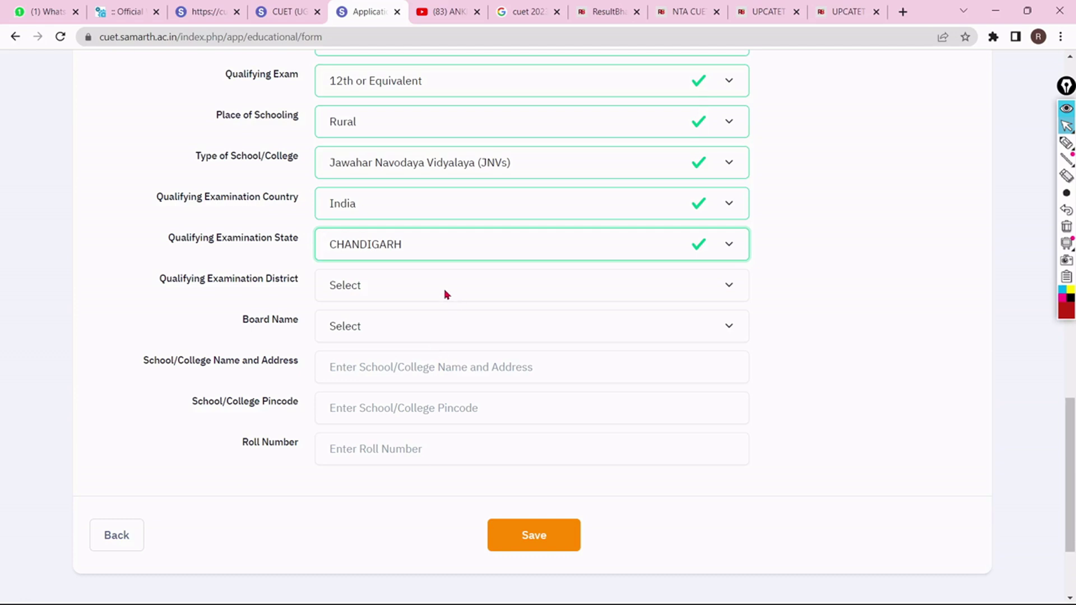
{"action": "left_click", "coordinate": [447, 294]}
{"action": "left_click", "coordinate": [426, 327]}
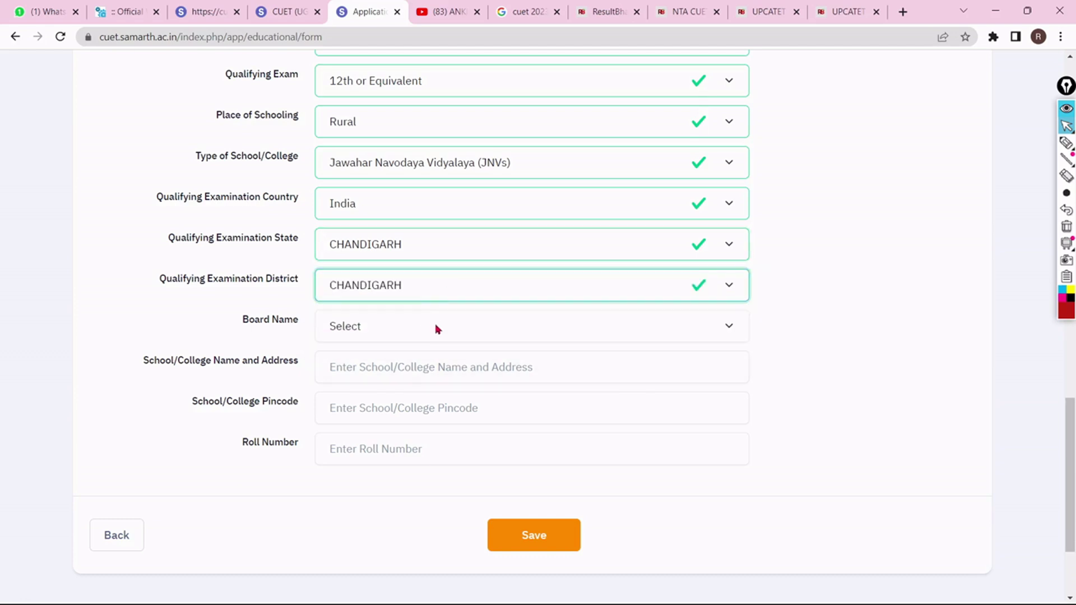
{"action": "left_click", "coordinate": [438, 329]}
{"action": "left_click", "coordinate": [447, 224]}
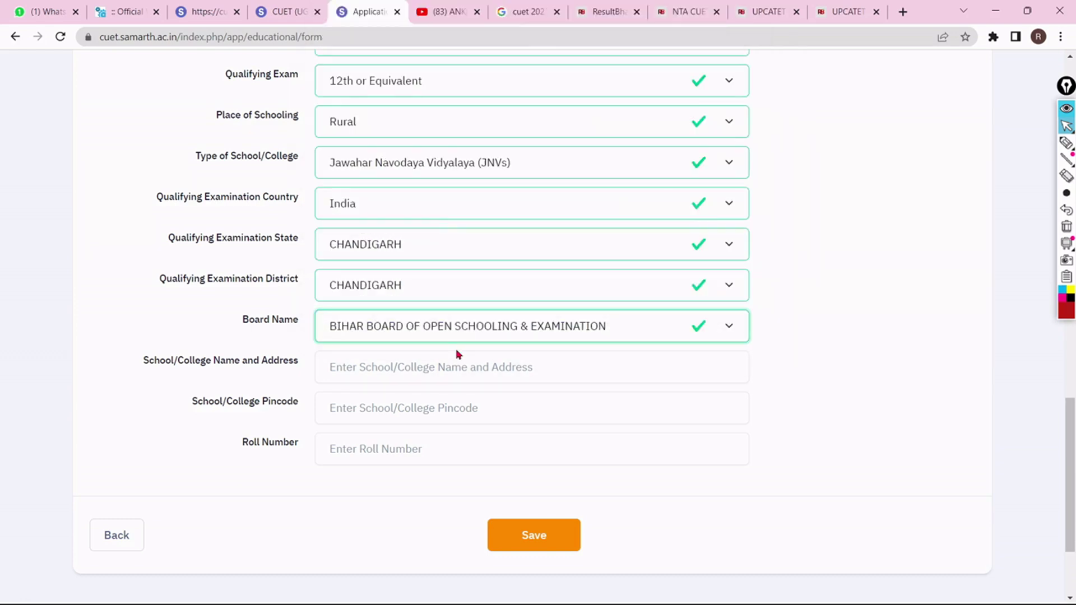
{"action": "scroll", "coordinate": [456, 354], "scroll_direction": "down", "scroll_amount": 2}
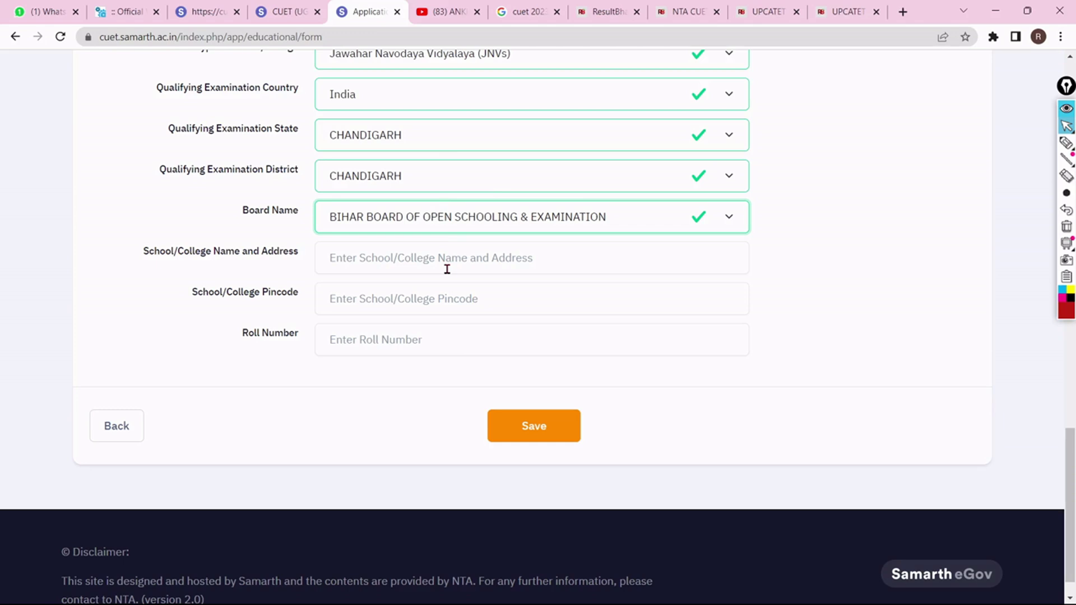
Enter the Class XII school's name and address, its pincode and the student's roll number
{"action": "left_click", "coordinate": [452, 258]}
{"action": "type", "text": "nm"}
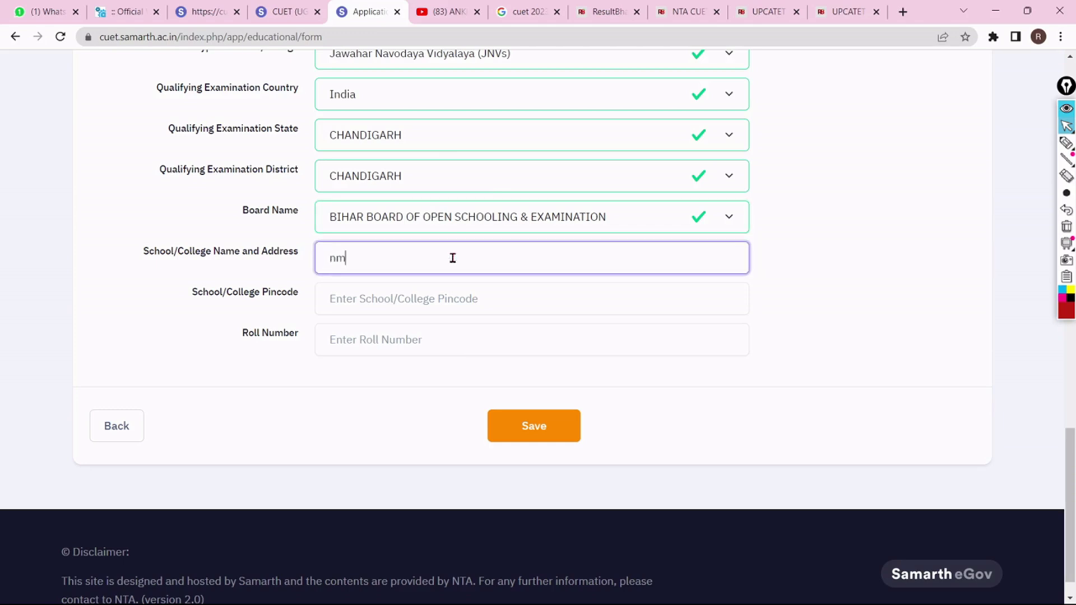
{"action": "type", "text": "cbh s kdsjchbw  knlj wd"}
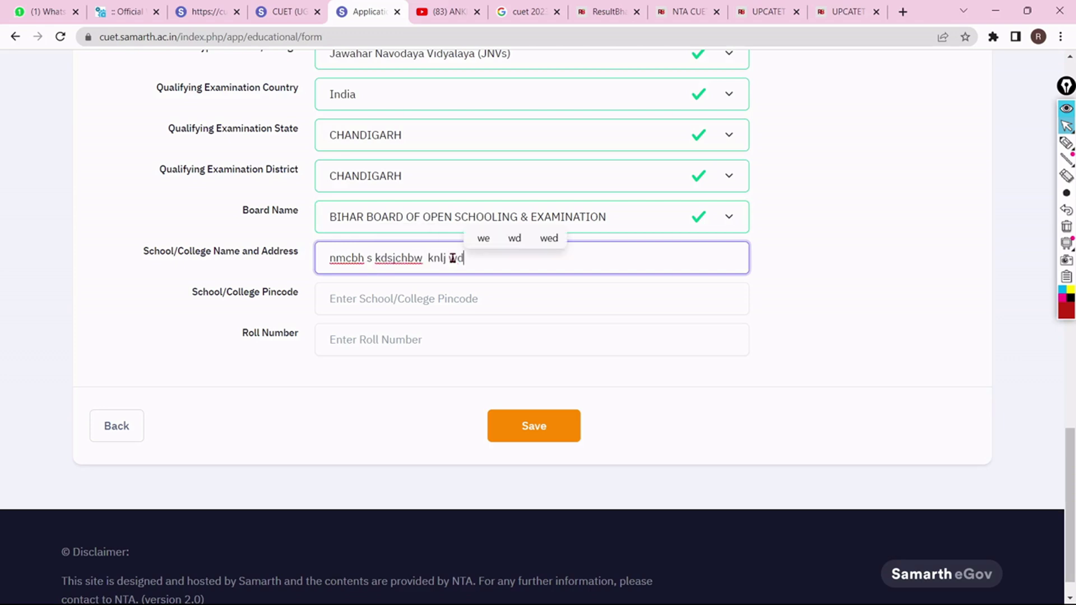
{"action": "left_click", "coordinate": [453, 299]}
{"action": "type", "text": "228103"}
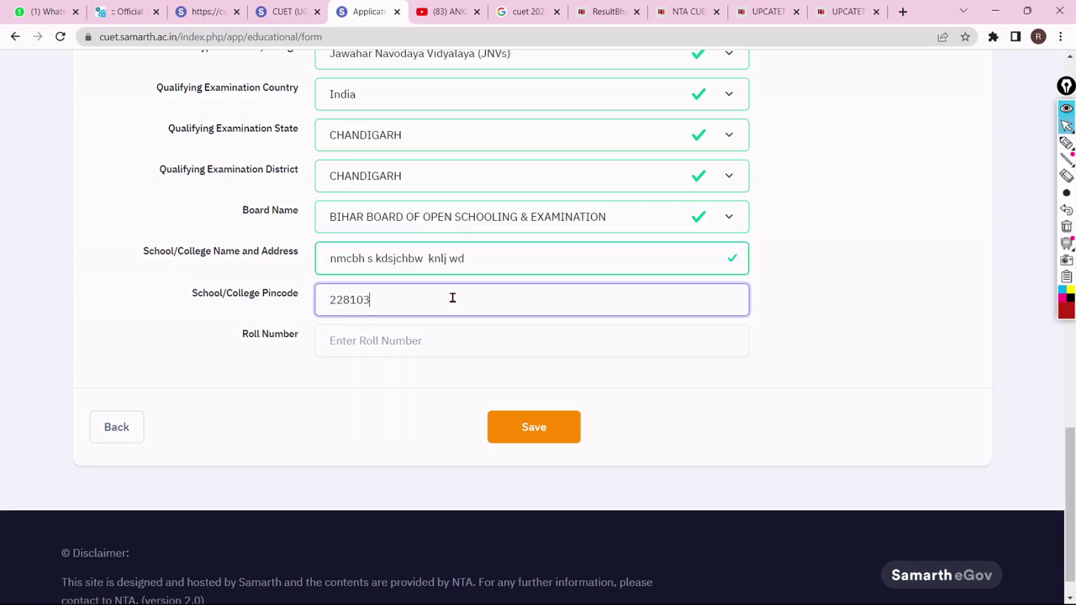
{"action": "left_click", "coordinate": [392, 347]}
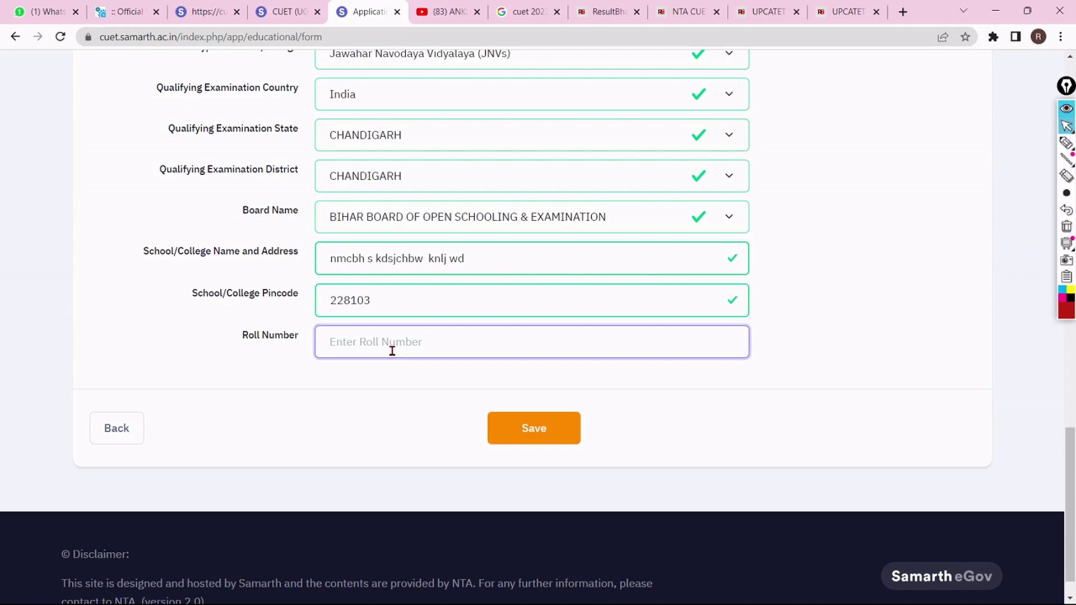
Save the educational details, decline Chrome's address-save prompt, and scroll through the Class XII summary
{"action": "left_click", "coordinate": [518, 435]}
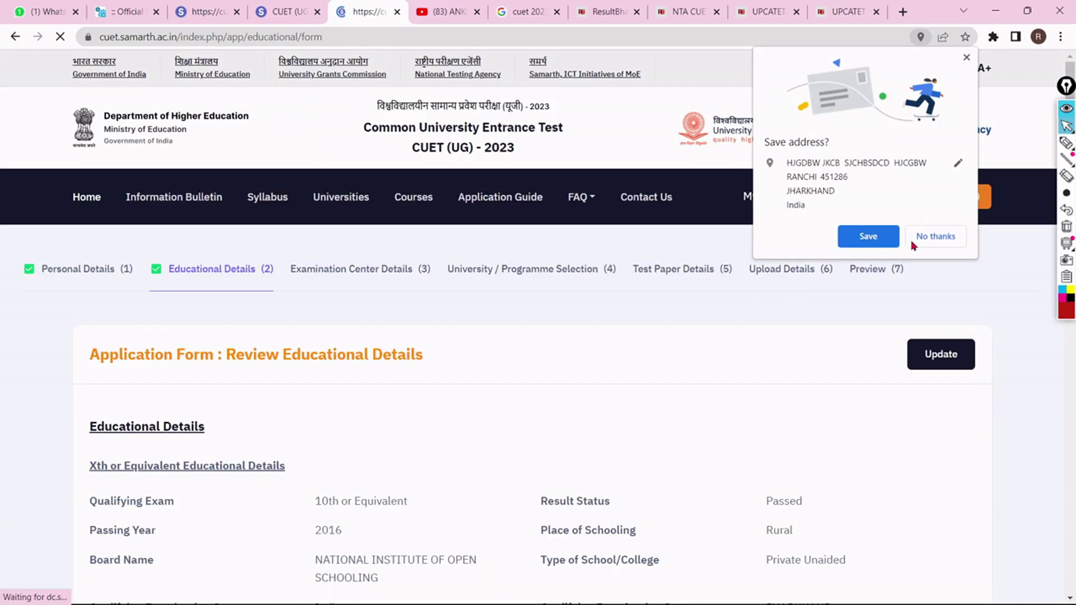
{"action": "left_click", "coordinate": [922, 241]}
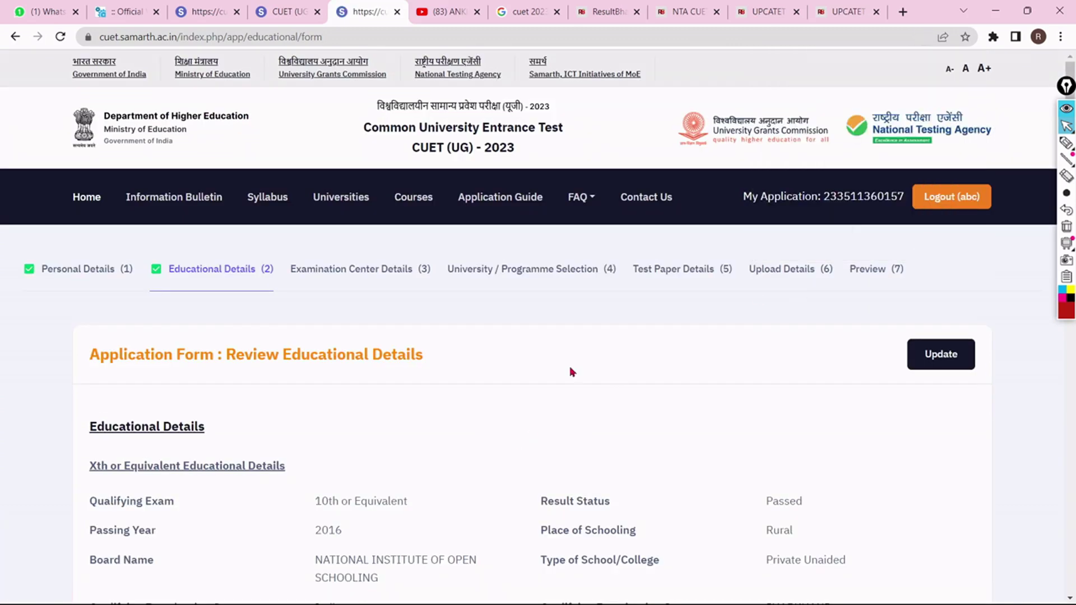
{"action": "scroll", "coordinate": [510, 421], "scroll_direction": "down", "scroll_amount": 4}
{"action": "scroll", "coordinate": [510, 422], "scroll_direction": "down", "scroll_amount": 9}
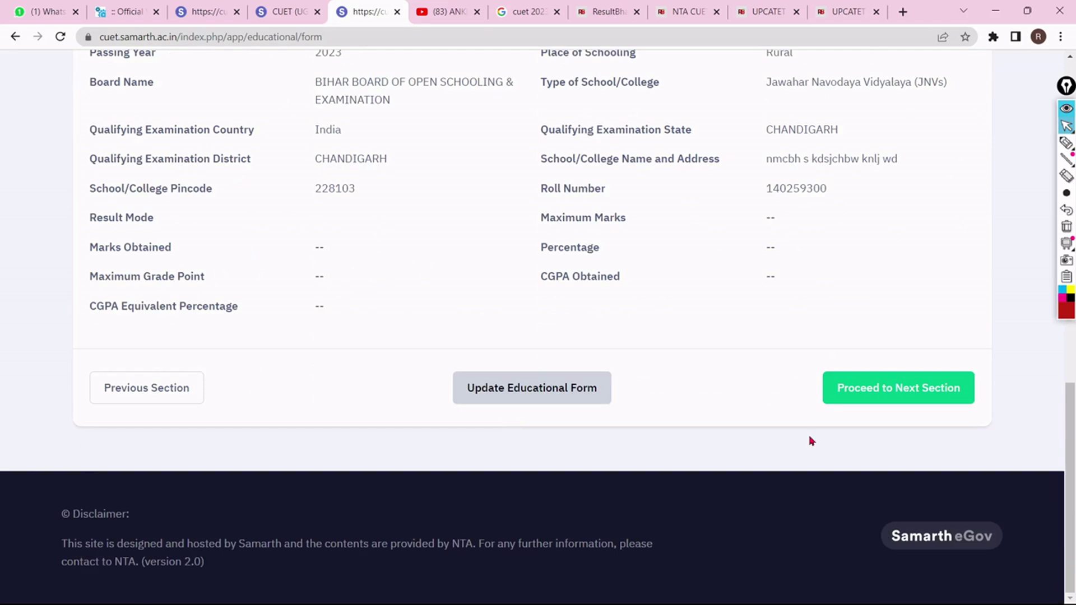
Set exam centre Preference 1 to JHARKHAND – DUMKA (JH05)
{"action": "left_click", "coordinate": [912, 402]}
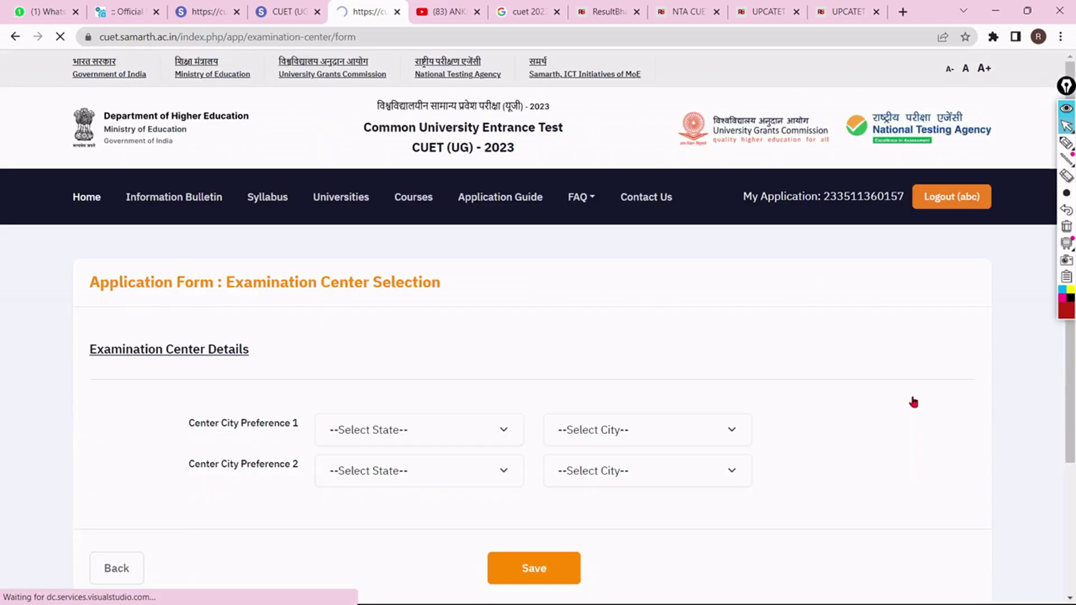
{"action": "scroll", "coordinate": [654, 375], "scroll_direction": "down", "scroll_amount": 2}
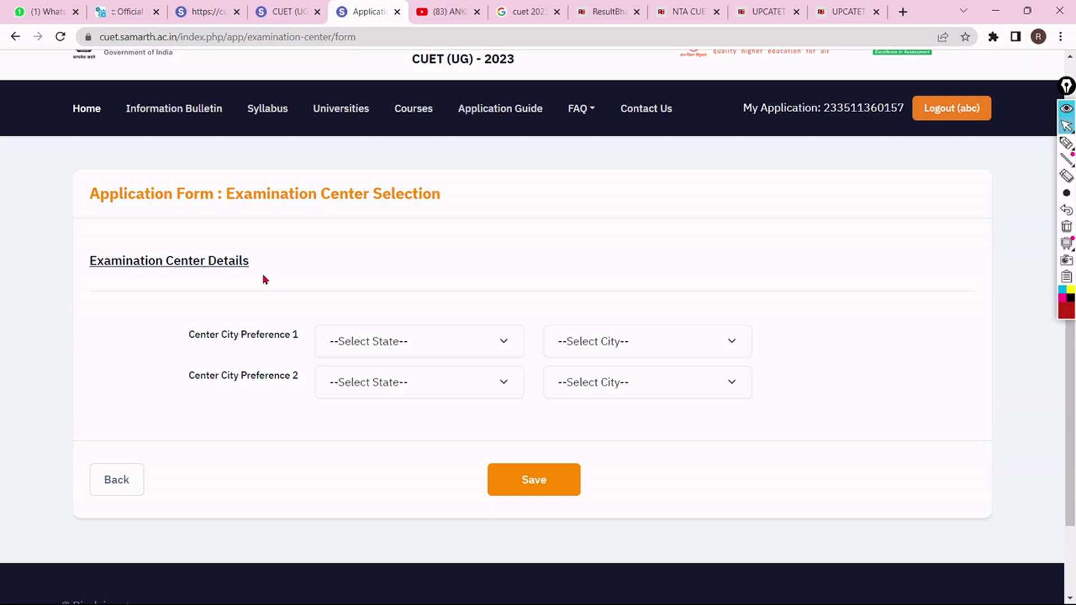
{"action": "left_click", "coordinate": [476, 336]}
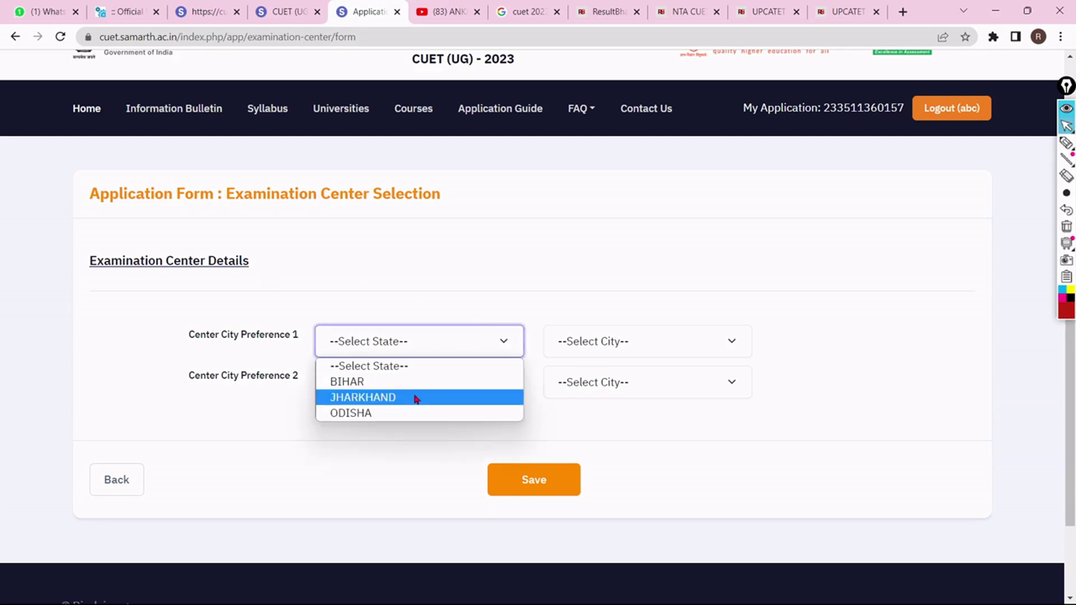
{"action": "left_click", "coordinate": [415, 399]}
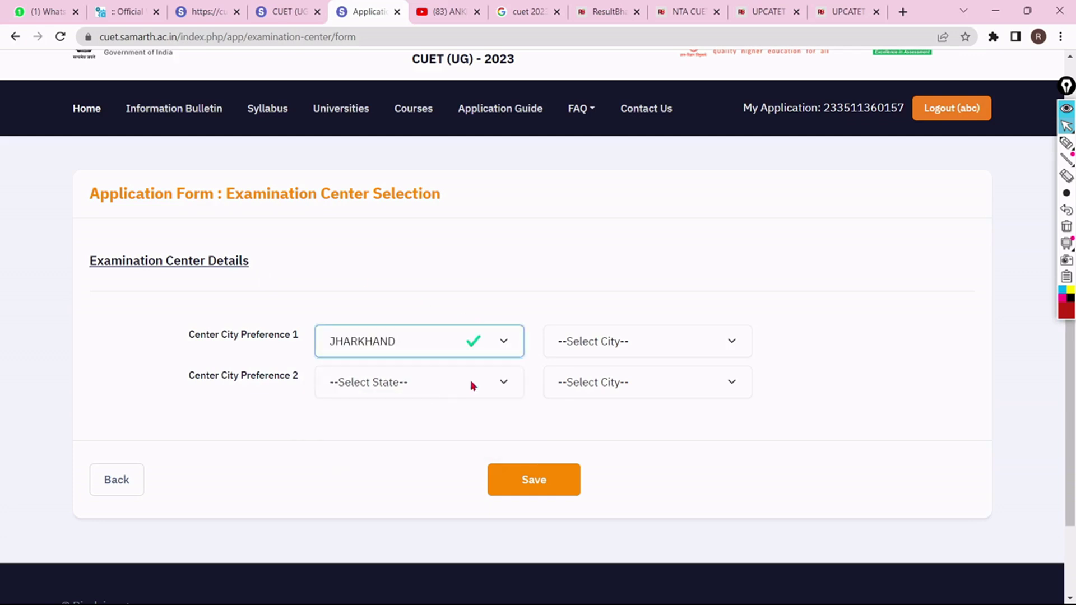
{"action": "left_click", "coordinate": [637, 353]}
{"action": "left_click", "coordinate": [620, 444]}
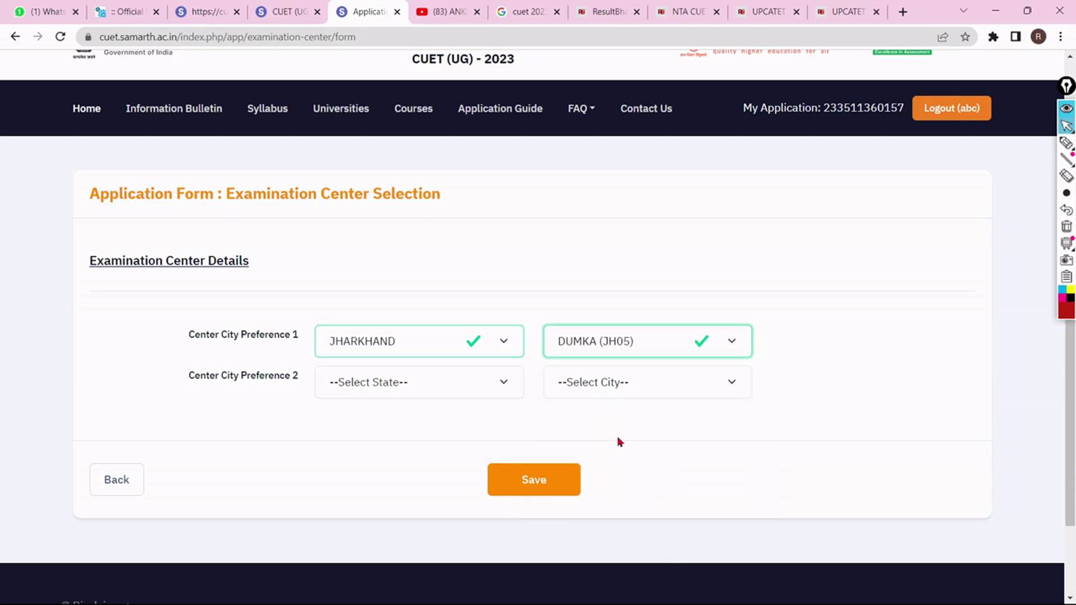
Set Preference 2 to JHARKHAND – DHANBAD (JH04) and save the centre choices
{"action": "left_click", "coordinate": [481, 379]}
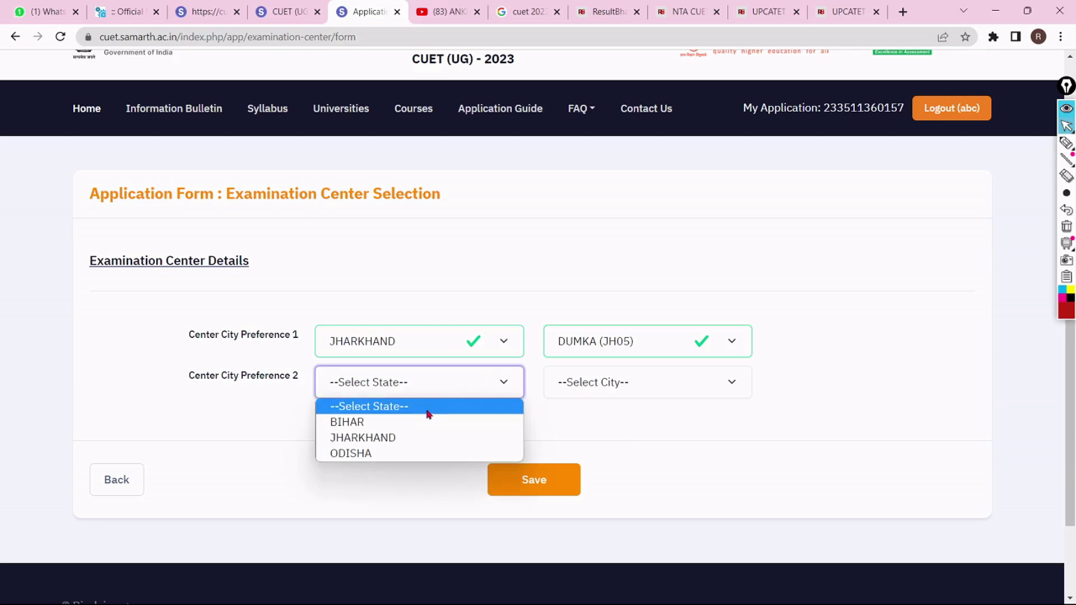
{"action": "left_click", "coordinate": [420, 438]}
{"action": "left_click", "coordinate": [656, 390]}
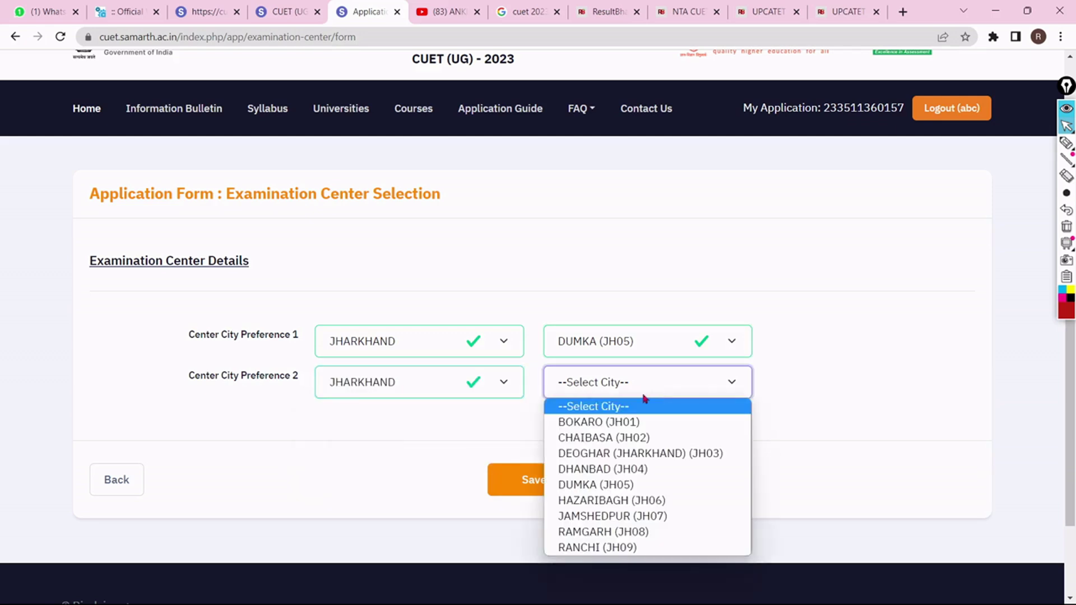
{"action": "left_click", "coordinate": [636, 472]}
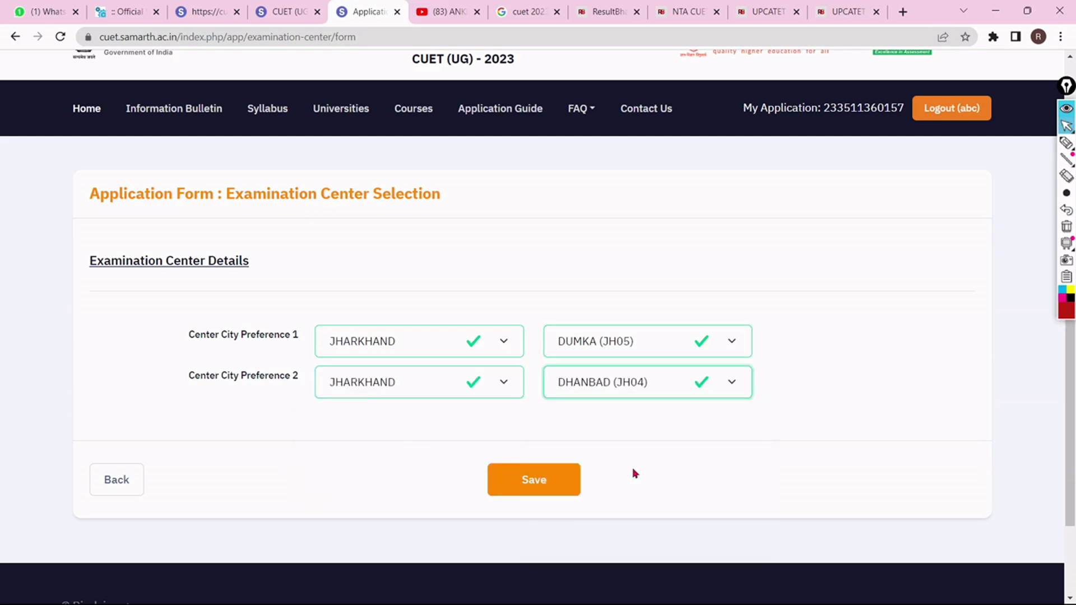
{"action": "left_click", "coordinate": [567, 480]}
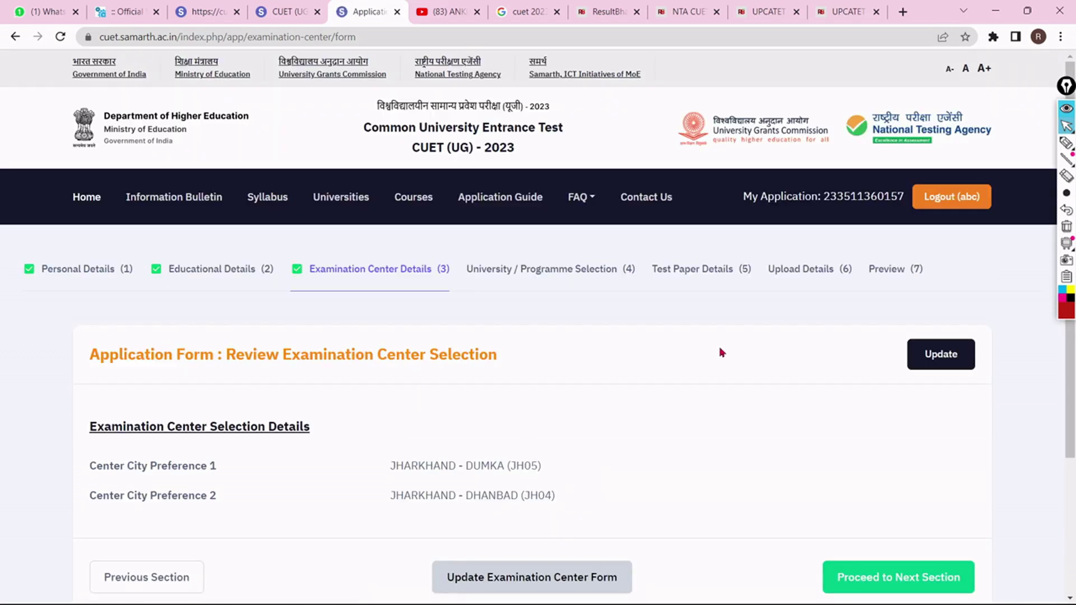
{"action": "scroll", "coordinate": [721, 351], "scroll_direction": "down", "scroll_amount": 3}
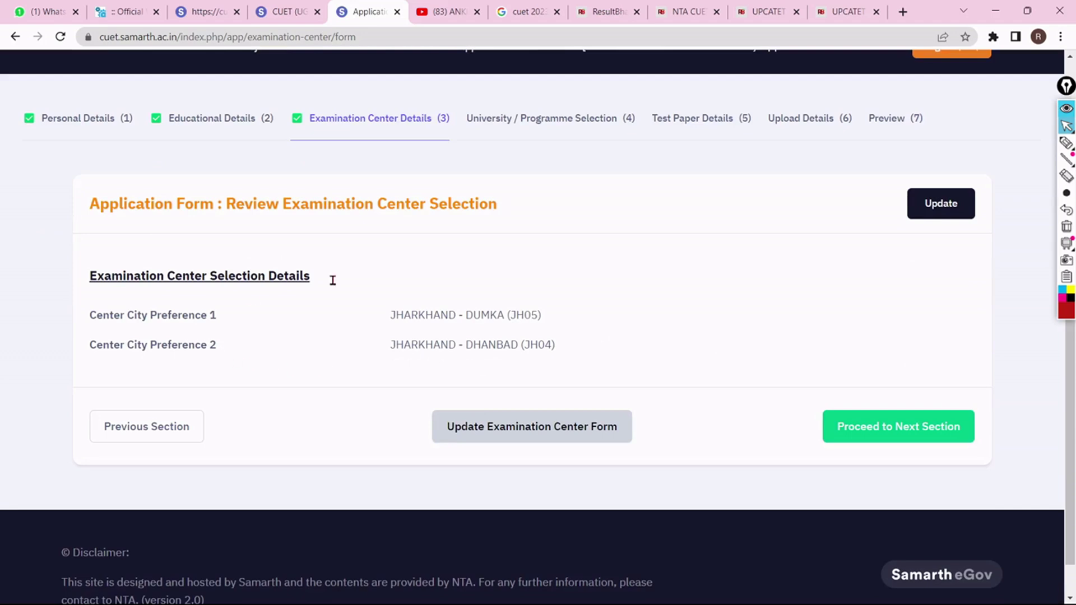
Move from the exam centre review to the empty University / Programme Selection form
{"action": "left_click", "coordinate": [929, 435]}
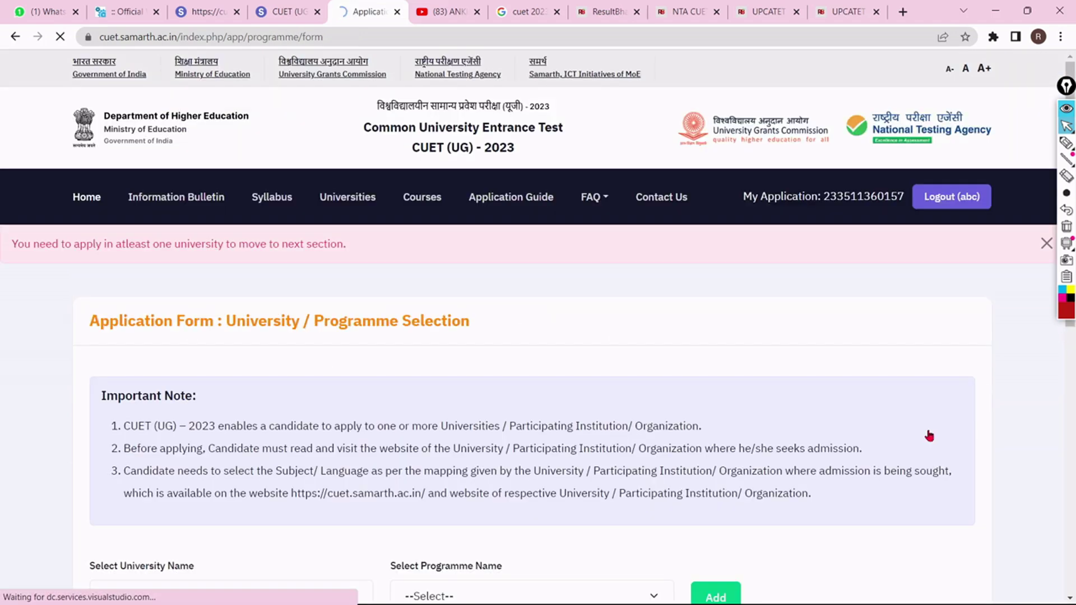
{"action": "scroll", "coordinate": [555, 477], "scroll_direction": "down", "scroll_amount": 2}
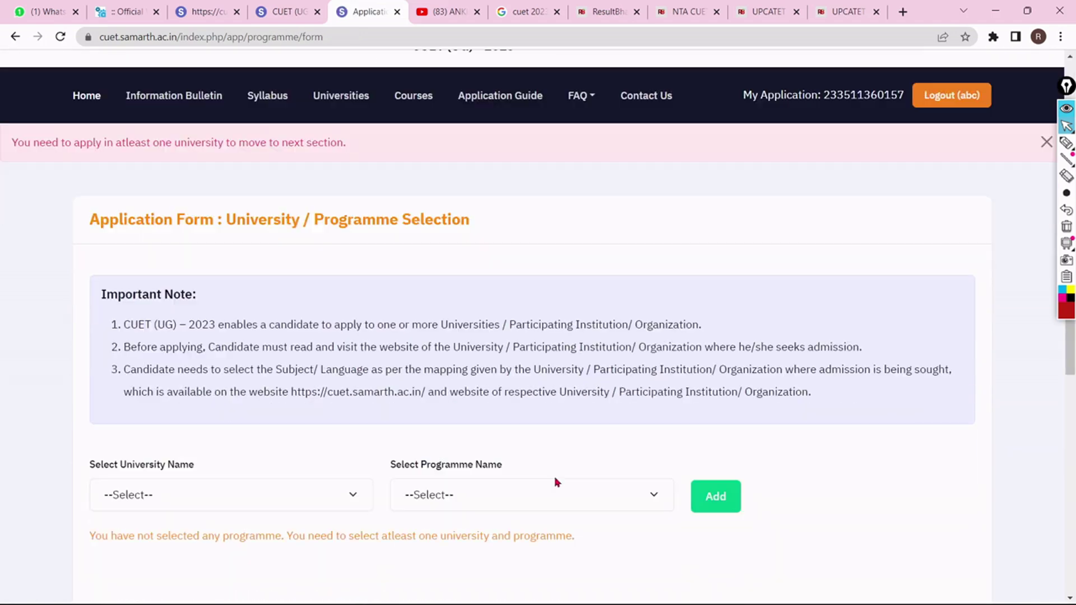
{"action": "scroll", "coordinate": [555, 482], "scroll_direction": "down", "scroll_amount": 3}
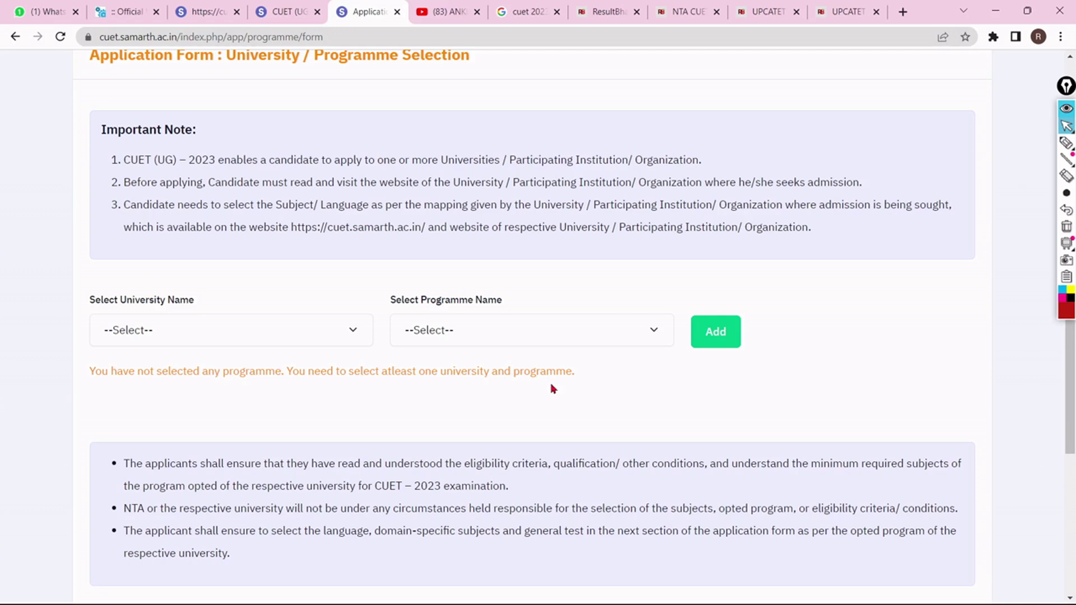
Add AKS UNIVERSITY's Bachelor in Business Admistration programme to the application
{"action": "left_click", "coordinate": [345, 336]}
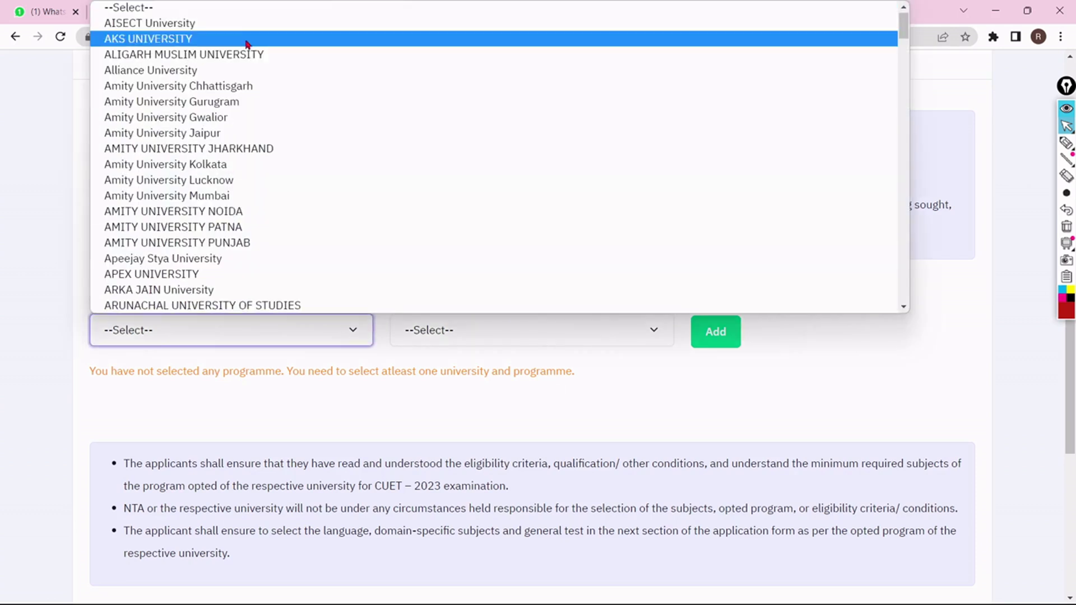
{"action": "left_click", "coordinate": [247, 38]}
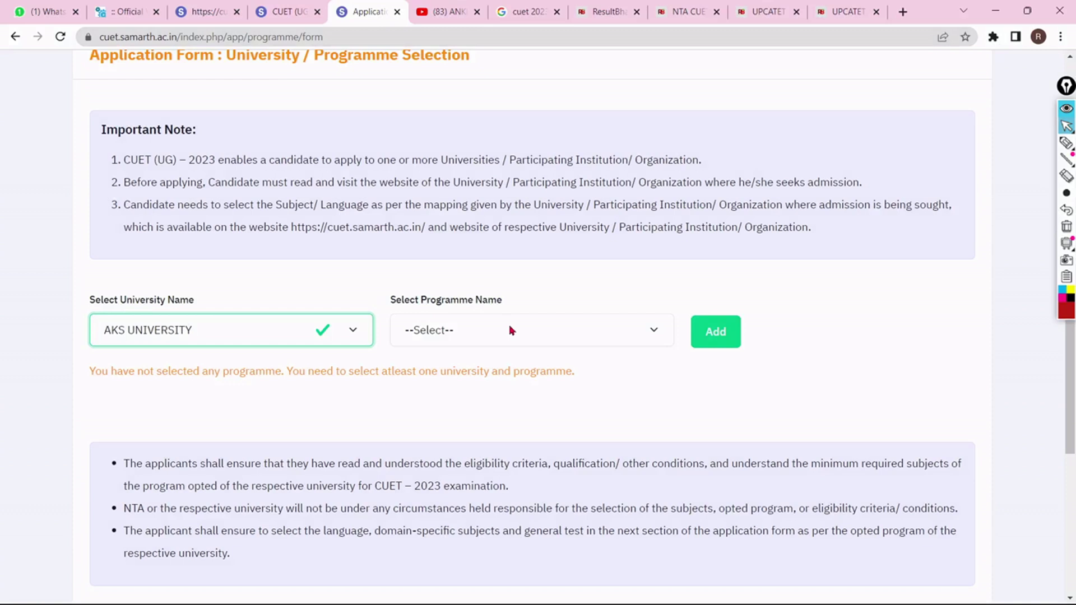
{"action": "left_click", "coordinate": [511, 331]}
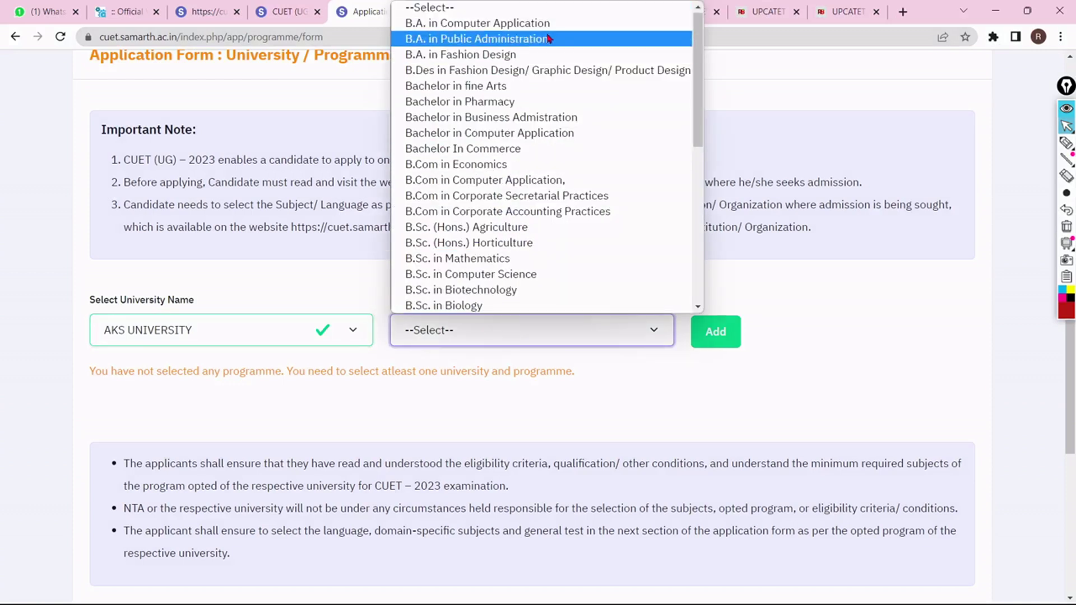
{"action": "left_click", "coordinate": [538, 120]}
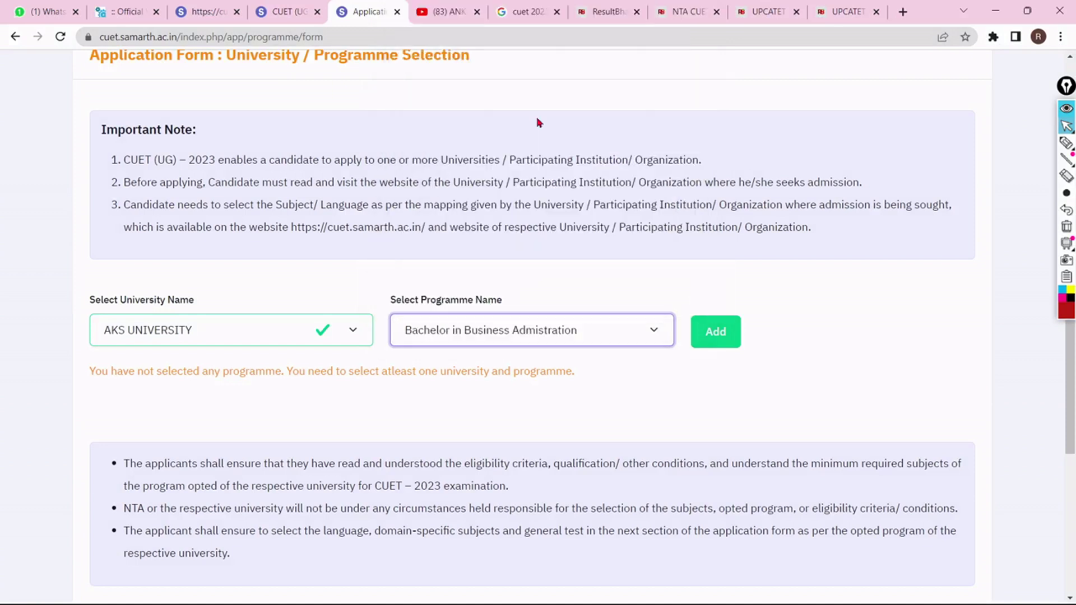
{"action": "left_click", "coordinate": [710, 332]}
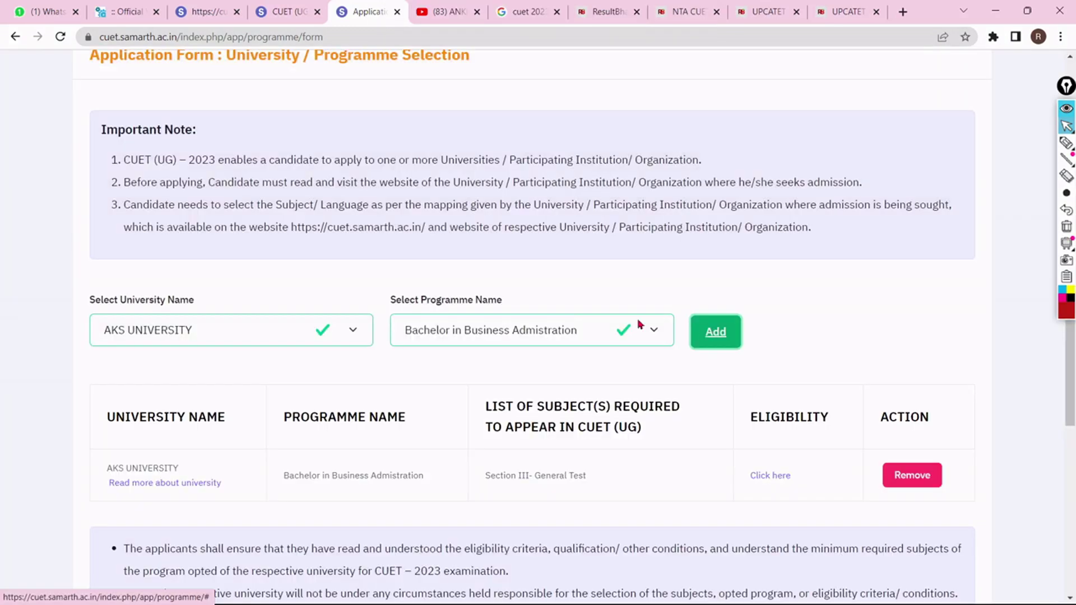
{"action": "scroll", "coordinate": [308, 411], "scroll_direction": "down", "scroll_amount": 2}
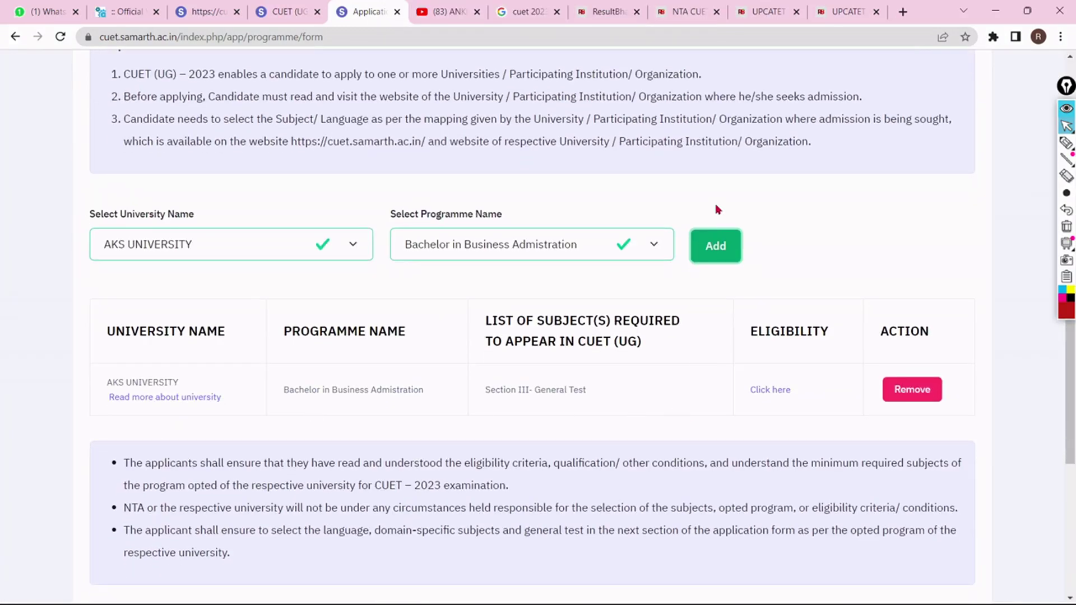
Dismiss the duplicate-selection error and scroll down to the Preview button
{"action": "left_click", "coordinate": [728, 249]}
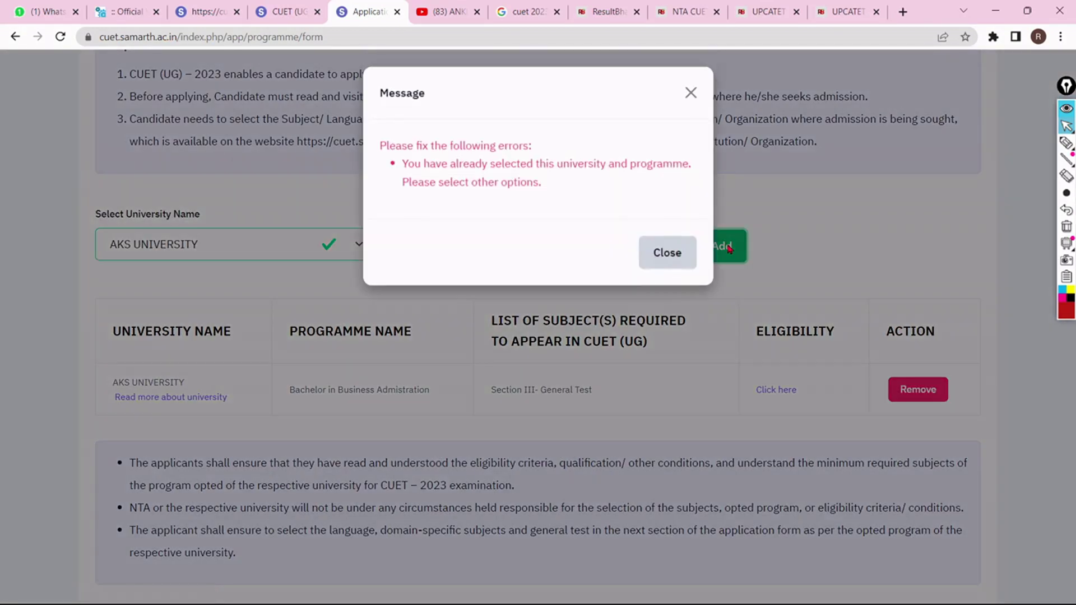
{"action": "left_click", "coordinate": [680, 263]}
{"action": "scroll", "coordinate": [638, 383], "scroll_direction": "down", "scroll_amount": 2}
{"action": "scroll", "coordinate": [638, 383], "scroll_direction": "down", "scroll_amount": 1}
{"action": "scroll", "coordinate": [634, 377], "scroll_direction": "up", "scroll_amount": 1}
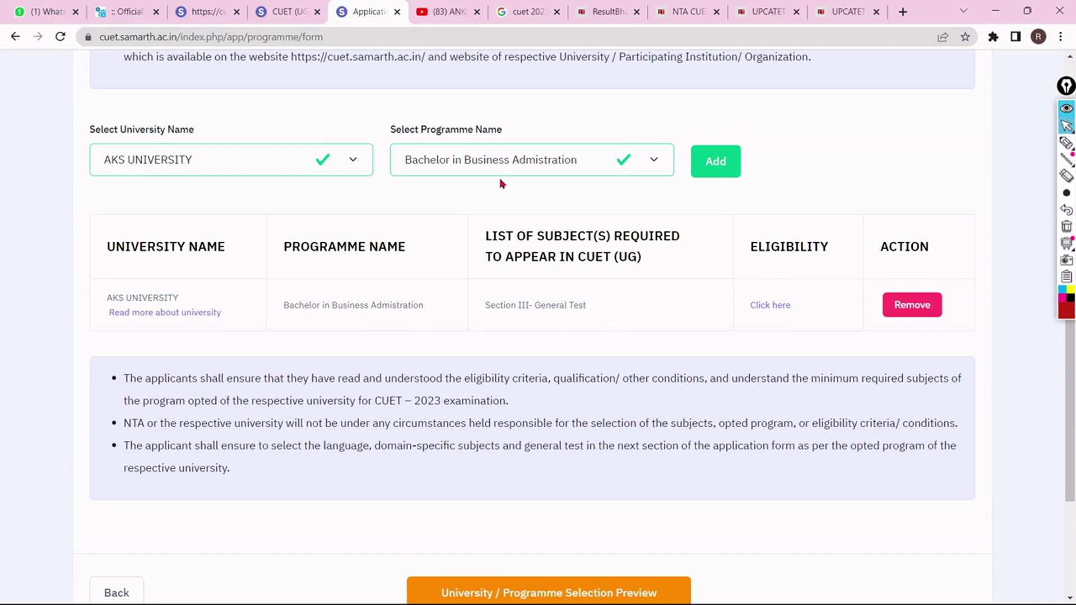
{"action": "scroll", "coordinate": [499, 284], "scroll_direction": "down", "scroll_amount": 3}
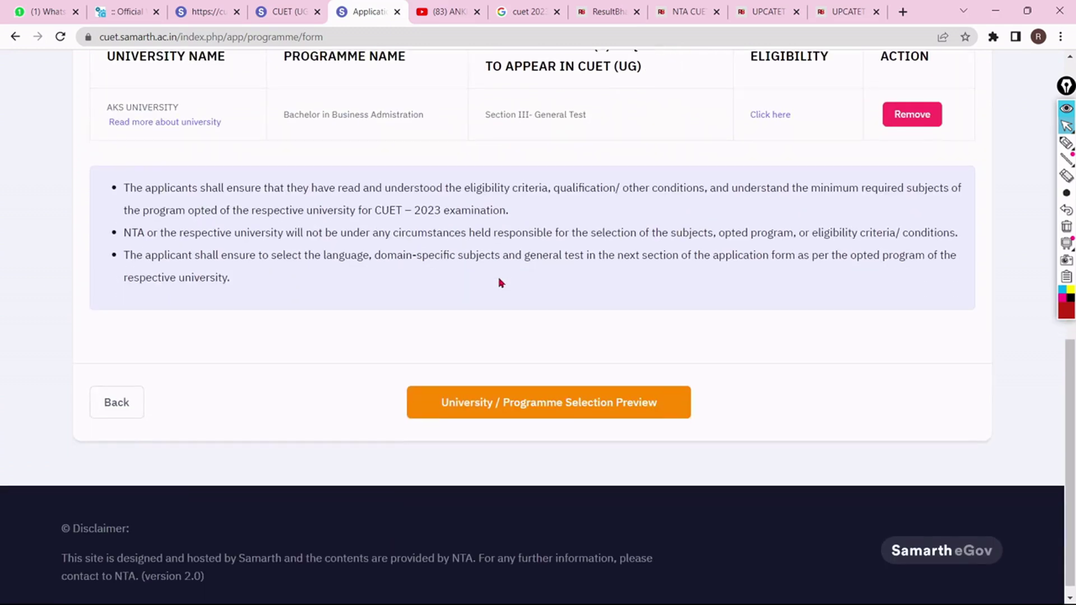
{"action": "scroll", "coordinate": [501, 283], "scroll_direction": "up", "scroll_amount": 3}
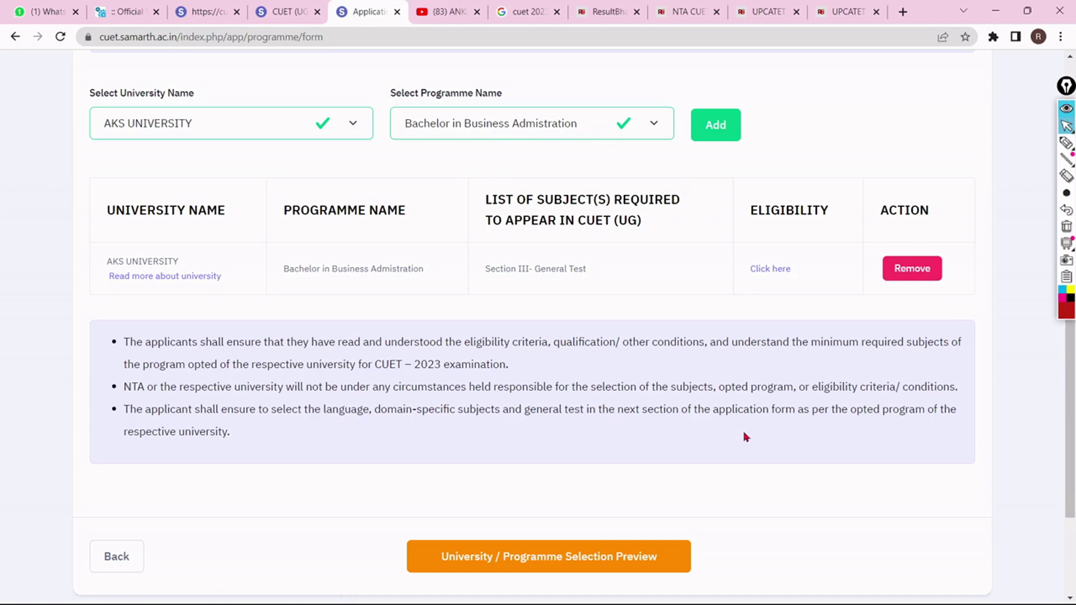
{"action": "scroll", "coordinate": [745, 438], "scroll_direction": "down", "scroll_amount": 2}
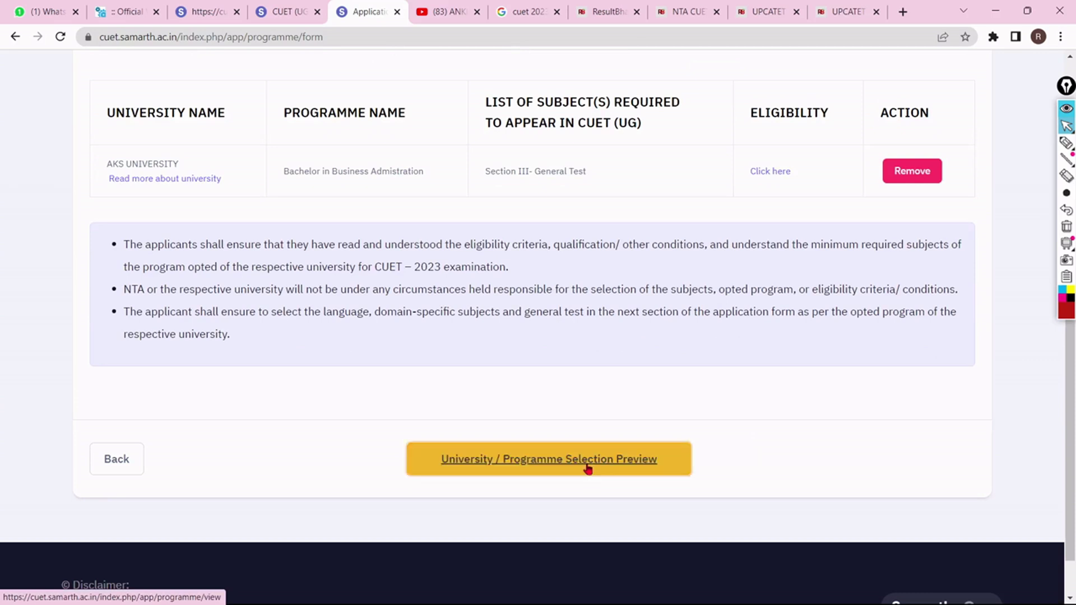
Preview the AKS UNIVERSITY programme selection, then continue to the test paper section
{"action": "left_click", "coordinate": [589, 471]}
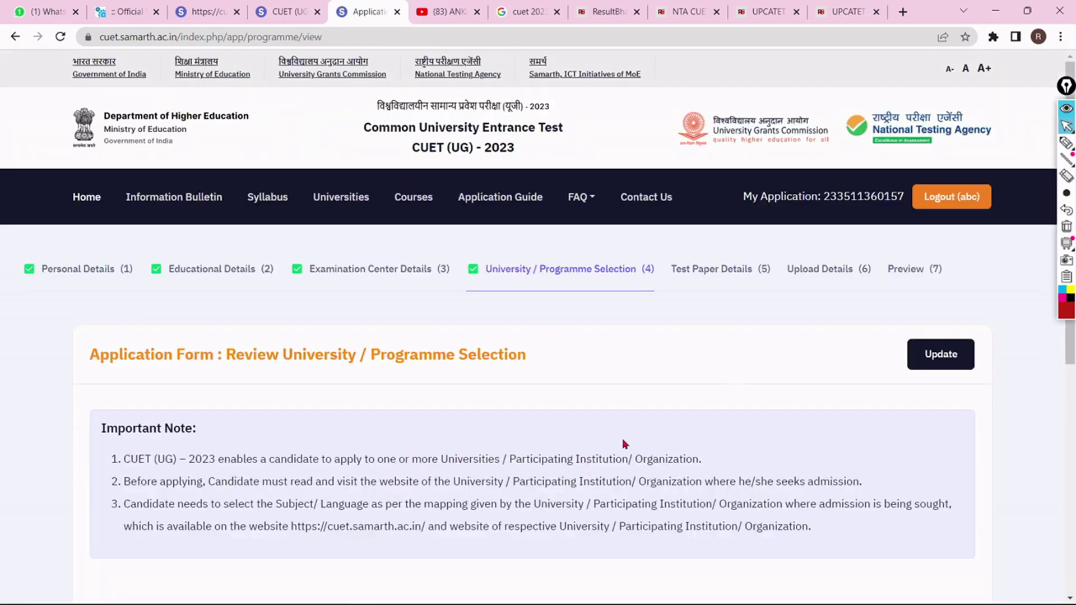
{"action": "scroll", "coordinate": [625, 440], "scroll_direction": "down", "scroll_amount": 2}
{"action": "scroll", "coordinate": [628, 429], "scroll_direction": "down", "scroll_amount": 4}
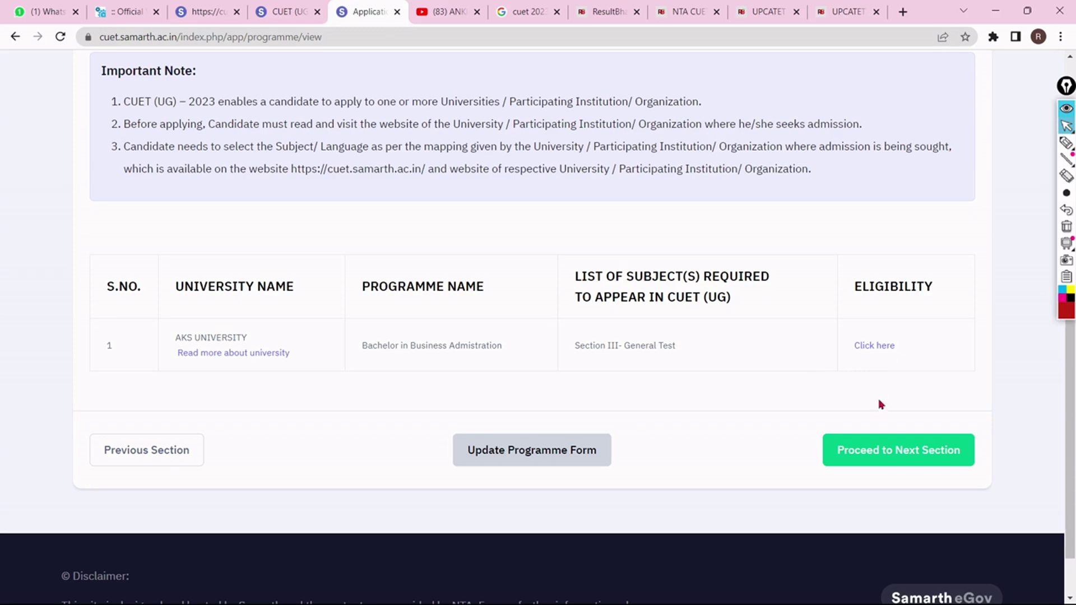
{"action": "left_click", "coordinate": [873, 461]}
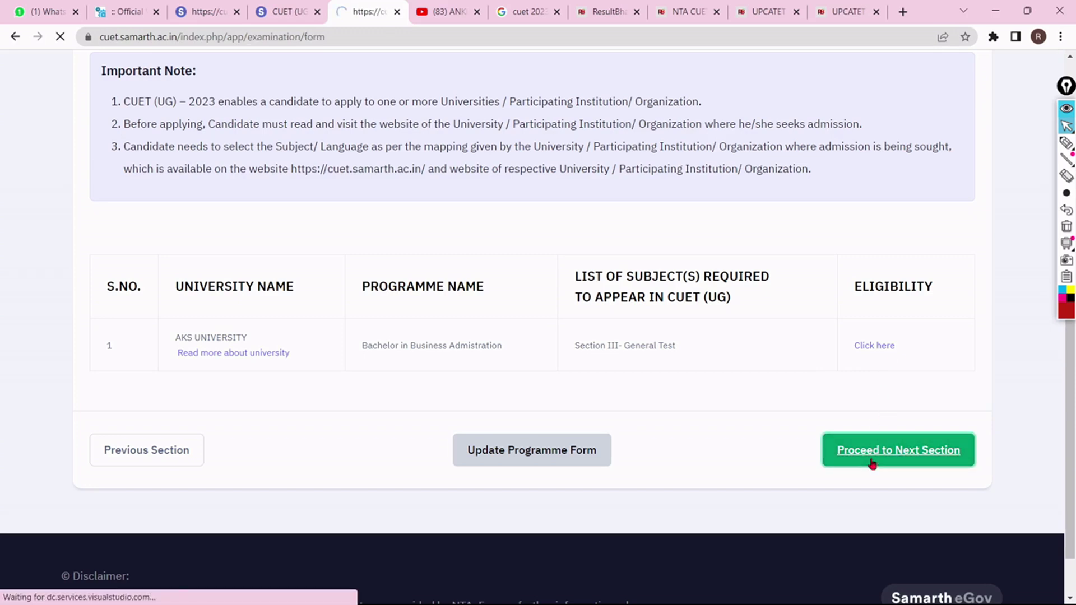
Choose 102 : Hindi as Subject 1 and 104 : Bengali as Subject 2
{"action": "scroll", "coordinate": [698, 462], "scroll_direction": "down", "scroll_amount": 3}
{"action": "scroll", "coordinate": [699, 462], "scroll_direction": "down", "scroll_amount": 8}
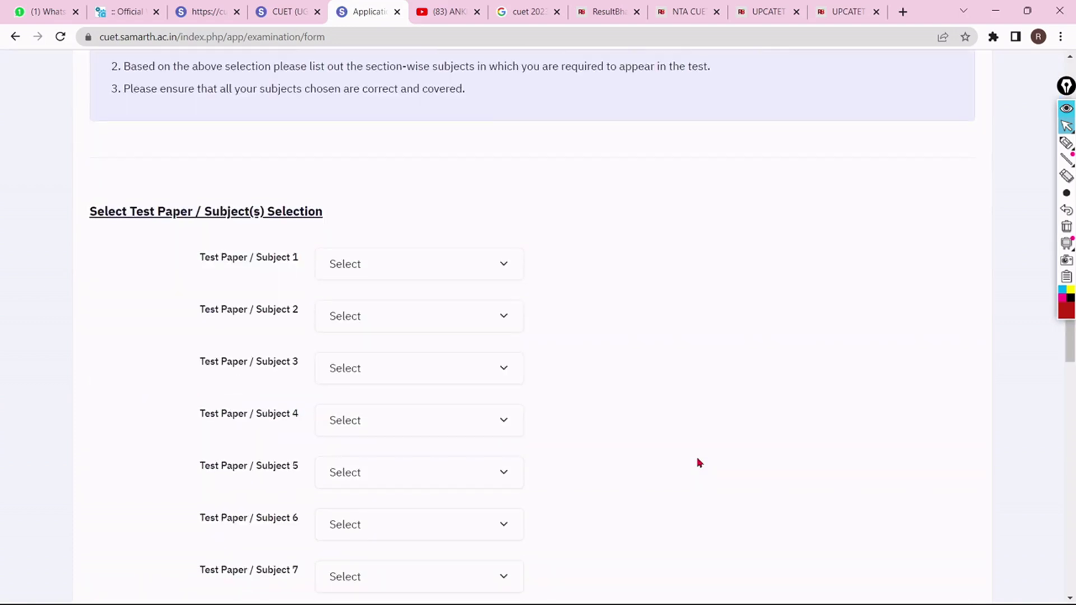
{"action": "scroll", "coordinate": [699, 463], "scroll_direction": "down", "scroll_amount": 2}
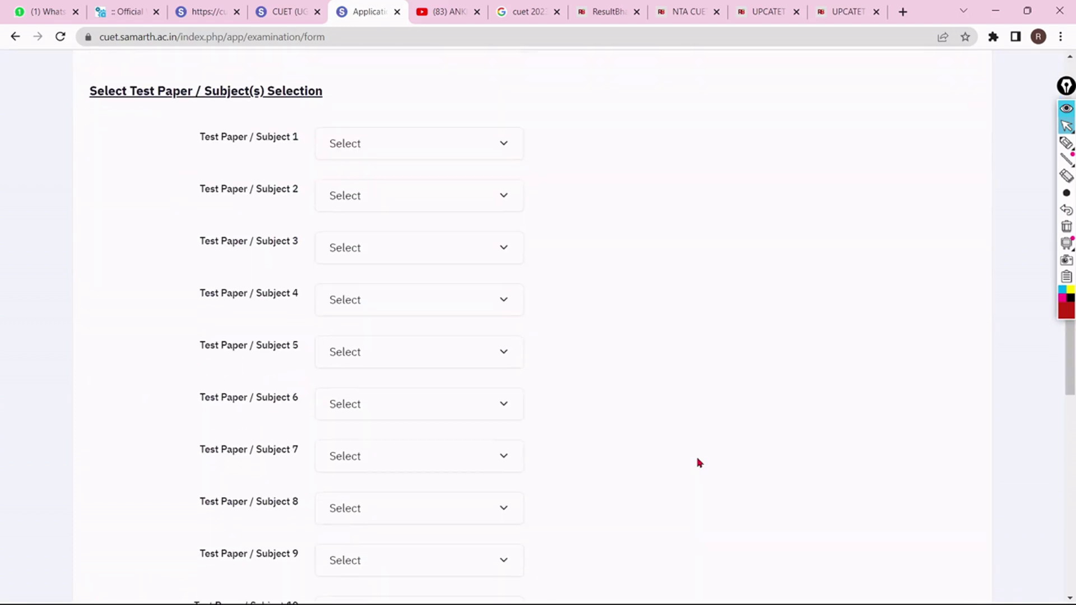
{"action": "scroll", "coordinate": [475, 334], "scroll_direction": "down", "scroll_amount": 1}
{"action": "scroll", "coordinate": [476, 334], "scroll_direction": "down", "scroll_amount": 3}
{"action": "scroll", "coordinate": [475, 334], "scroll_direction": "up", "scroll_amount": 3}
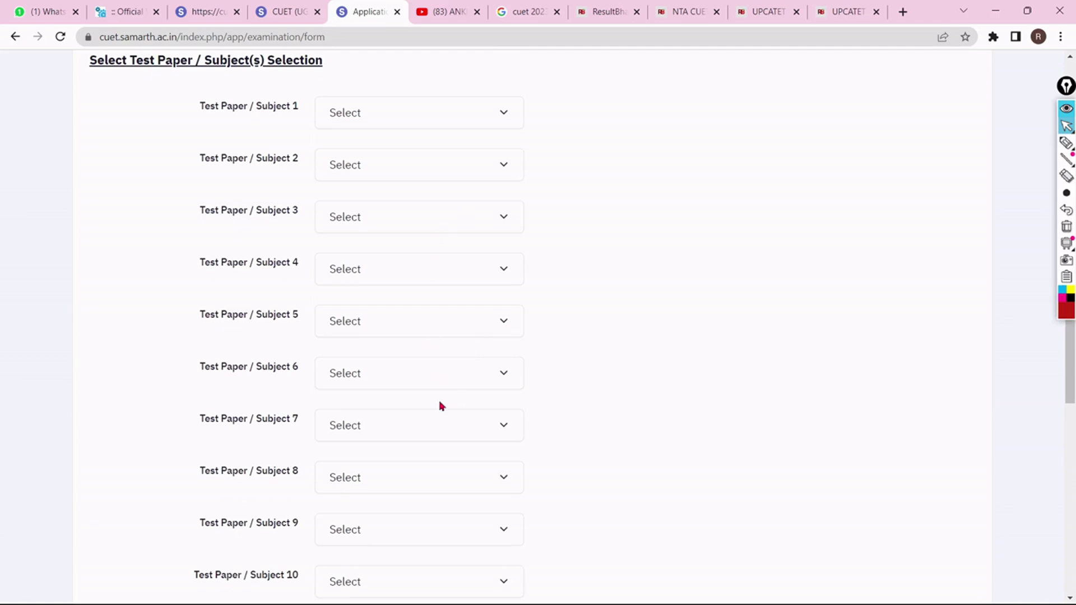
{"action": "scroll", "coordinate": [441, 406], "scroll_direction": "up", "scroll_amount": 3}
{"action": "scroll", "coordinate": [440, 406], "scroll_direction": "down", "scroll_amount": 7}
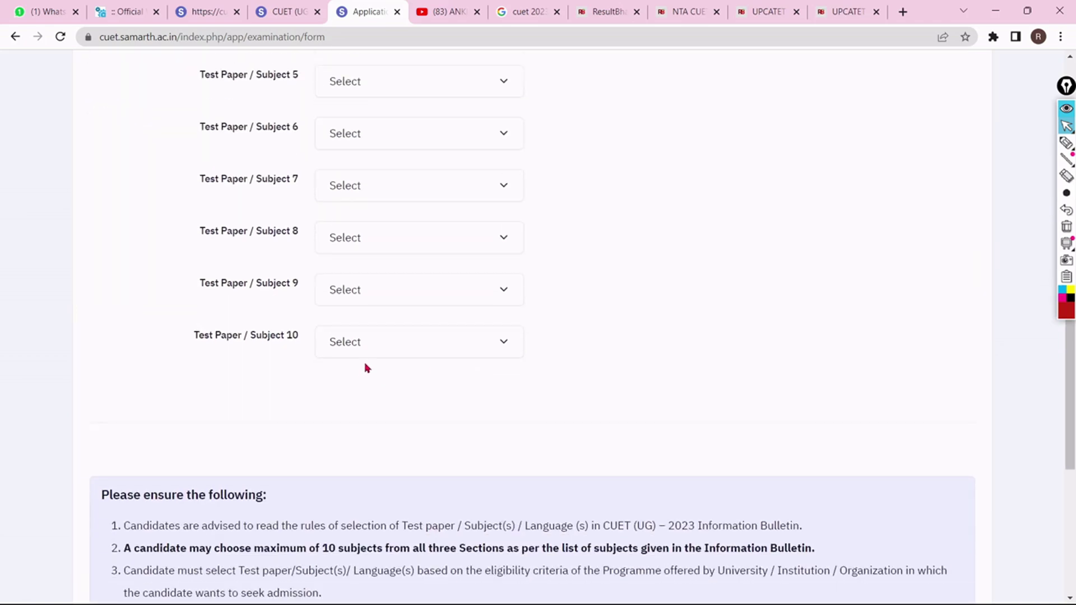
{"action": "scroll", "coordinate": [462, 363], "scroll_direction": "up", "scroll_amount": 5}
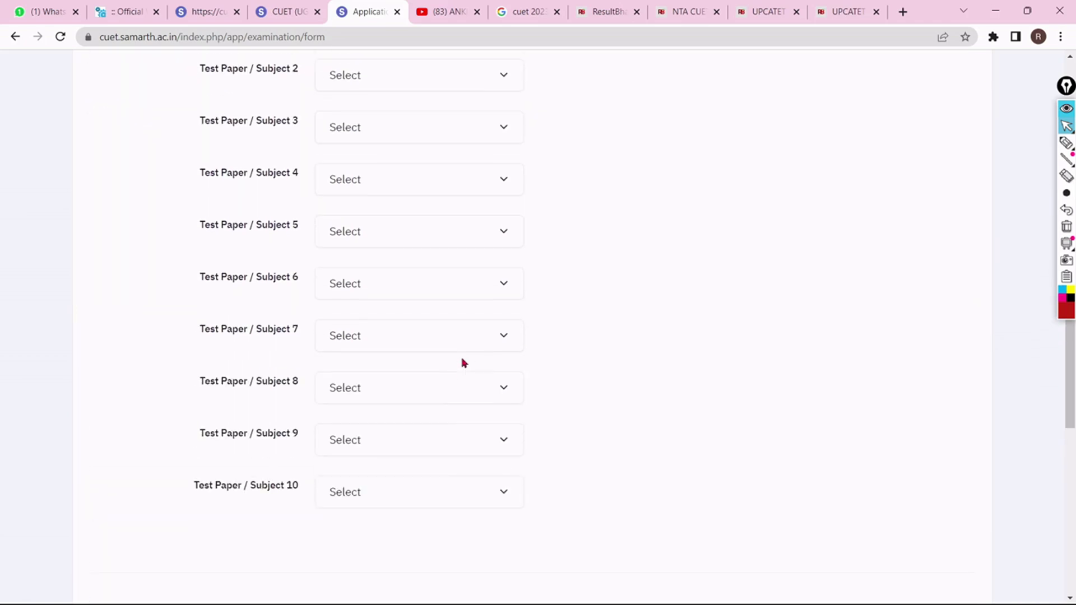
{"action": "left_click", "coordinate": [489, 188]}
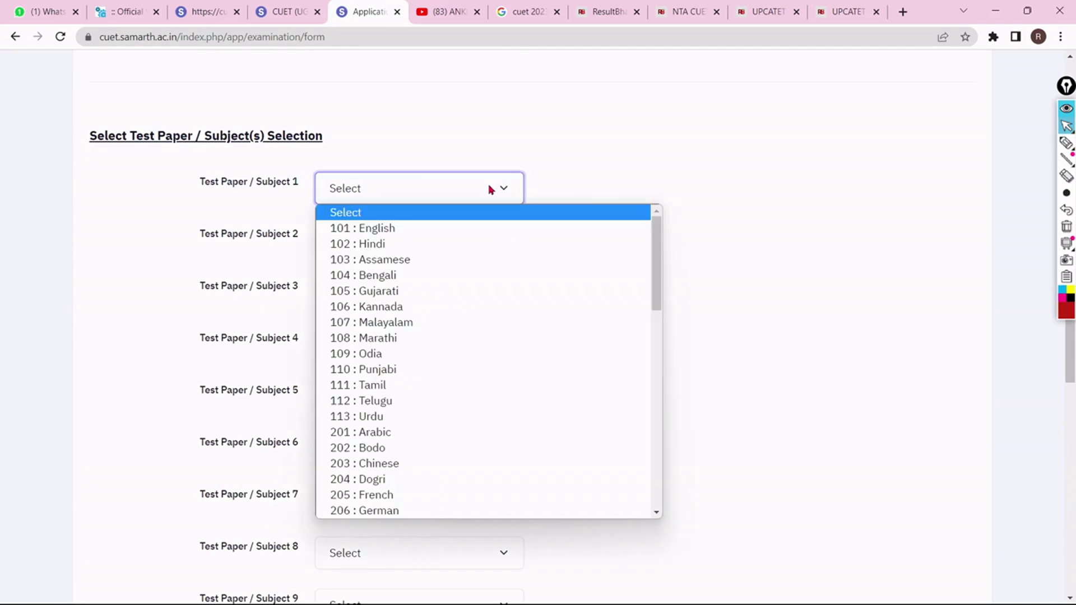
{"action": "left_click", "coordinate": [436, 250]}
{"action": "left_click", "coordinate": [440, 234]}
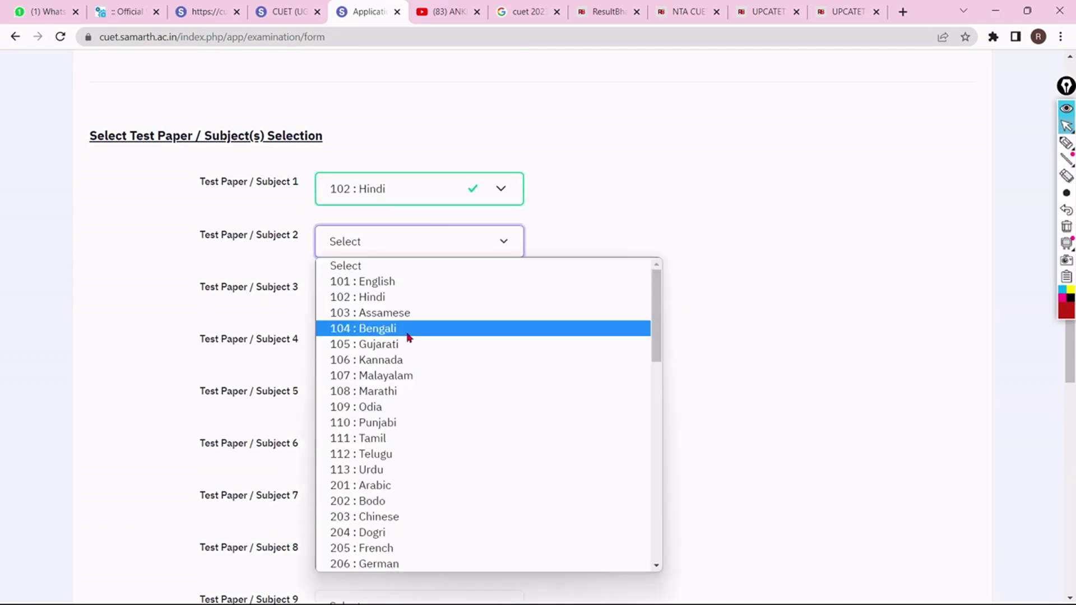
{"action": "left_click", "coordinate": [407, 332]}
Choose 317 : Legal Studies as Subject 3 and 315 : Home Science as Subject 4
{"action": "left_click", "coordinate": [444, 301]}
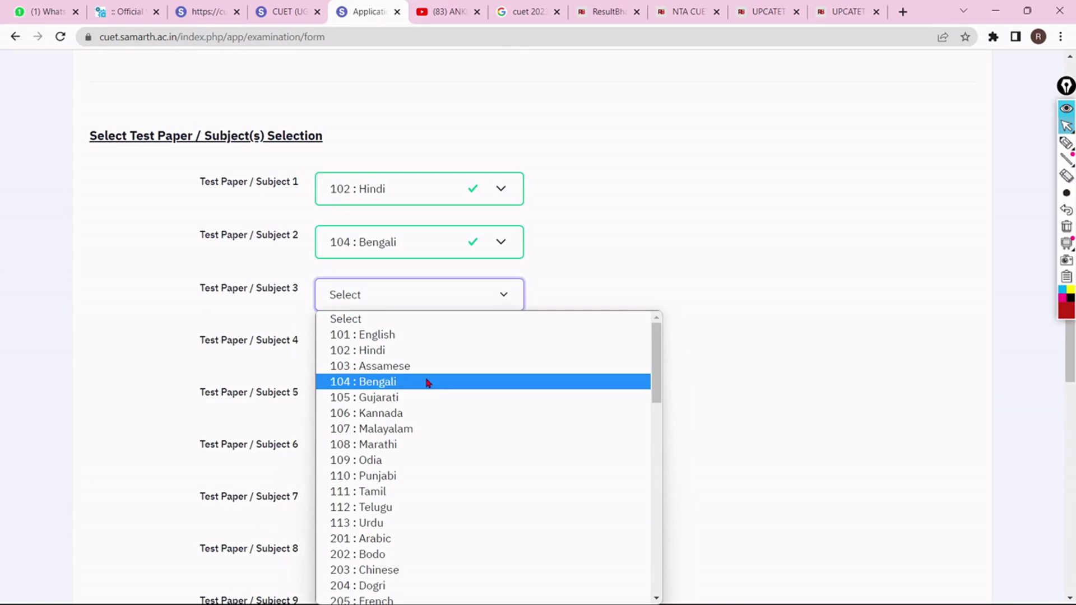
{"action": "left_click", "coordinate": [428, 382]}
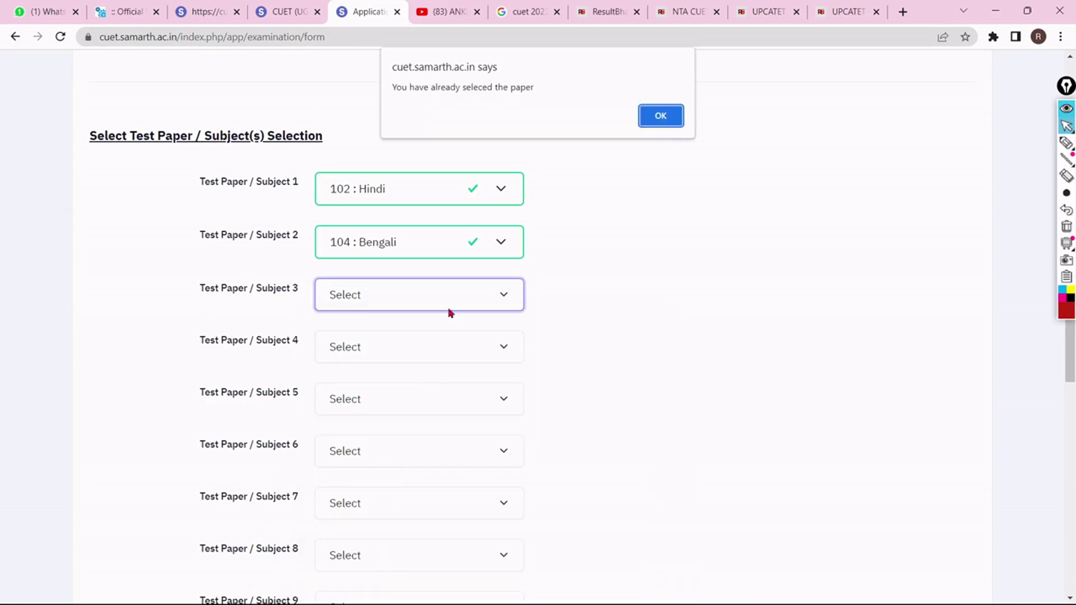
{"action": "left_click", "coordinate": [663, 118]}
{"action": "left_click", "coordinate": [501, 296]}
{"action": "scroll", "coordinate": [419, 512], "scroll_direction": "down", "scroll_amount": 2}
{"action": "scroll", "coordinate": [420, 512], "scroll_direction": "down", "scroll_amount": 10}
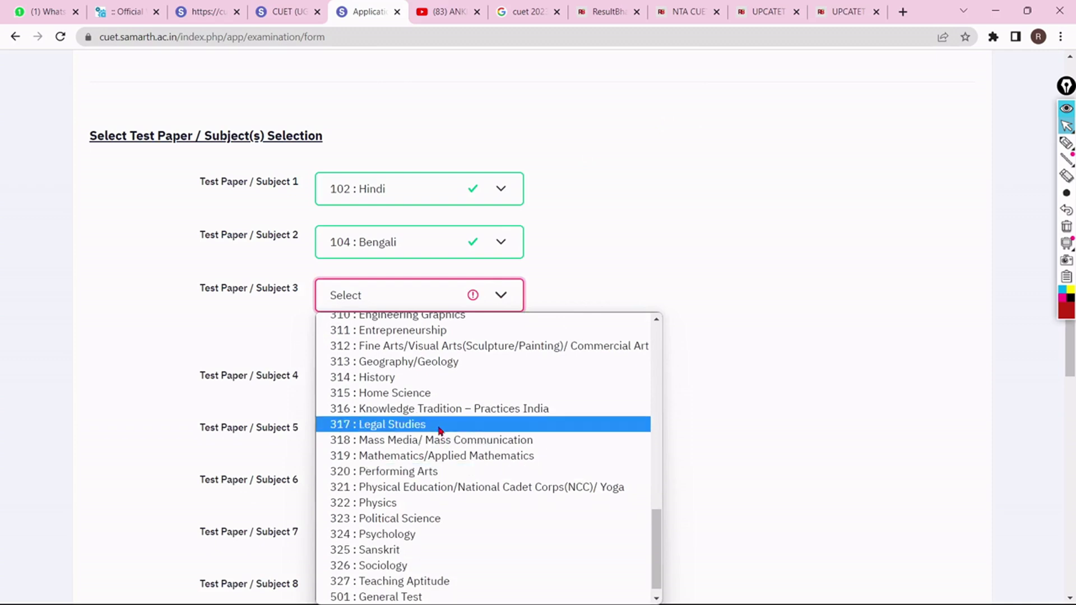
{"action": "left_click", "coordinate": [441, 431]}
{"action": "left_click", "coordinate": [501, 342]}
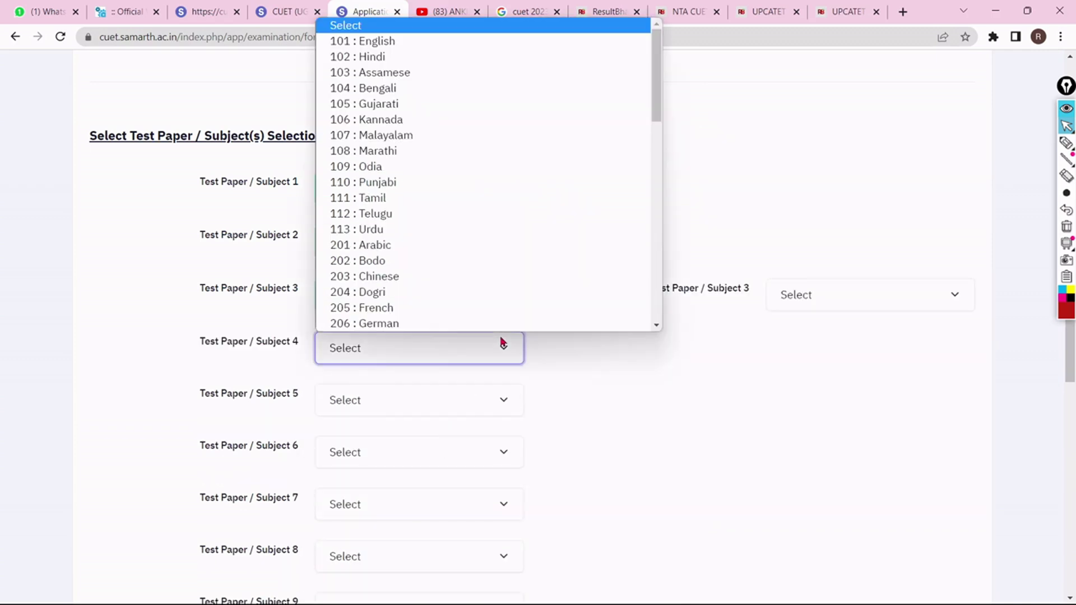
{"action": "scroll", "coordinate": [492, 288], "scroll_direction": "down", "scroll_amount": 10}
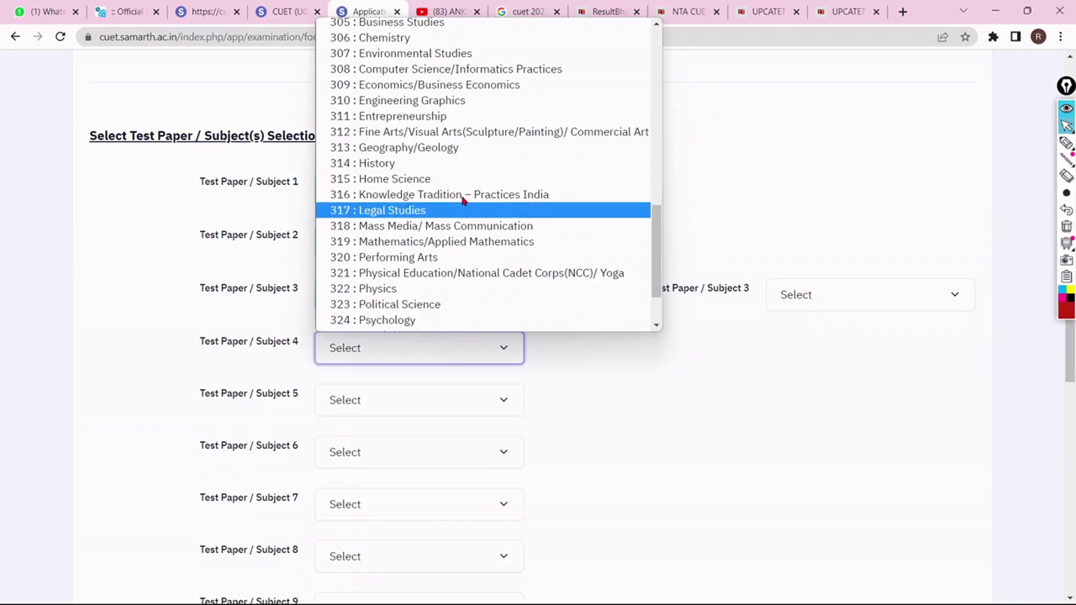
{"action": "left_click", "coordinate": [450, 188]}
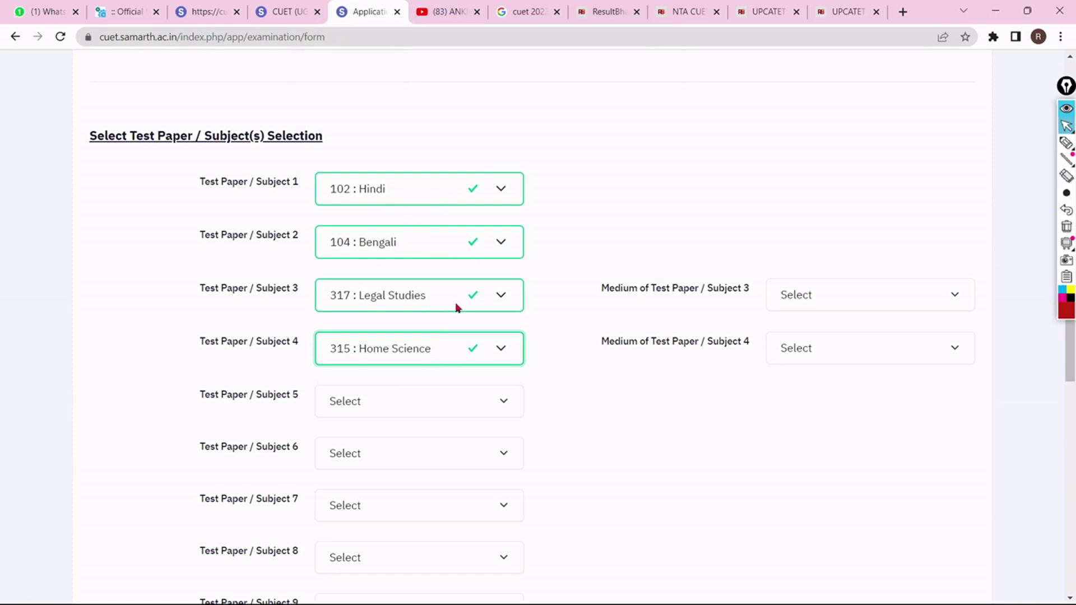
Set the medium for Subjects 3 and 4 to Hindi
{"action": "scroll", "coordinate": [457, 307], "scroll_direction": "down", "scroll_amount": 2}
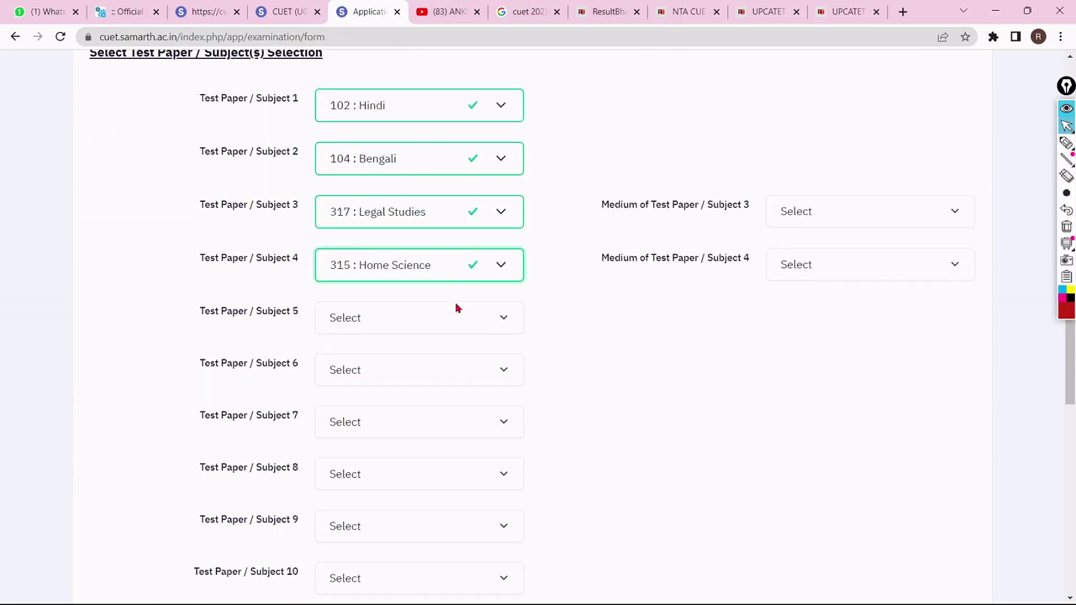
{"action": "left_click", "coordinate": [841, 218]}
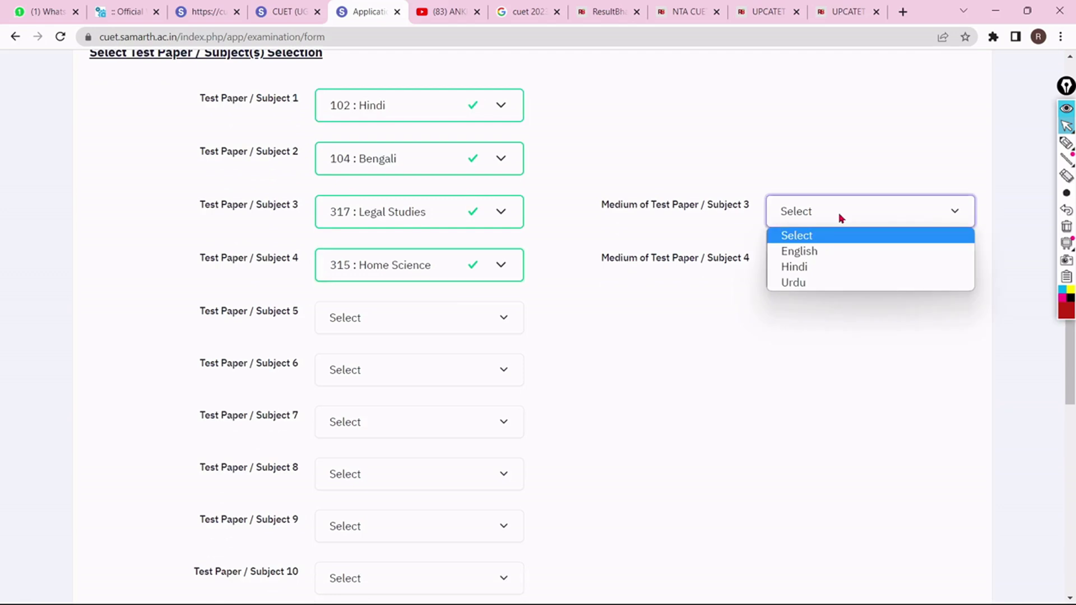
{"action": "left_click", "coordinate": [830, 267]}
{"action": "left_click", "coordinate": [851, 265]}
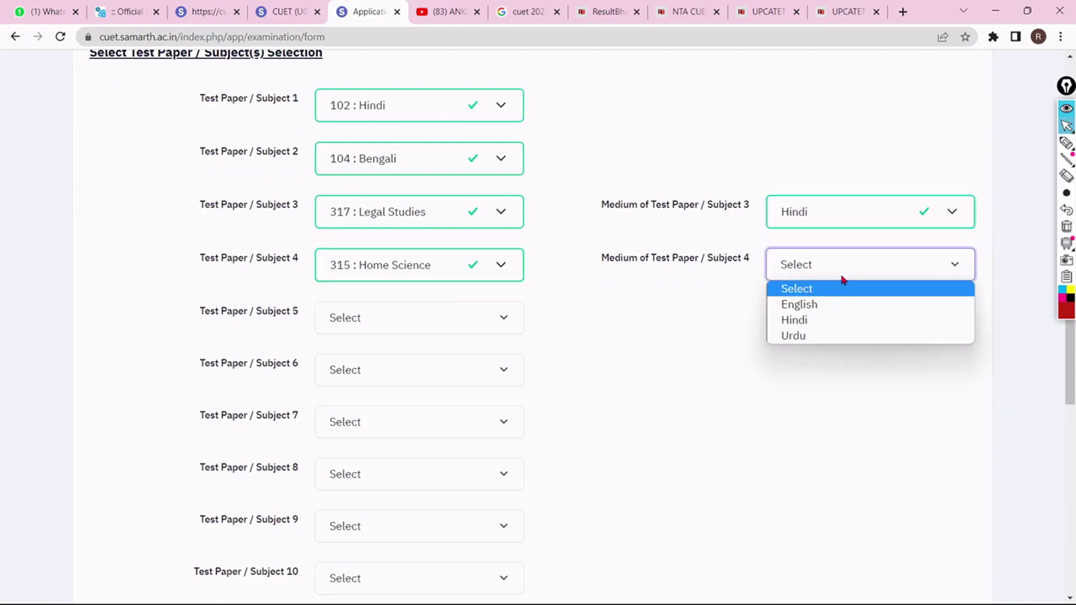
{"action": "left_click", "coordinate": [838, 320]}
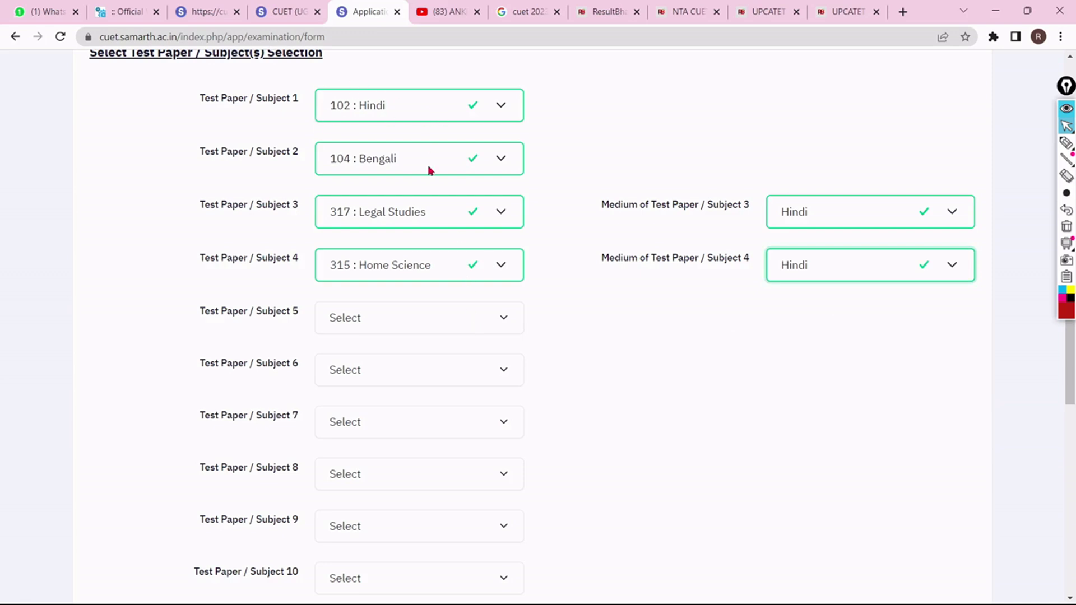
Choose 325 : Sanskrit as Subject 5 and 324 : Psychology in English as Subject 6
{"action": "left_click", "coordinate": [430, 319]}
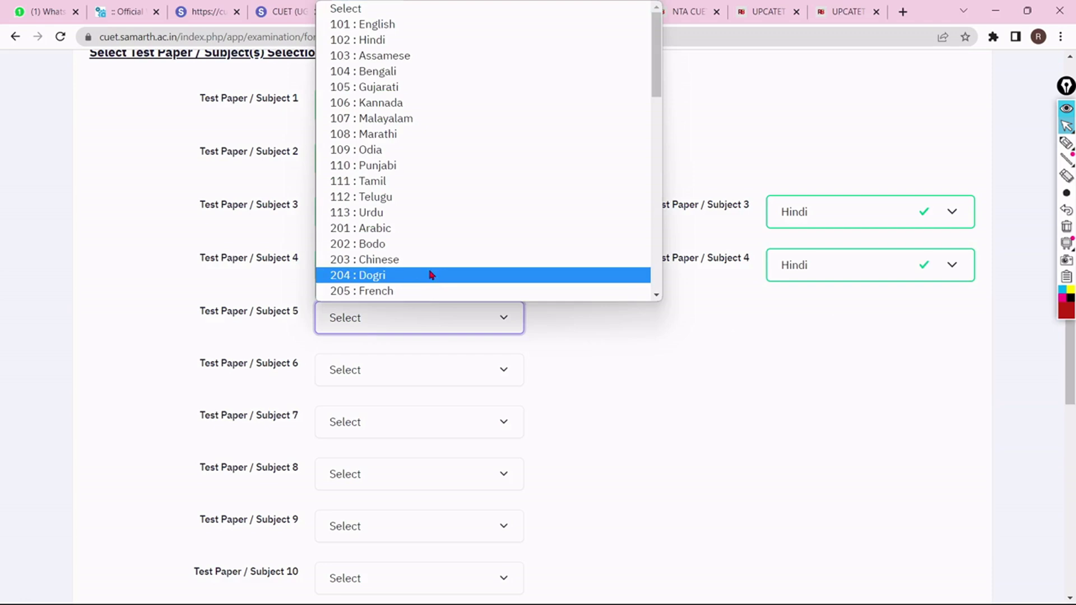
{"action": "scroll", "coordinate": [430, 275], "scroll_direction": "down", "scroll_amount": 12}
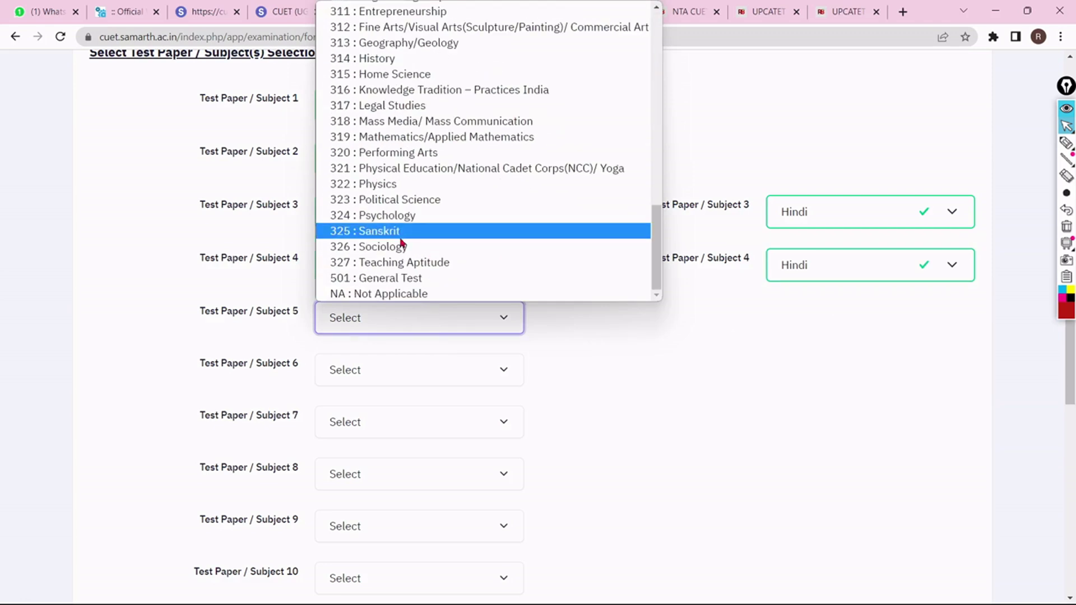
{"action": "left_click", "coordinate": [402, 243]}
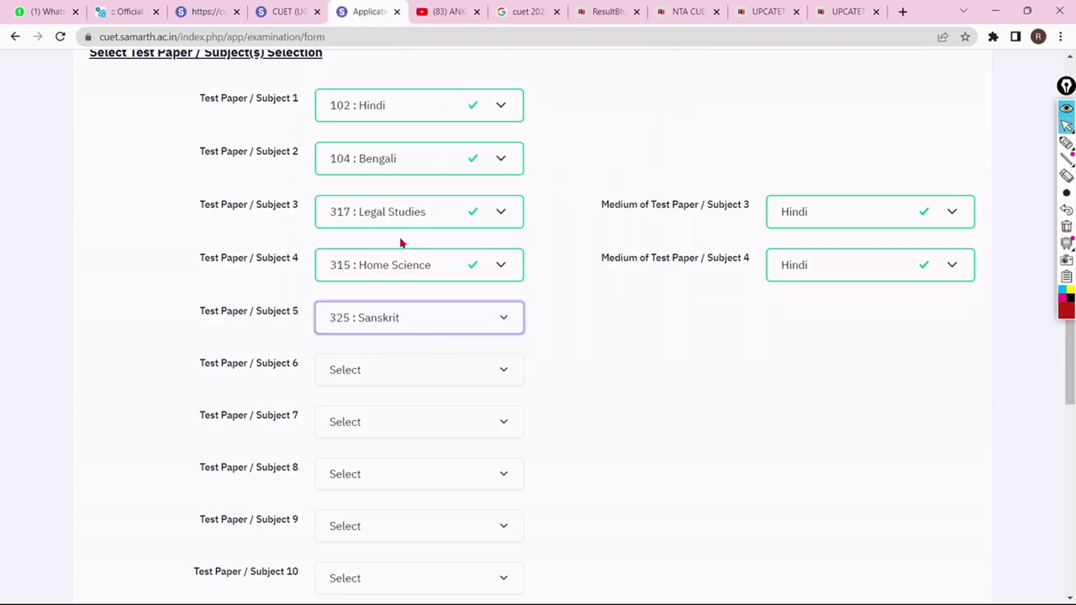
{"action": "left_click", "coordinate": [472, 386]}
{"action": "scroll", "coordinate": [443, 308], "scroll_direction": "down", "scroll_amount": 10}
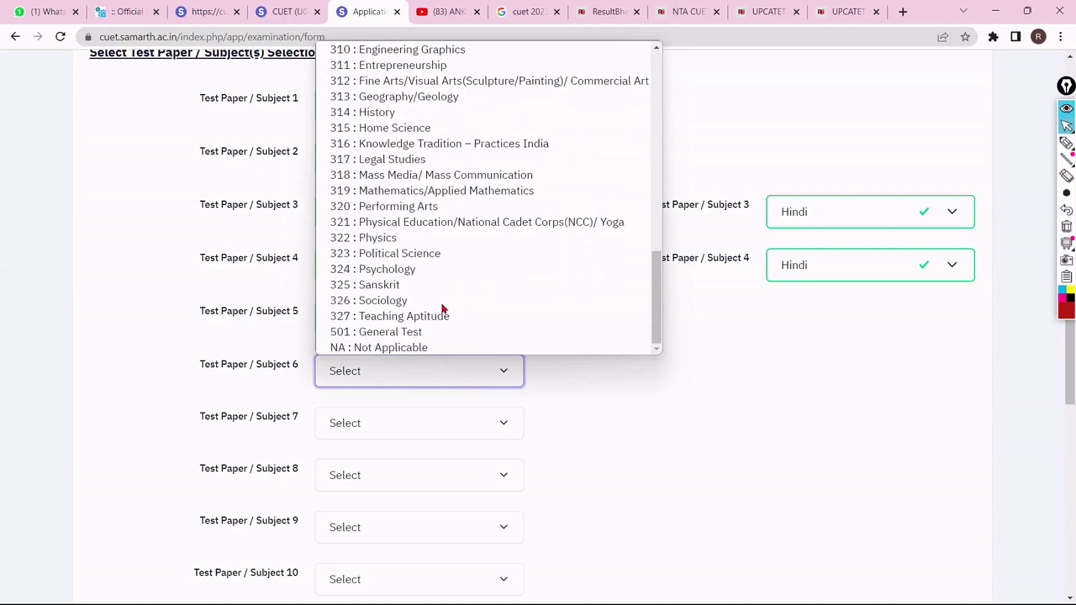
{"action": "left_click", "coordinate": [436, 273]}
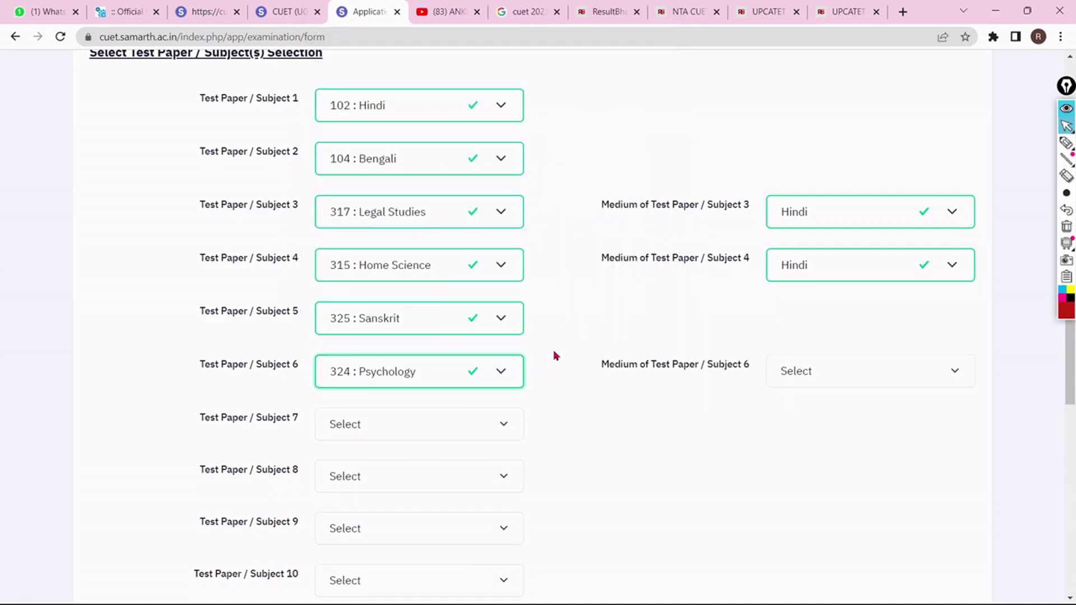
{"action": "left_click", "coordinate": [860, 374]}
{"action": "left_click", "coordinate": [845, 404]}
{"action": "left_click", "coordinate": [855, 362]}
{"action": "left_click", "coordinate": [826, 417]}
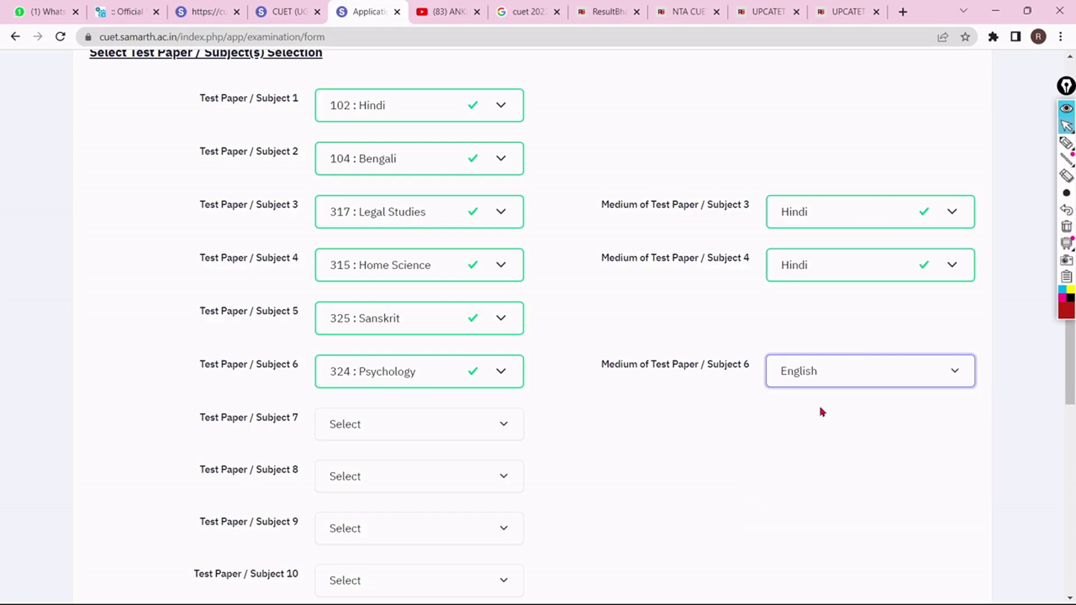
{"action": "scroll", "coordinate": [448, 274], "scroll_direction": "down", "scroll_amount": 3}
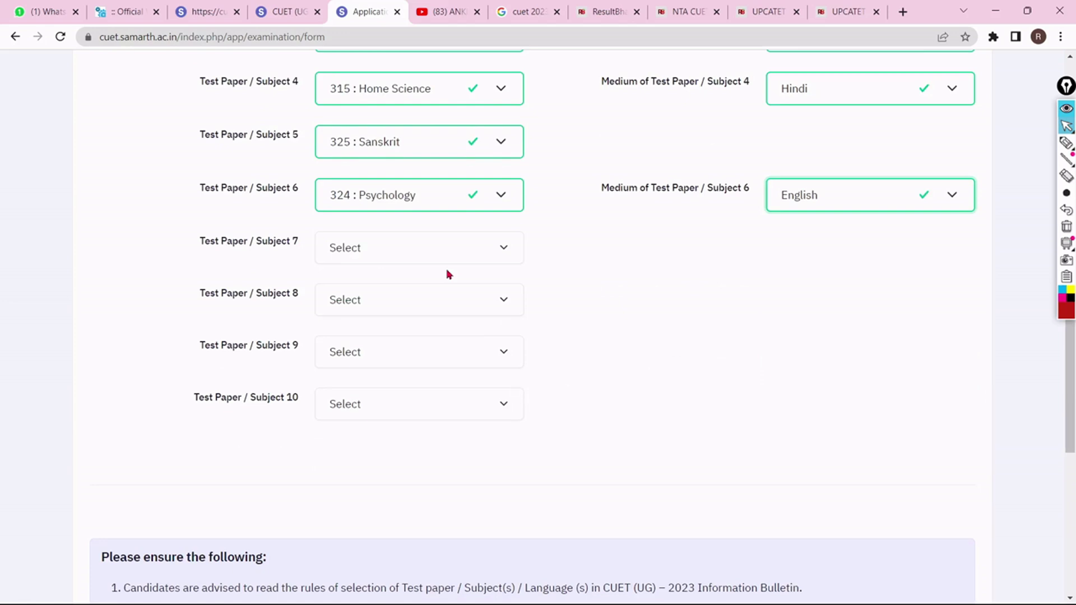
Choose 318 : Mass Media/ Mass Communication with Urdu medium as Subject 7
{"action": "left_click", "coordinate": [500, 257]}
{"action": "scroll", "coordinate": [421, 436], "scroll_direction": "down", "scroll_amount": 15}
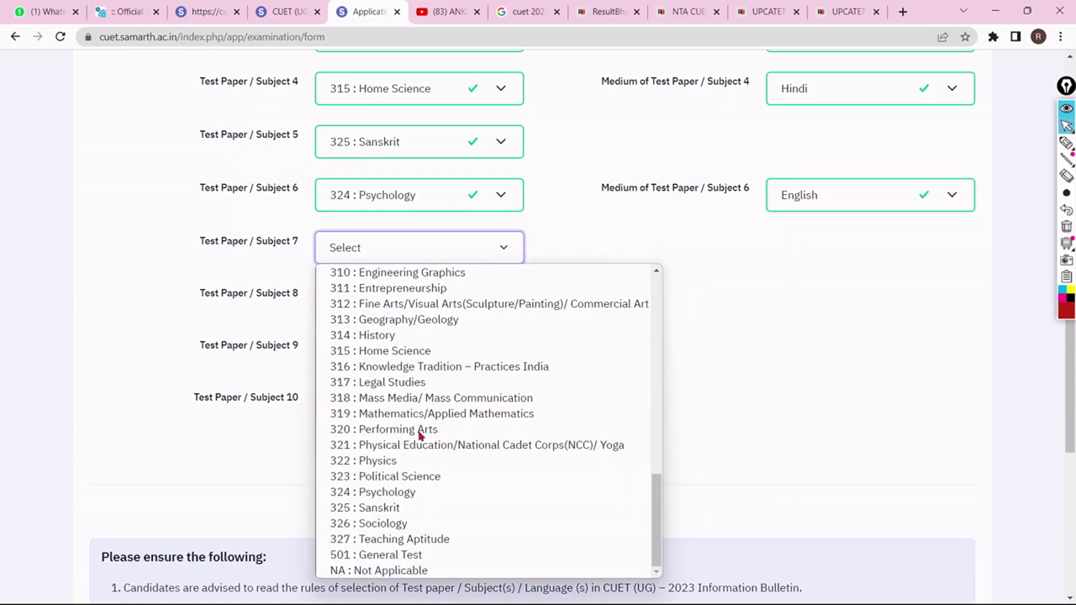
{"action": "left_click", "coordinate": [419, 399]}
{"action": "left_click", "coordinate": [865, 261]}
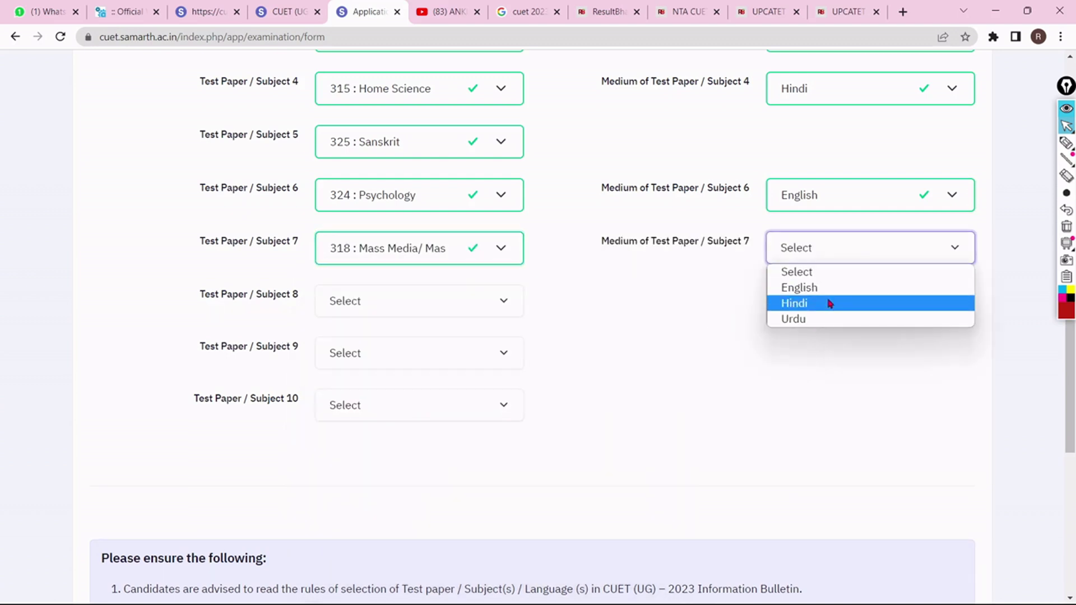
{"action": "left_click", "coordinate": [822, 319]}
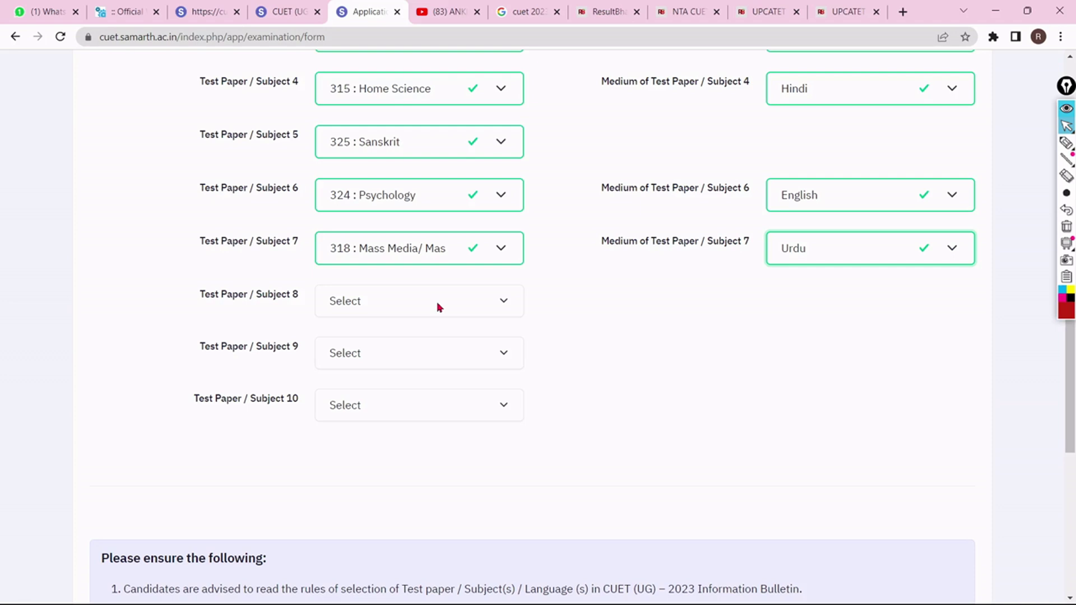
Choose 319 Mathematics/Applied Mathematics with Hindi medium as Subject 8
{"action": "left_click", "coordinate": [437, 307]}
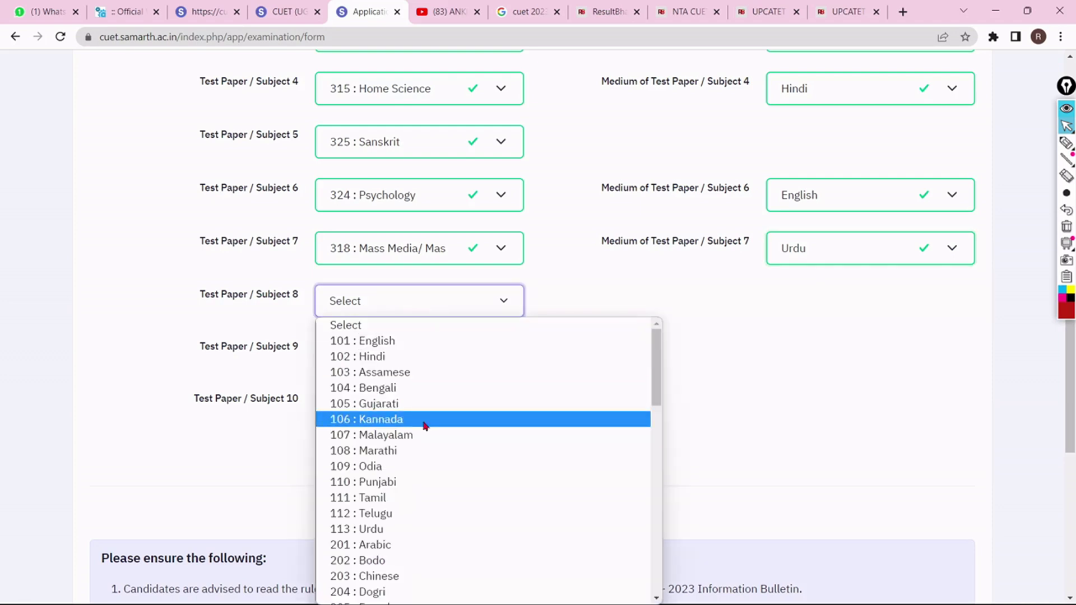
{"action": "scroll", "coordinate": [423, 426], "scroll_direction": "down", "scroll_amount": 5}
{"action": "scroll", "coordinate": [425, 425], "scroll_direction": "down", "scroll_amount": 3}
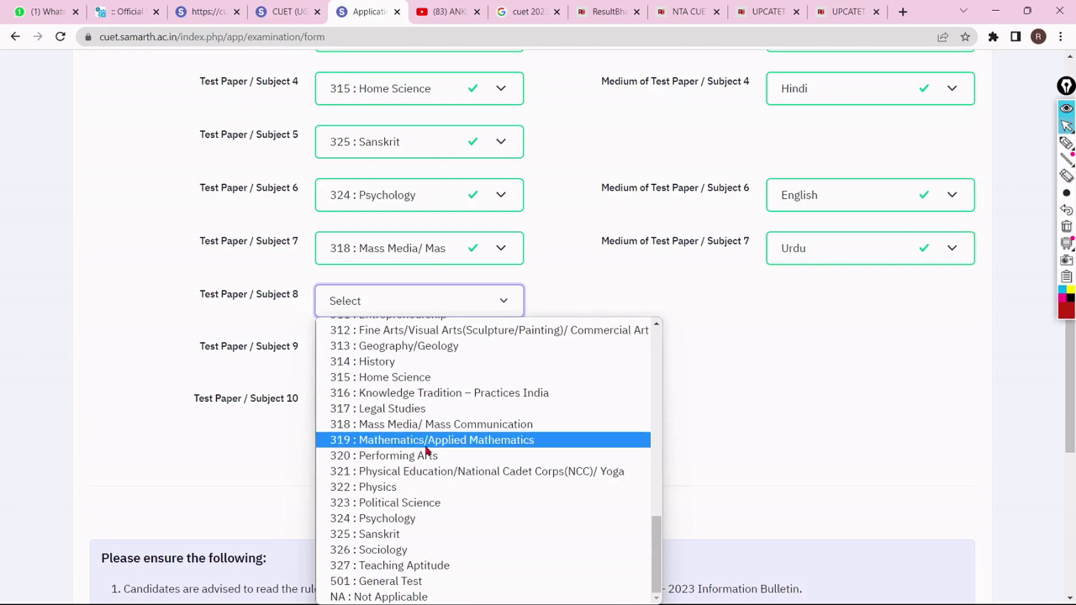
{"action": "left_click", "coordinate": [427, 443]}
{"action": "left_click", "coordinate": [836, 303]}
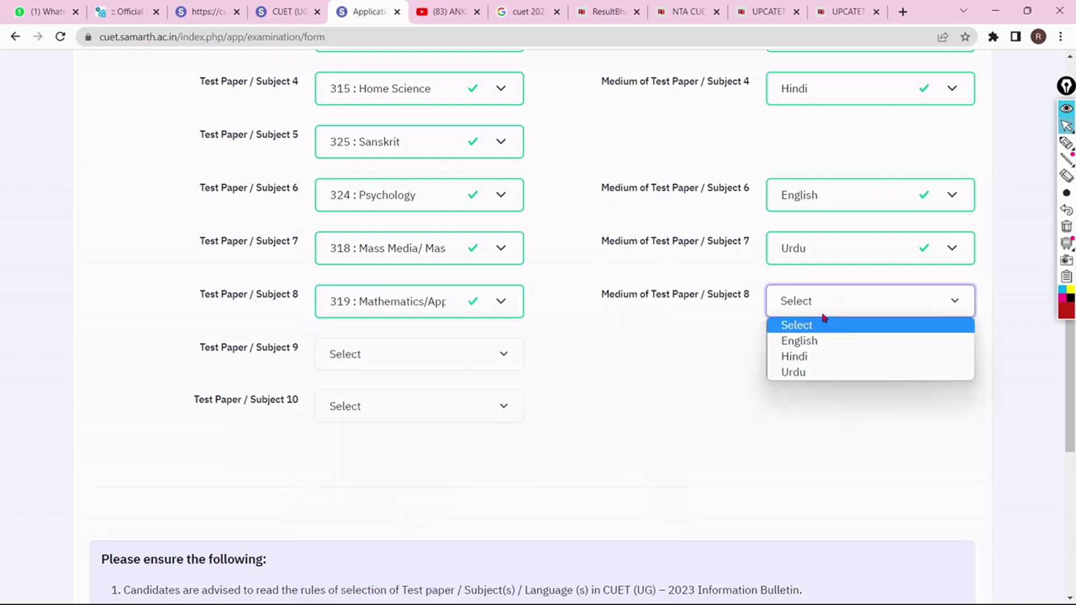
{"action": "left_click", "coordinate": [817, 358]}
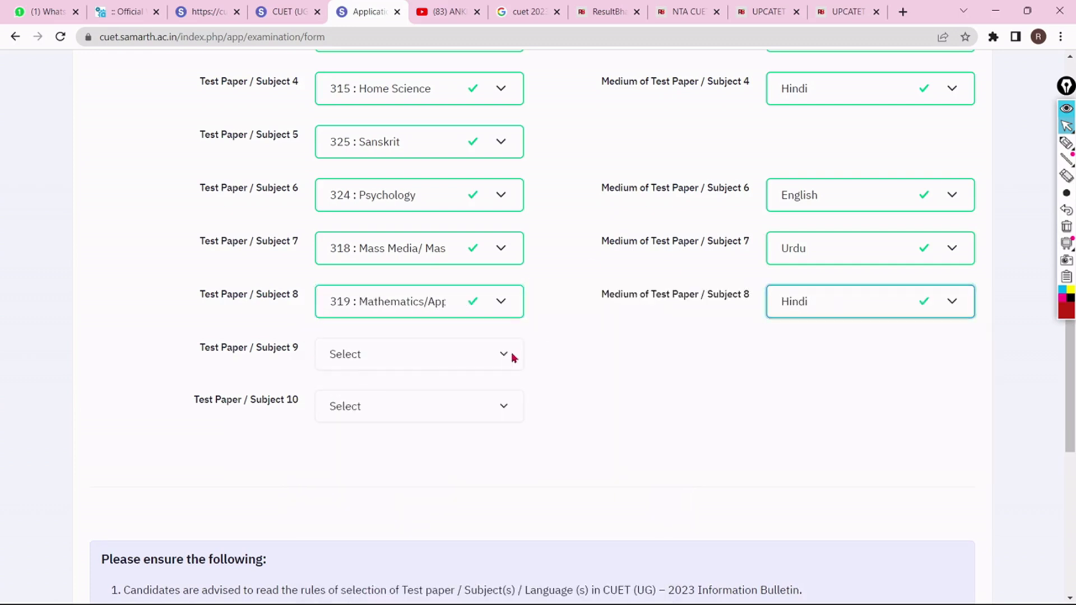
Choose 215 Russian as Subject 9 and 323 Political Science in Hindi as Subject 10
{"action": "left_click", "coordinate": [446, 364]}
{"action": "scroll", "coordinate": [420, 313], "scroll_direction": "down", "scroll_amount": 10}
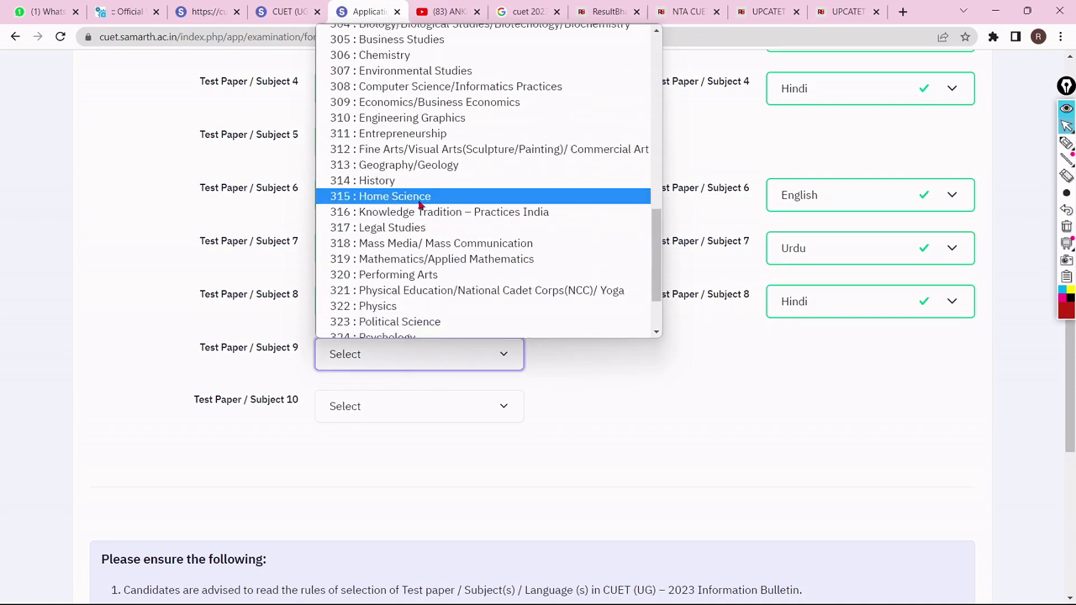
{"action": "scroll", "coordinate": [421, 205], "scroll_direction": "up", "scroll_amount": 5}
{"action": "scroll", "coordinate": [422, 205], "scroll_direction": "up", "scroll_amount": 3}
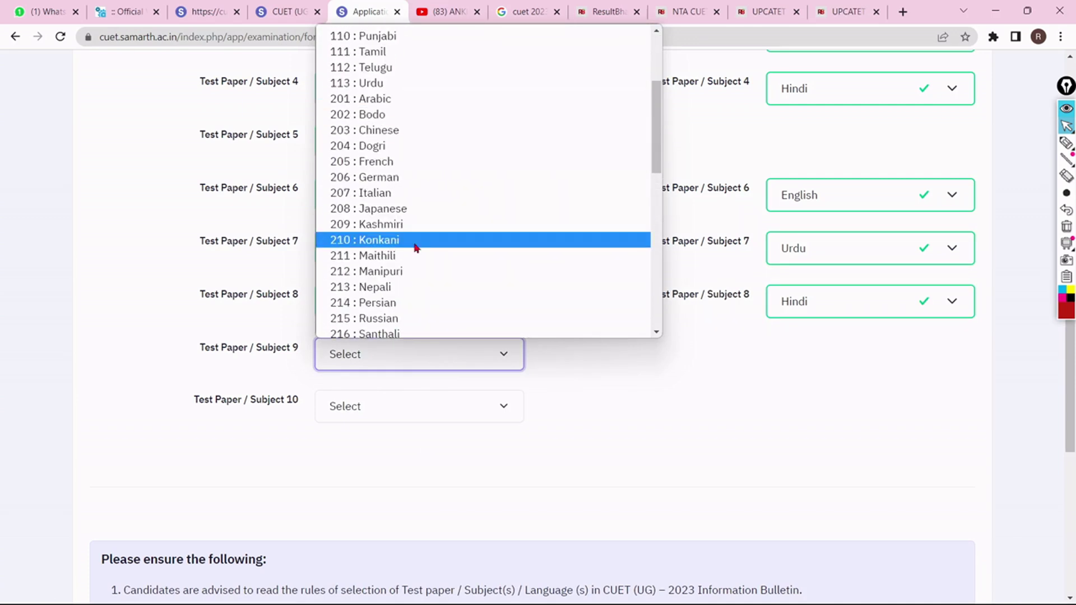
{"action": "scroll", "coordinate": [410, 305], "scroll_direction": "down", "scroll_amount": 1}
{"action": "left_click", "coordinate": [421, 291]}
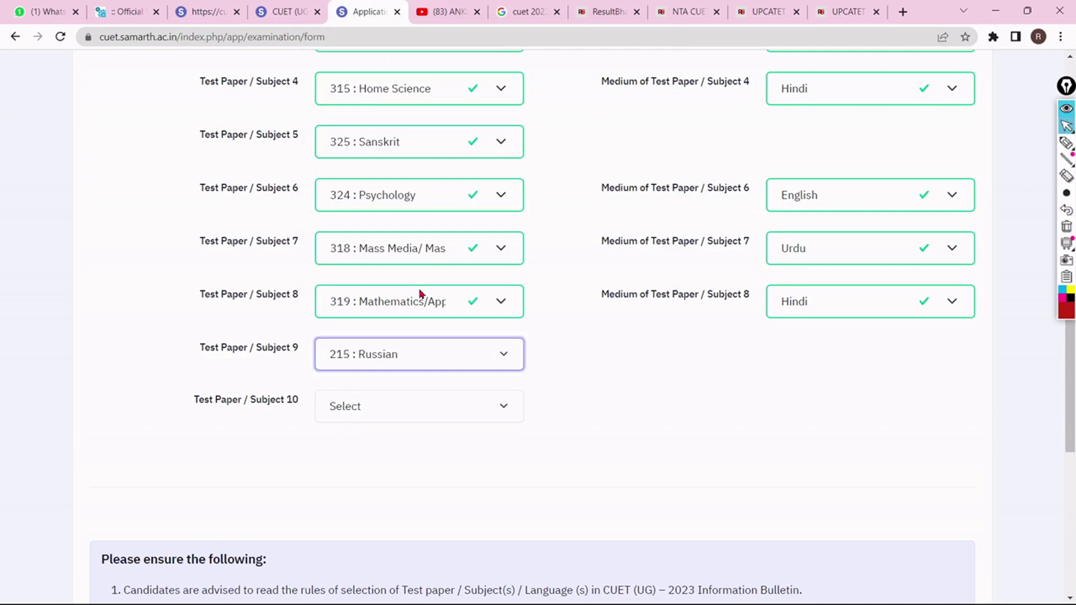
{"action": "left_click", "coordinate": [446, 408]}
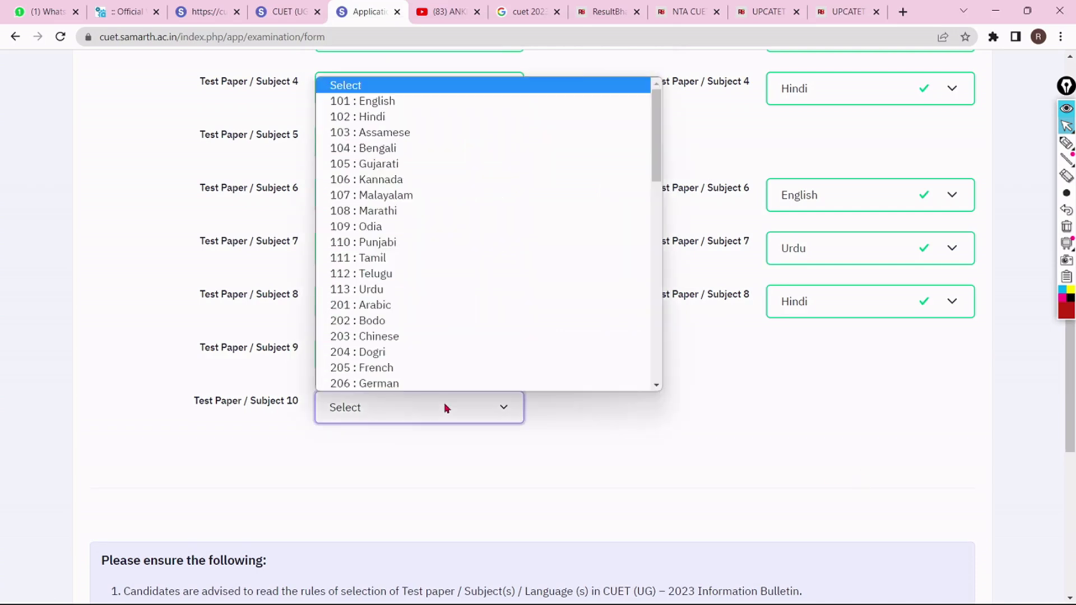
{"action": "scroll", "coordinate": [405, 327], "scroll_direction": "down", "scroll_amount": 10}
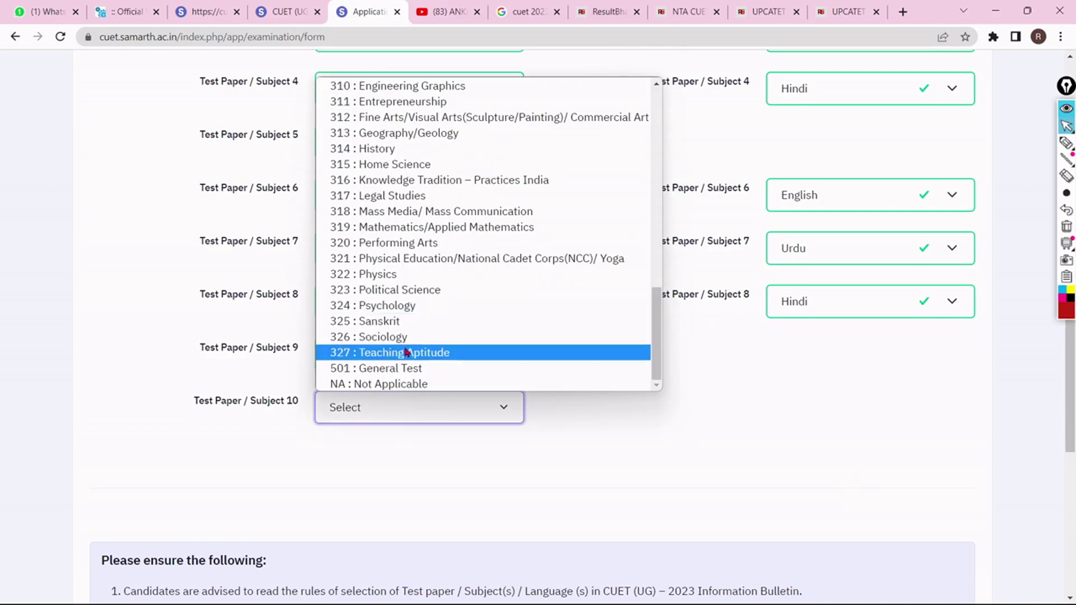
{"action": "left_click", "coordinate": [414, 290]}
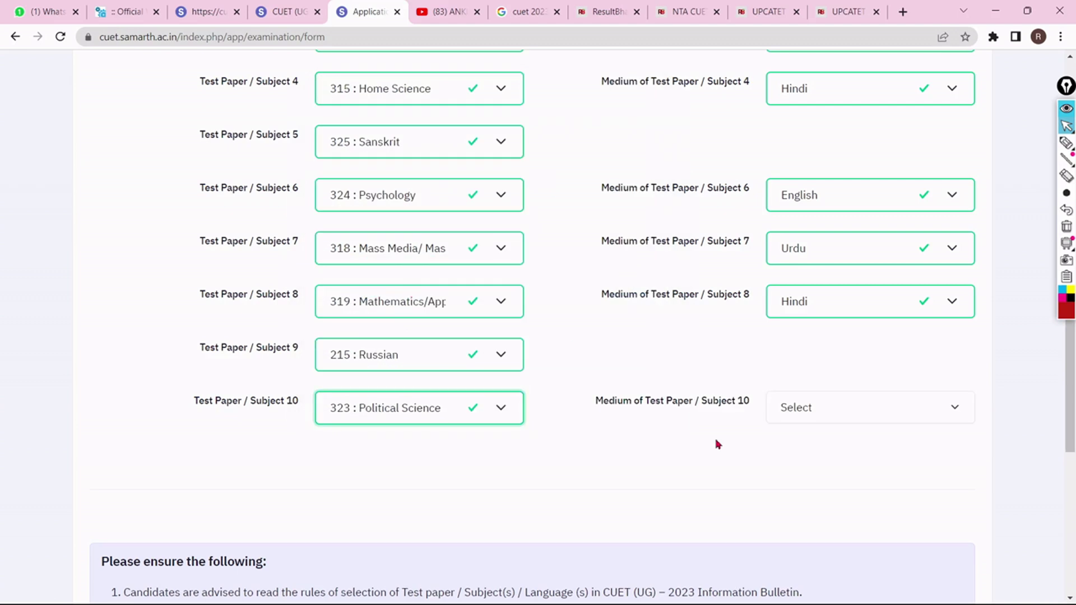
{"action": "left_click", "coordinate": [810, 422]}
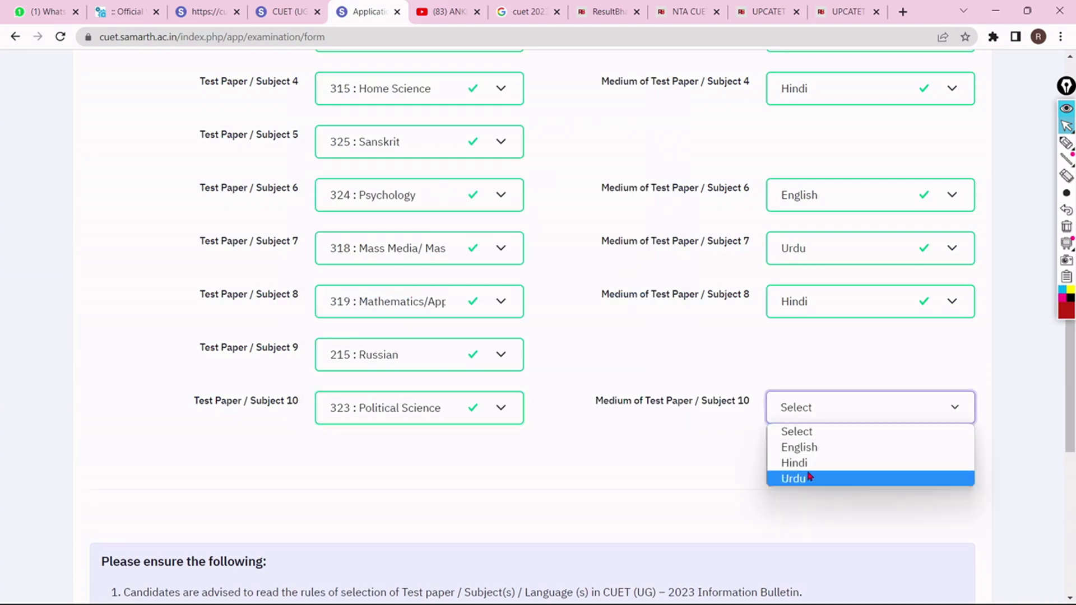
{"action": "left_click", "coordinate": [807, 464]}
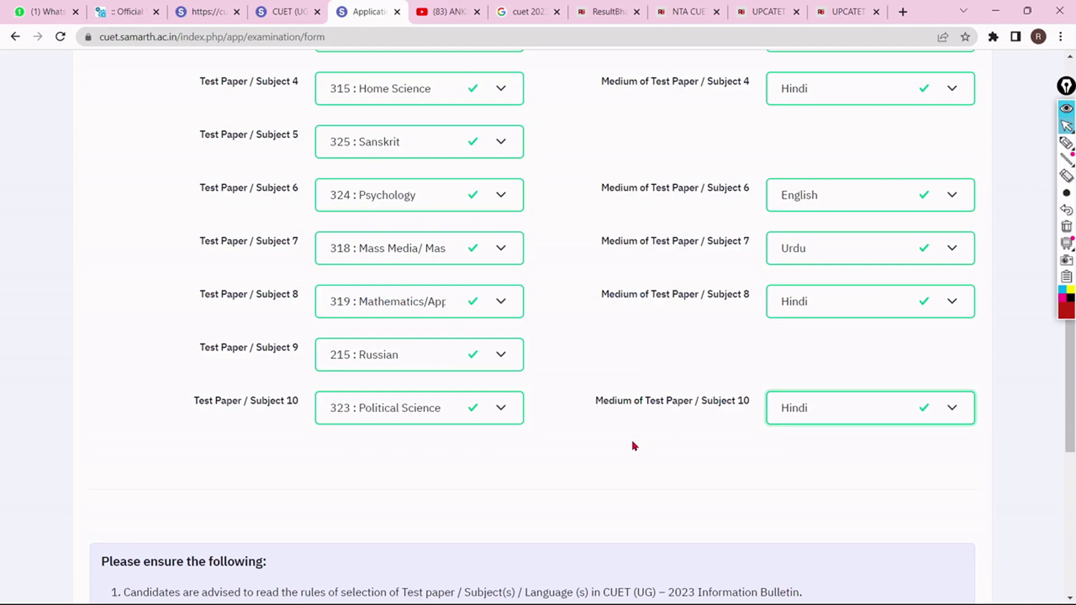
{"action": "scroll", "coordinate": [634, 445], "scroll_direction": "down", "scroll_amount": 9}
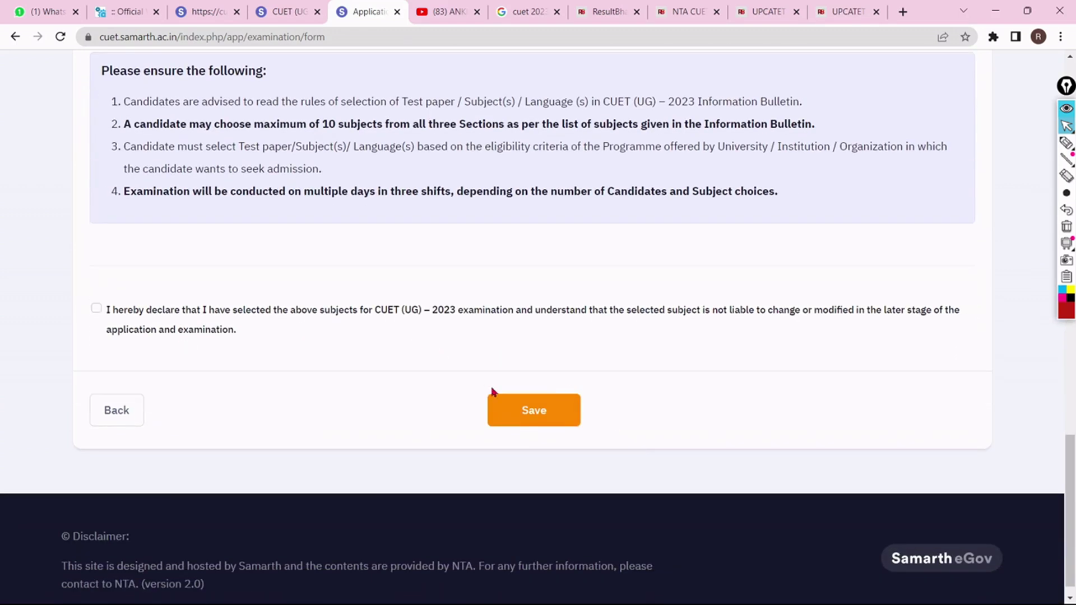
Tick the subject declaration, save all ten subjects, and scroll through the Review Test Paper page
{"action": "left_click", "coordinate": [516, 419]}
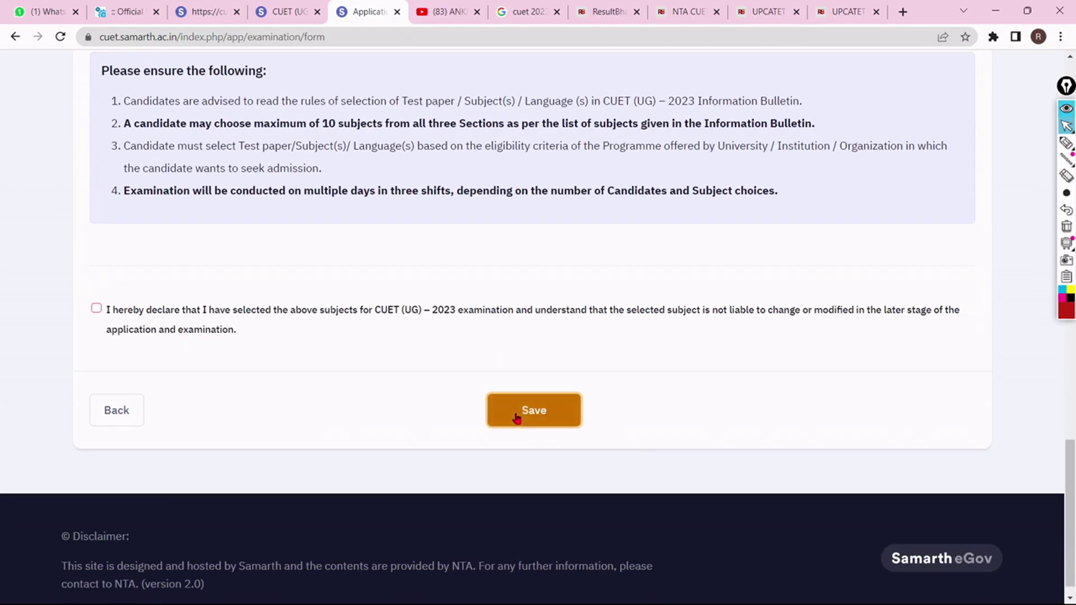
{"action": "left_click", "coordinate": [96, 309]}
{"action": "left_click", "coordinate": [96, 309]}
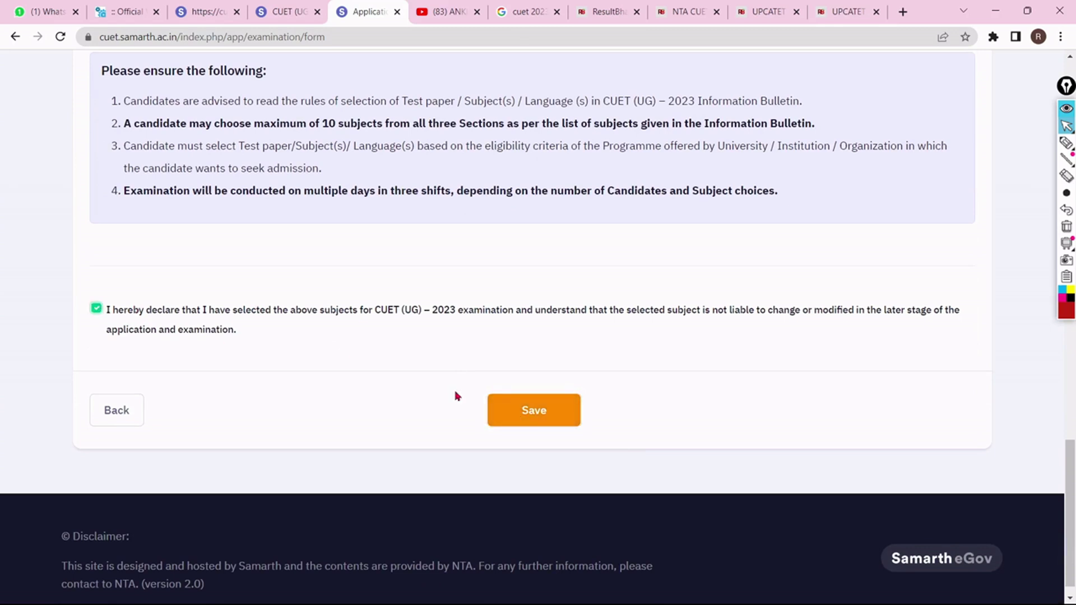
{"action": "left_click", "coordinate": [546, 418]}
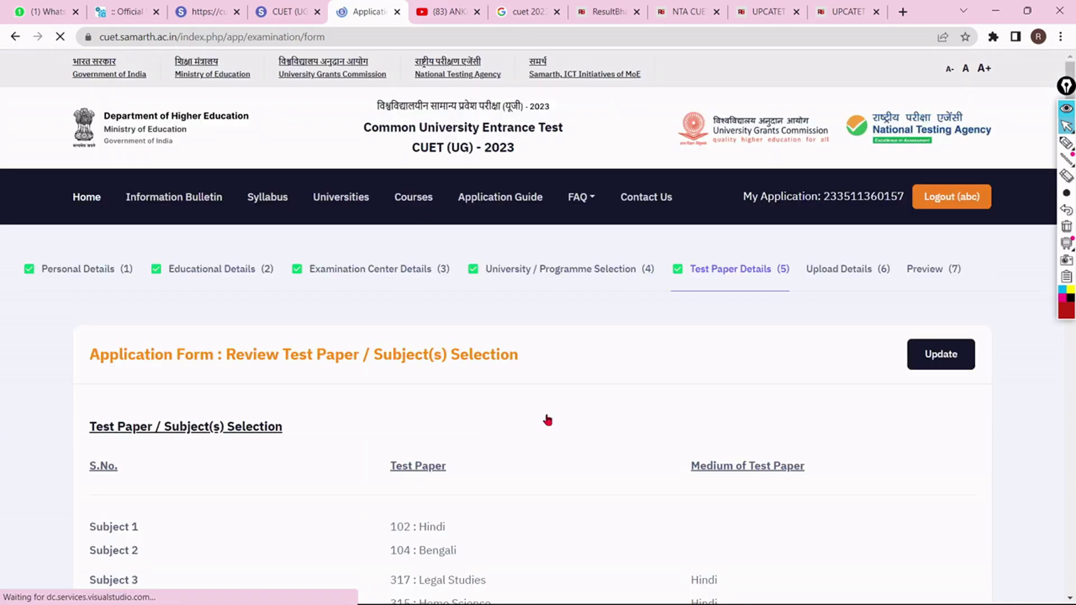
{"action": "scroll", "coordinate": [634, 446], "scroll_direction": "down", "scroll_amount": 2}
{"action": "scroll", "coordinate": [634, 447], "scroll_direction": "down", "scroll_amount": 4}
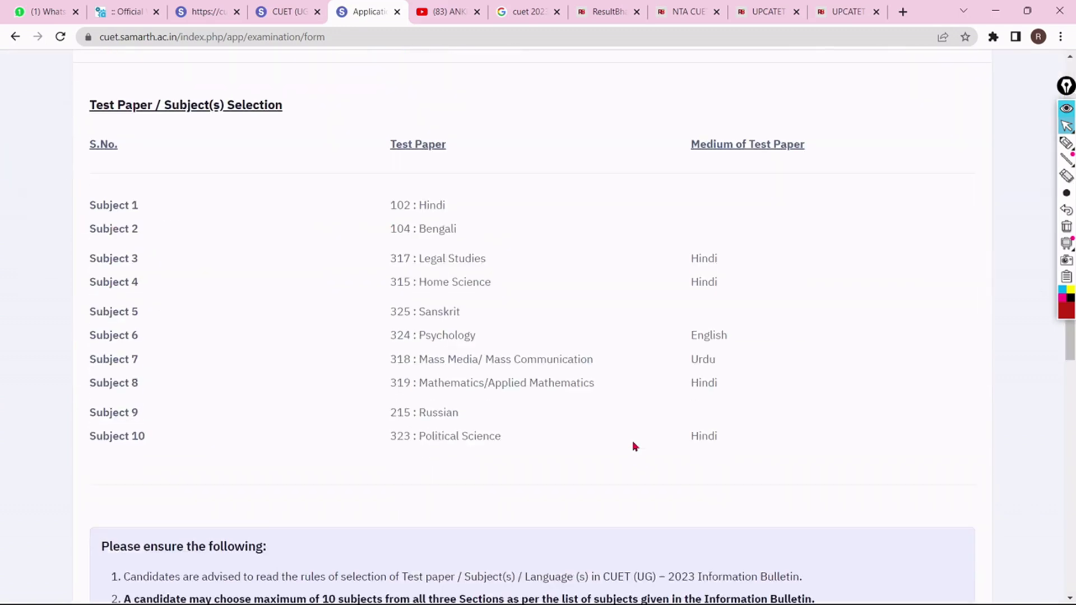
{"action": "scroll", "coordinate": [635, 446], "scroll_direction": "down", "scroll_amount": 10}
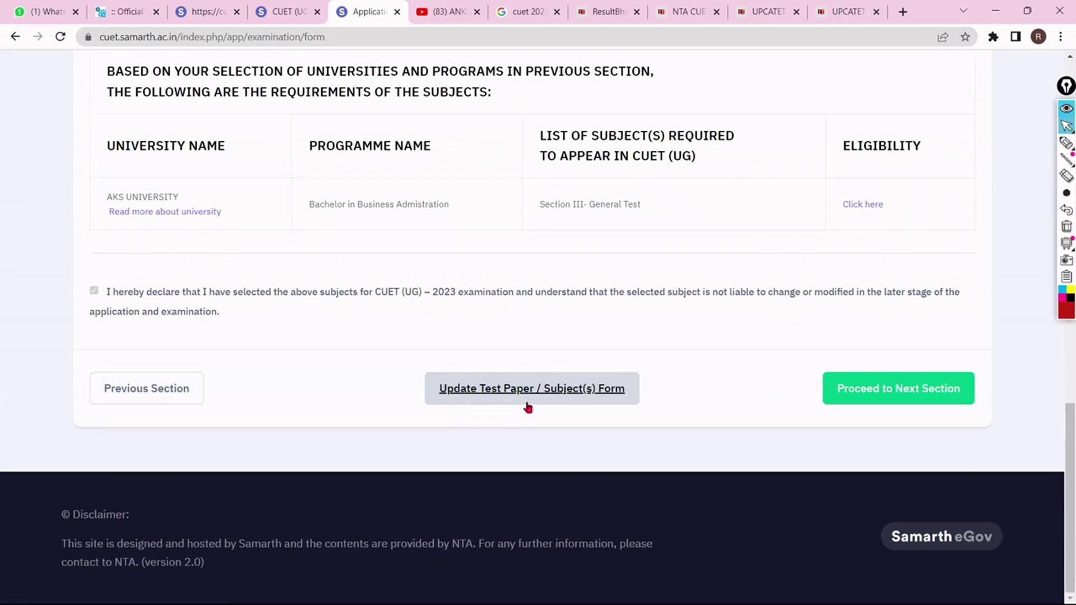
Continue to the document upload step and scroll down through the uploaded documents
{"action": "left_click", "coordinate": [866, 394]}
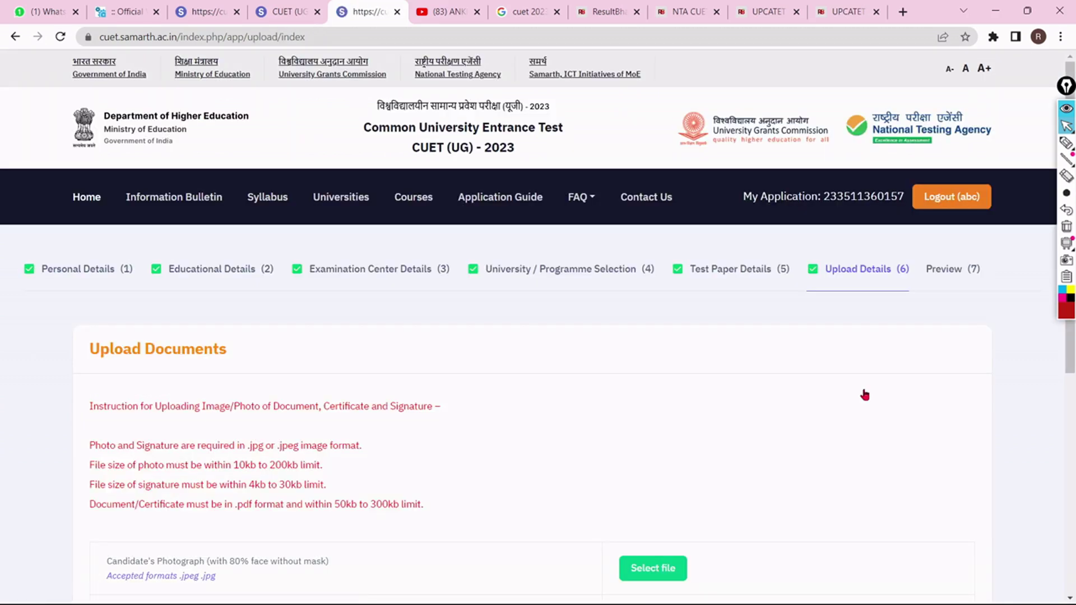
{"action": "scroll", "coordinate": [865, 395], "scroll_direction": "down", "scroll_amount": 3}
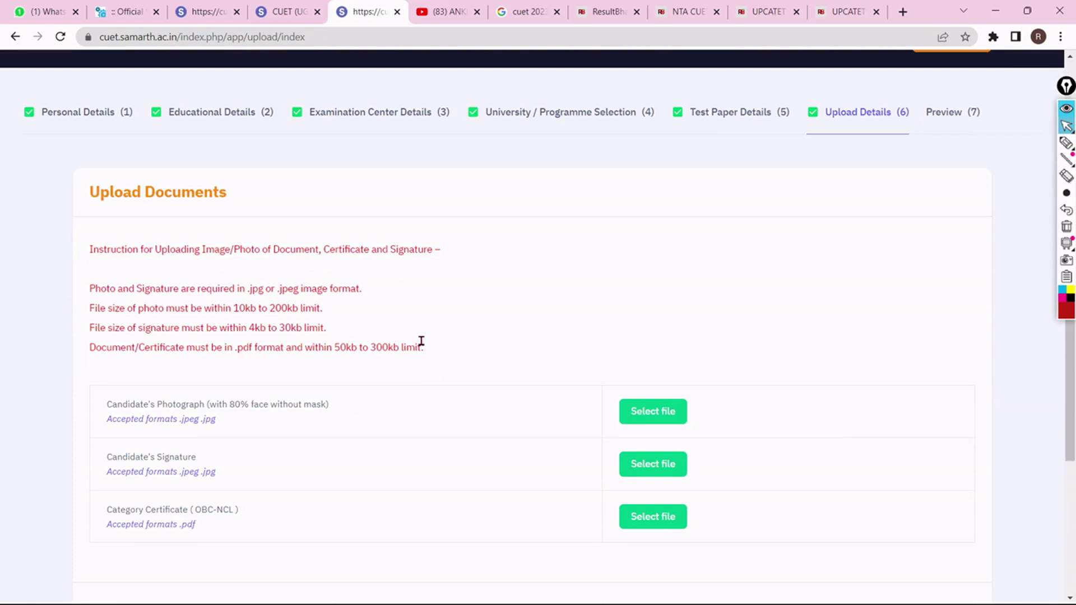
{"action": "scroll", "coordinate": [421, 341], "scroll_direction": "down", "scroll_amount": 1}
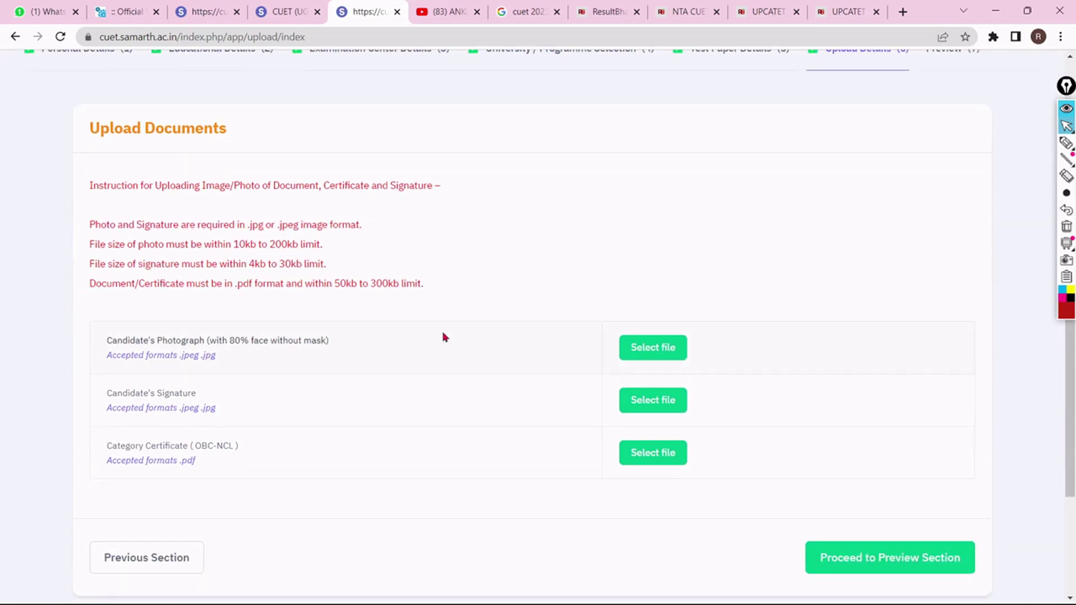
{"action": "scroll", "coordinate": [497, 398], "scroll_direction": "down", "scroll_amount": 1}
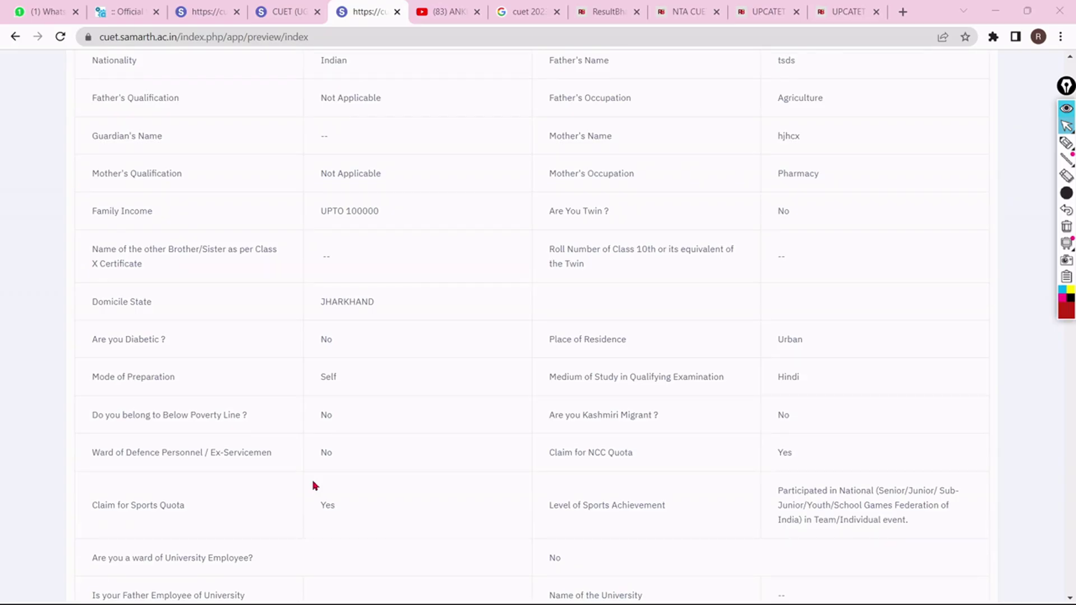
Scroll through the application preview, briefly highlighting the ₹1650 fee amount
{"action": "scroll", "coordinate": [313, 486], "scroll_direction": "down", "scroll_amount": 10}
{"action": "scroll", "coordinate": [313, 483], "scroll_direction": "down", "scroll_amount": 15}
{"action": "scroll", "coordinate": [312, 485], "scroll_direction": "down", "scroll_amount": 15}
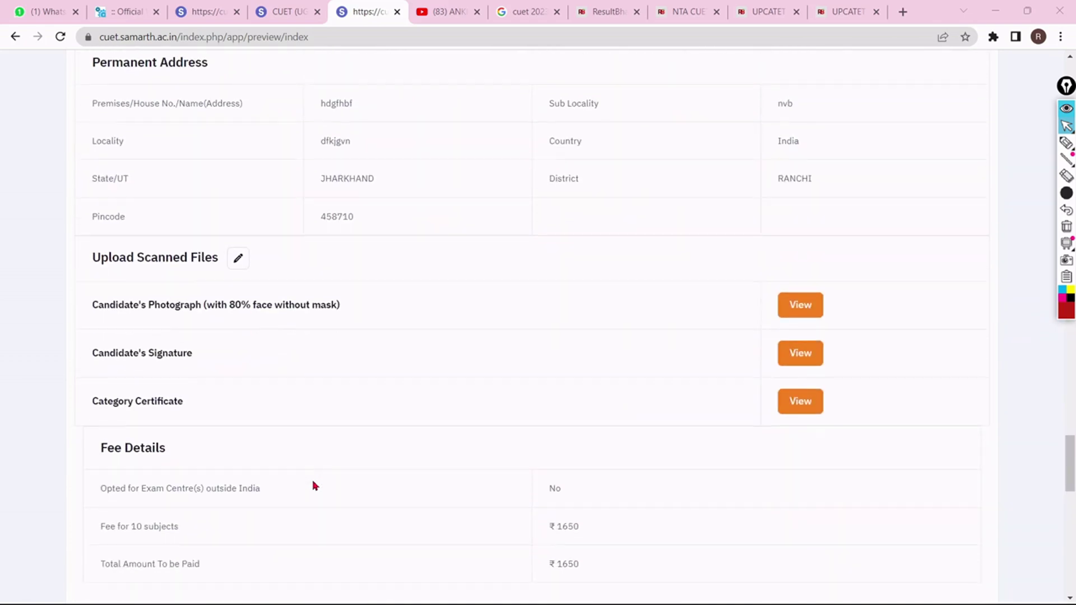
{"action": "scroll", "coordinate": [313, 485], "scroll_direction": "down", "scroll_amount": 2}
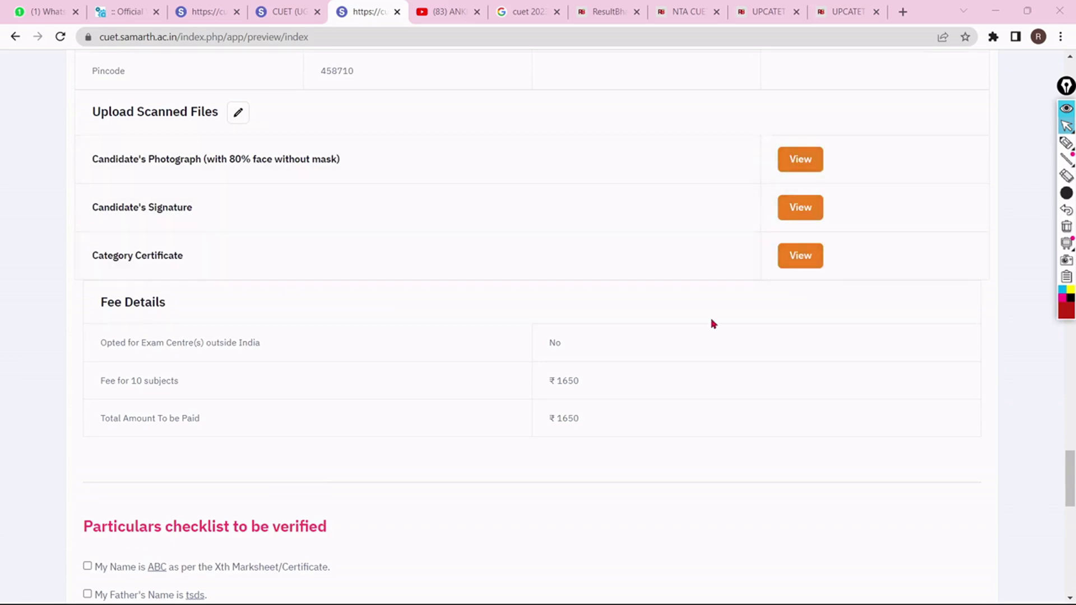
{"action": "scroll", "coordinate": [659, 351], "scroll_direction": "down", "scroll_amount": 2}
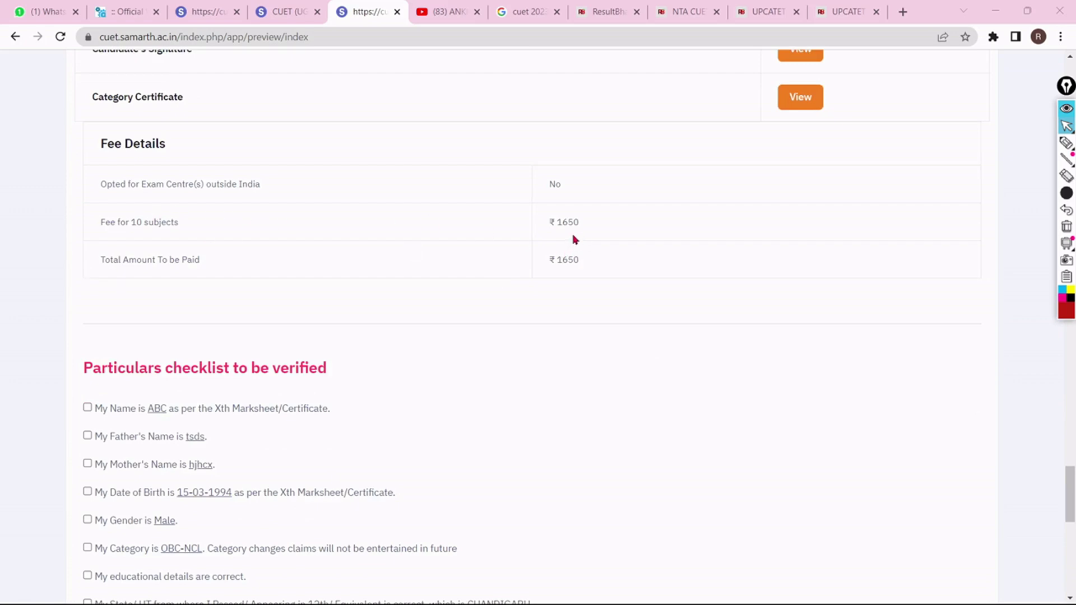
{"action": "left_click_drag", "start_coordinate": [562, 225], "coordinate": [588, 236]}
{"action": "left_click", "coordinate": [570, 275]}
{"action": "scroll", "coordinate": [548, 283], "scroll_direction": "down", "scroll_amount": 2}
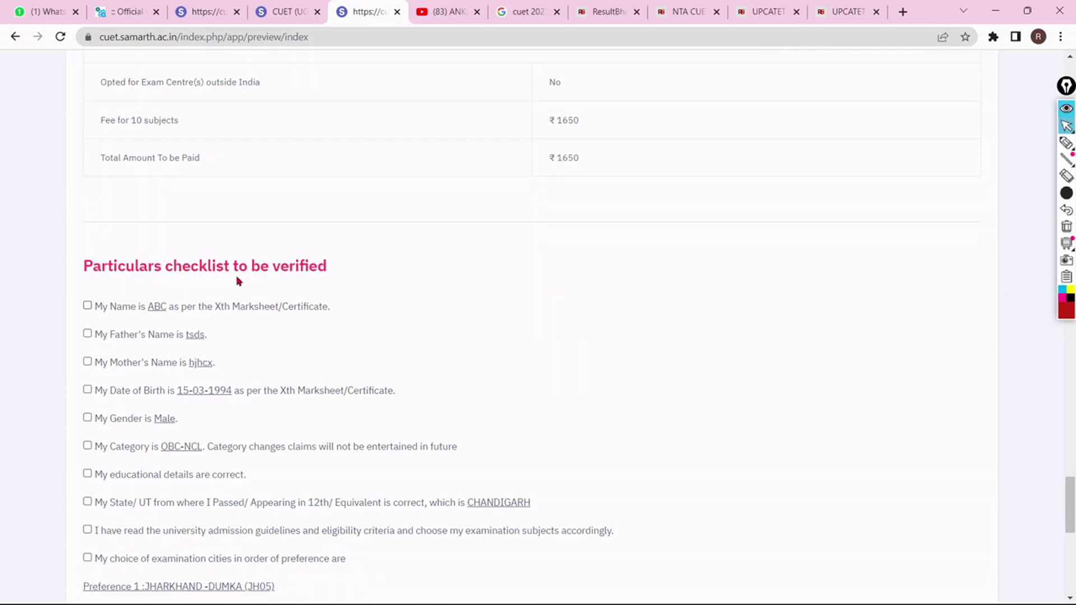
{"action": "scroll", "coordinate": [214, 345], "scroll_direction": "down", "scroll_amount": 2}
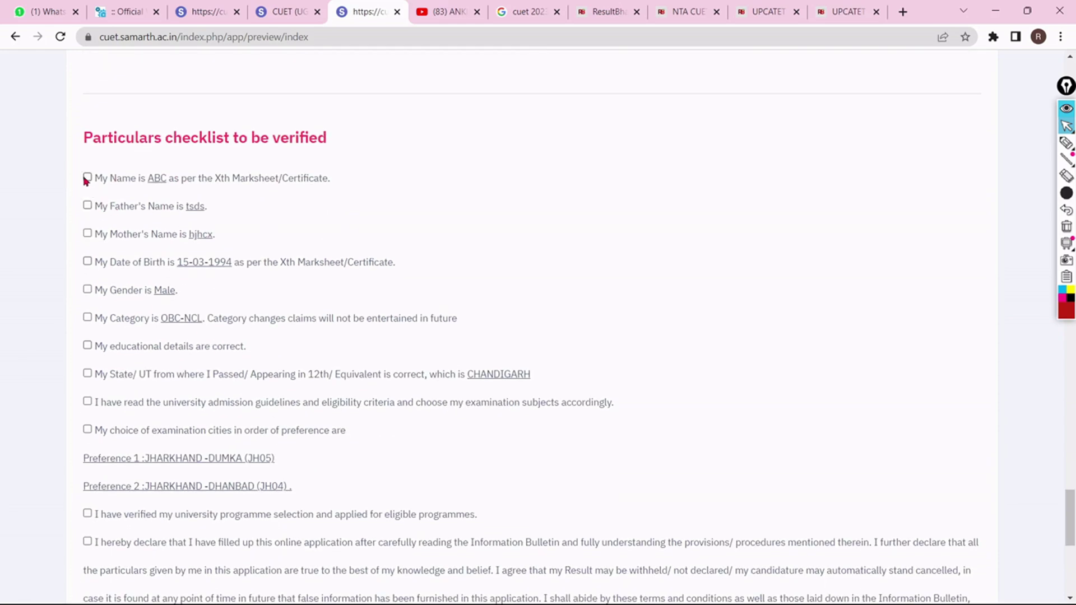
Tick the mother's name, gender, DOB, OBC-NCL, guidelines and exam-city confirmations, then proceed to payment
{"action": "left_click", "coordinate": [87, 234]}
{"action": "left_click", "coordinate": [87, 290]}
{"action": "left_click", "coordinate": [87, 262]}
{"action": "left_click", "coordinate": [87, 318]}
{"action": "left_click", "coordinate": [87, 401]}
{"action": "scroll", "coordinate": [87, 402], "scroll_direction": "down", "scroll_amount": 2}
{"action": "left_click", "coordinate": [87, 340]}
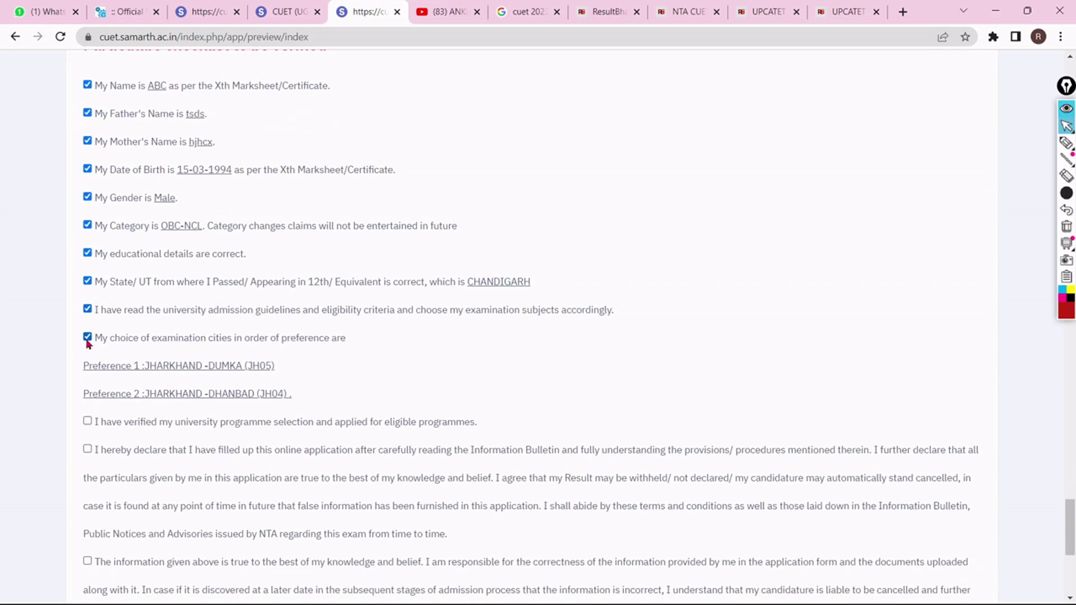
{"action": "scroll", "coordinate": [88, 423], "scroll_direction": "down", "scroll_amount": 2}
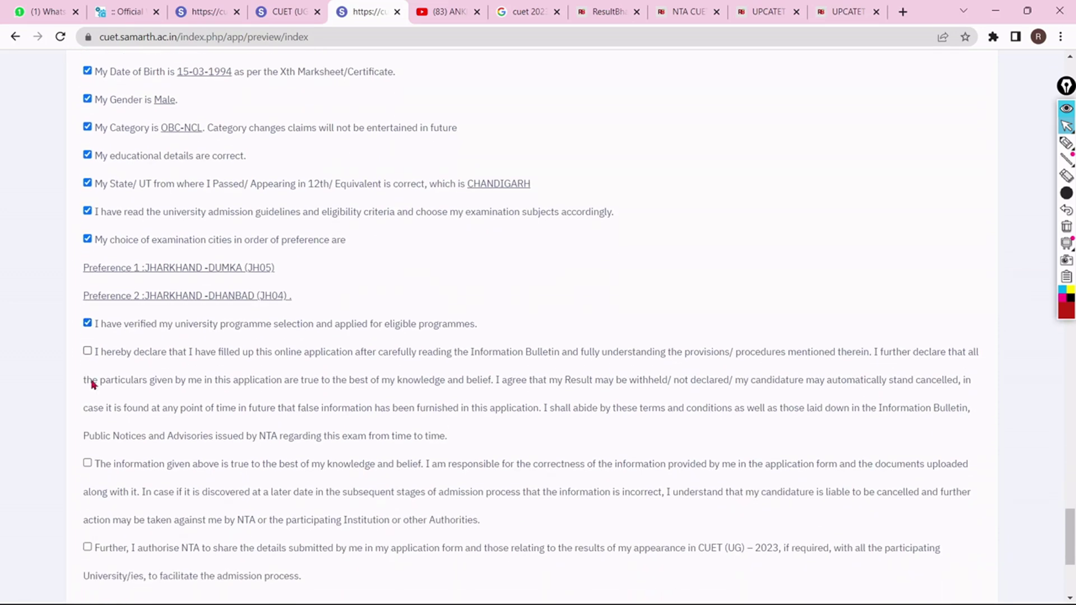
{"action": "scroll", "coordinate": [89, 435], "scroll_direction": "down", "scroll_amount": 2}
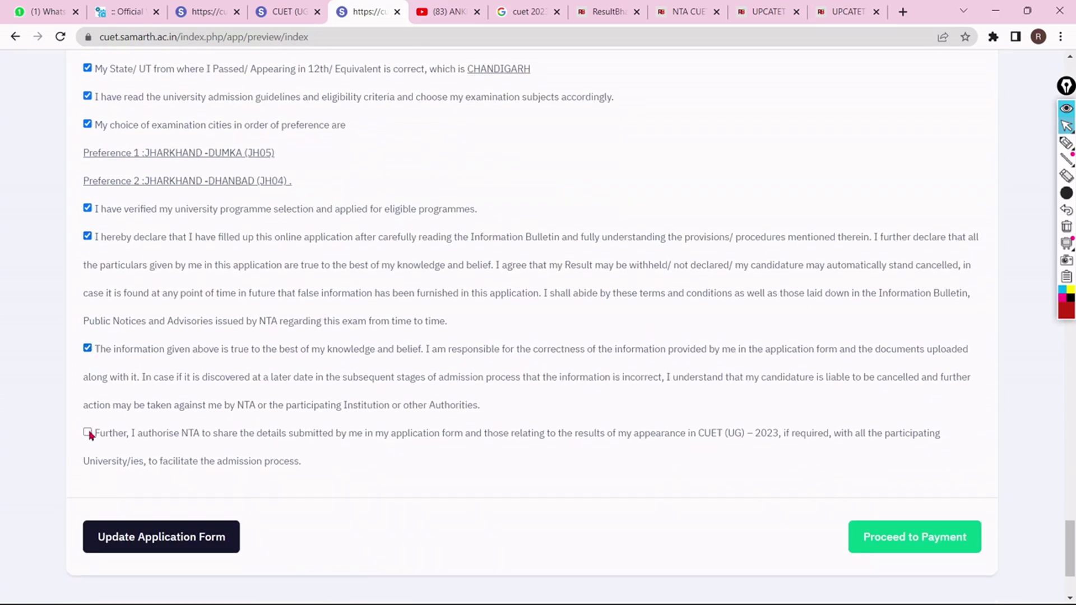
{"action": "left_click", "coordinate": [889, 539]}
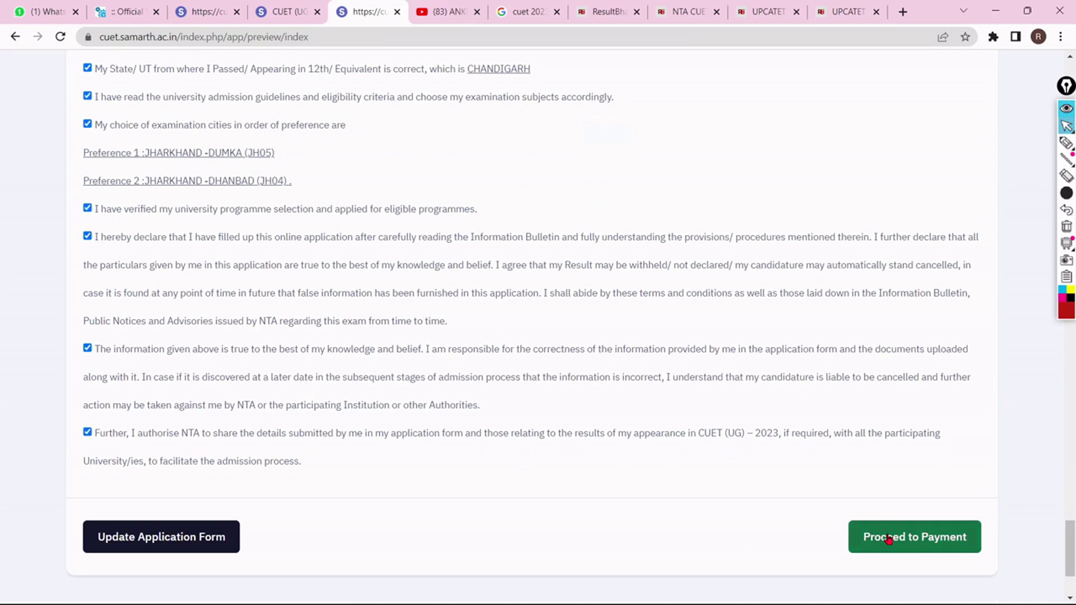
{"action": "left_click", "coordinate": [615, 145]}
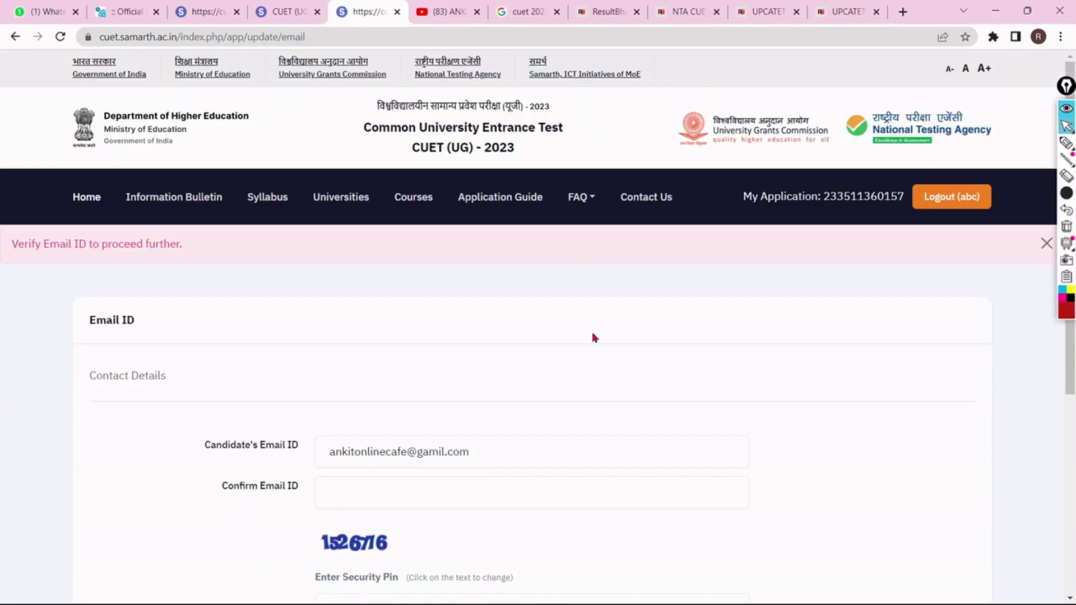
Enter a confirmation email address and the security pin, then submit the email verification form
{"action": "scroll", "coordinate": [588, 325], "scroll_direction": "down", "scroll_amount": 3}
{"action": "scroll", "coordinate": [463, 392], "scroll_direction": "down", "scroll_amount": 2}
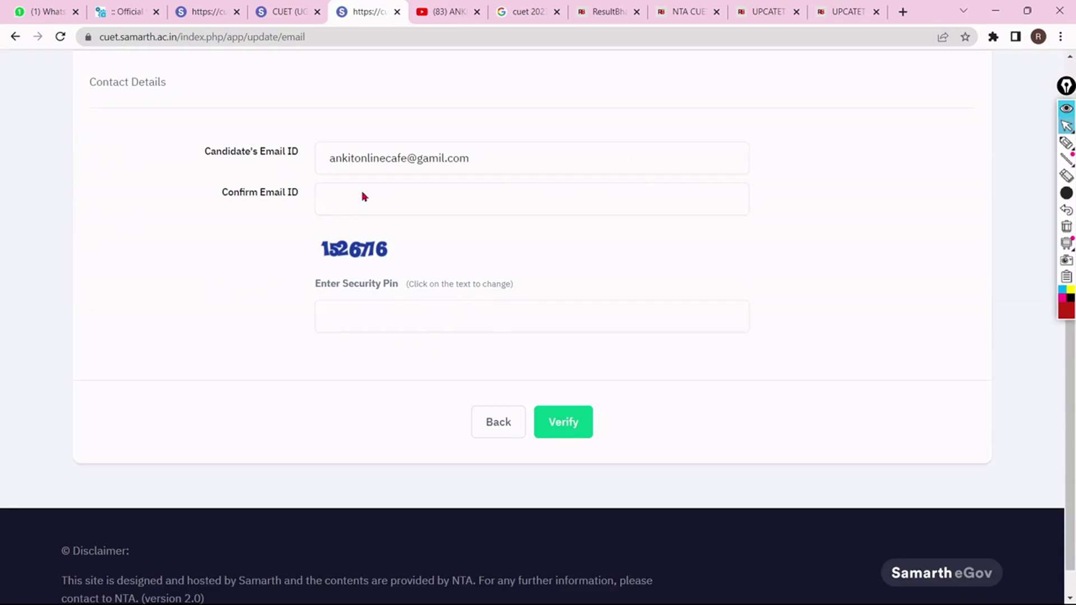
{"action": "left_click", "coordinate": [387, 203]}
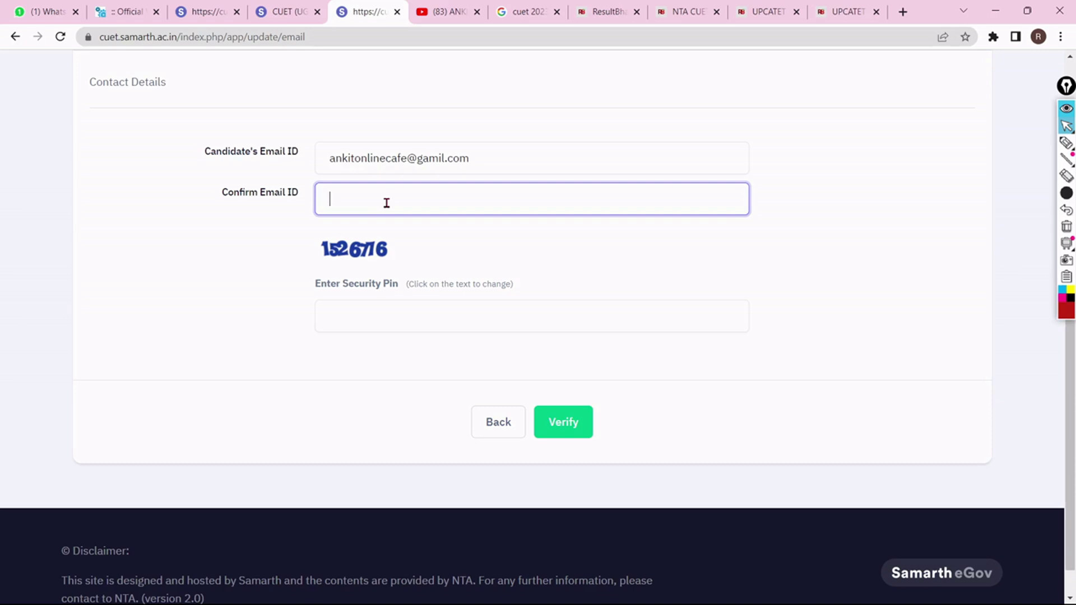
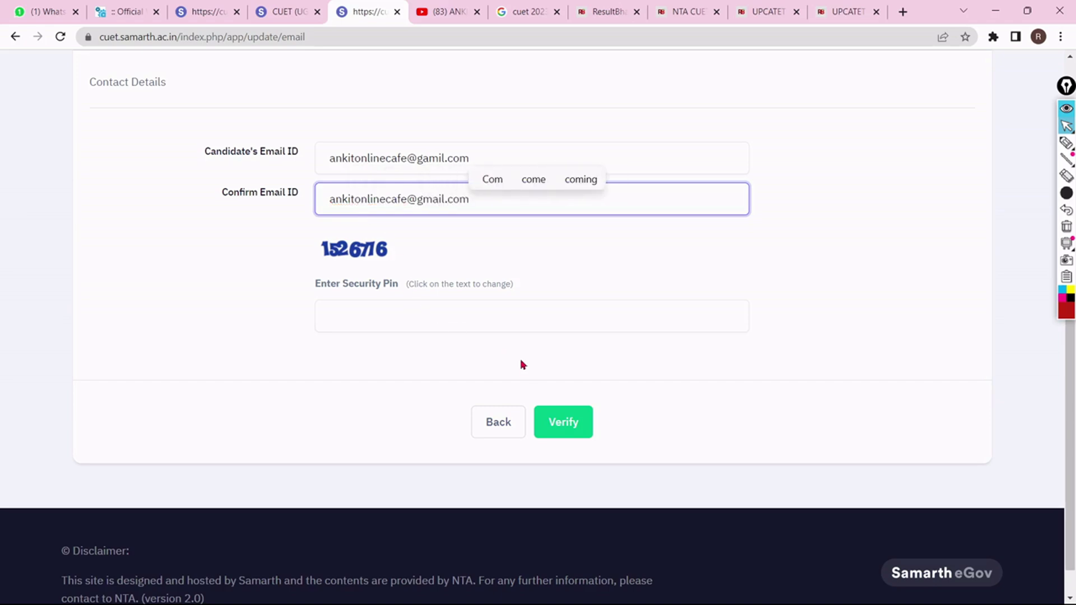
{"action": "left_click", "coordinate": [445, 320]}
{"action": "type", "text": "15"}
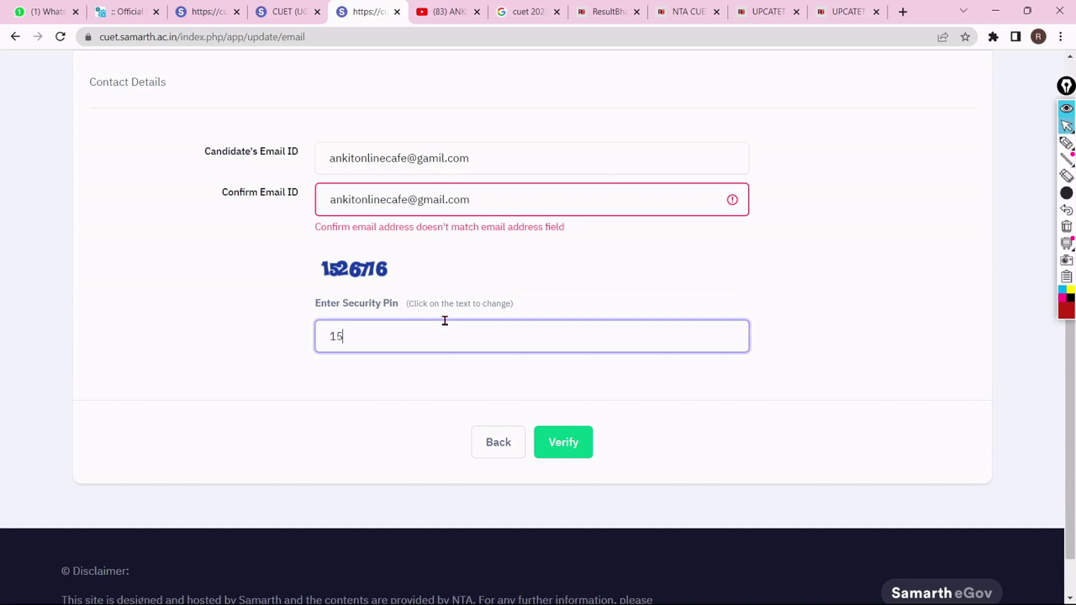
{"action": "type", "text": "36716"}
{"action": "left_click", "coordinate": [573, 453]}
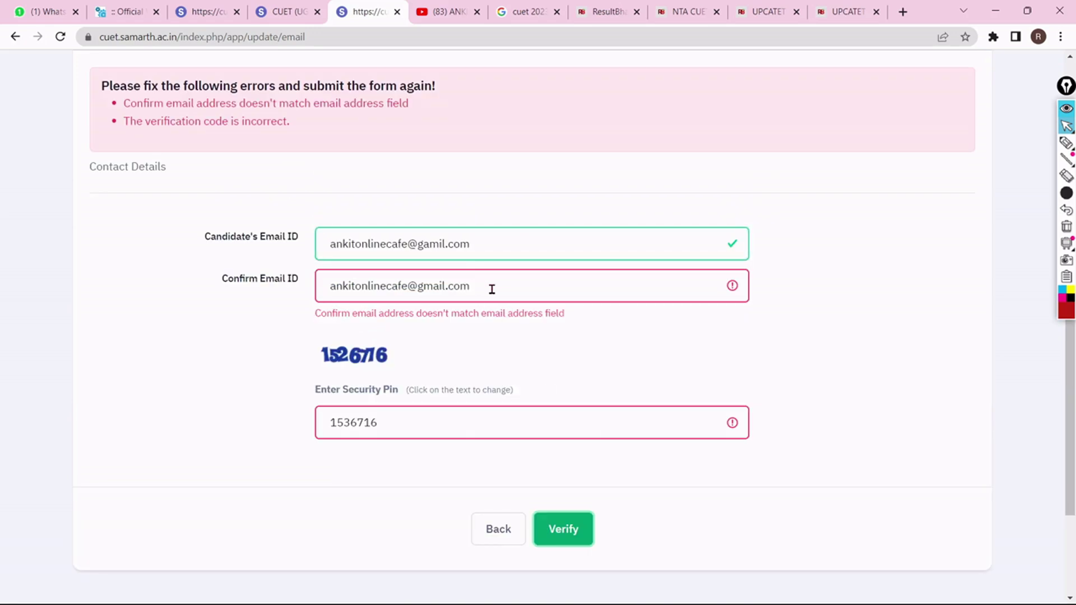
Copy the candidate's email into the Confirm Email field and resubmit the form
{"action": "left_click", "coordinate": [458, 247]}
{"action": "key", "text": "ctrl+a"}
{"action": "key", "text": "ctrl+c"}
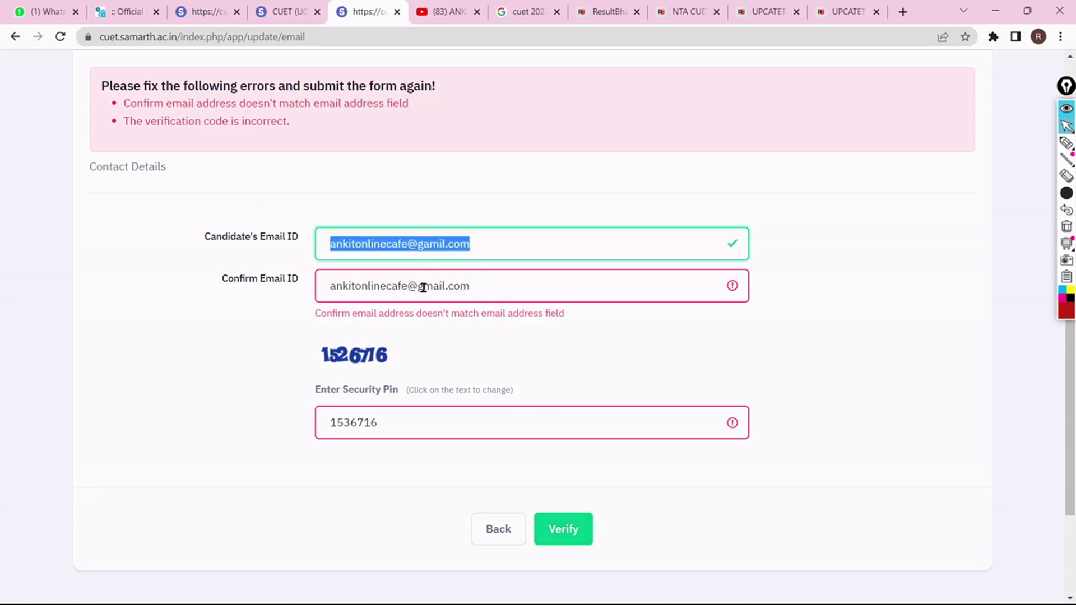
{"action": "left_click", "coordinate": [423, 287]}
{"action": "key", "text": "ctrl+a"}
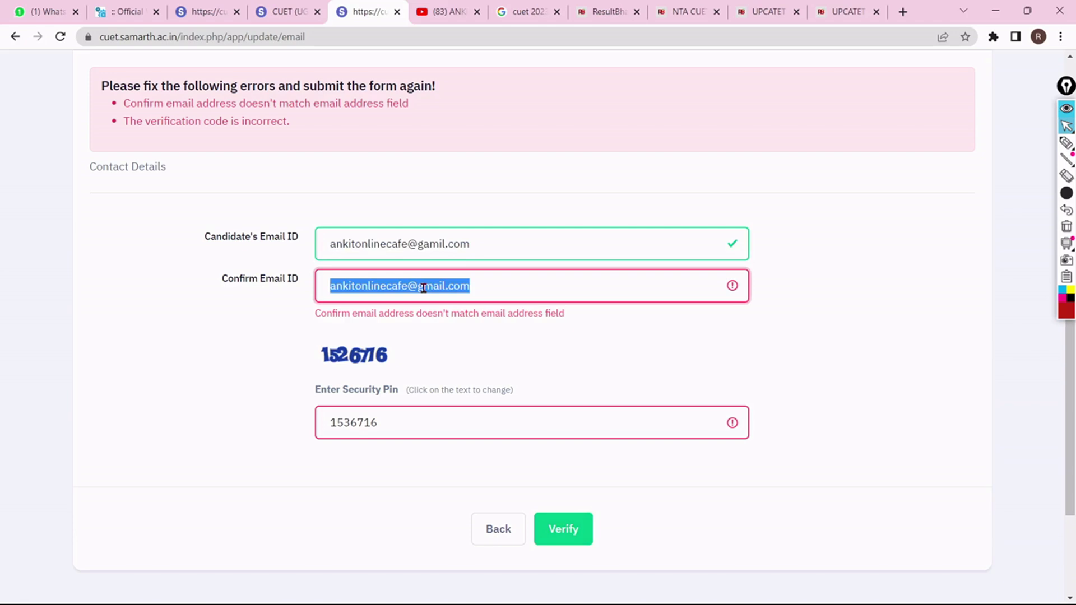
{"action": "key", "text": "ctrl+v"}
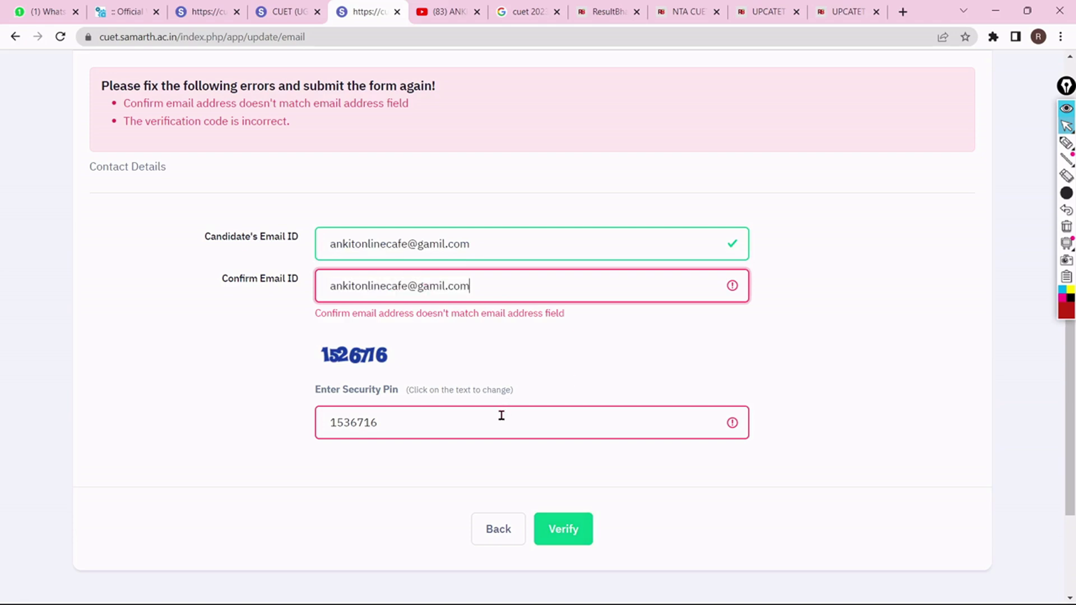
{"action": "left_click", "coordinate": [500, 416]}
{"action": "scroll", "coordinate": [556, 491], "scroll_direction": "down", "scroll_amount": 1}
{"action": "left_click", "coordinate": [560, 508]}
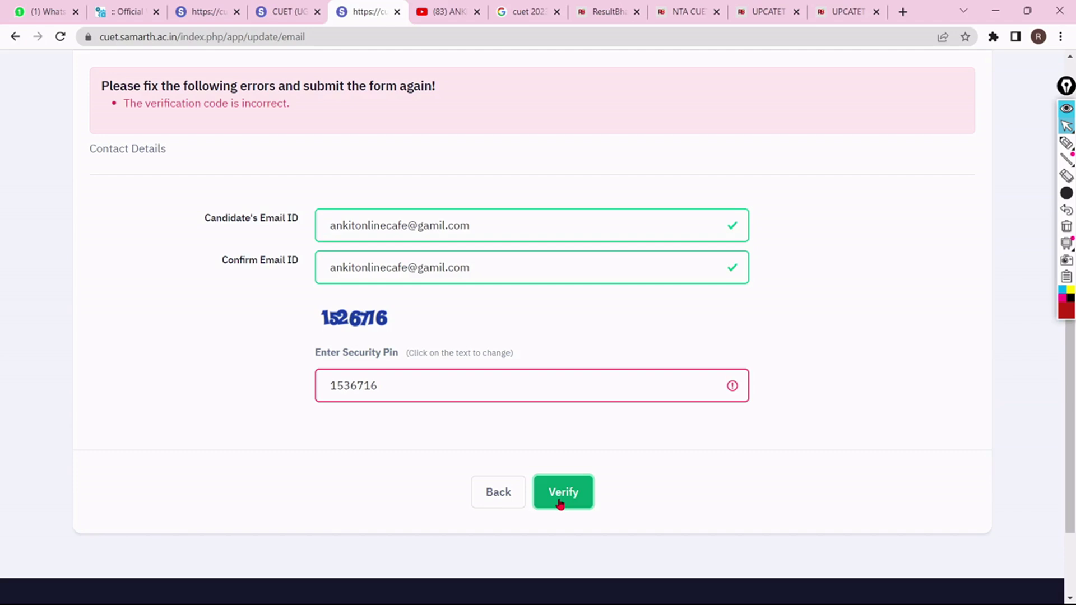
Refresh the security pin image, enter the new pin, and resubmit the form
{"action": "left_click", "coordinate": [403, 385]}
{"action": "left_click", "coordinate": [367, 324]}
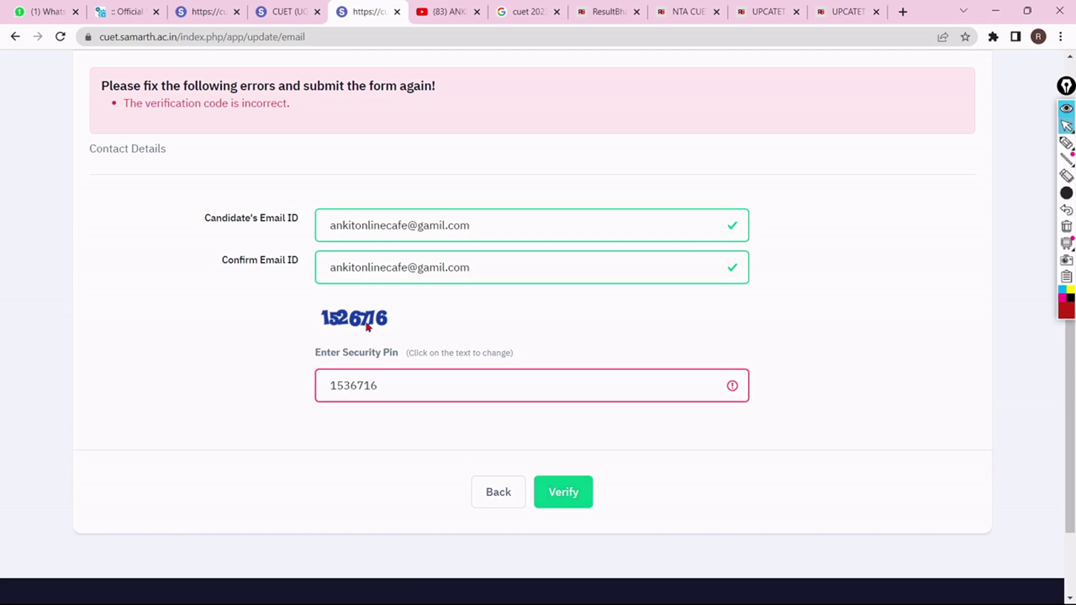
{"action": "left_click", "coordinate": [392, 386]}
{"action": "key", "text": "BackSpace"}
{"action": "key", "text": "BackSpace"}
{"action": "key", "text": "BackSpace"}
{"action": "key", "text": "BackSpace"}
{"action": "key", "text": "BackSpace"}
{"action": "key", "text": "BackSpace"}
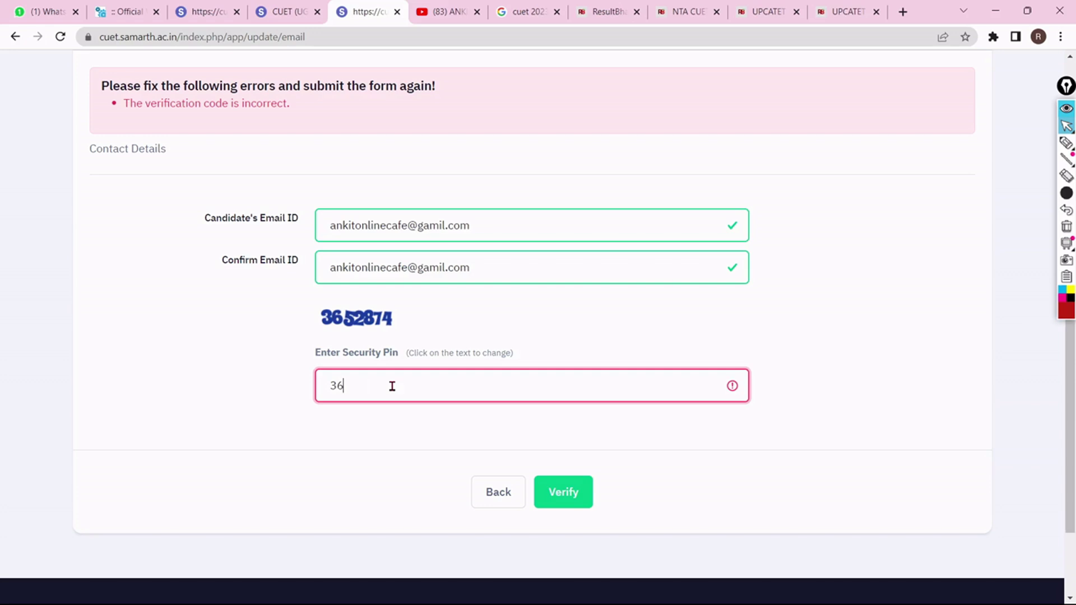
{"action": "left_click", "coordinate": [590, 486]}
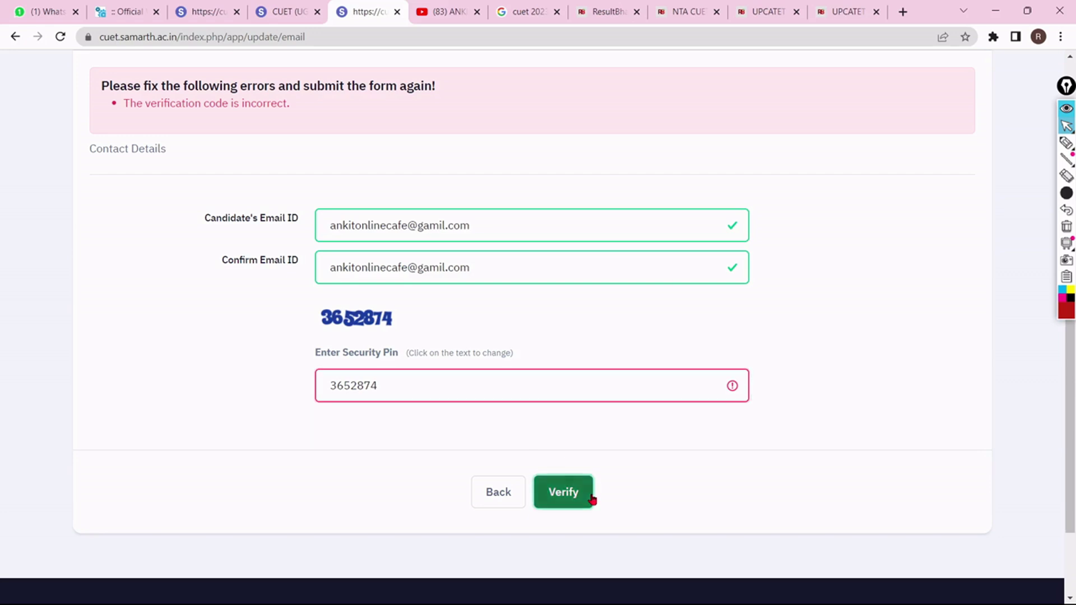
{"action": "scroll", "coordinate": [476, 452], "scroll_direction": "down", "scroll_amount": 3}
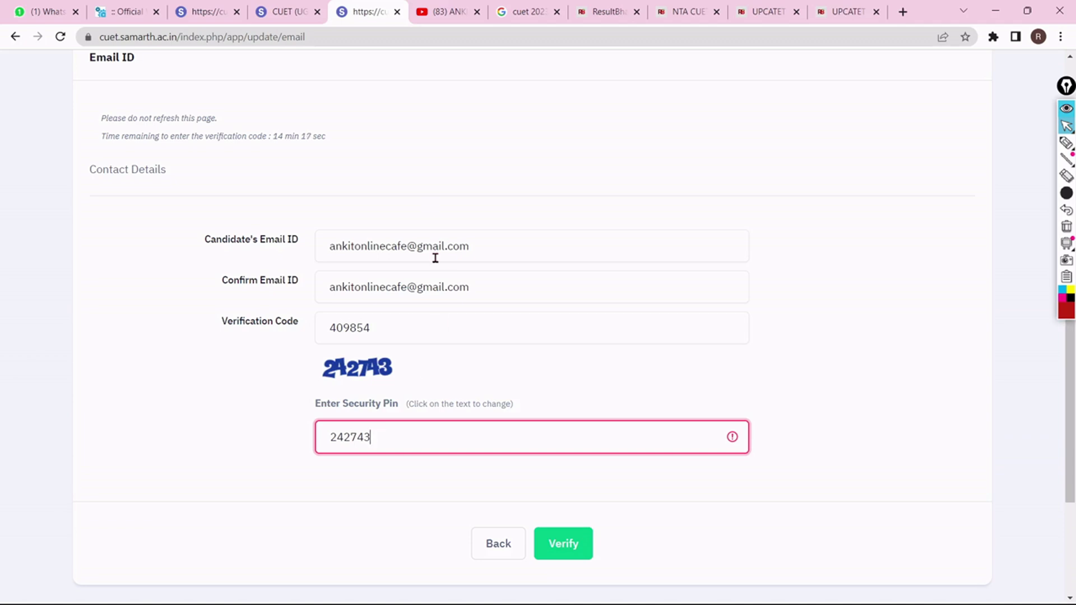
{"action": "left_click_drag", "start_coordinate": [423, 247], "coordinate": [463, 248]}
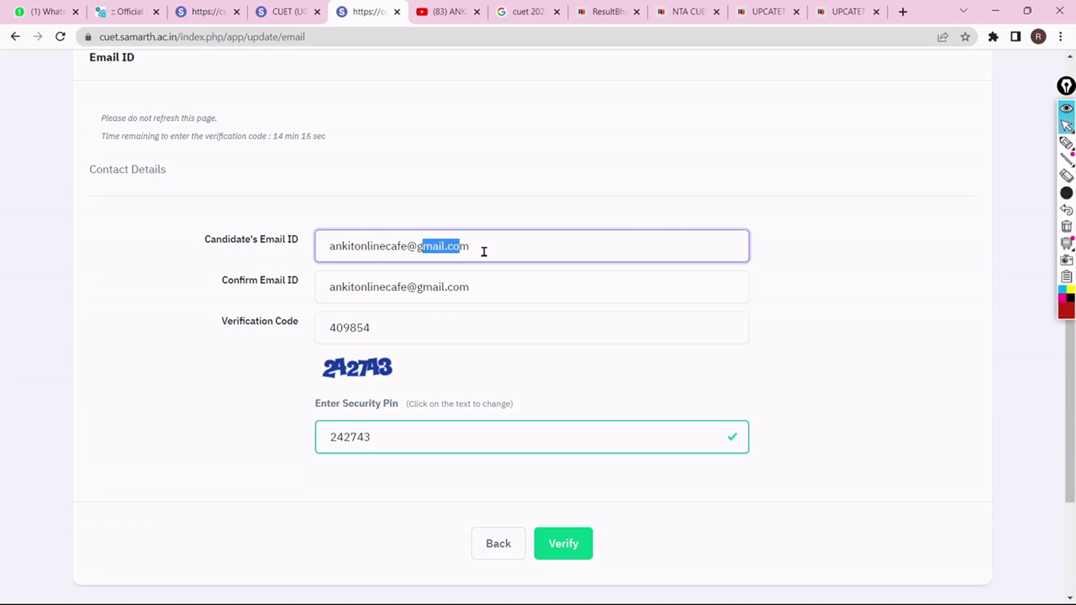
Submit the verification code to verify the Email ID, then scroll the dashboard to Continue : Application Form
{"action": "left_click", "coordinate": [484, 250]}
{"action": "left_click", "coordinate": [583, 552]}
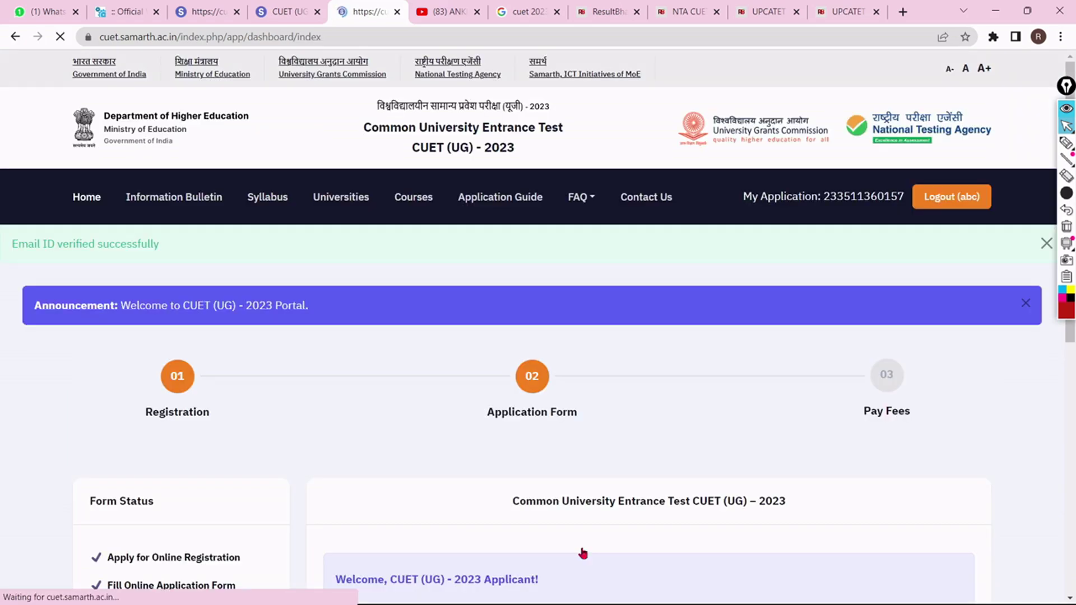
{"action": "scroll", "coordinate": [595, 476], "scroll_direction": "down", "scroll_amount": 4}
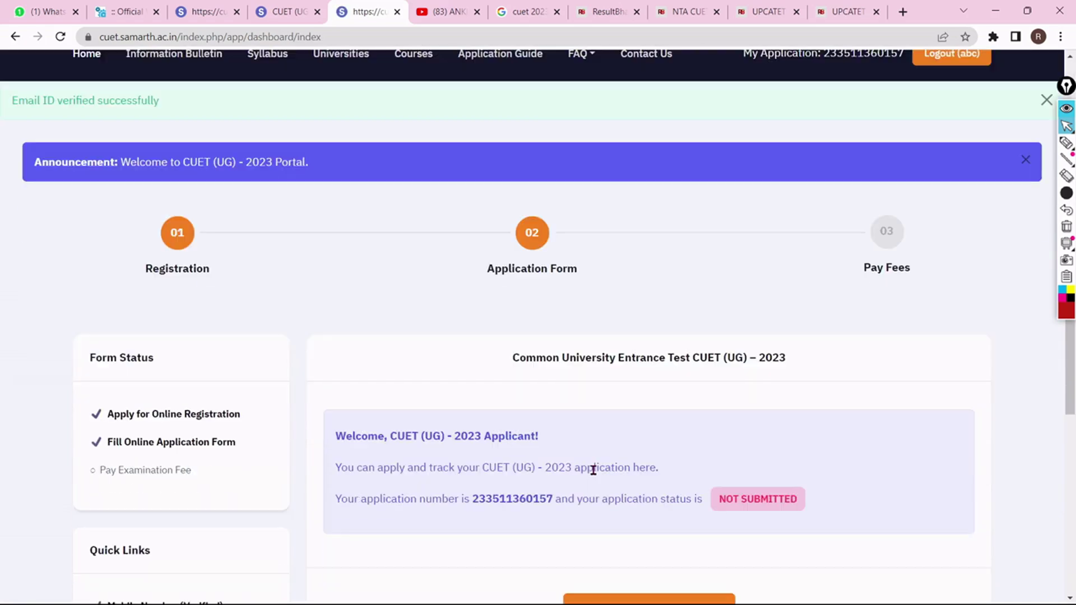
{"action": "scroll", "coordinate": [594, 475], "scroll_direction": "down", "scroll_amount": 3}
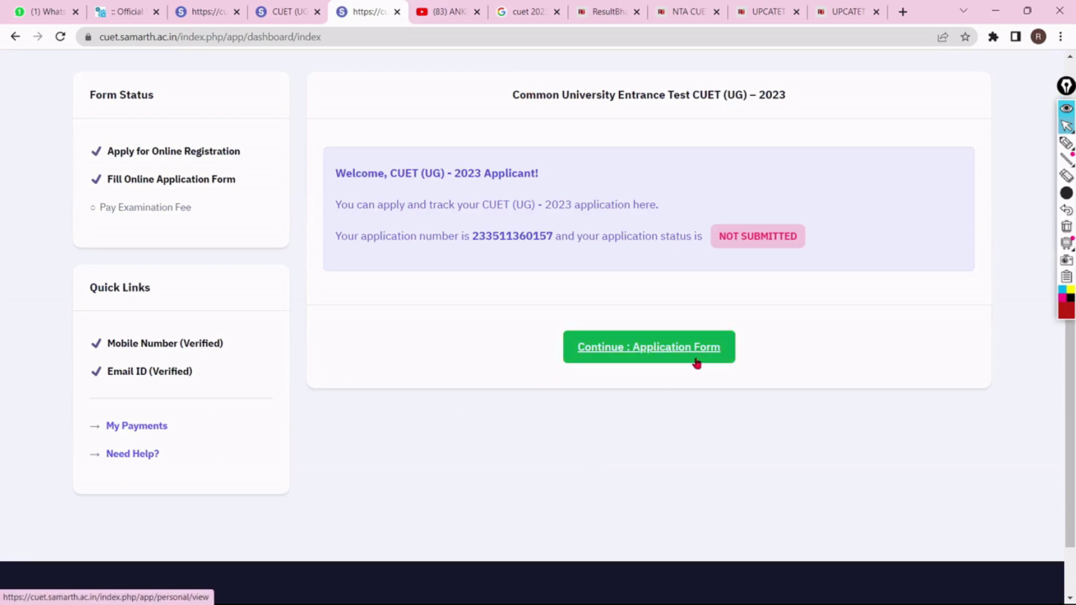
{"action": "scroll", "coordinate": [696, 363], "scroll_direction": "up", "scroll_amount": 2}
{"action": "scroll", "coordinate": [697, 364], "scroll_direction": "down", "scroll_amount": 1}
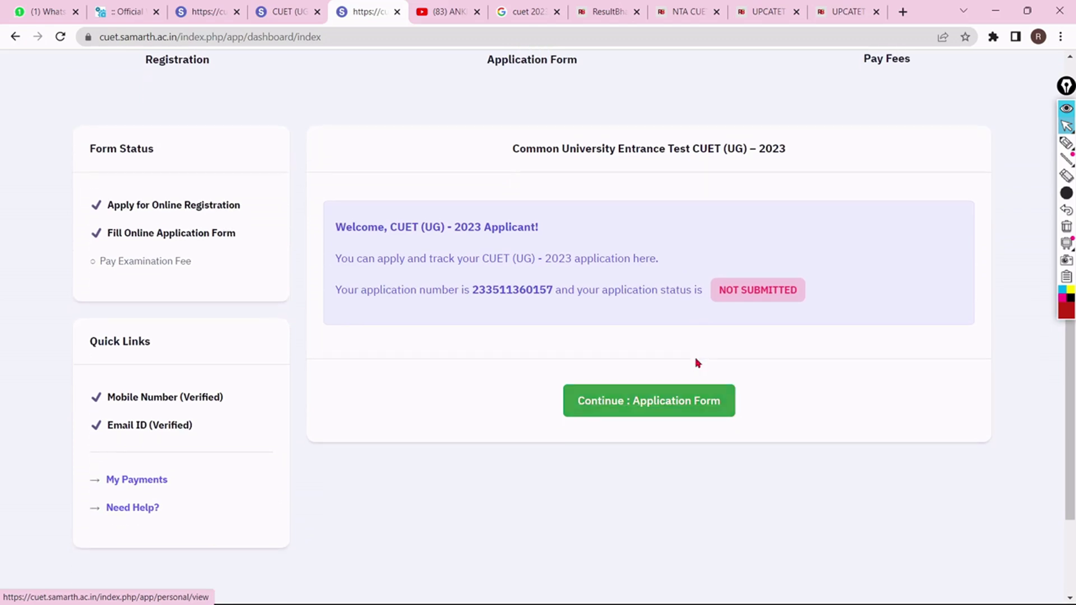
Step through the application form, educational details and examination centre review sections
{"action": "left_click", "coordinate": [665, 395]}
{"action": "scroll", "coordinate": [665, 395], "scroll_direction": "down", "scroll_amount": 12}
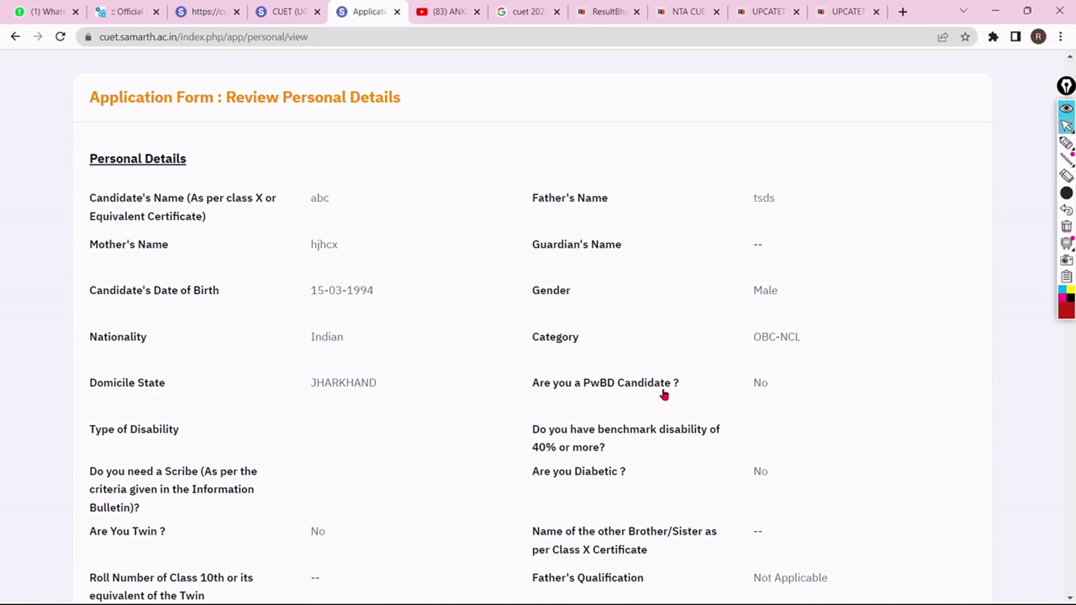
{"action": "scroll", "coordinate": [665, 395], "scroll_direction": "down", "scroll_amount": 10}
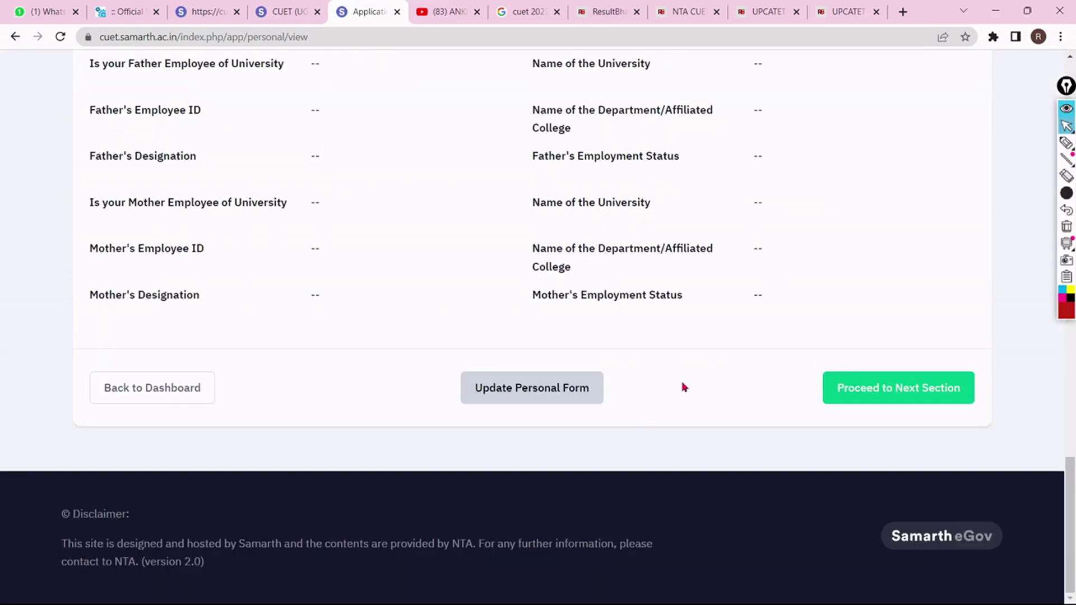
{"action": "left_click", "coordinate": [889, 401]}
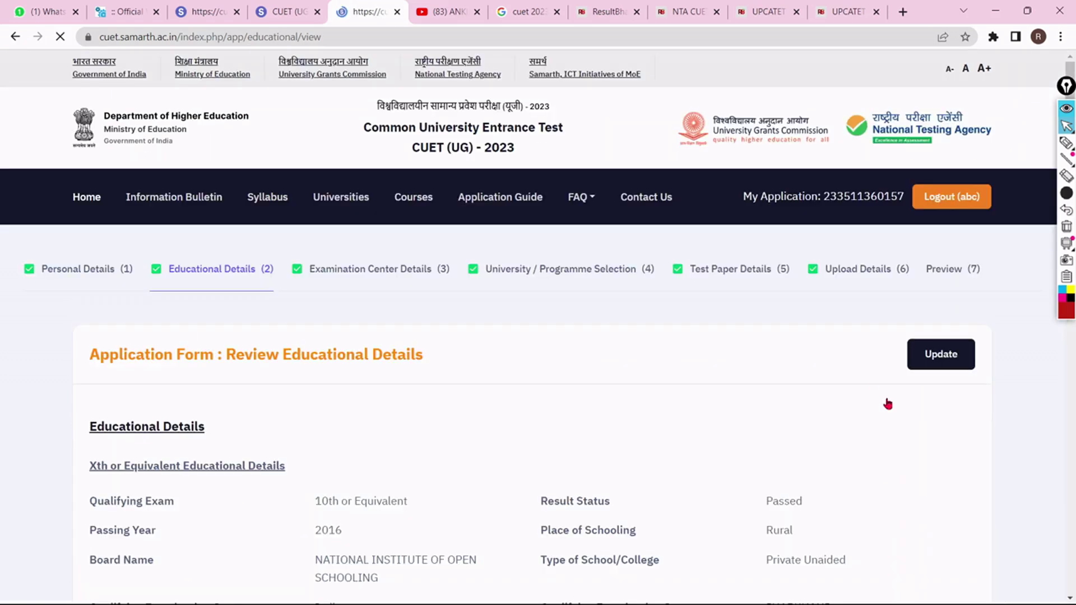
{"action": "scroll", "coordinate": [640, 447], "scroll_direction": "down", "scroll_amount": 15}
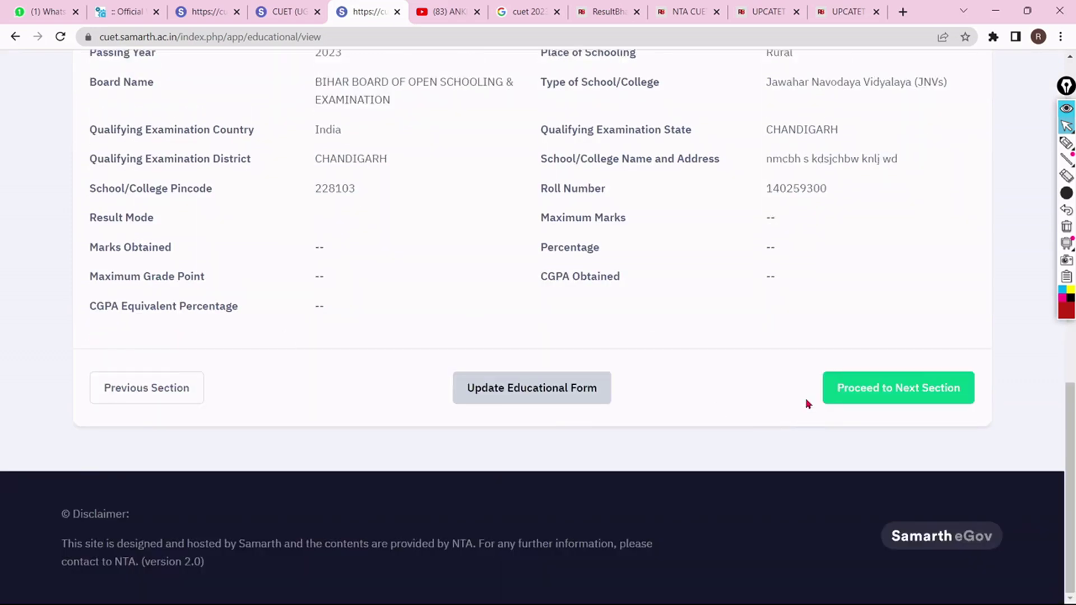
{"action": "left_click", "coordinate": [867, 402]}
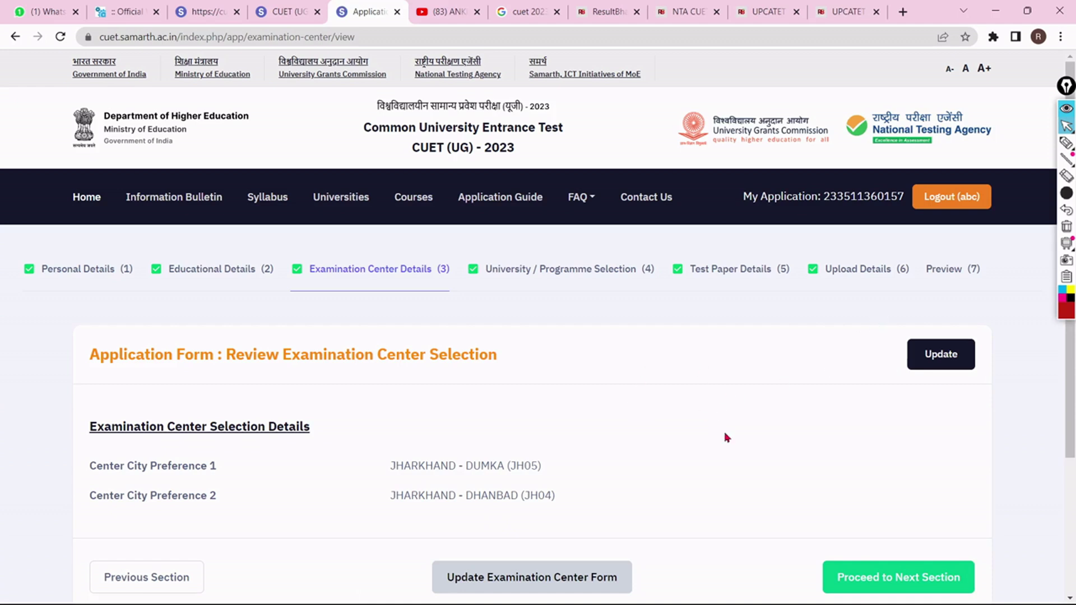
{"action": "scroll", "coordinate": [728, 436], "scroll_direction": "down", "scroll_amount": 3}
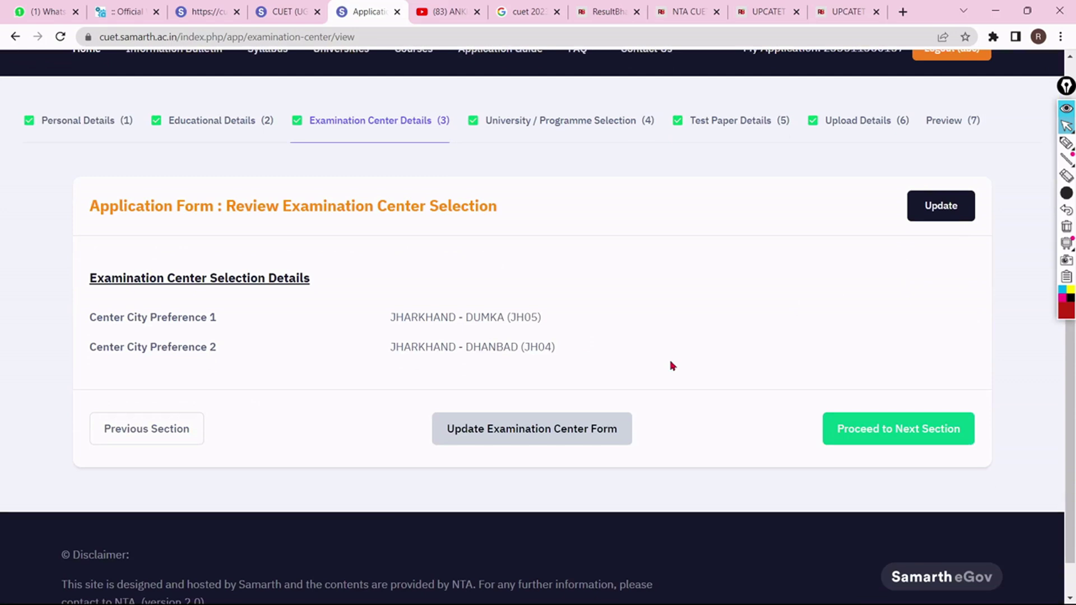
{"action": "left_click", "coordinate": [858, 432]}
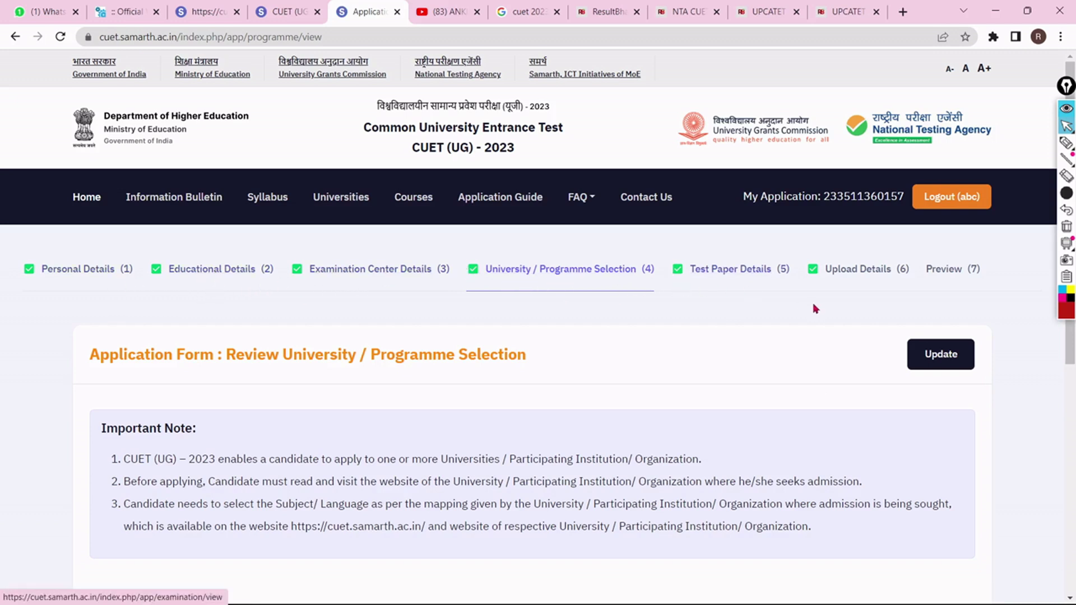
Continue past the university programme and test paper reviews to the Upload Documents section
{"action": "scroll", "coordinate": [817, 309], "scroll_direction": "down", "scroll_amount": 1}
{"action": "scroll", "coordinate": [817, 309], "scroll_direction": "down", "scroll_amount": 6}
{"action": "left_click", "coordinate": [898, 392]}
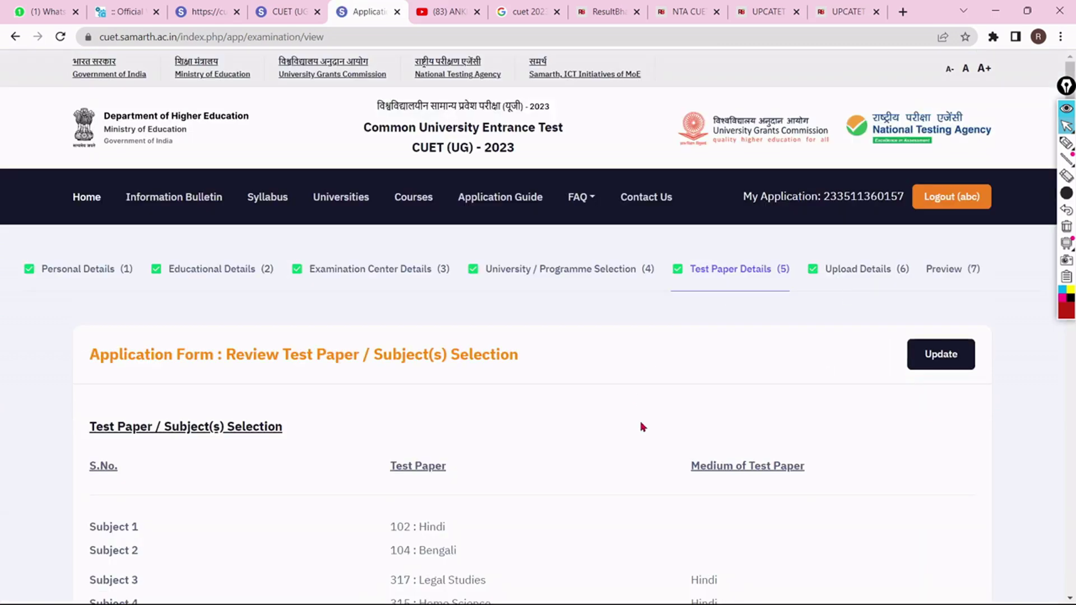
{"action": "scroll", "coordinate": [640, 422], "scroll_direction": "down", "scroll_amount": 4}
{"action": "scroll", "coordinate": [693, 386], "scroll_direction": "down", "scroll_amount": 10}
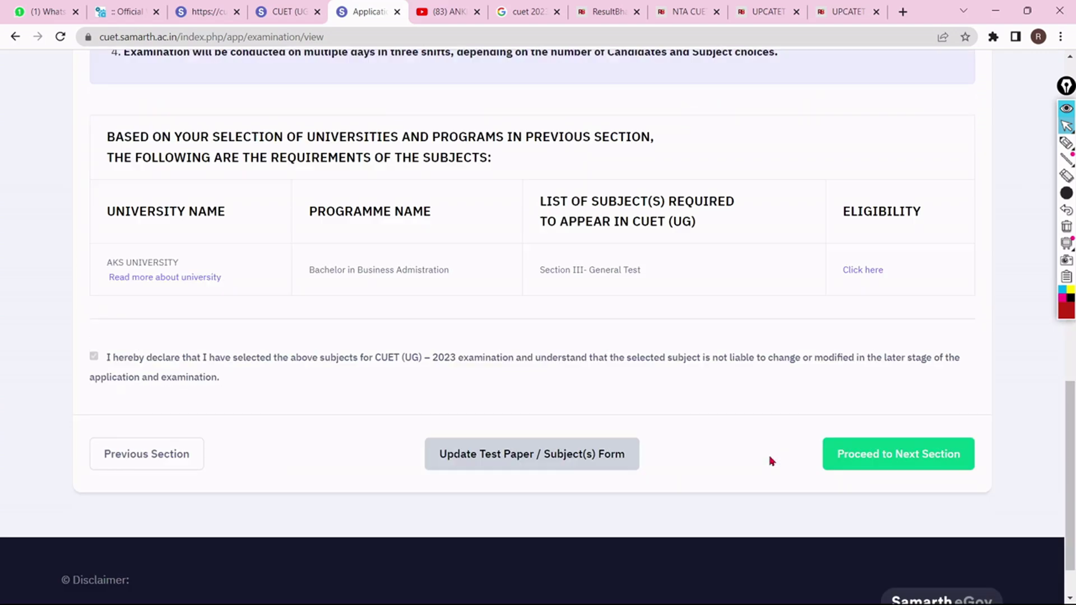
{"action": "left_click", "coordinate": [901, 457]}
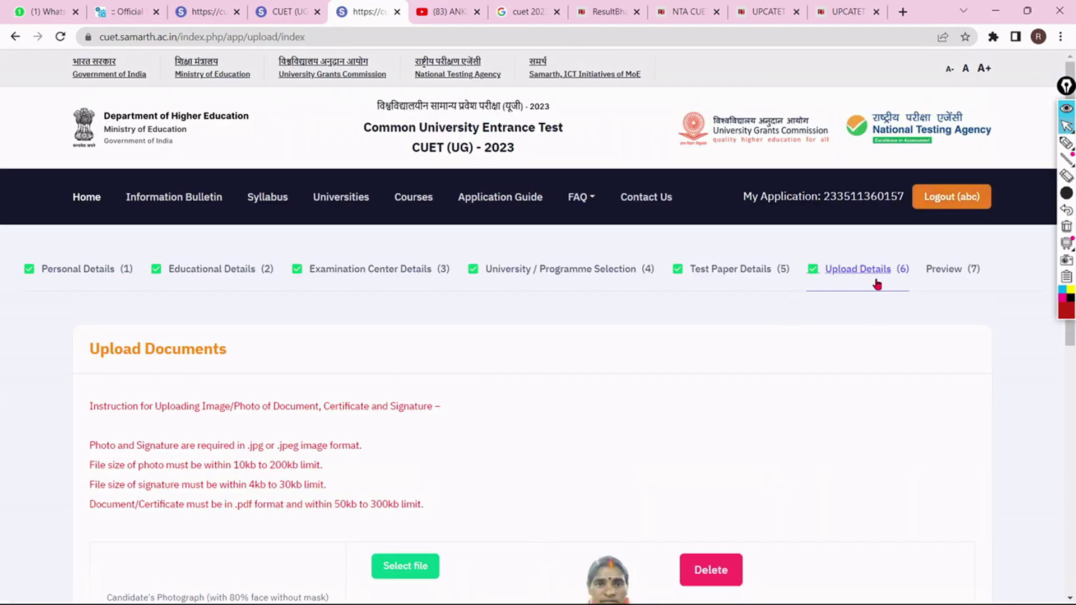
{"action": "scroll", "coordinate": [783, 402], "scroll_direction": "down", "scroll_amount": 5}
{"action": "scroll", "coordinate": [783, 402], "scroll_direction": "down", "scroll_amount": 3}
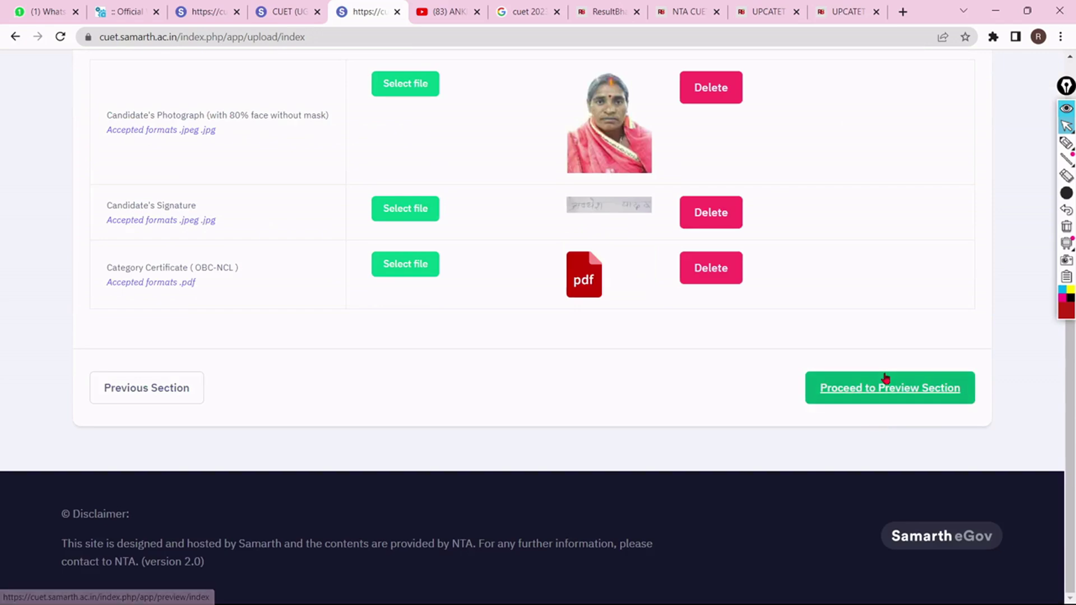
Open the application preview and tick the name, date of birth and gender confirmations
{"action": "left_click", "coordinate": [884, 381]}
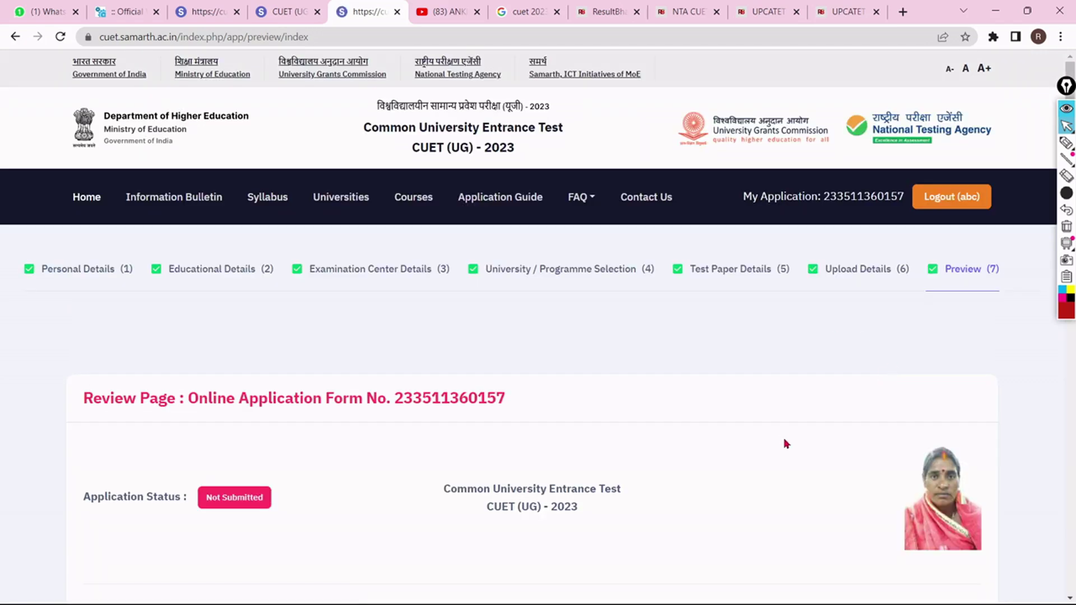
{"action": "scroll", "coordinate": [785, 444], "scroll_direction": "down", "scroll_amount": 20}
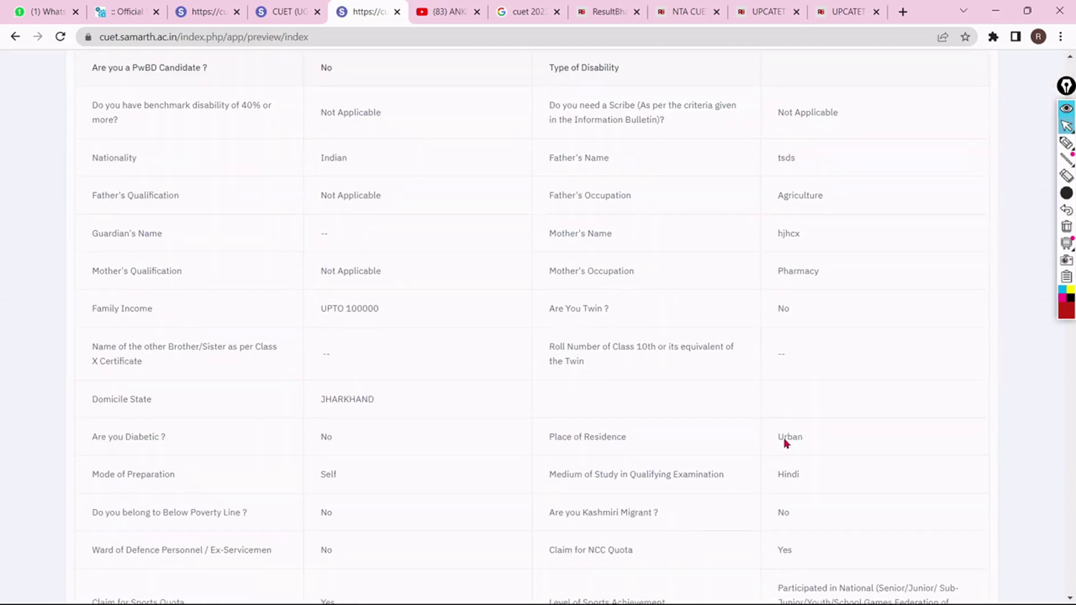
{"action": "scroll", "coordinate": [785, 444], "scroll_direction": "down", "scroll_amount": 20}
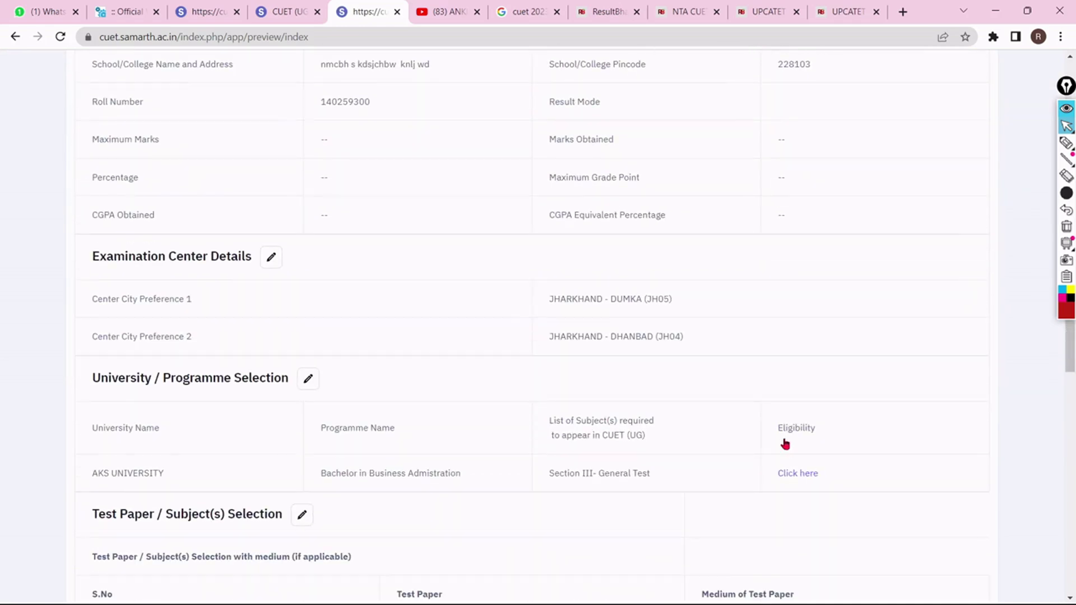
{"action": "scroll", "coordinate": [785, 444], "scroll_direction": "down", "scroll_amount": 20}
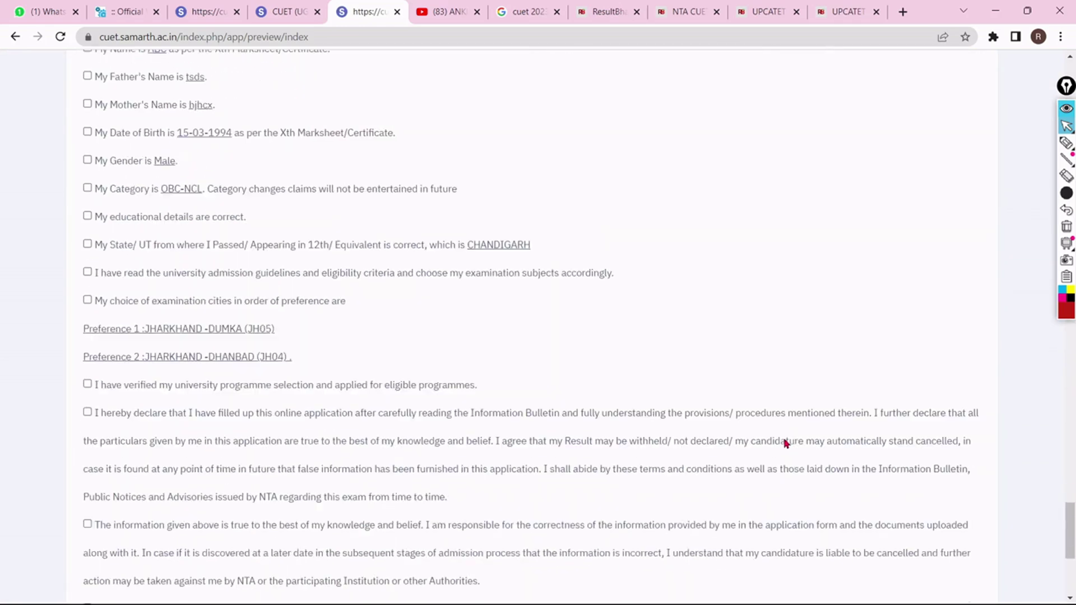
{"action": "scroll", "coordinate": [411, 245], "scroll_direction": "up", "scroll_amount": 3}
{"action": "scroll", "coordinate": [412, 244], "scroll_direction": "up", "scroll_amount": 3}
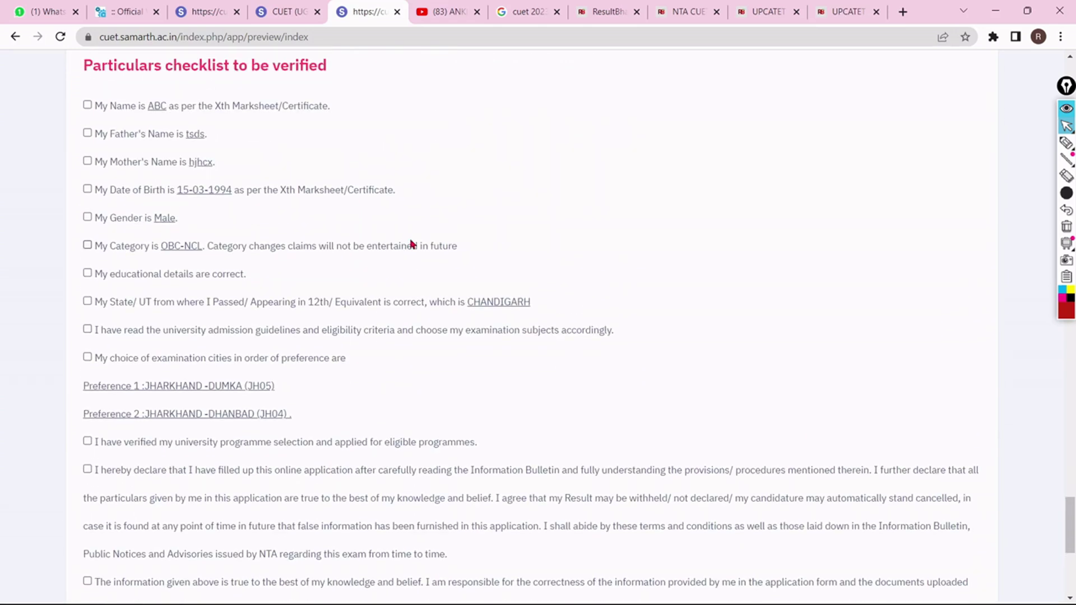
{"action": "left_click", "coordinate": [87, 107]}
{"action": "left_click", "coordinate": [87, 190]}
{"action": "left_click", "coordinate": [88, 219]}
Tick the education, State/UT, exam city, programme and declaration checkboxes, then proceed to payment
{"action": "scroll", "coordinate": [88, 248], "scroll_direction": "down", "scroll_amount": 1}
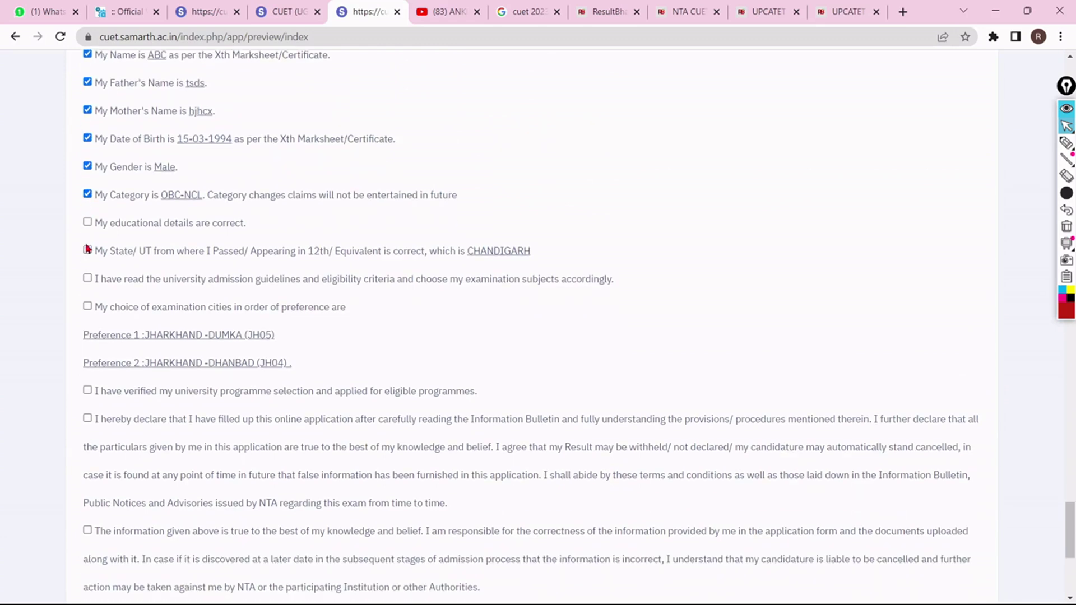
{"action": "left_click", "coordinate": [88, 224]}
{"action": "left_click", "coordinate": [87, 251]}
{"action": "scroll", "coordinate": [88, 281], "scroll_direction": "down", "scroll_amount": 2}
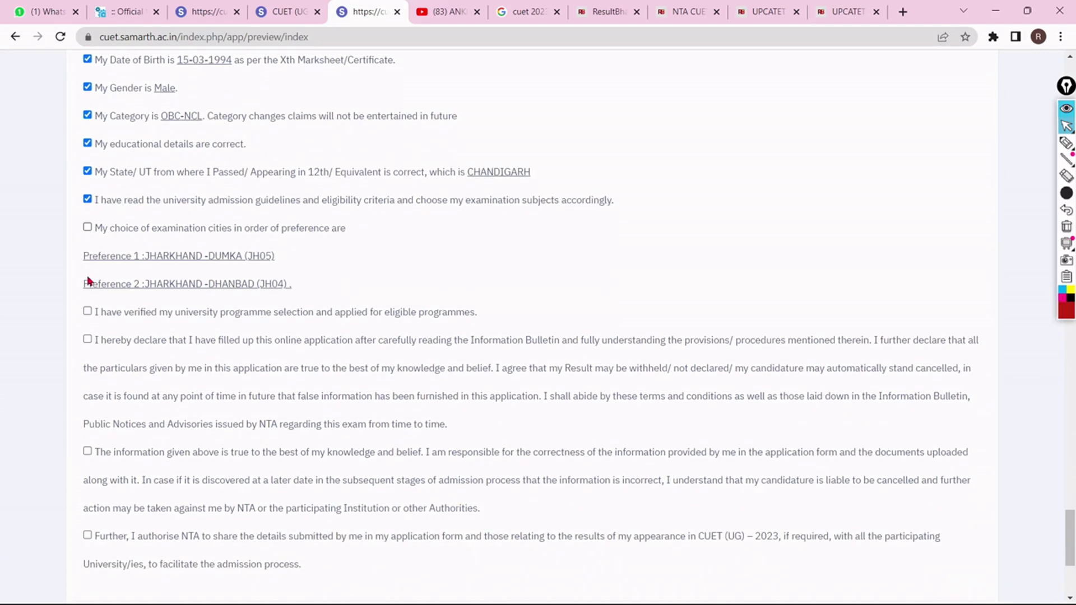
{"action": "left_click", "coordinate": [87, 230]}
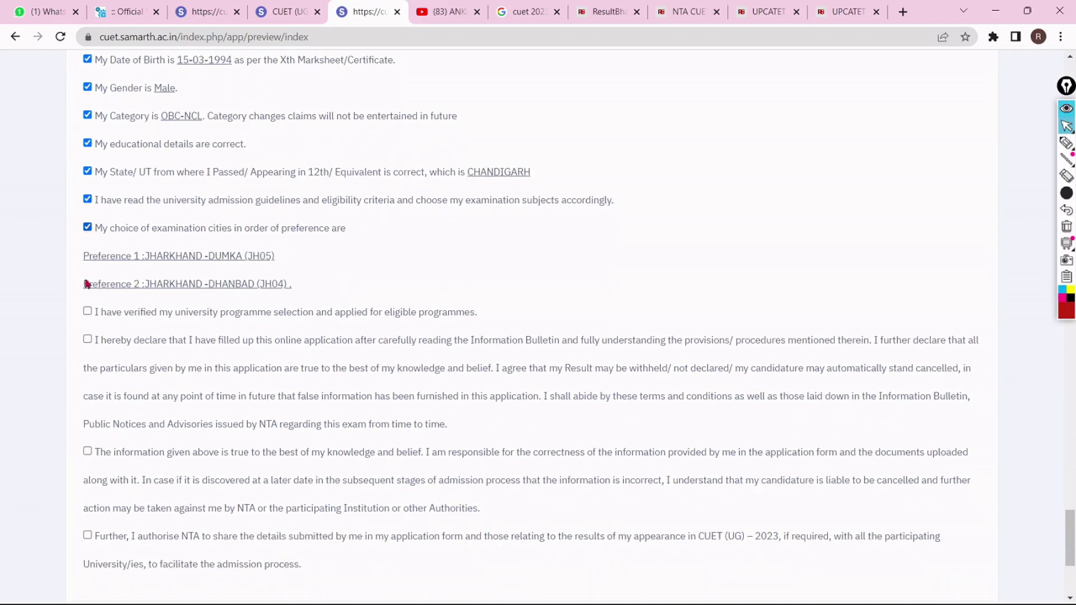
{"action": "left_click", "coordinate": [87, 312]}
{"action": "scroll", "coordinate": [87, 311], "scroll_direction": "down", "scroll_amount": 2}
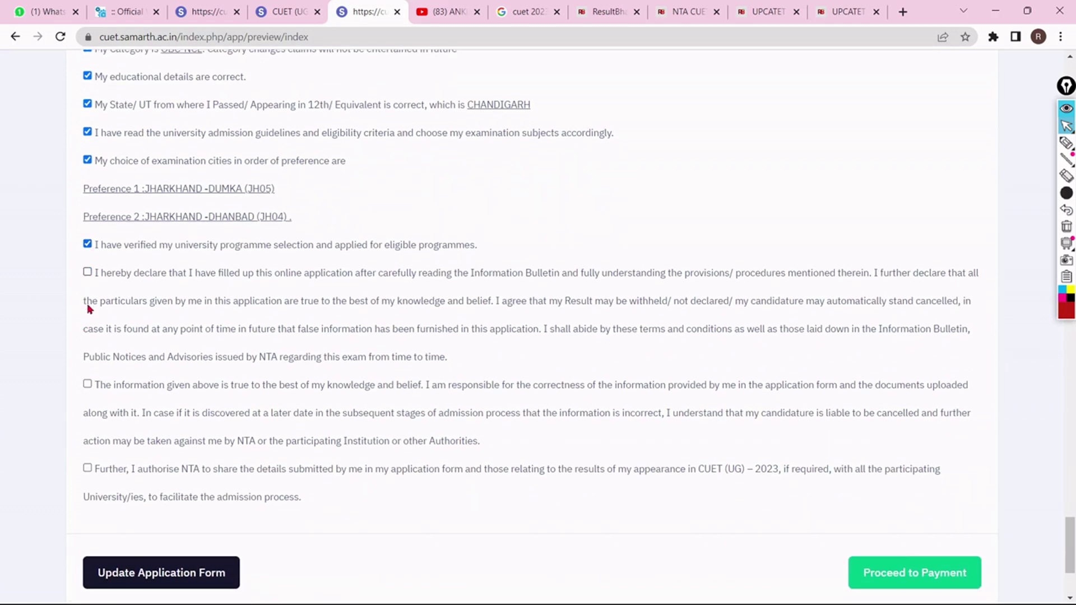
{"action": "left_click", "coordinate": [88, 385]}
{"action": "left_click", "coordinate": [88, 468]}
{"action": "left_click", "coordinate": [927, 582]}
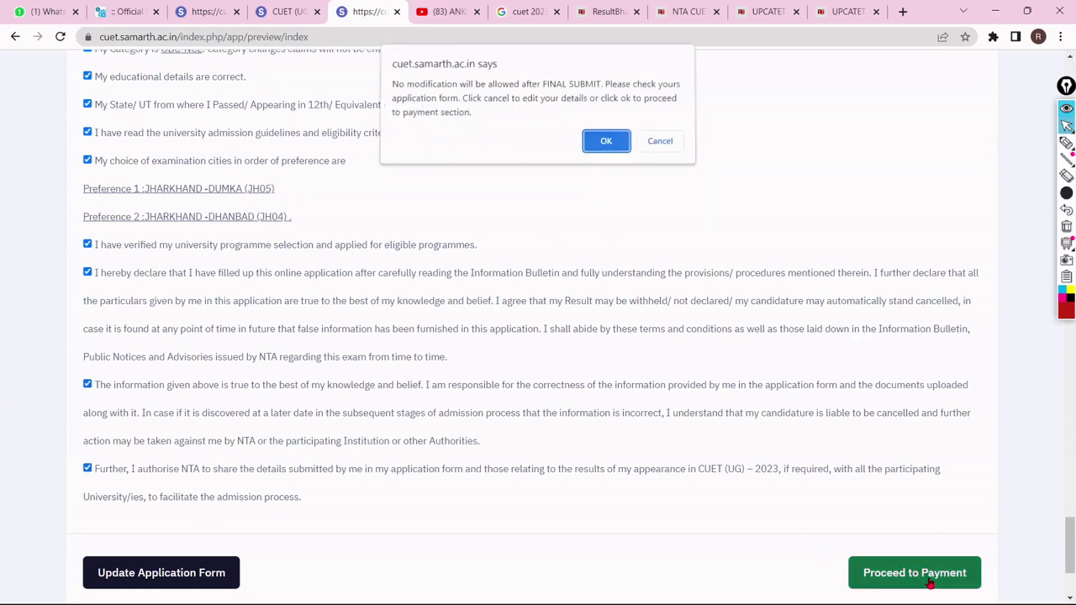
Accept the no-modification warning and scroll the Registration Payment page showing ₹1650 due
{"action": "left_click", "coordinate": [609, 148]}
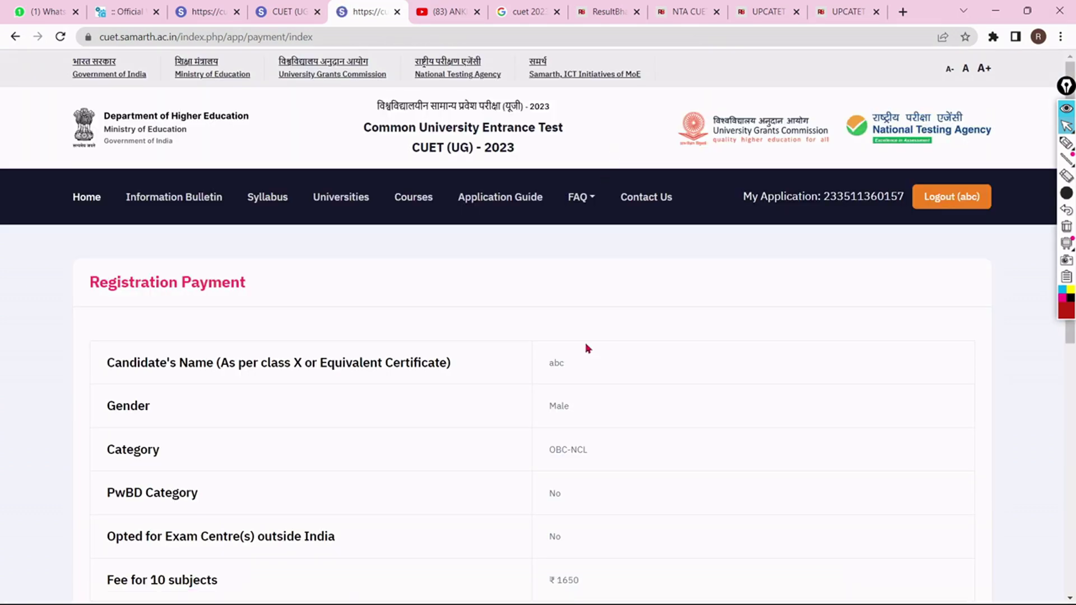
{"action": "scroll", "coordinate": [587, 348], "scroll_direction": "down", "scroll_amount": 1}
{"action": "scroll", "coordinate": [588, 349], "scroll_direction": "down", "scroll_amount": 8}
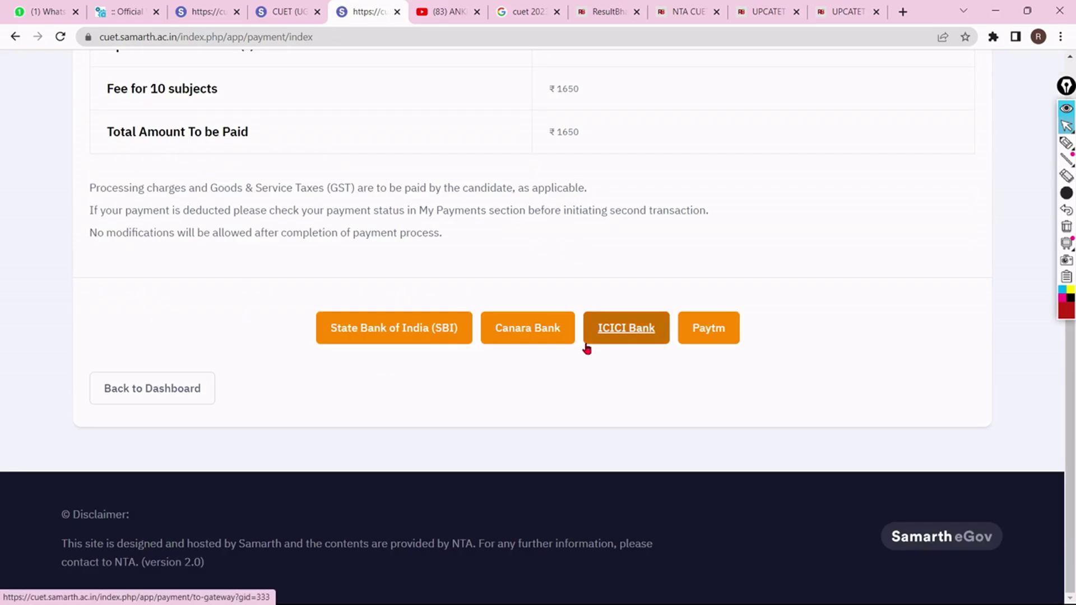
{"action": "scroll", "coordinate": [622, 282], "scroll_direction": "up", "scroll_amount": 3}
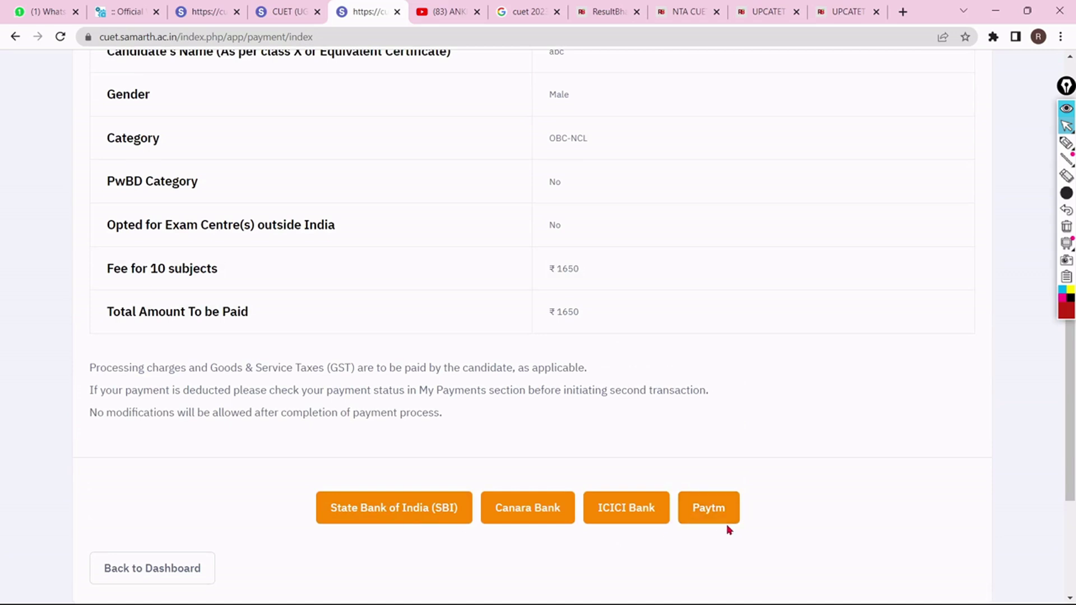
Choose Paytm, cover the mobile number with an on-screen red stroke, and pay the INR 1650 fee
{"action": "left_click", "coordinate": [707, 508]}
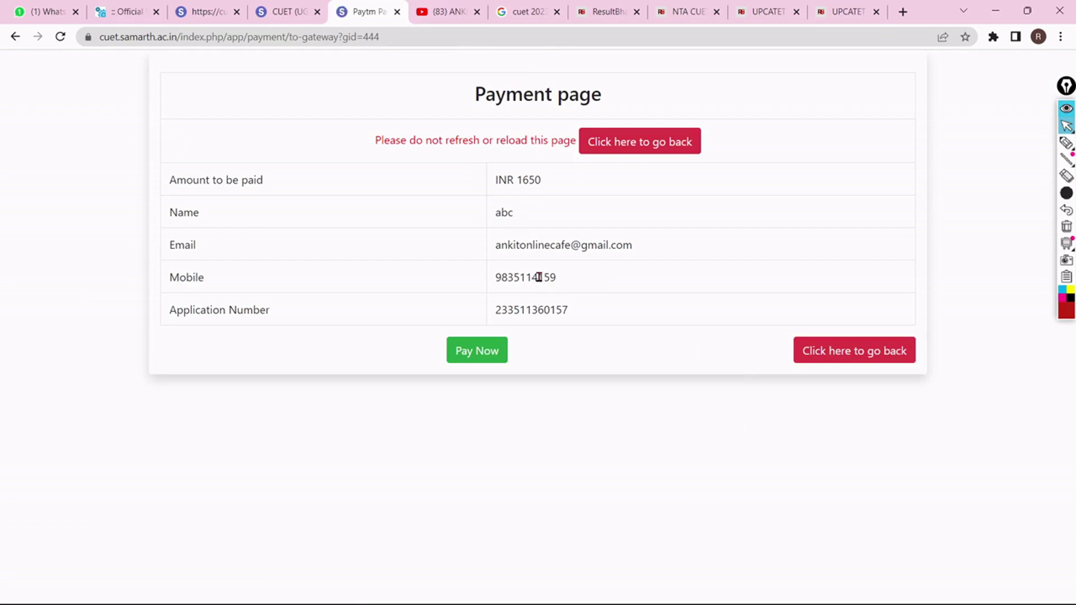
{"action": "left_click_drag", "start_coordinate": [497, 277], "coordinate": [745, 276]}
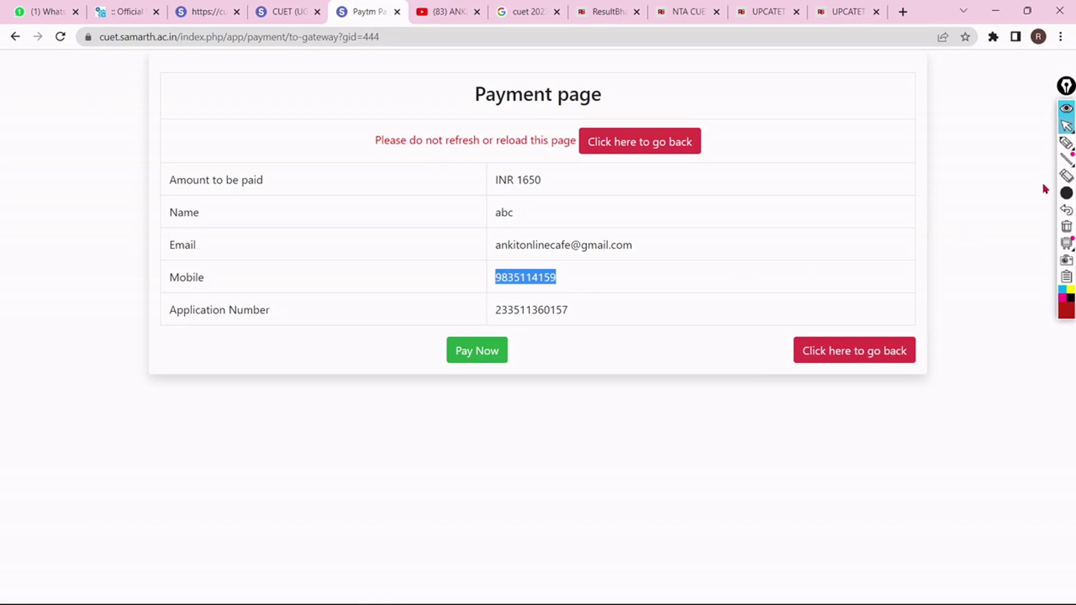
{"action": "left_click", "coordinate": [1067, 193]}
{"action": "left_click_drag", "start_coordinate": [502, 273], "coordinate": [634, 257]}
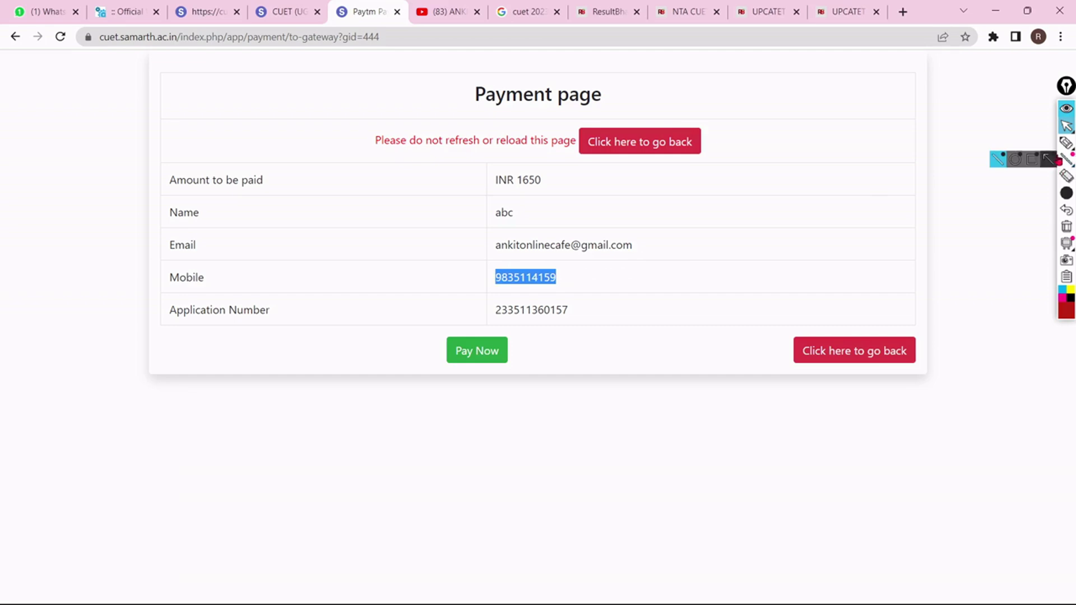
{"action": "left_click", "coordinate": [1067, 142]}
{"action": "left_click", "coordinate": [495, 276]}
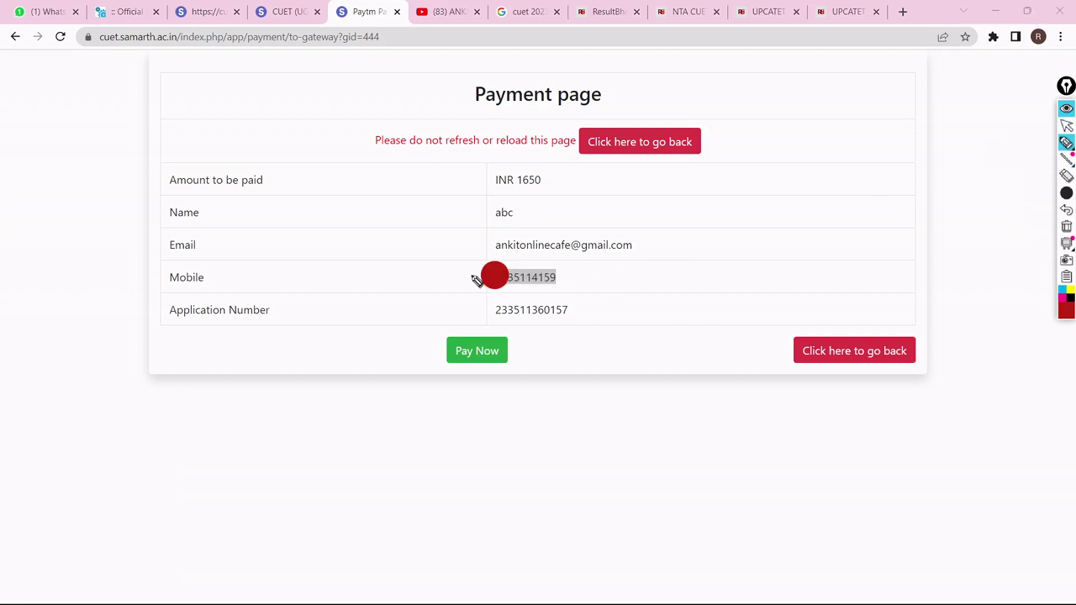
{"action": "left_click_drag", "start_coordinate": [570, 284], "coordinate": [503, 284]}
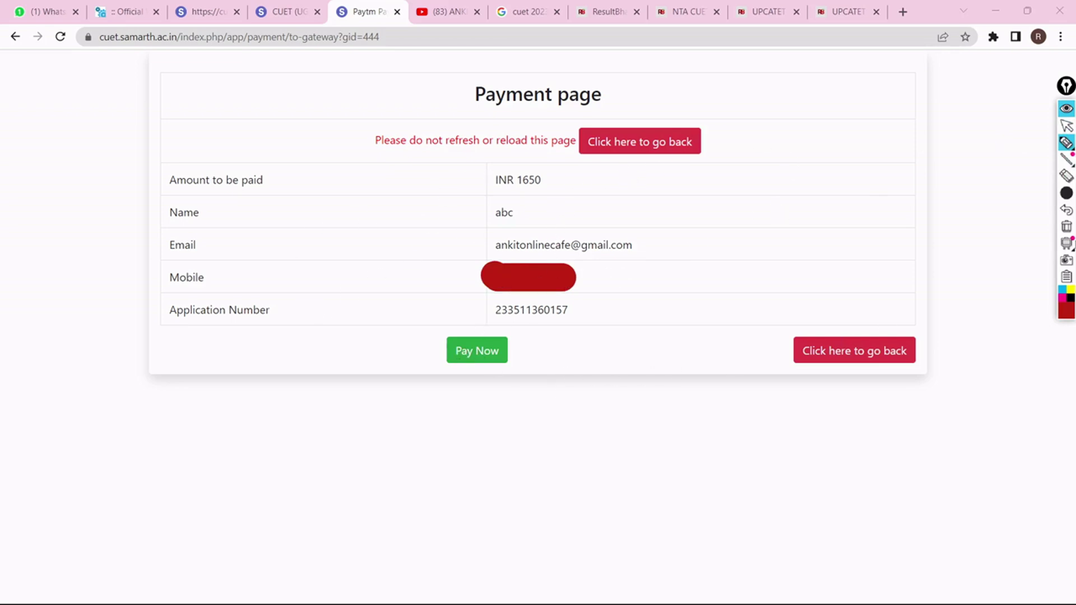
{"action": "left_click", "coordinate": [1068, 127]}
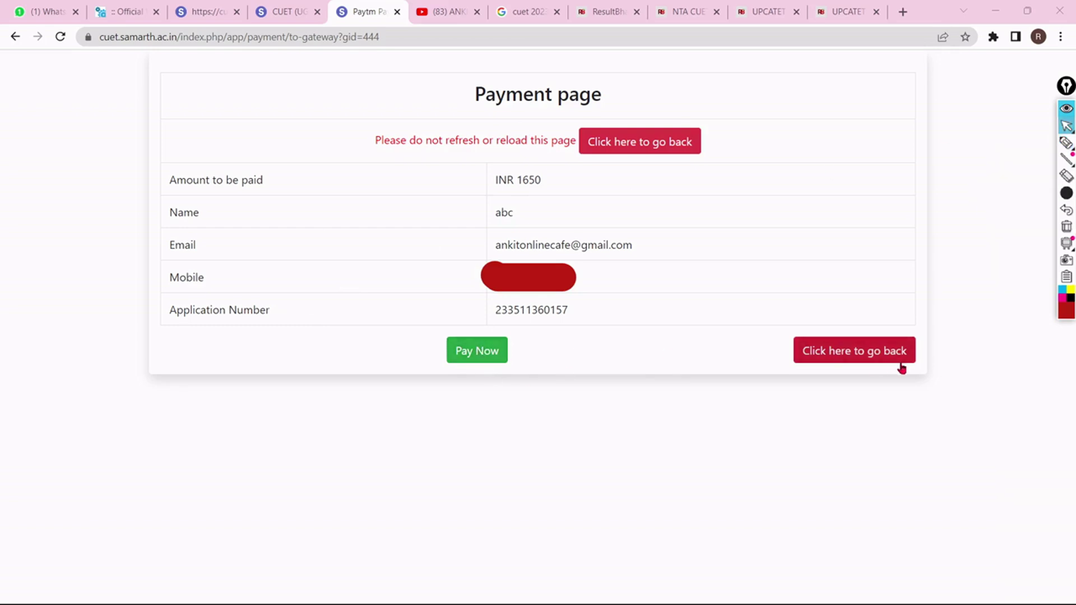
{"action": "left_click", "coordinate": [464, 360]}
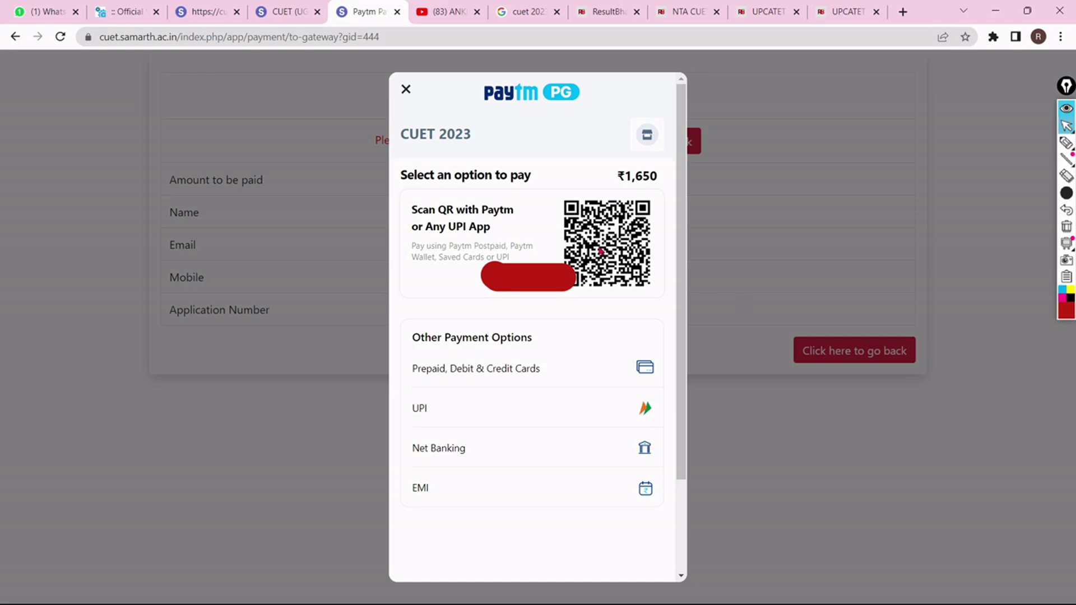
{"action": "left_click", "coordinate": [1066, 193]}
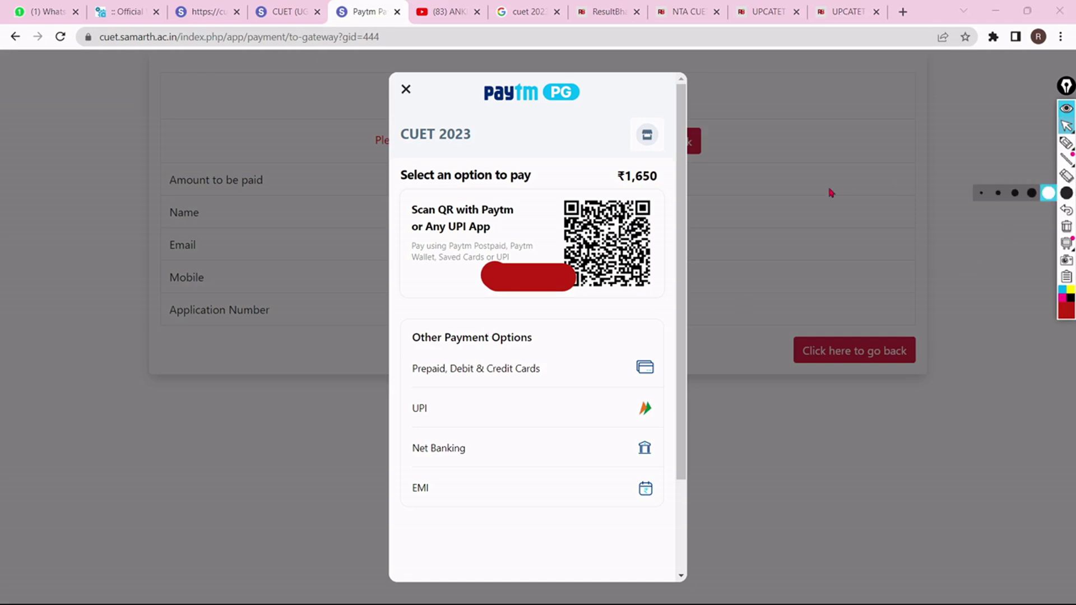
{"action": "left_click", "coordinate": [1036, 198]}
{"action": "mouse_move", "coordinate": [586, 220]}
{"action": "left_mouse_down"}
{"action": "mouse_move", "coordinate": [647, 248]}
{"action": "mouse_move", "coordinate": [599, 239]}
{"action": "left_mouse_up"}
{"action": "left_click", "coordinate": [1067, 142]}
{"action": "mouse_move", "coordinate": [573, 254]}
{"action": "left_mouse_down"}
{"action": "mouse_move", "coordinate": [605, 241]}
{"action": "mouse_move", "coordinate": [639, 264]}
{"action": "mouse_move", "coordinate": [650, 224]}
{"action": "mouse_move", "coordinate": [572, 282]}
{"action": "mouse_move", "coordinate": [589, 296]}
{"action": "left_mouse_up"}
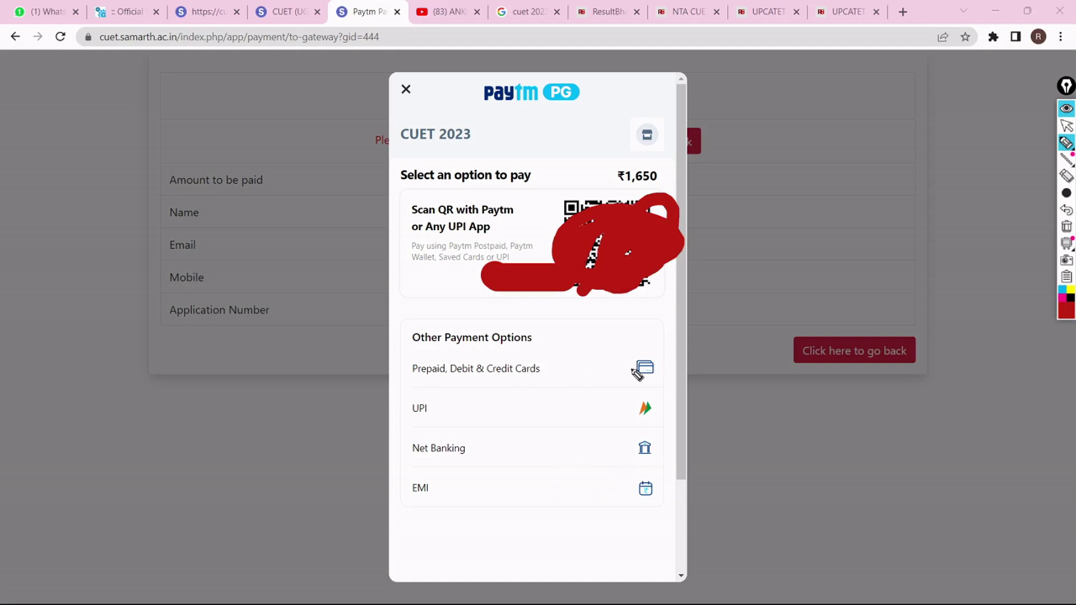
{"action": "left_click", "coordinate": [459, 343]}
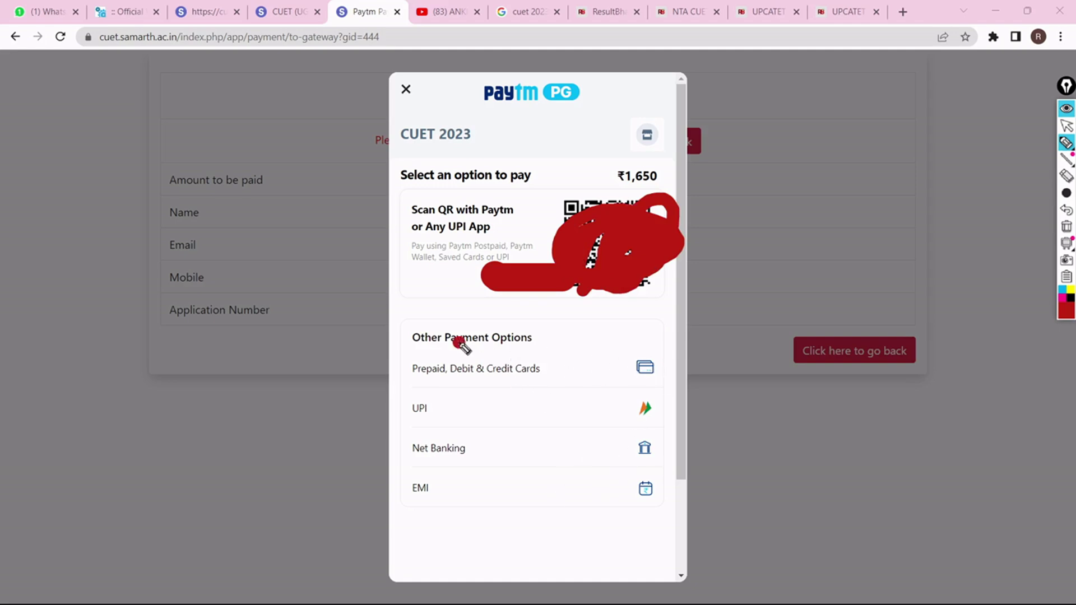